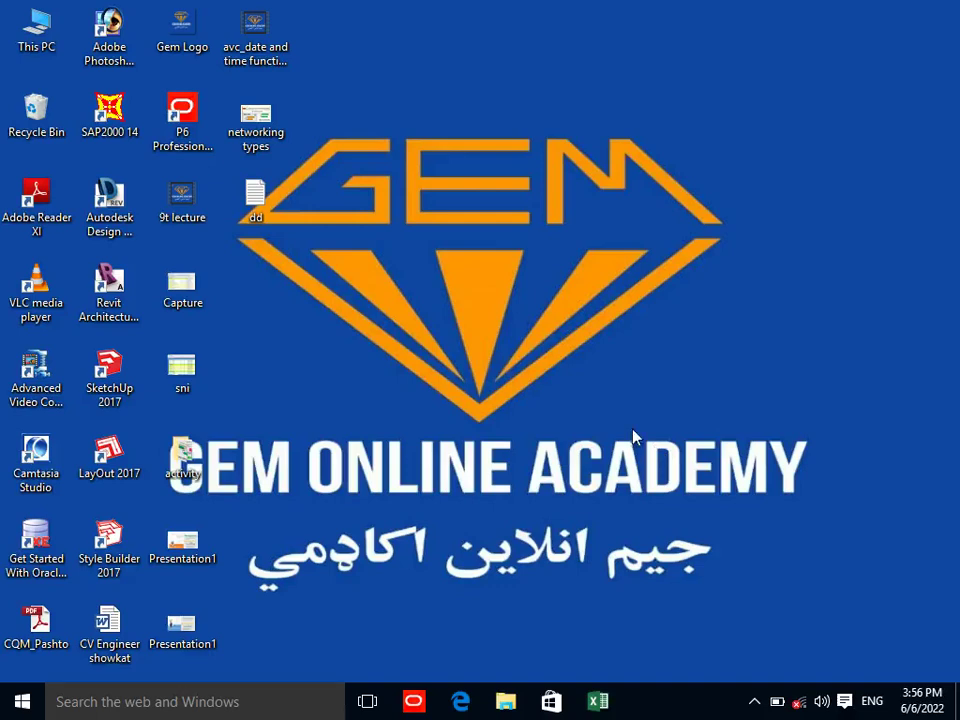
# Refresh the Windows desktop from its right-click menu.
pyautogui.rightClick(546, 270)
pyautogui.click(570, 321)
pyautogui.rightClick(572, 318)
pyautogui.click(606, 370)
# Launch Excel by running the excel command from the Run prompt.
pyautogui.press('super+r')
pyautogui.write('e')
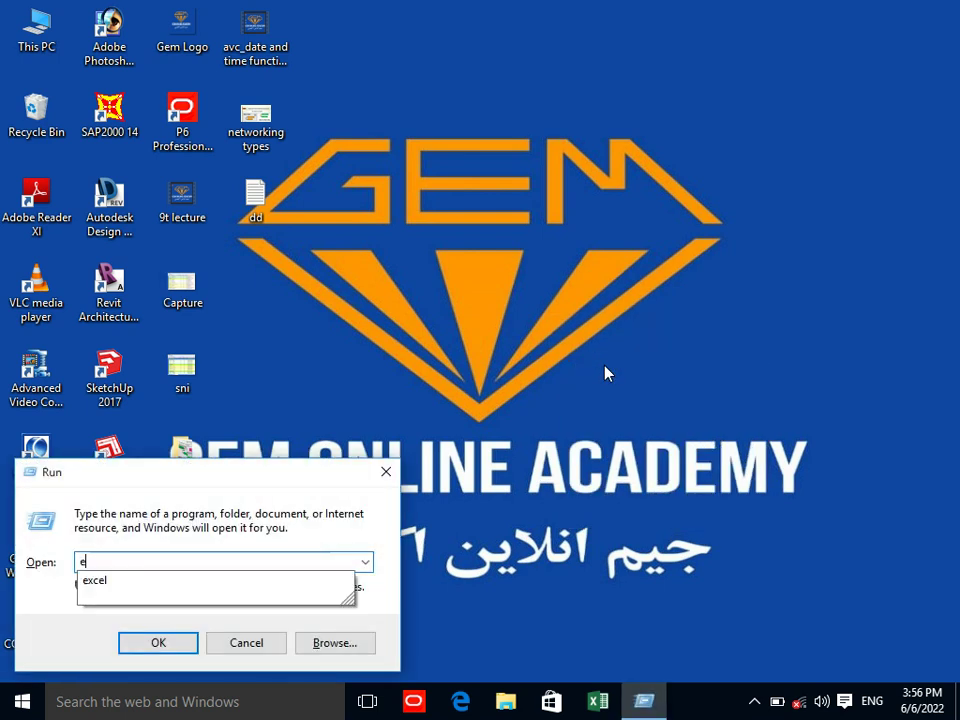
pyautogui.press('Return')
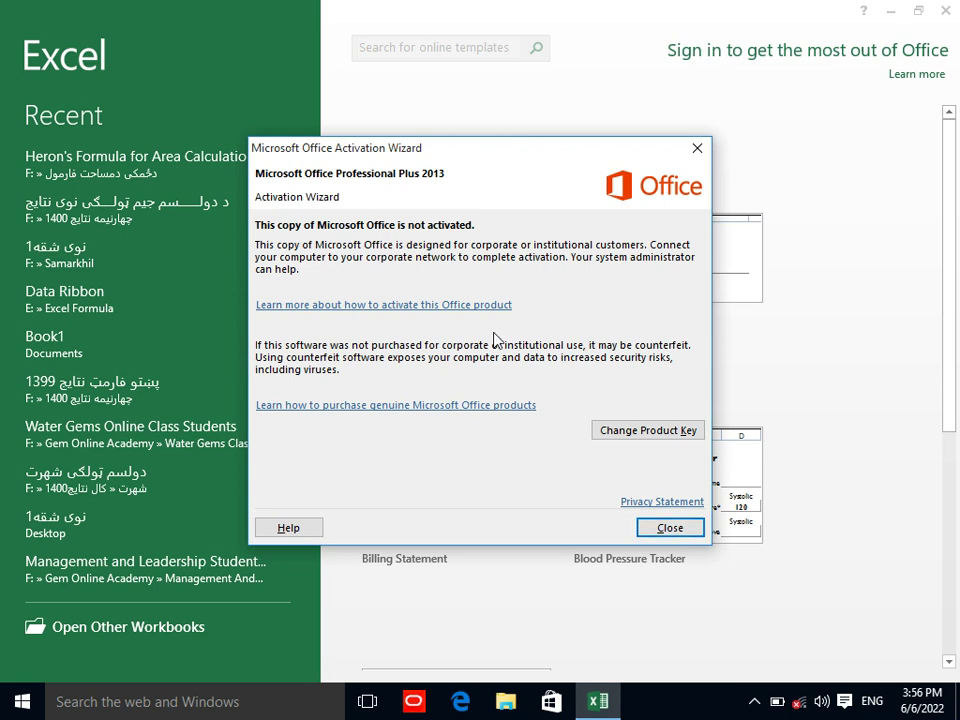
# Dismiss the activation notice and create a blank workbook on the DATA tab.
pyautogui.click(660, 527)
pyautogui.click(470, 240)
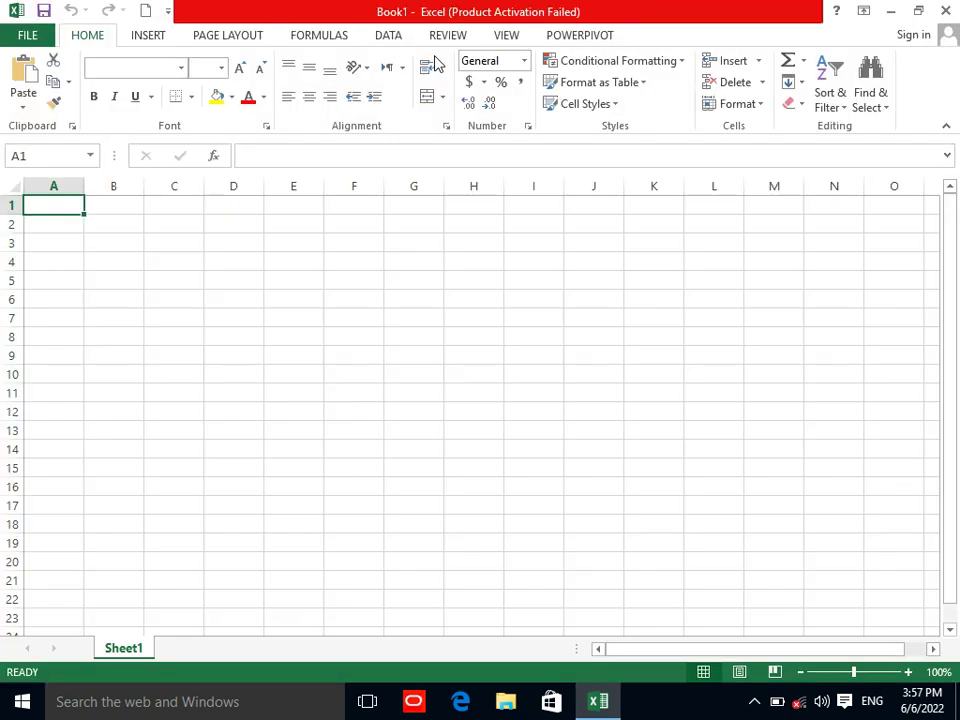
pyautogui.click(386, 36)
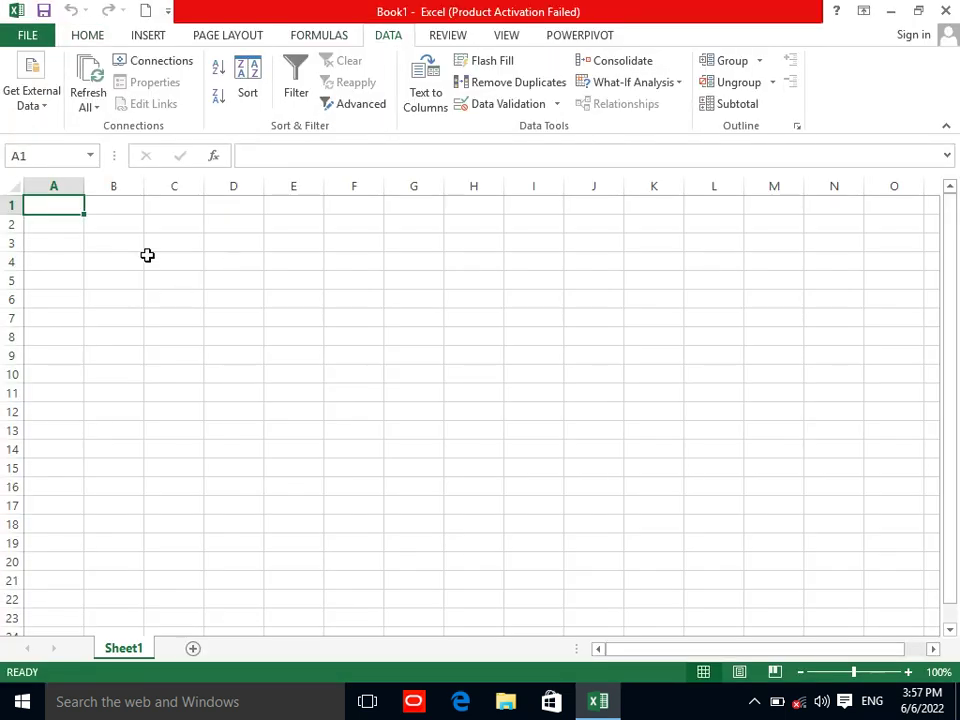
# Browse the Get External Data and Refresh All options without importing anything.
pyautogui.click(34, 118)
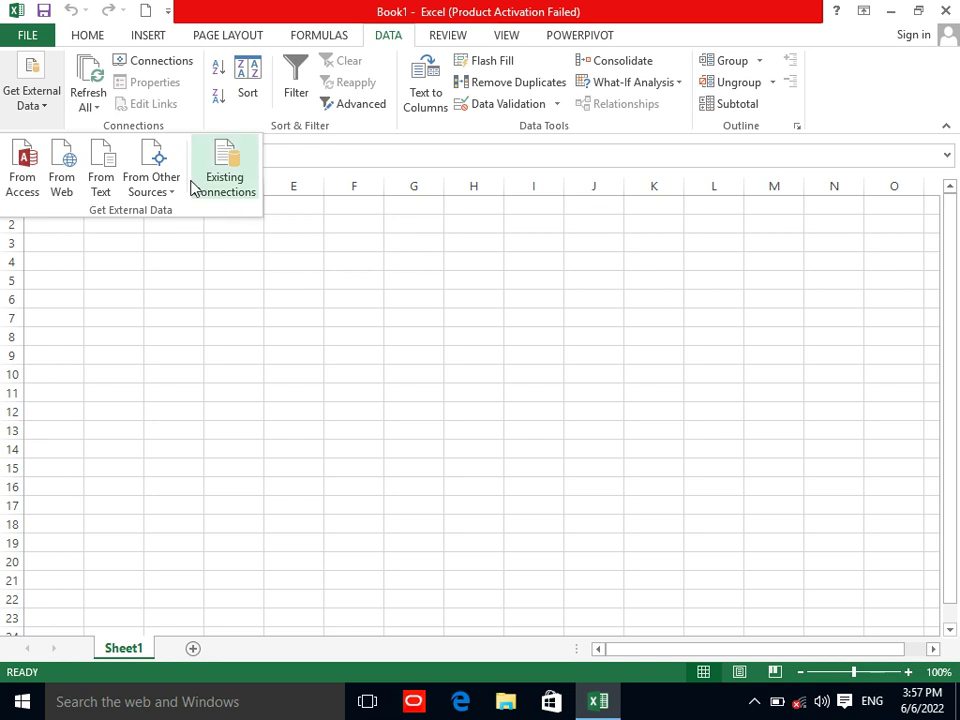
pyautogui.click(95, 112)
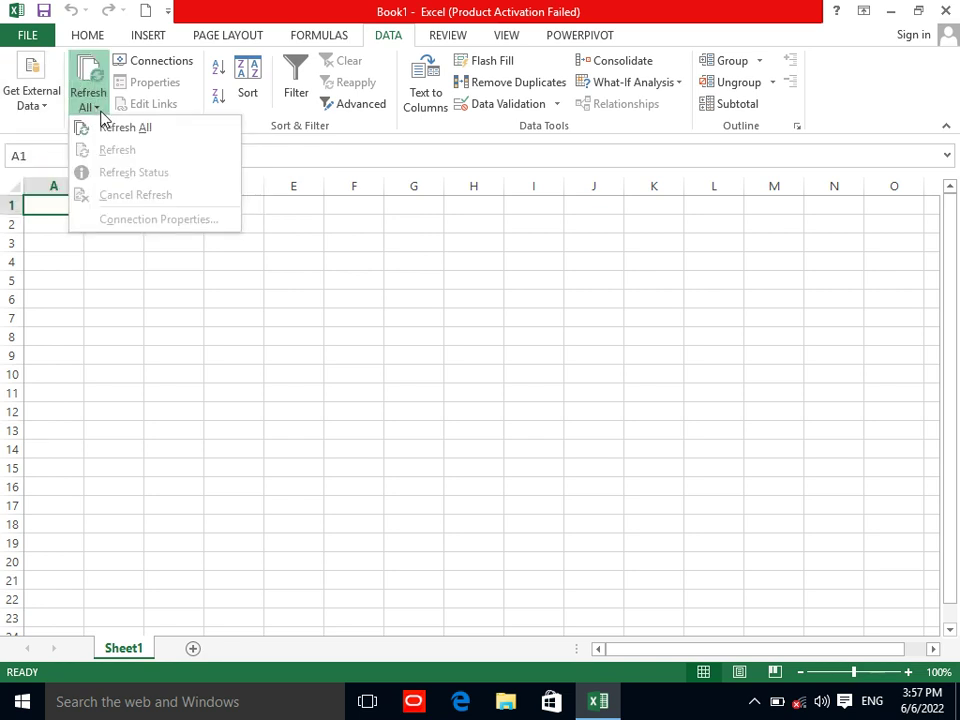
pyautogui.click(48, 104)
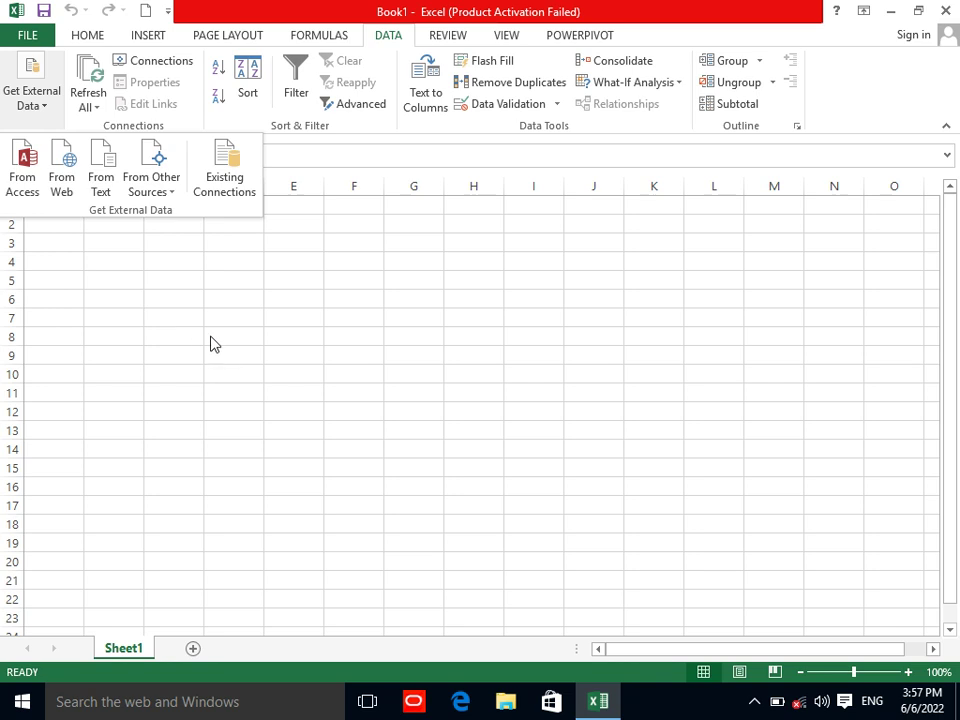
pyautogui.click(96, 124)
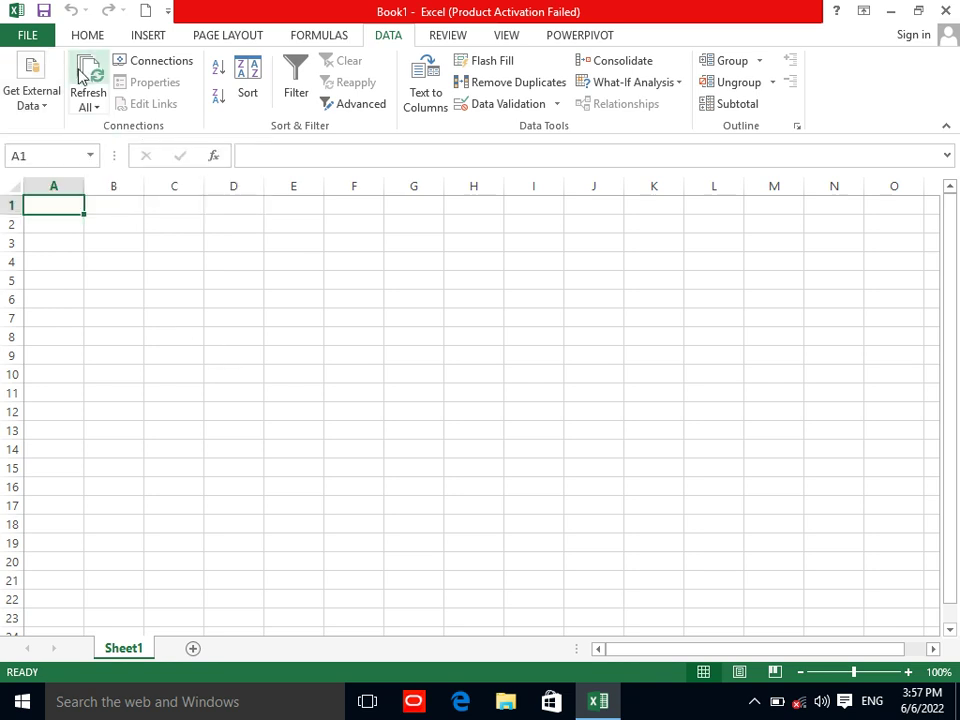
pyautogui.click(231, 315)
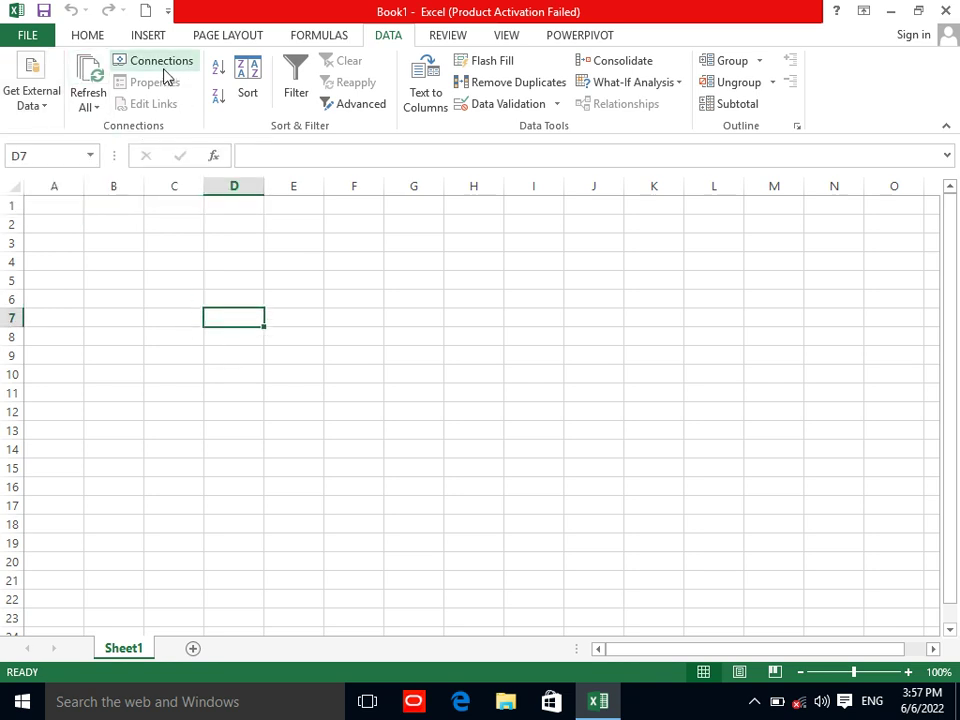
# Open Workbook Connections, start Add, then cancel and close with no connection added.
pyautogui.click(161, 62)
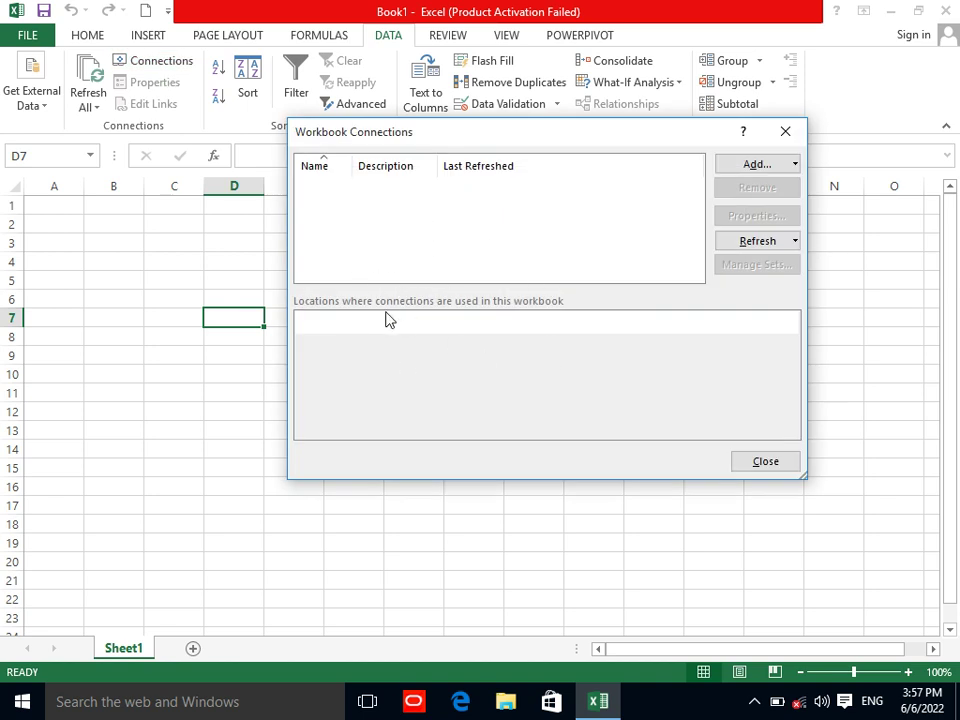
pyautogui.click(758, 162)
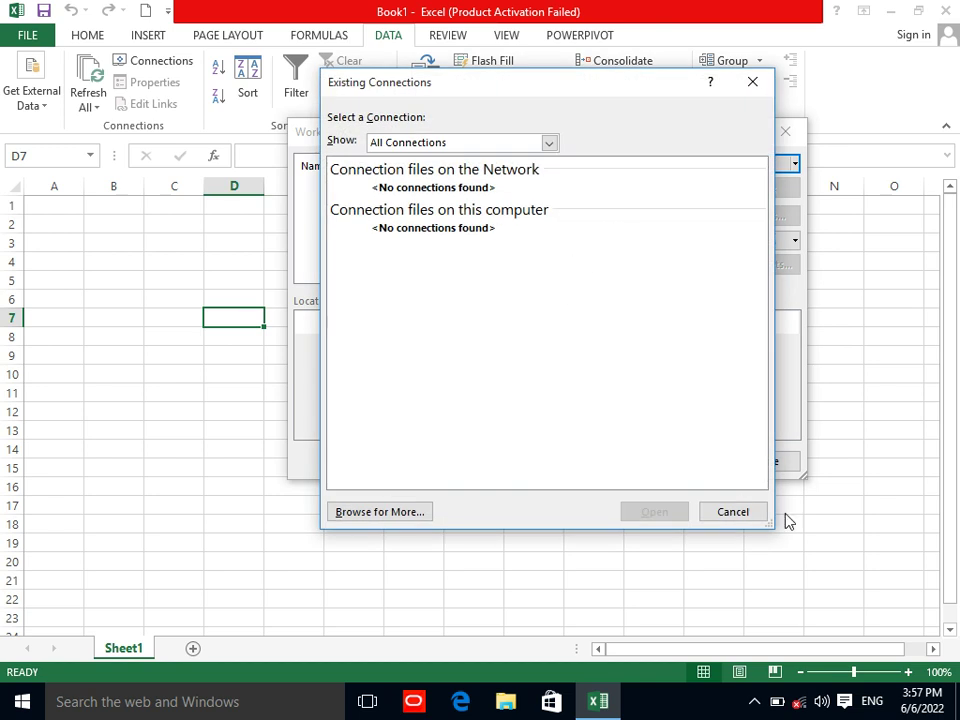
pyautogui.click(745, 512)
pyautogui.click(757, 463)
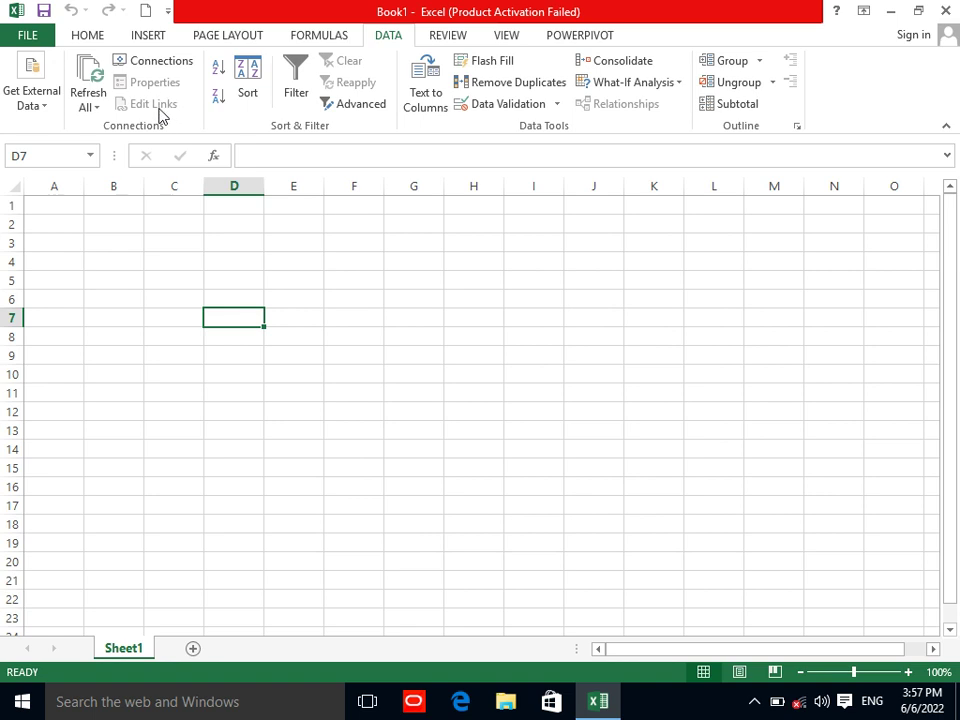
pyautogui.click(302, 275)
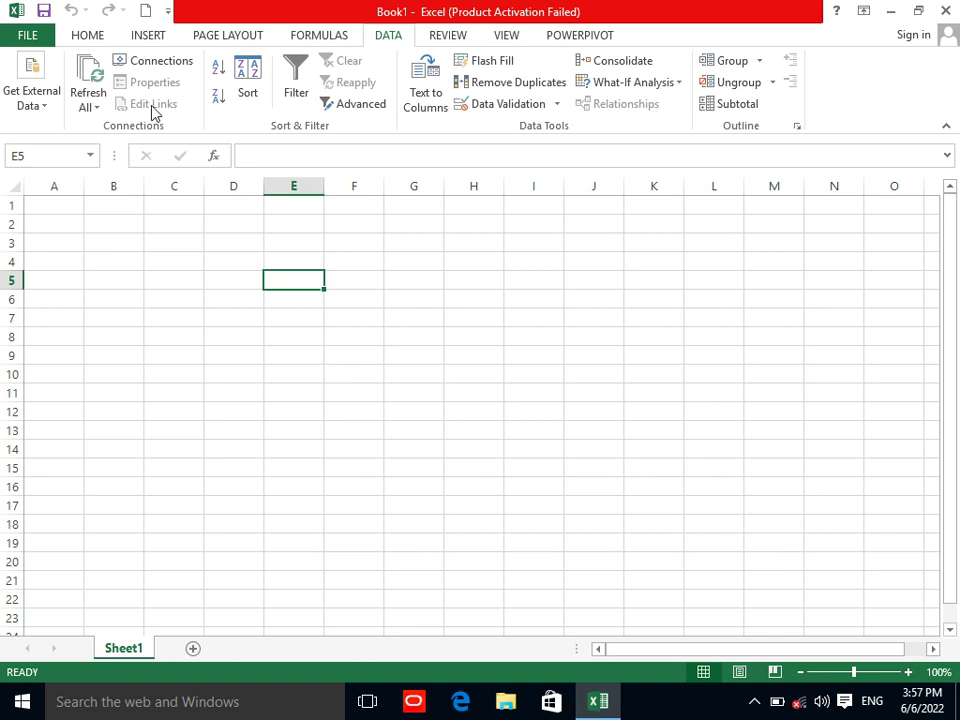
# Type three names into cells D5 through D7.
pyautogui.click(249, 285)
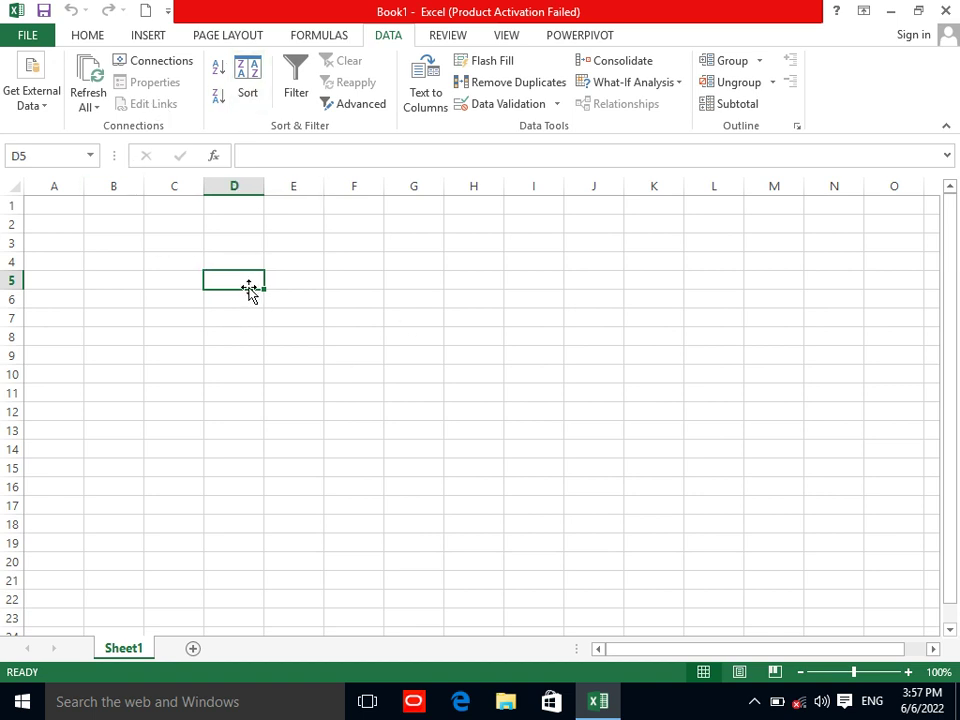
pyautogui.write('Adnan')
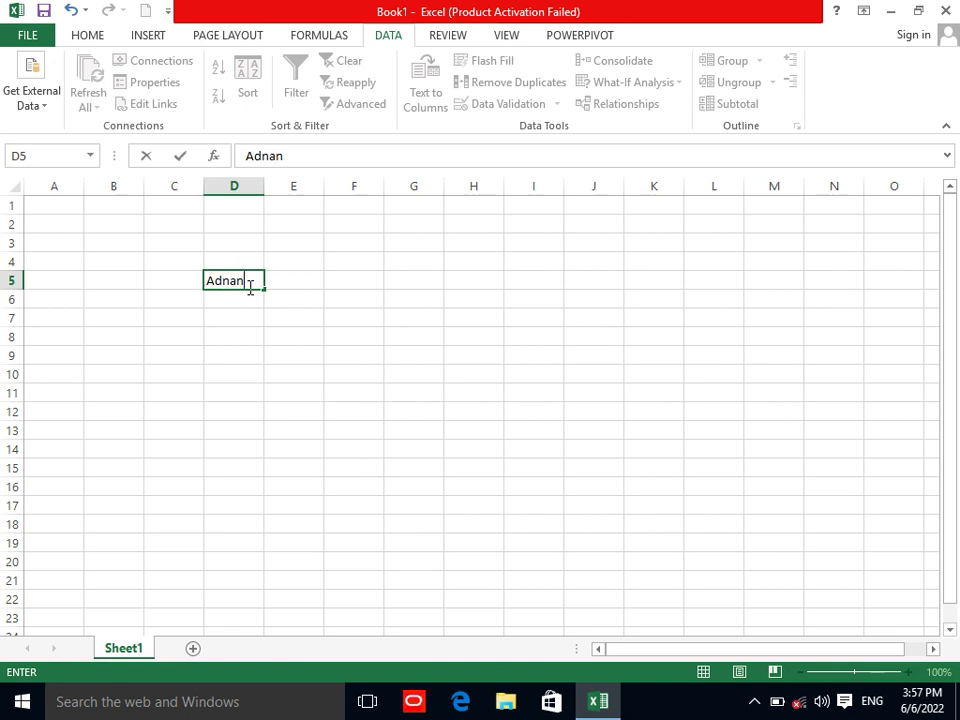
pyautogui.press('Return')
pyautogui.write('Samo')
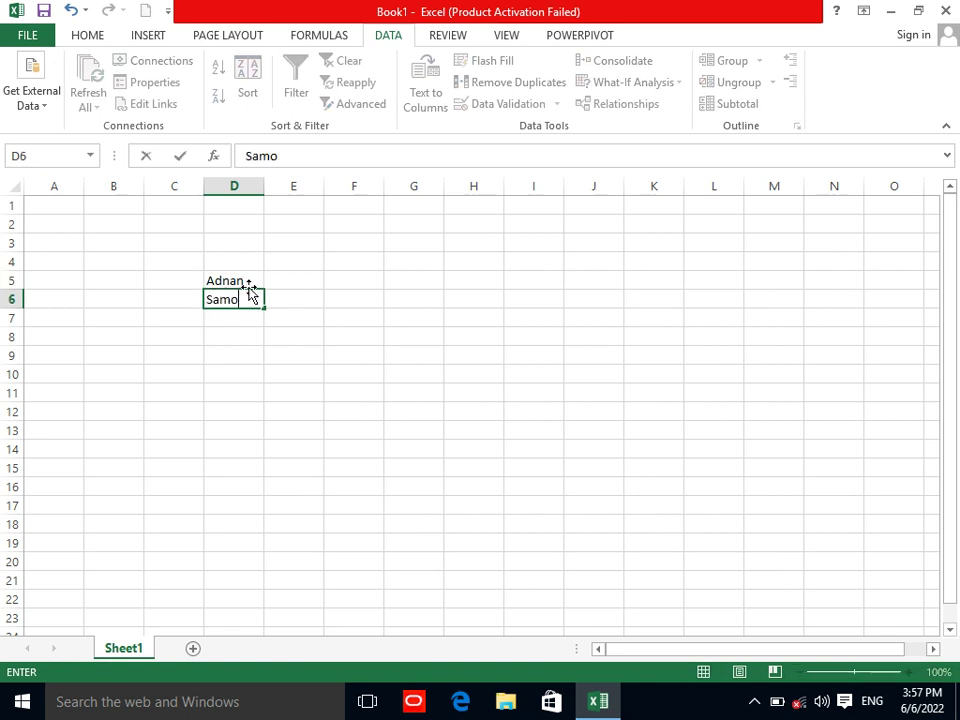
pyautogui.press('BackSpace')
pyautogui.write('soor')
pyautogui.press('Return')
pyautogui.write('Z')
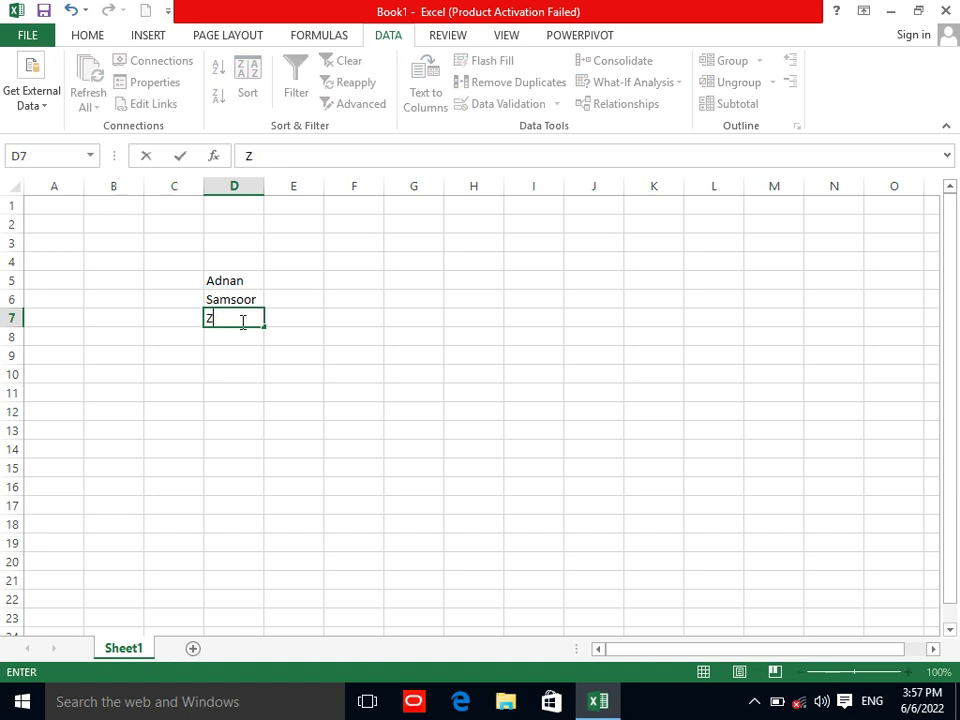
# Sort the names in D5:D7 from Z to A.
pyautogui.moveTo(229, 289); pyautogui.dragTo(229, 318)
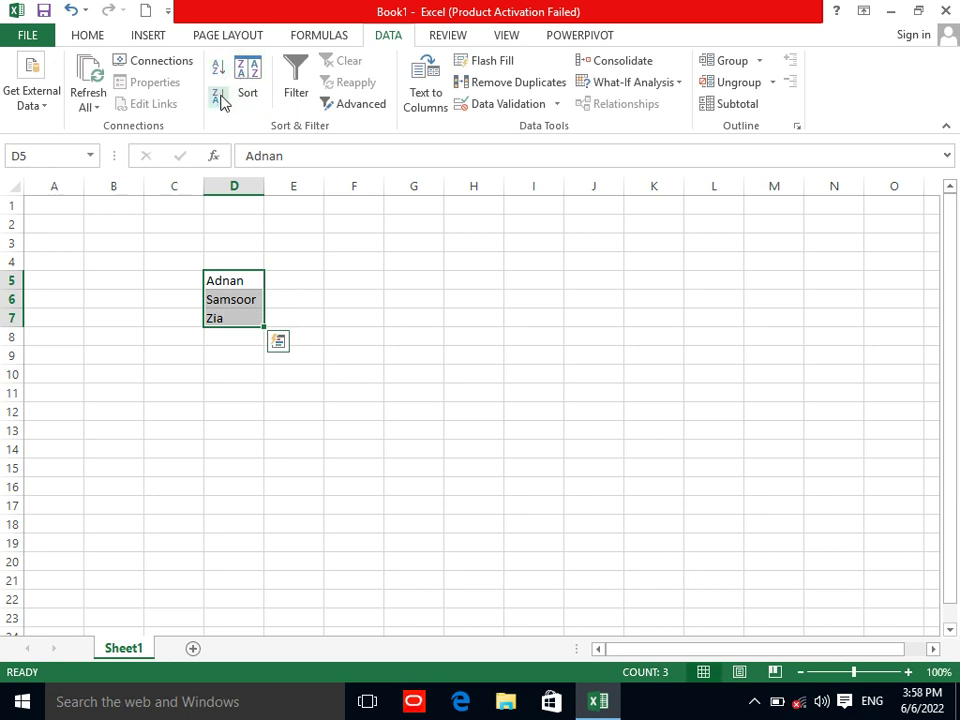
pyautogui.click(217, 96)
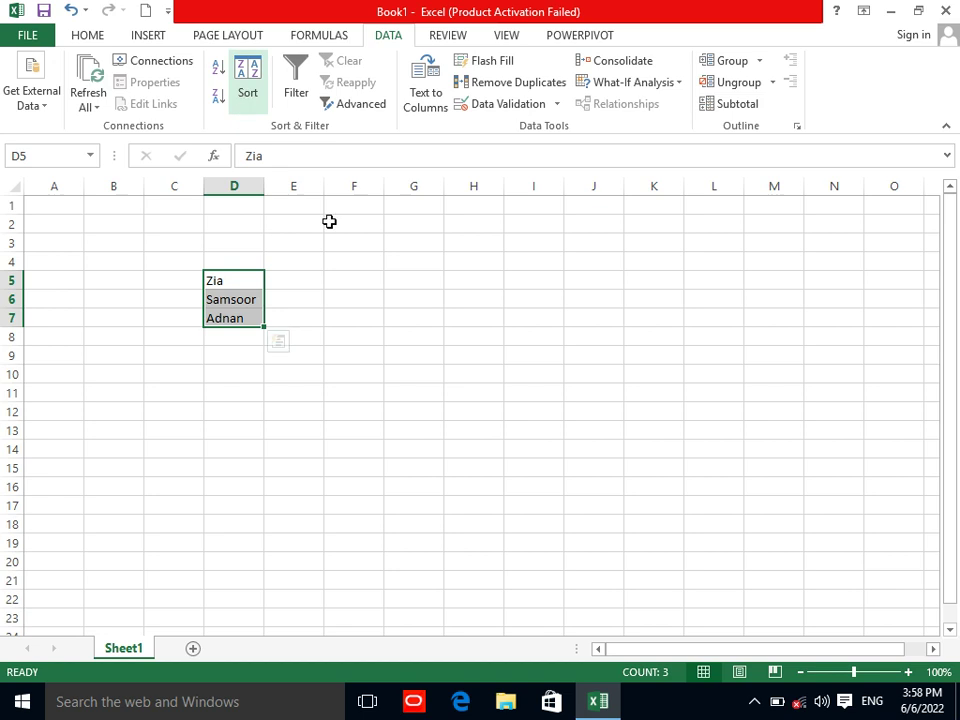
pyautogui.click(364, 277)
pyautogui.moveTo(246, 283)
pyautogui.mouseDown()
pyautogui.moveTo(287, 314)
pyautogui.moveTo(255, 317)
pyautogui.mouseUp()
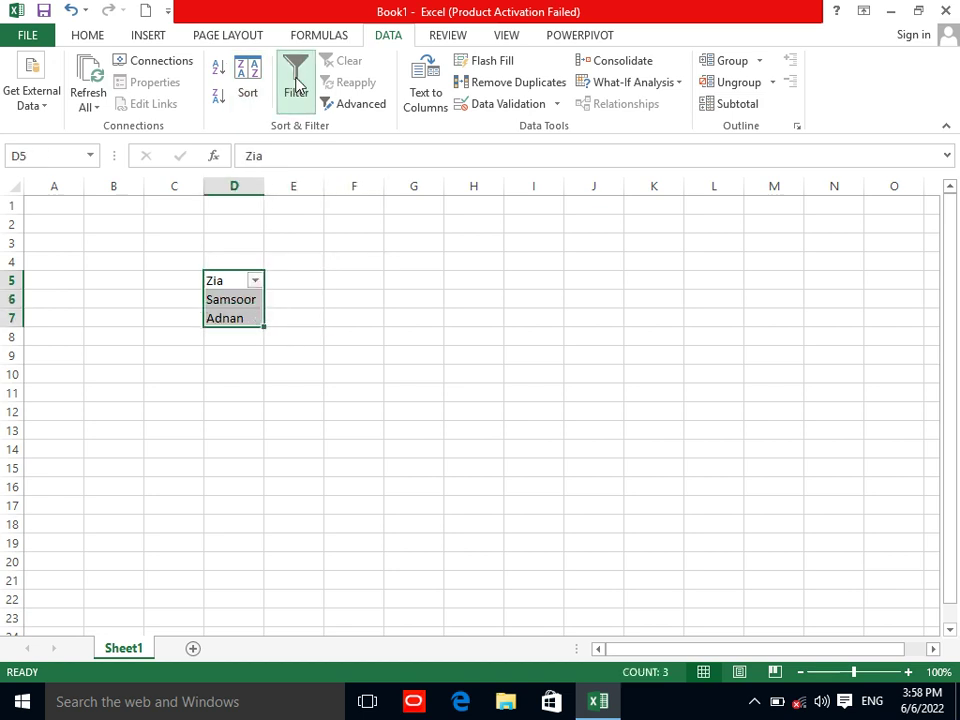
# Filter the name column to hide one name, clear it, and view the Advanced Filter range $D$5:$D$7.
pyautogui.click(256, 281)
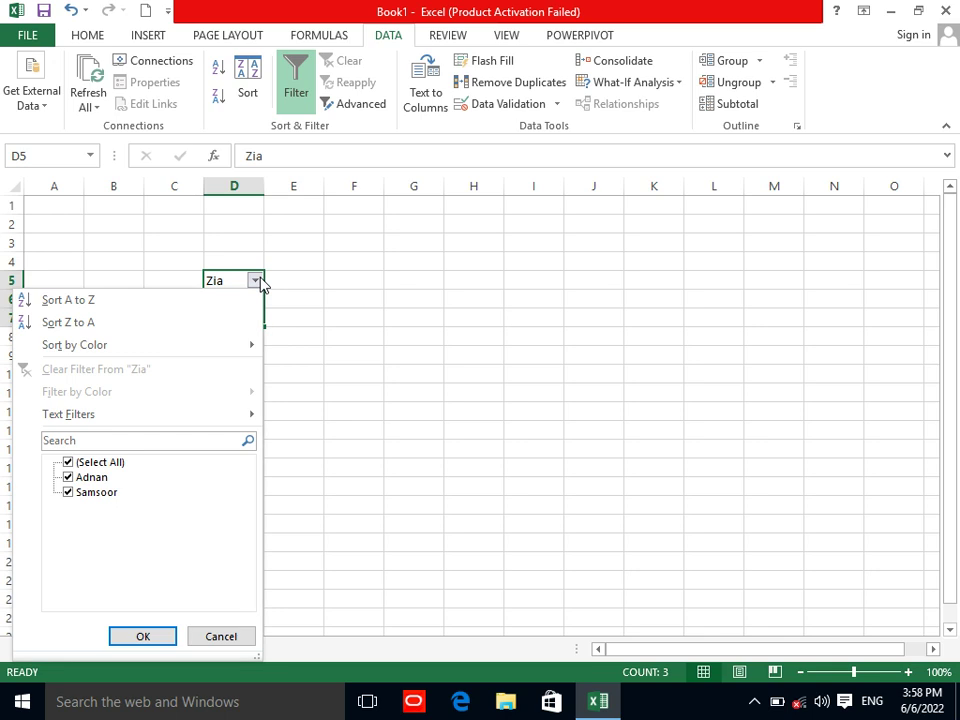
pyautogui.click(82, 482)
pyautogui.click(163, 641)
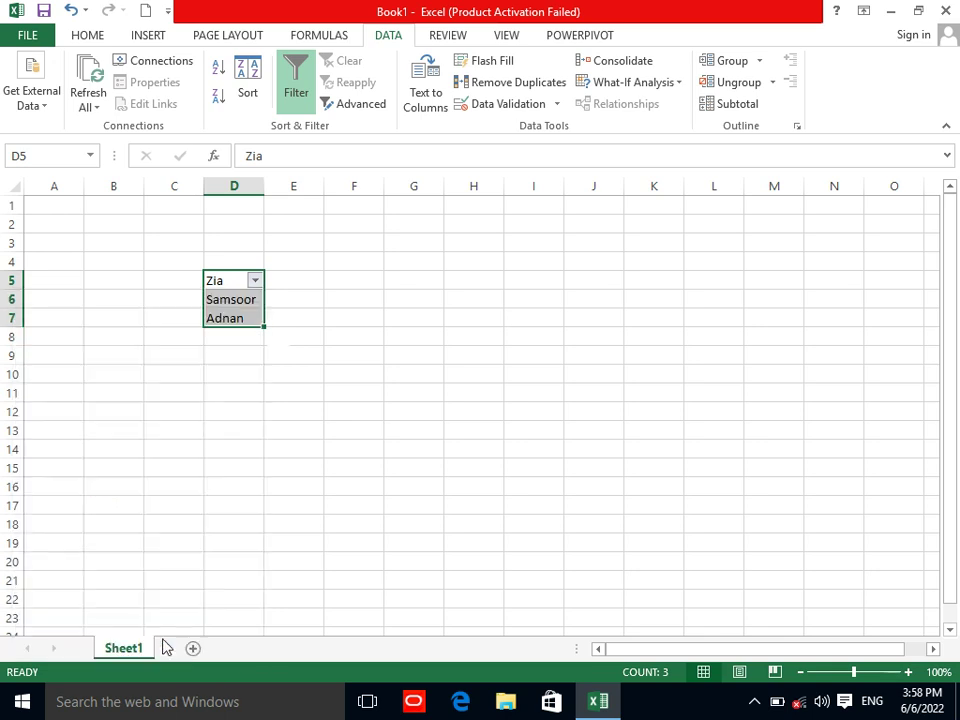
pyautogui.click(341, 407)
pyautogui.click(344, 60)
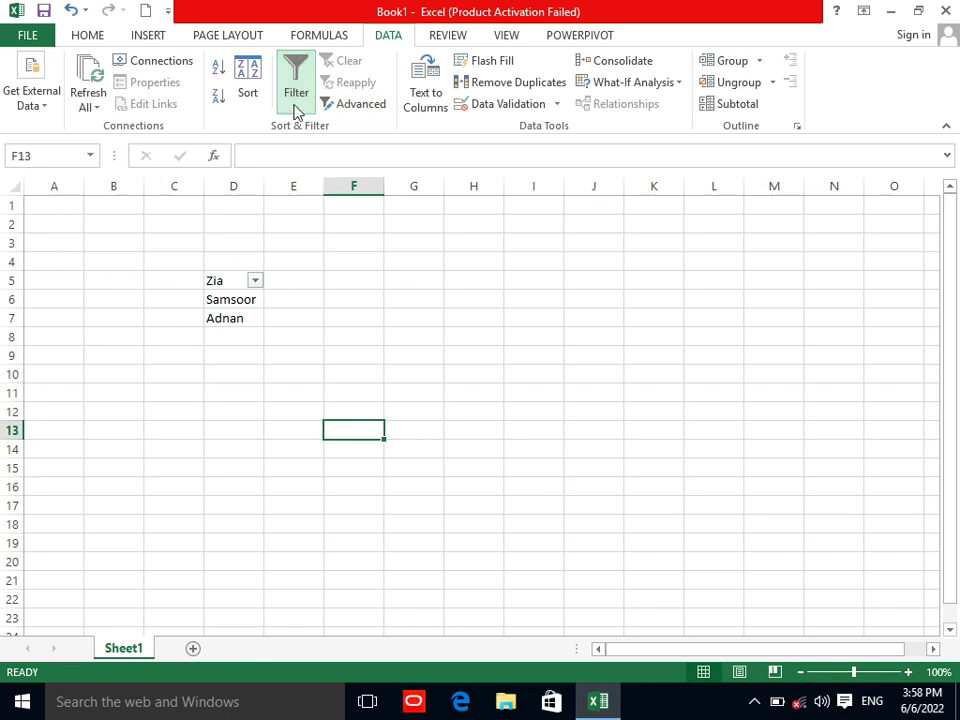
pyautogui.click(355, 108)
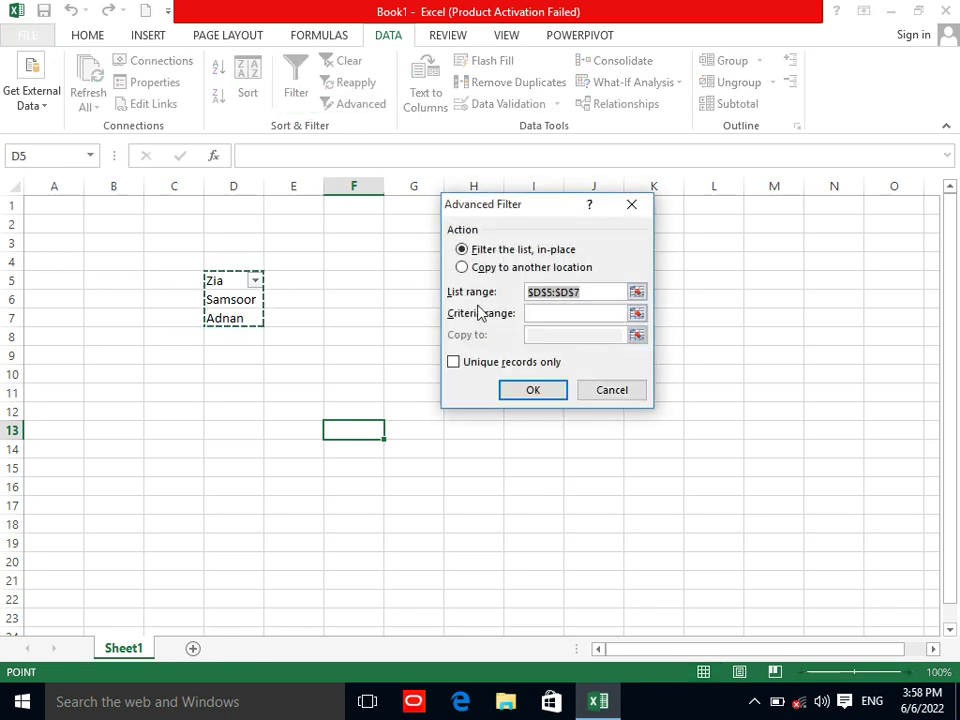
pyautogui.click(628, 212)
# Delete the old name list and enter headings Name, Program and Fees in H9:J9.
pyautogui.moveTo(355, 430); pyautogui.dragTo(208, 277)
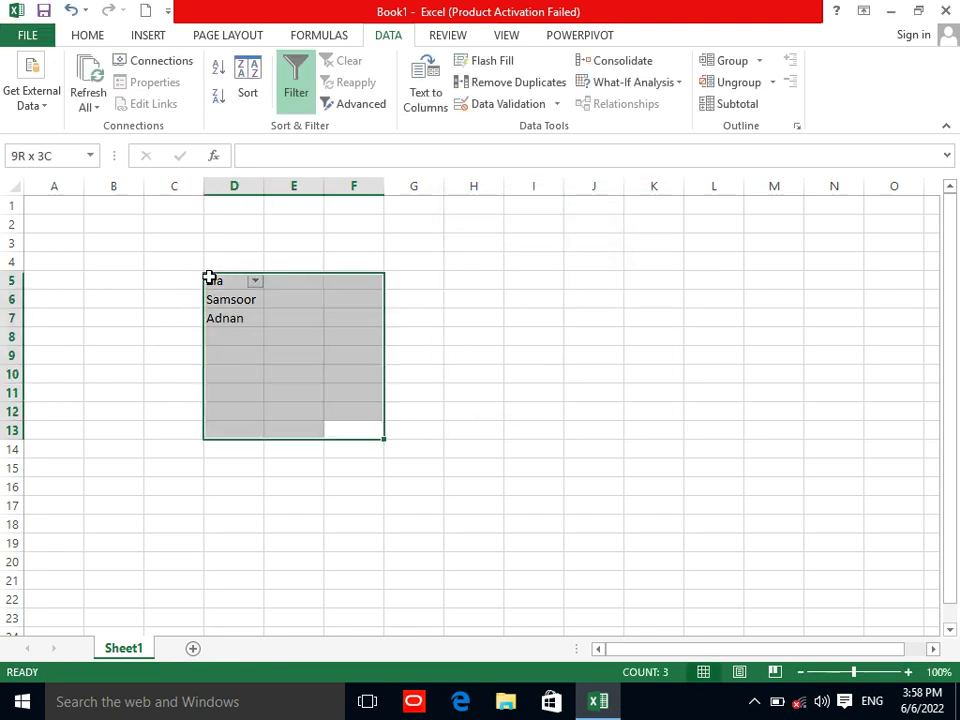
pyautogui.press('Delete')
pyautogui.doubleClick(476, 352)
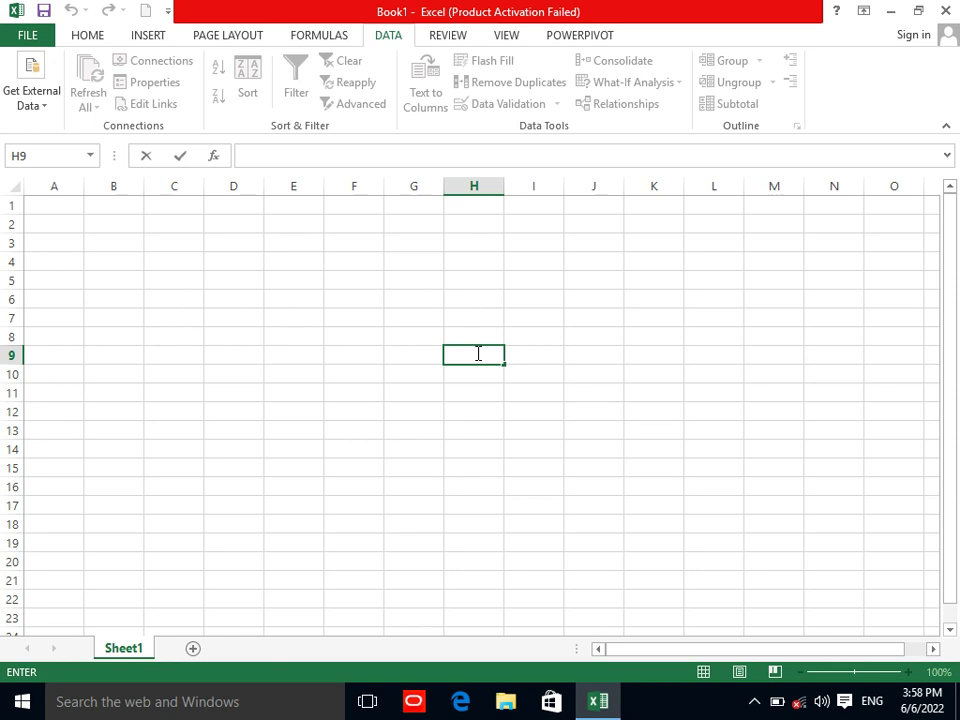
pyautogui.write('Name')
pyautogui.press('Tab')
pyautogui.write('PR')
pyautogui.press('BackSpace')
pyautogui.press('BackSpace')
pyautogui.write('gram')
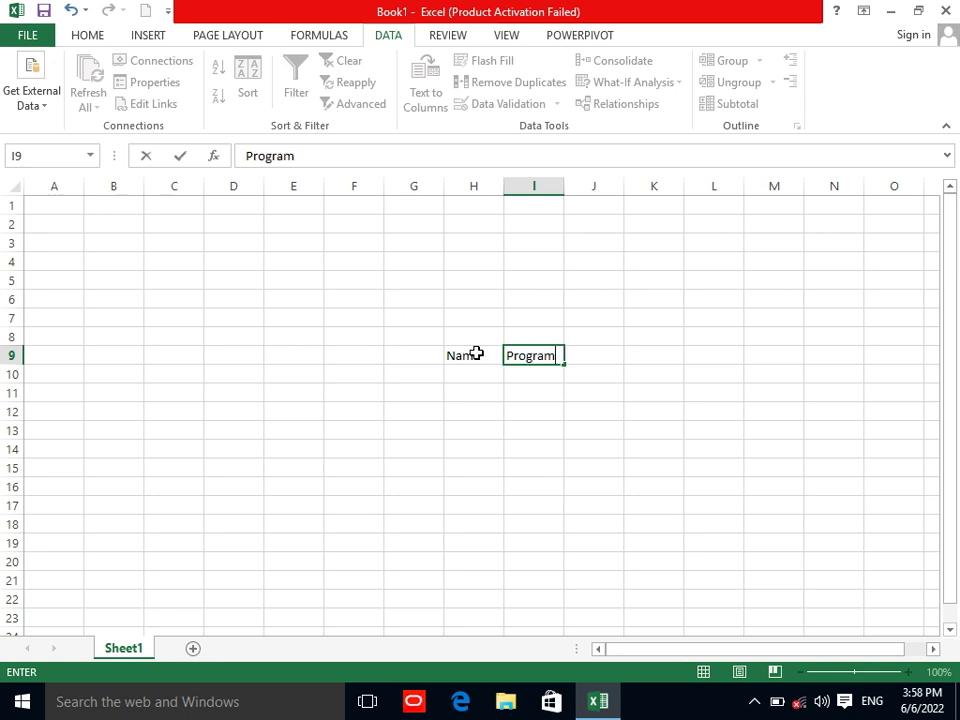
pyautogui.press('Tab')
pyautogui.press('Down')
pyautogui.write('S')
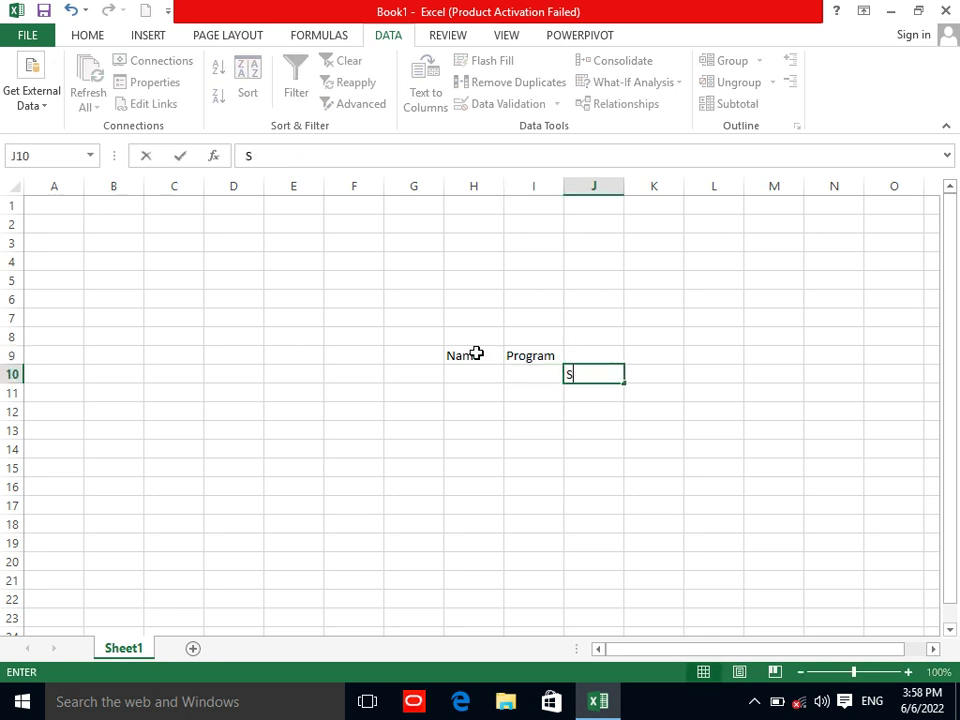
pyautogui.write('al')
pyautogui.press('Escape')
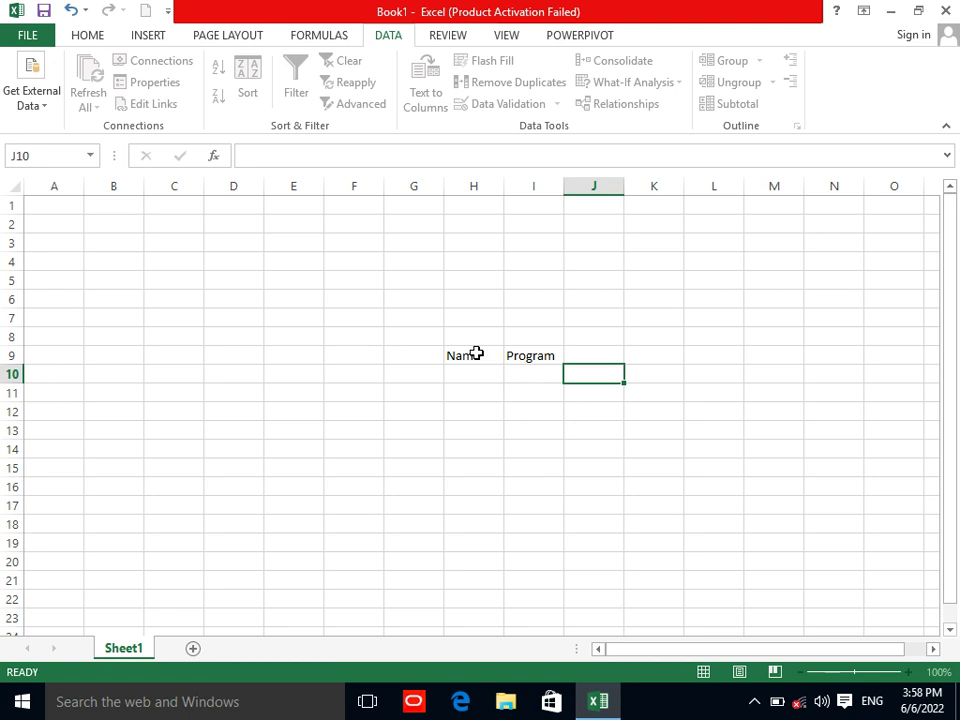
pyautogui.press('Up')
pyautogui.press('Up')
pyautogui.press('Left')
pyautogui.press('Down')
pyautogui.press('Right')
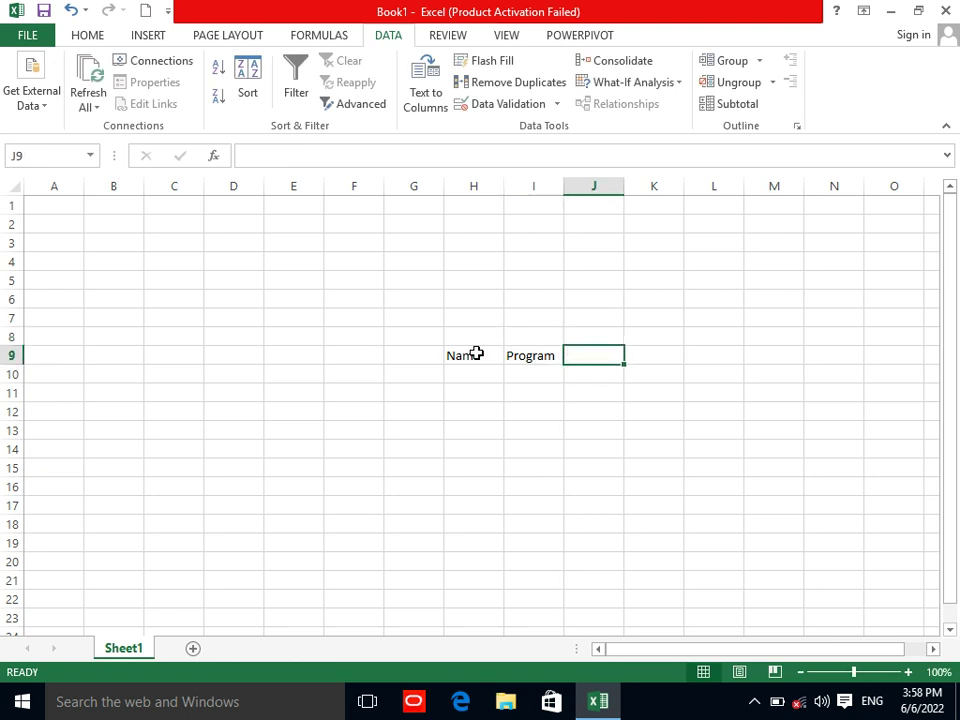
pyautogui.write('Fe')
pyautogui.press('Return')
pyautogui.press('Left')
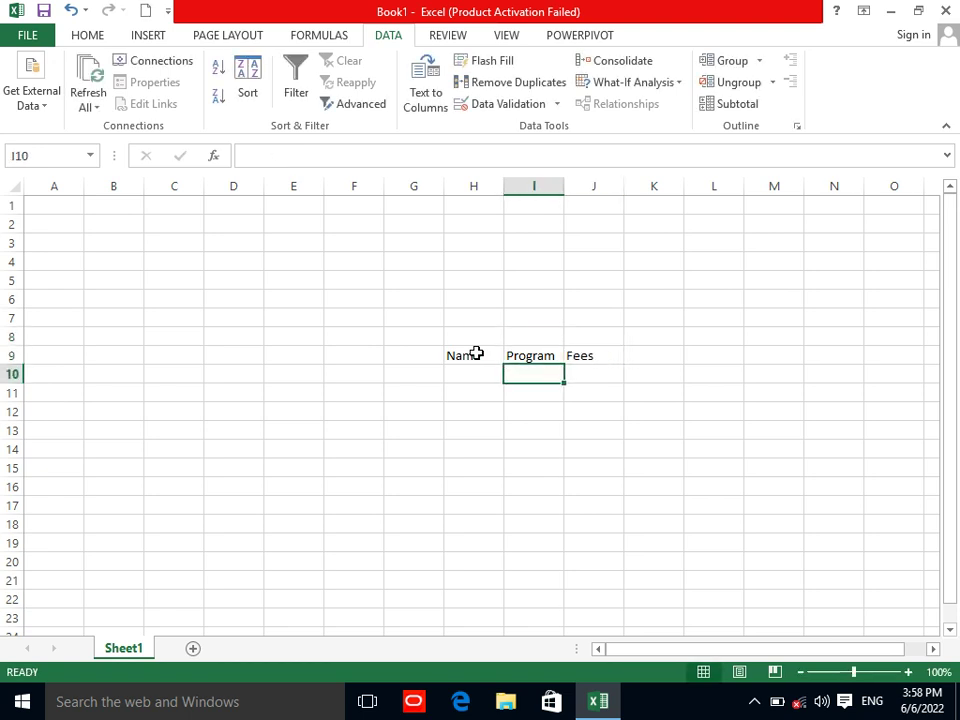
pyautogui.press('Left')
# Enter the five student names in H10:H14.
pyautogui.write('A')
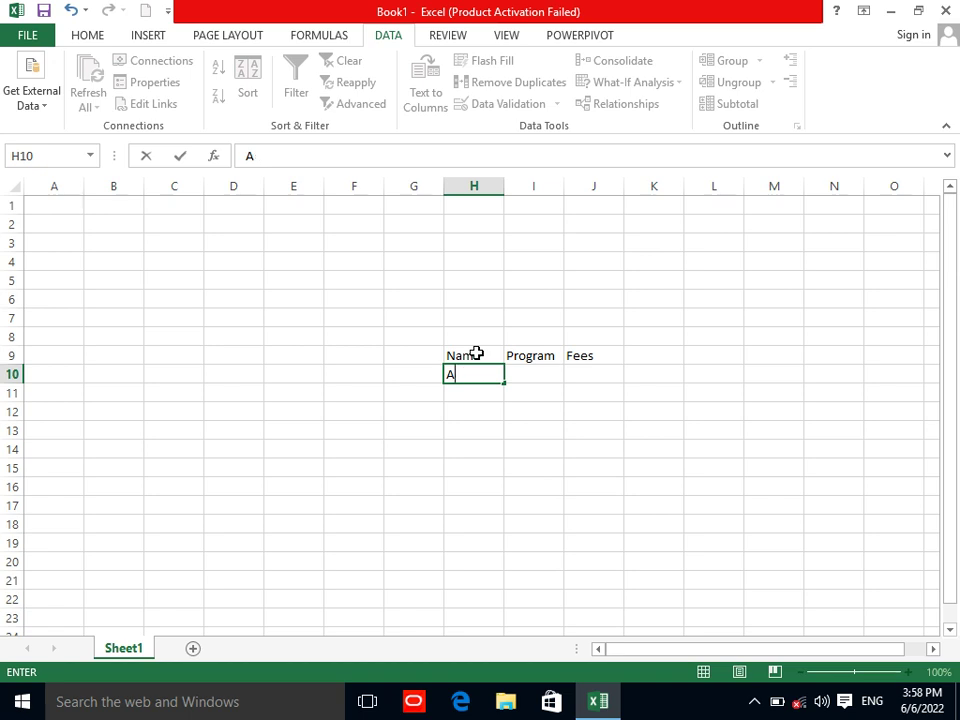
pyautogui.write('hmad')
pyautogui.press('Return')
pyautogui.write('KJav')
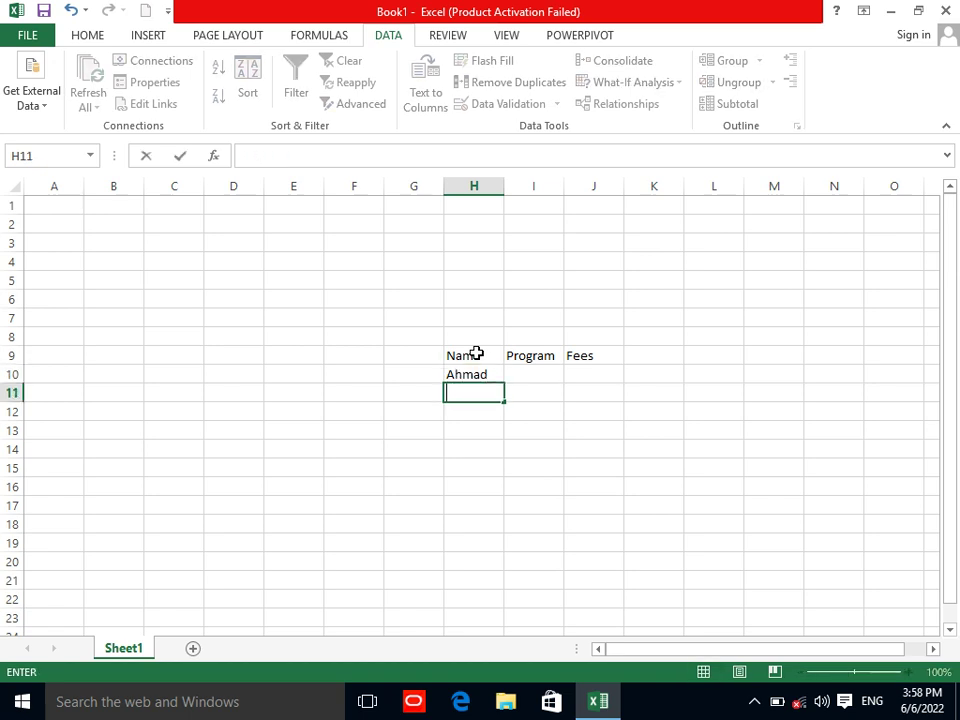
pyautogui.write('vee')
pyautogui.press('BackSpace')
pyautogui.press('BackSpace')
pyautogui.press('Return')
pyautogui.write('Zia')
pyautogui.press('Return')
pyautogui.write('Kha')
pyautogui.press('Return')
pyautogui.press('Up')
pyautogui.write('K')
pyautogui.press('Return')
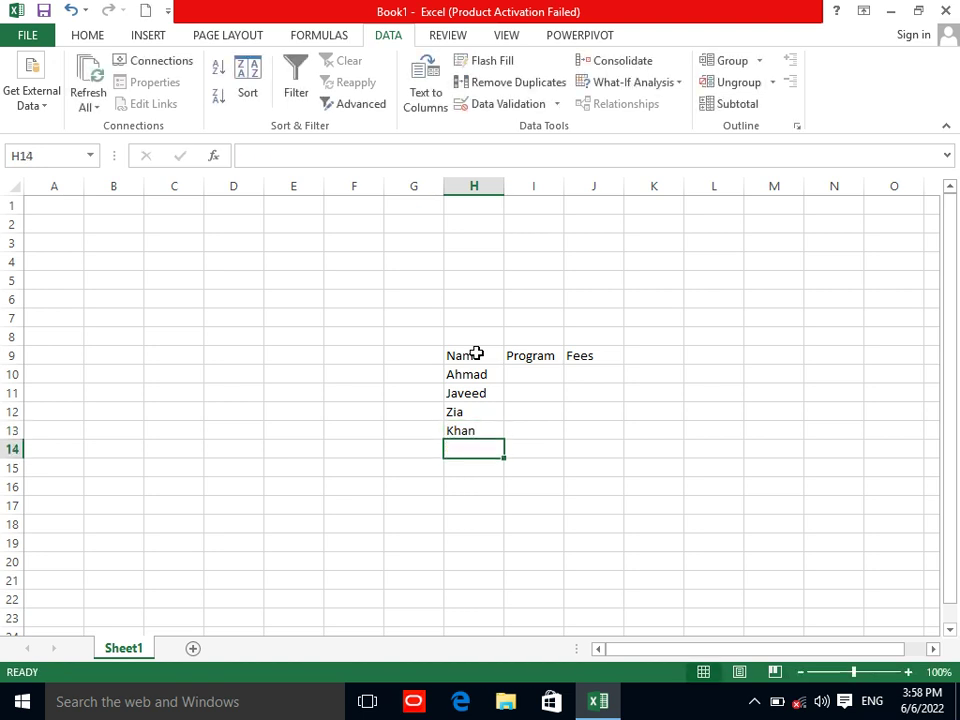
pyautogui.write('Jan')
pyautogui.press('Tab')
# Enter programs Word, Excel, Powerpnt, access and Word in I10:I14.
pyautogui.press('Up')
pyautogui.press('Up')
pyautogui.press('Up')
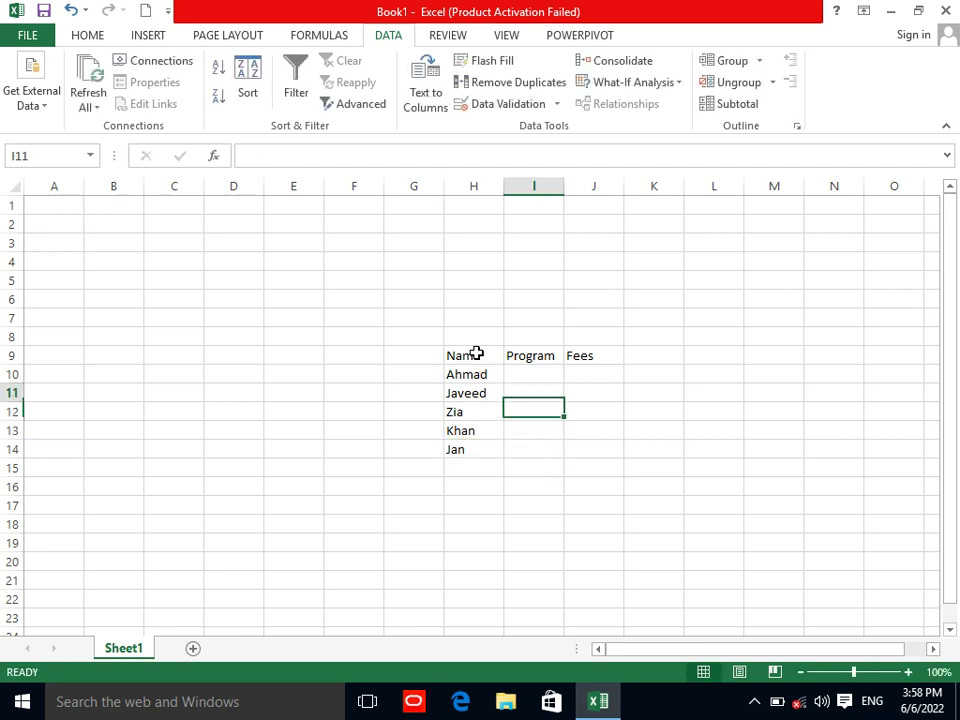
pyautogui.press('Up')
pyautogui.press('Up')
pyautogui.write('W')
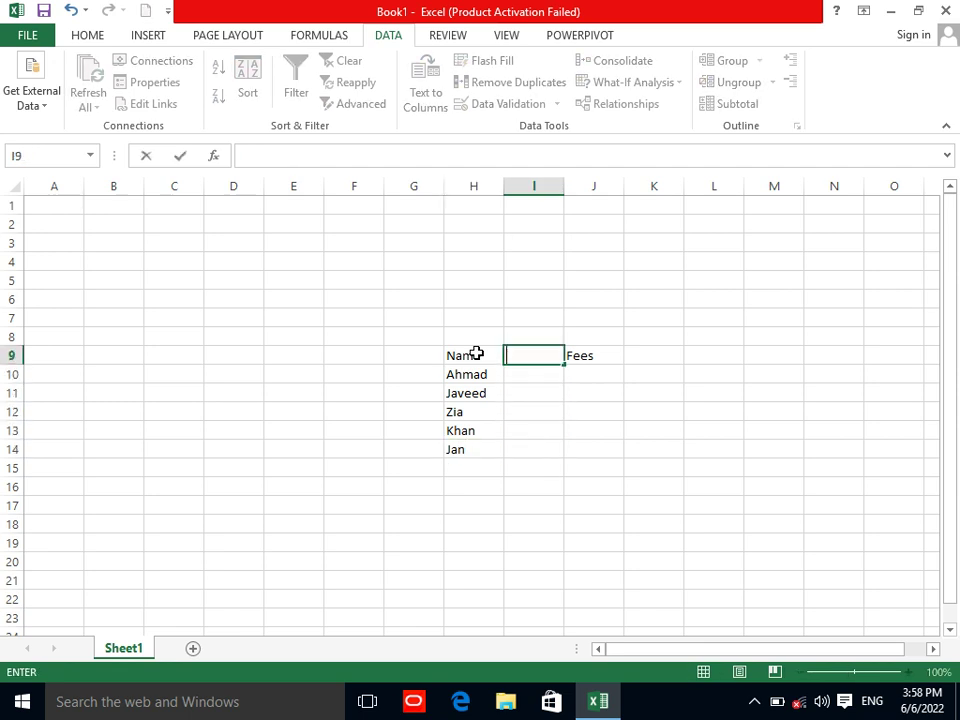
pyautogui.press('Return')
pyautogui.hotkey('ctrl', 'z')
pyautogui.press('Down')
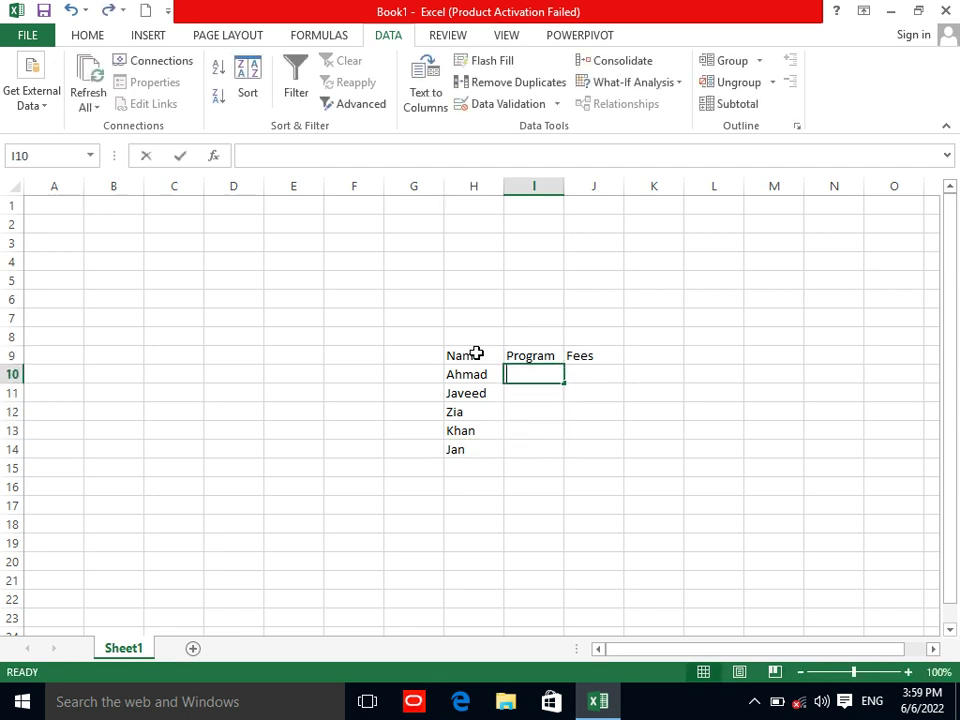
pyautogui.write('Word')
pyautogui.press('Return')
pyautogui.write('Excel')
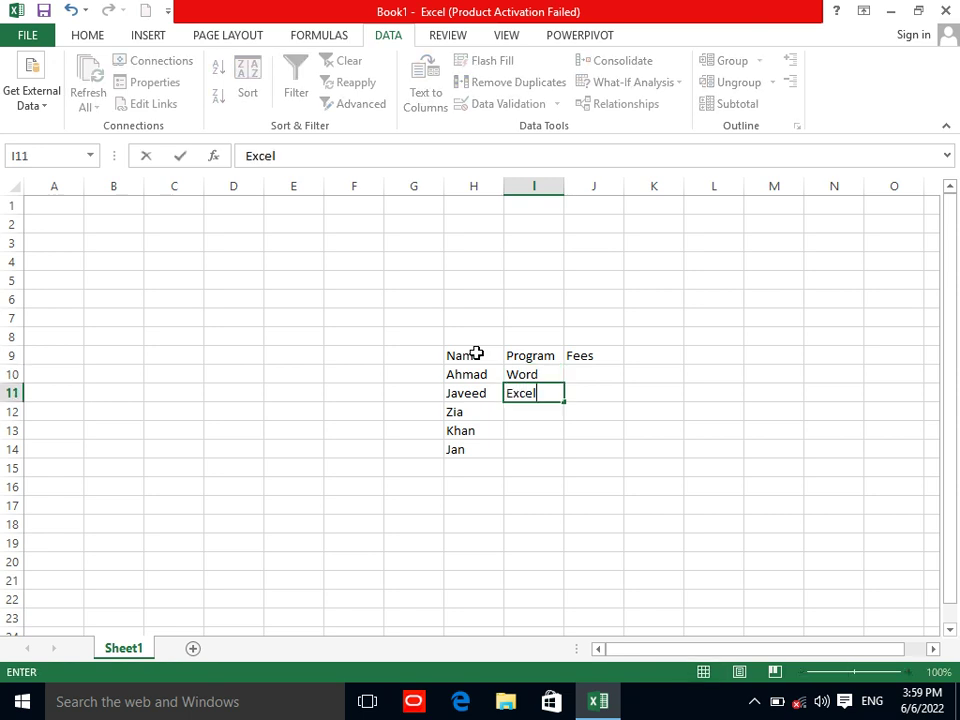
pyautogui.press('Return')
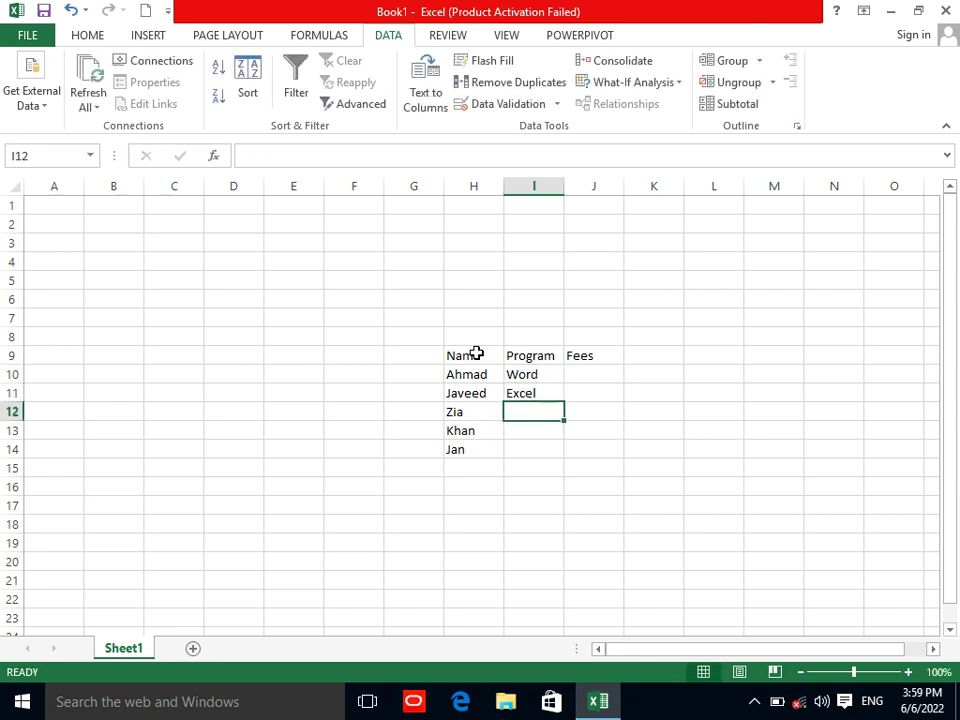
pyautogui.write('Poww')
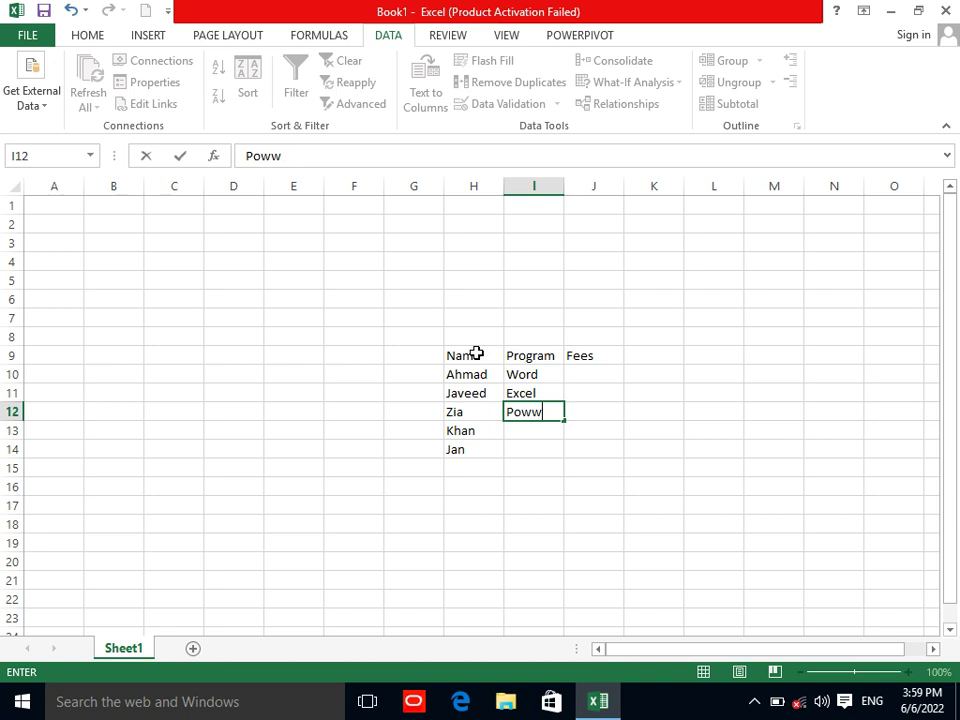
pyautogui.write('ent')
pyautogui.press('Return')
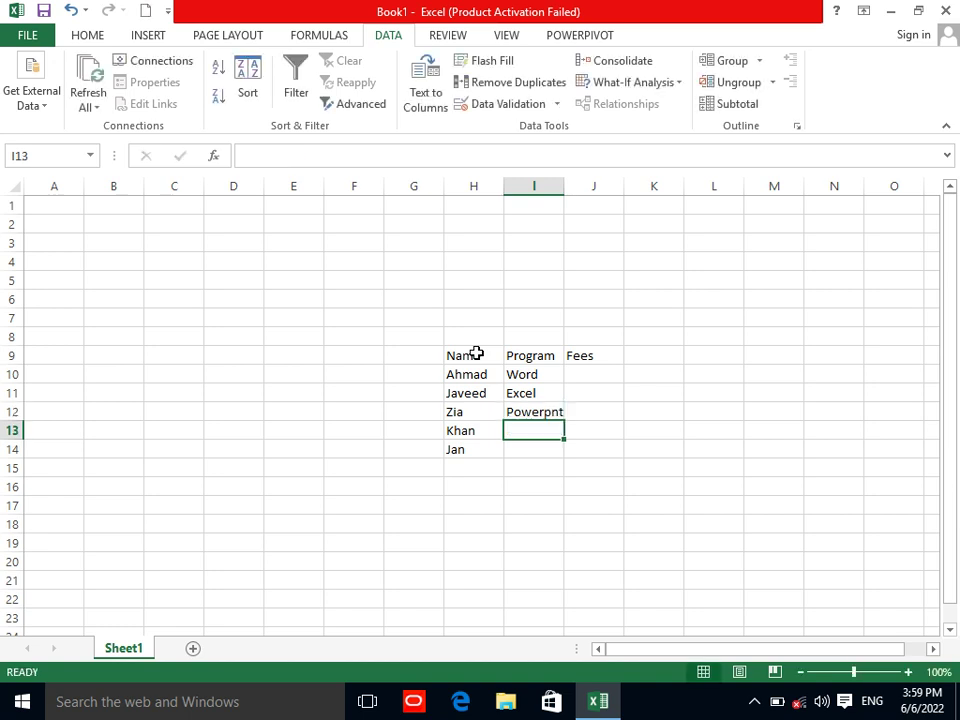
pyautogui.write('access')
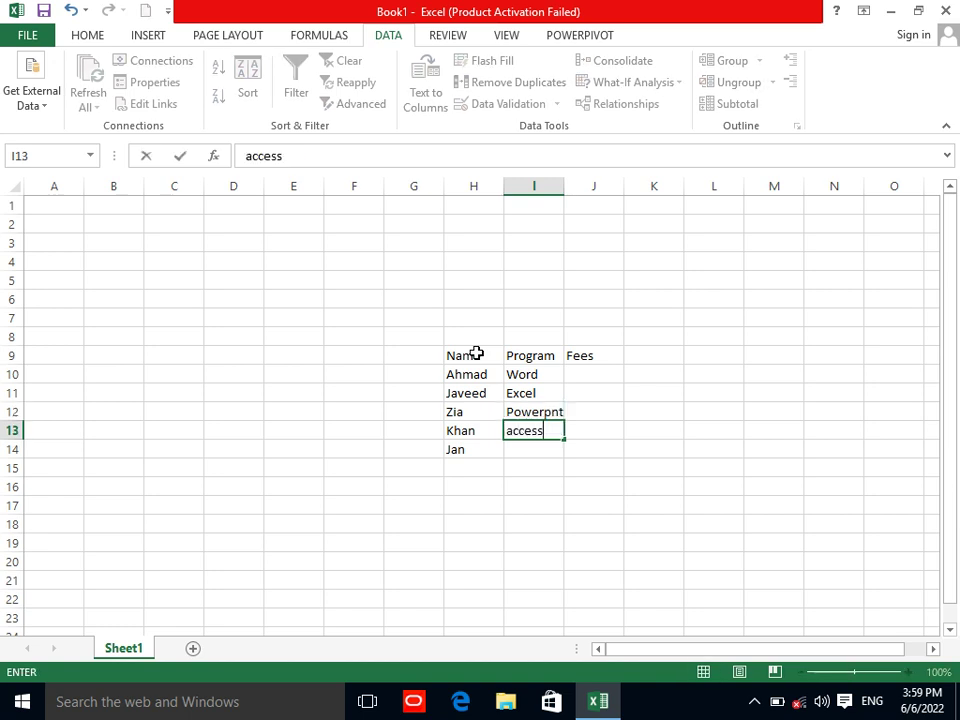
pyautogui.press('Return')
pyautogui.write('word')
pyautogui.hotkey('ctrl', 'Return')
# Enter fees 1000 and 2000, then fill the series down to 5000 in J14.
pyautogui.press('Up')
pyautogui.press('Up')
pyautogui.press('Right')
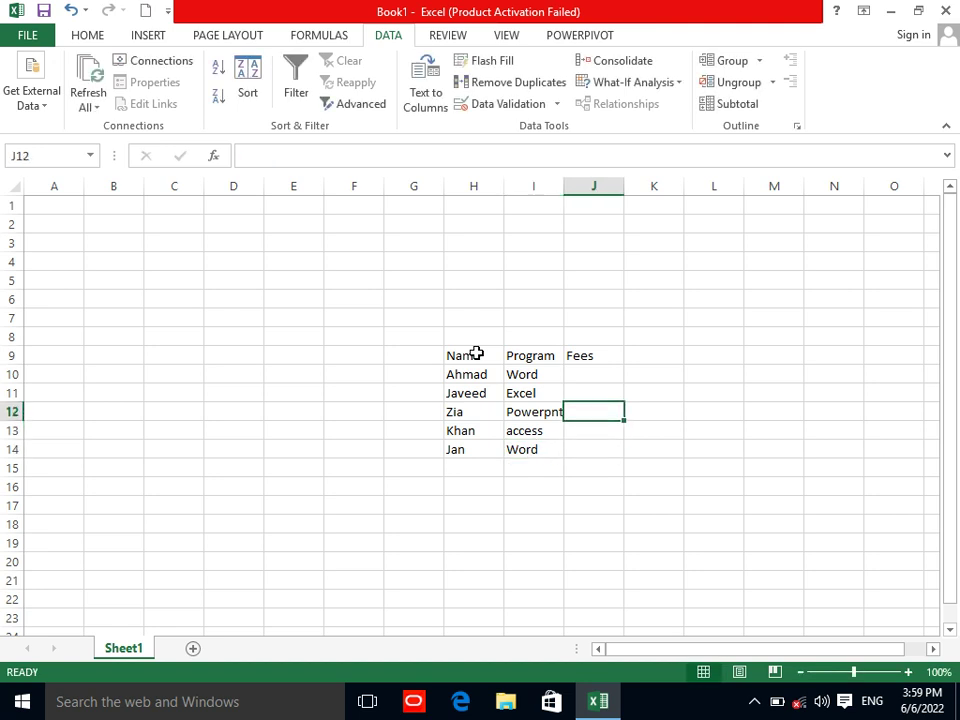
pyautogui.press('Up')
pyautogui.press('Up')
pyautogui.write('10')
pyautogui.press('Return')
pyautogui.write('2-00')
pyautogui.hotkey('ctrl', 'Return')
pyautogui.write('29o9')
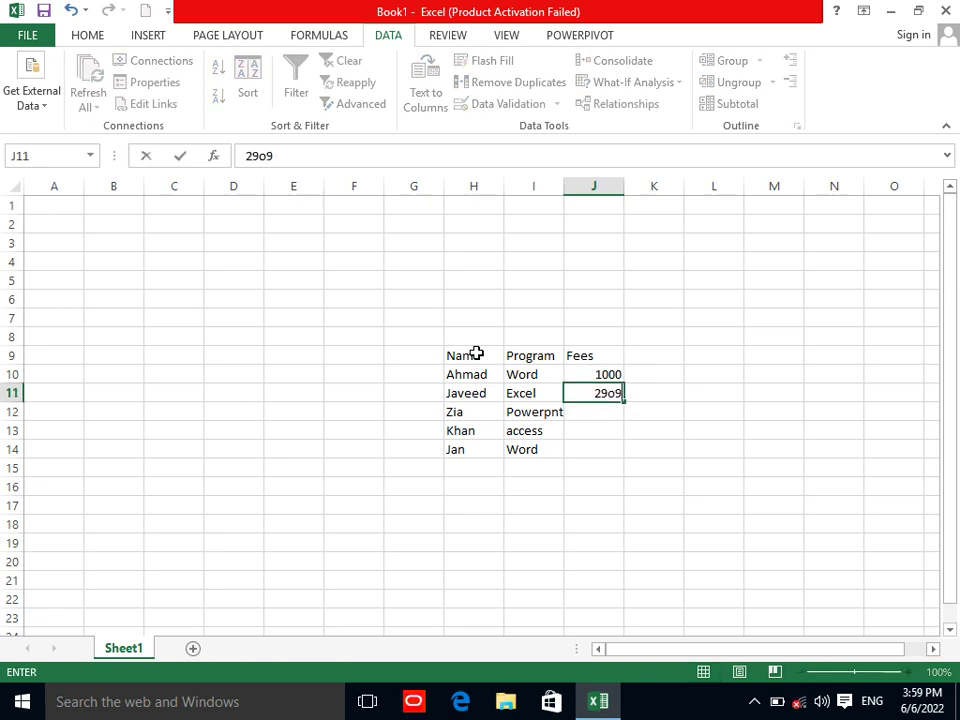
pyautogui.write('000')
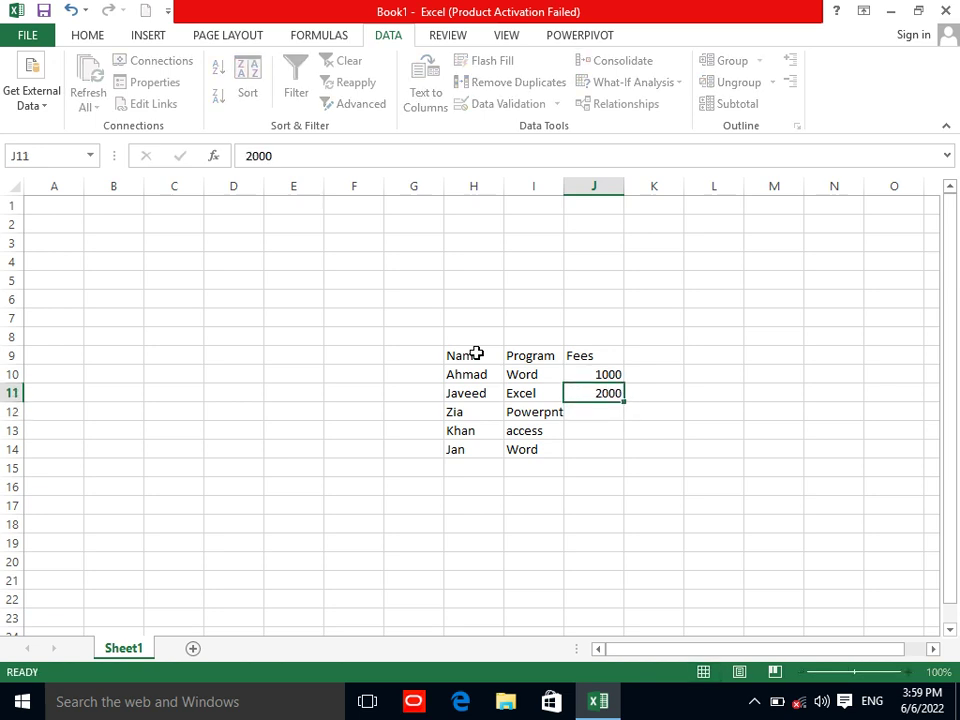
pyautogui.press('Return')
pyautogui.moveTo(593, 376)
pyautogui.mouseDown()
pyautogui.moveTo(617, 400)
pyautogui.moveTo(626, 459)
pyautogui.mouseUp()
pyautogui.click(692, 427)
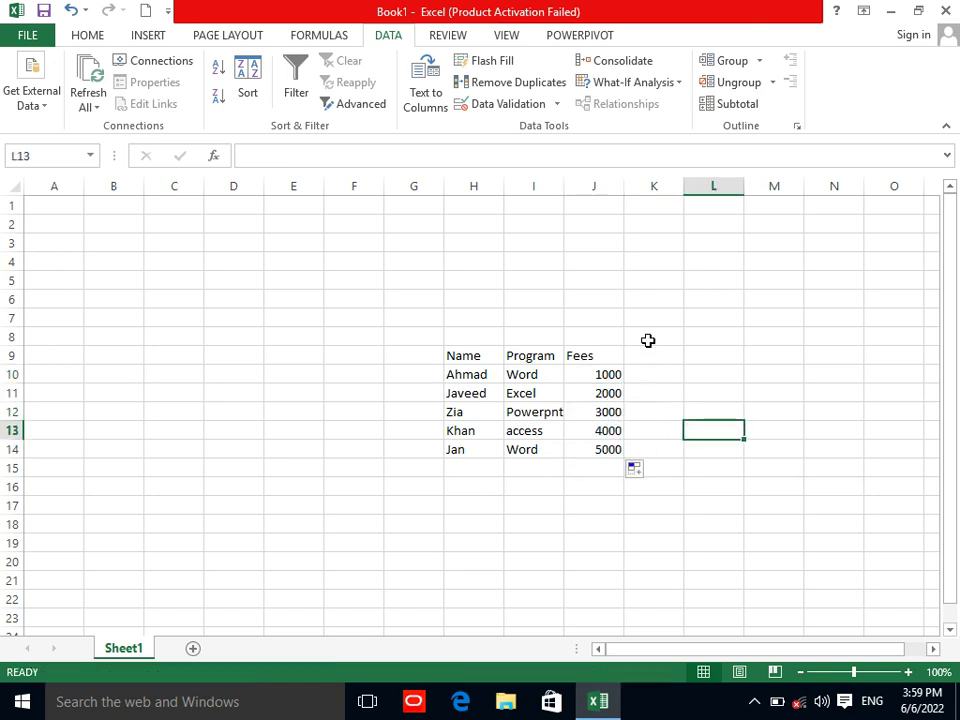
# Copy the Name/Program/Fees headings into M9 and M14.
pyautogui.moveTo(463, 355); pyautogui.dragTo(581, 351)
pyautogui.hotkey('ctrl', 'c')
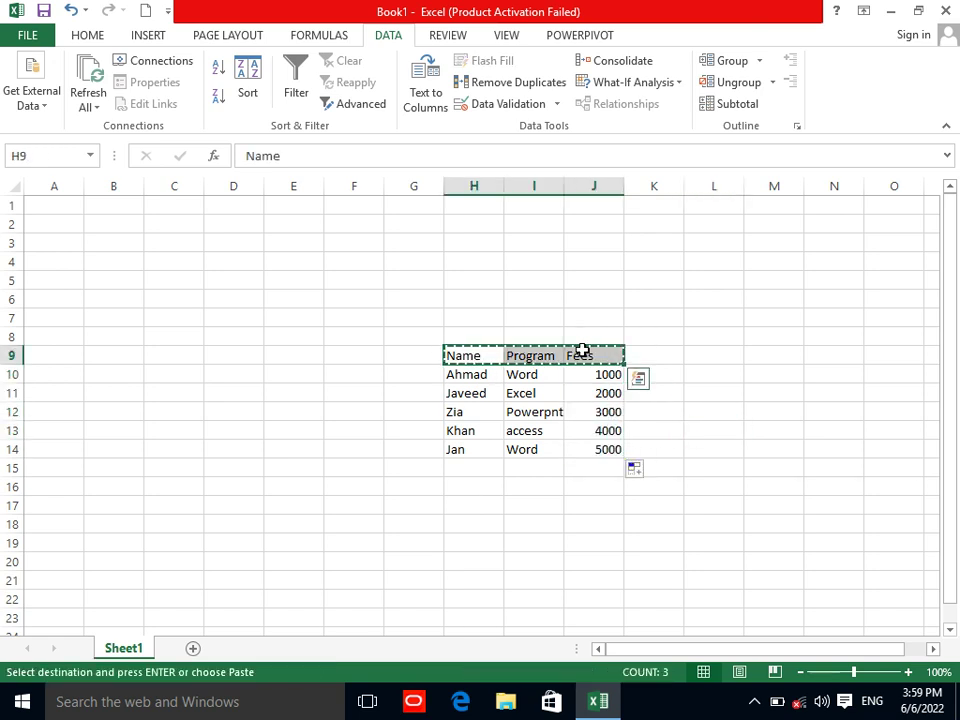
pyautogui.click(760, 350)
pyautogui.hotkey('ctrl', 'v')
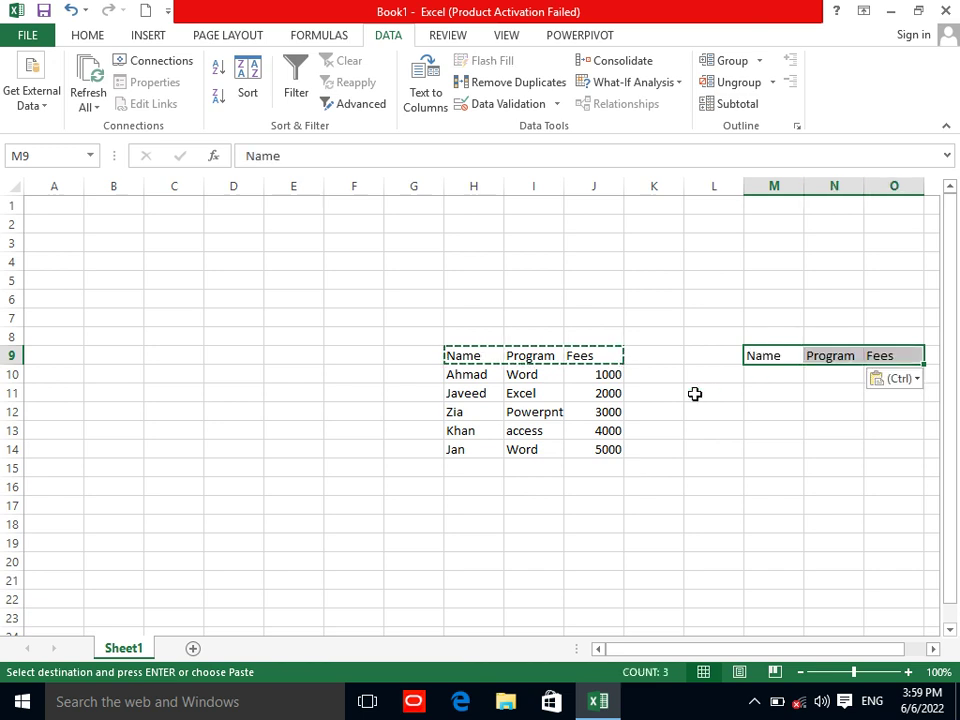
pyautogui.click(769, 427)
pyautogui.click(767, 446)
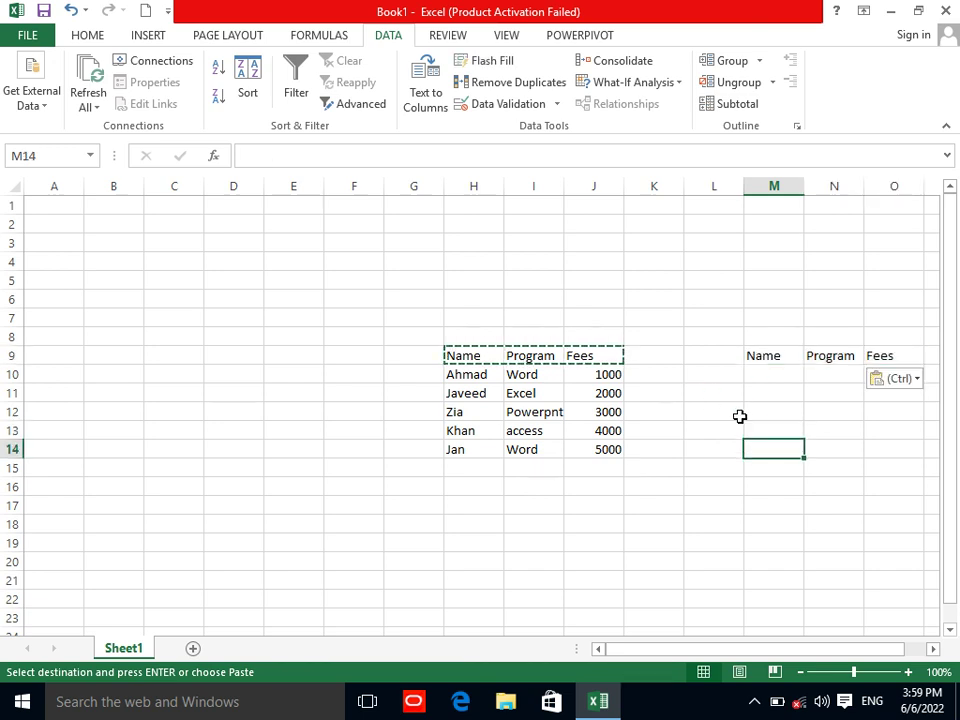
pyautogui.hotkey('ctrl', 'v')
# Open Advanced Filter with the list range set to H9:J14.
pyautogui.click(735, 484)
pyautogui.moveTo(414, 337); pyautogui.dragTo(596, 447)
pyautogui.moveTo(467, 358); pyautogui.dragTo(600, 450)
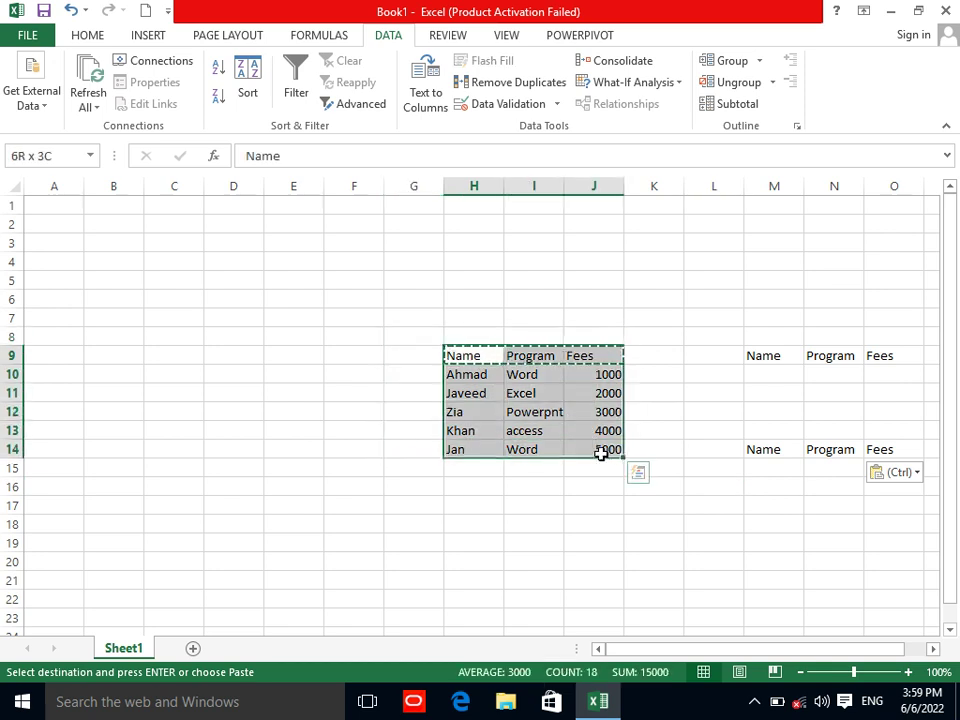
pyautogui.click(362, 103)
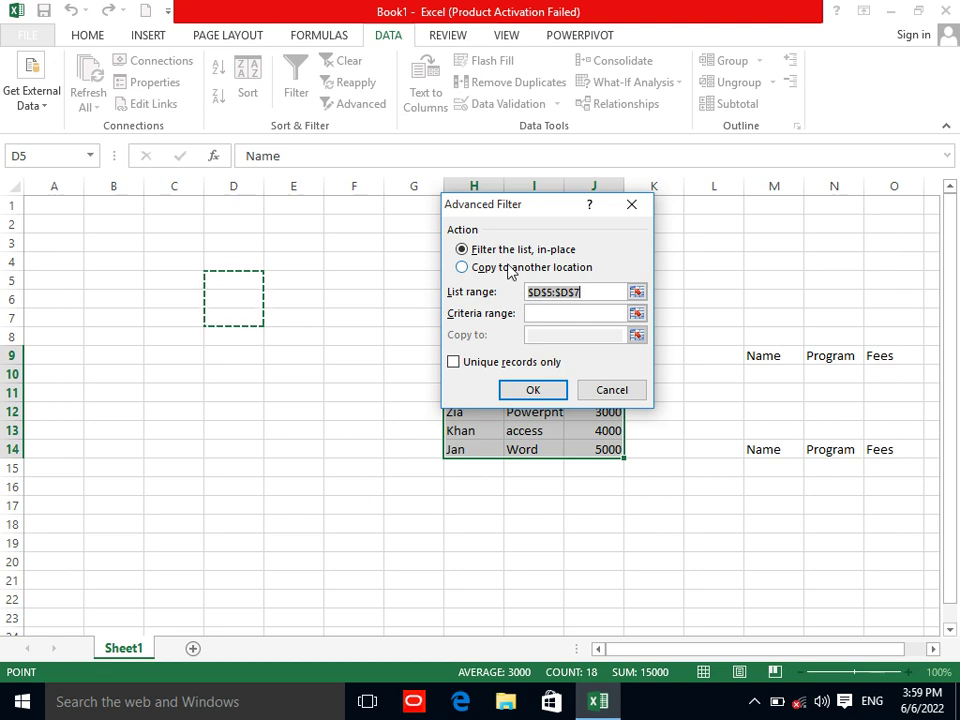
pyautogui.moveTo(511, 207); pyautogui.dragTo(299, 239)
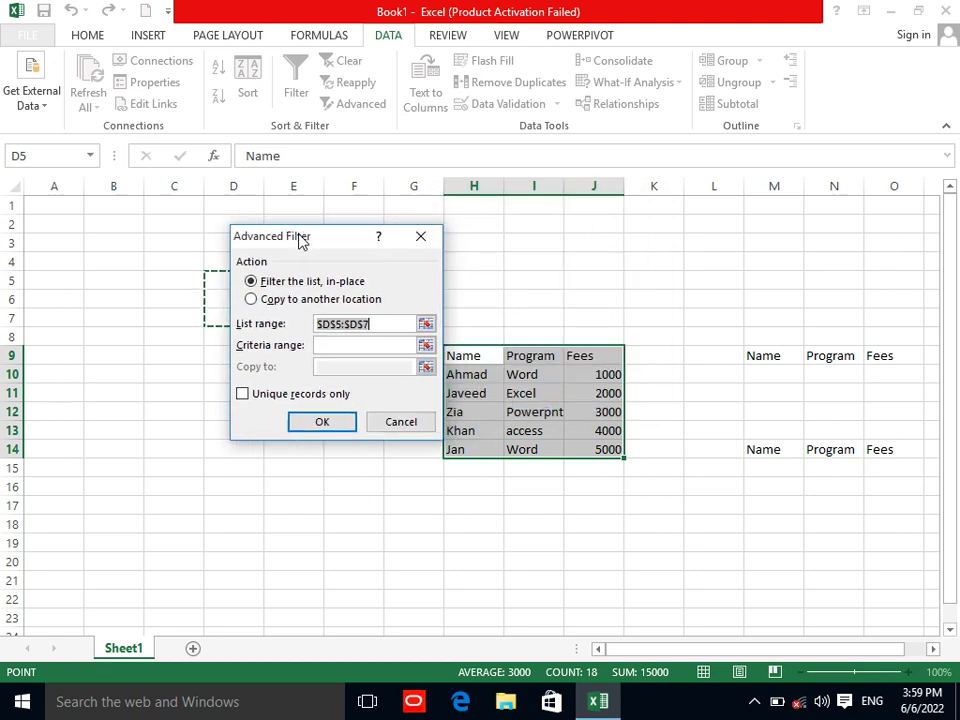
pyautogui.click(425, 323)
pyautogui.moveTo(463, 356); pyautogui.dragTo(595, 452)
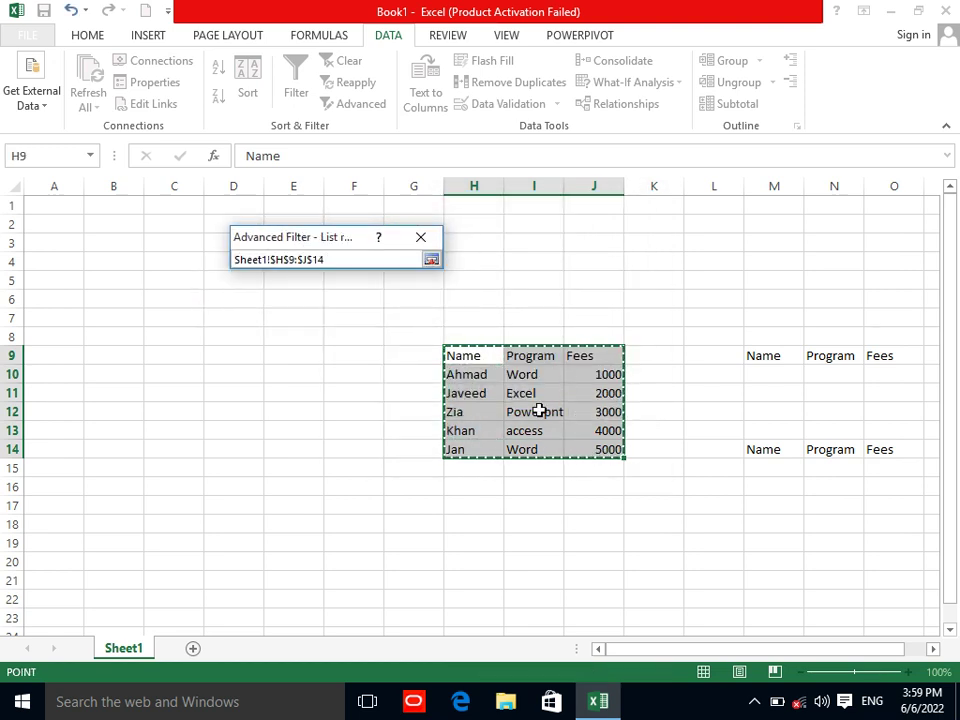
pyautogui.click(430, 260)
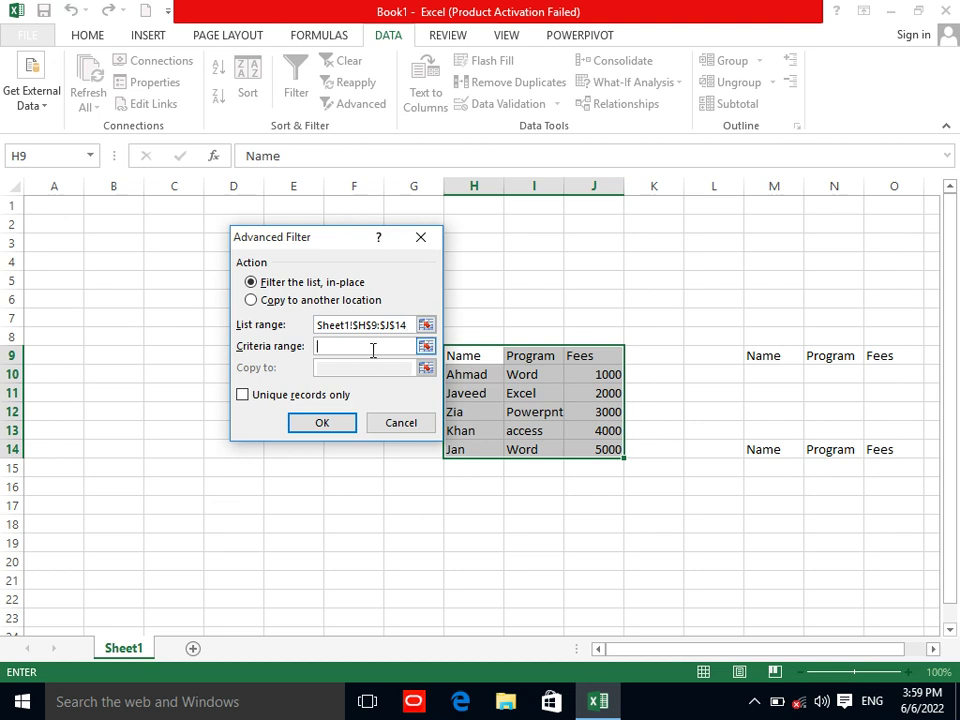
# Set criteria range M9:O10, copy results to M14, and run the filter.
pyautogui.click(425, 346)
pyautogui.moveTo(767, 352); pyautogui.dragTo(868, 371)
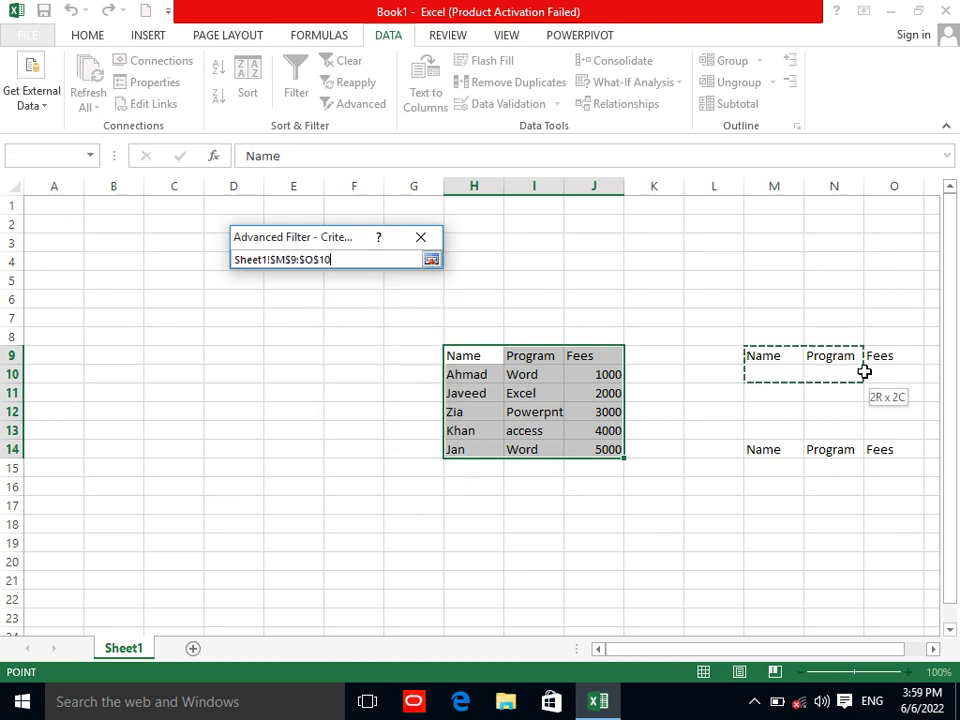
pyautogui.click(430, 260)
pyautogui.click(252, 300)
pyautogui.click(425, 368)
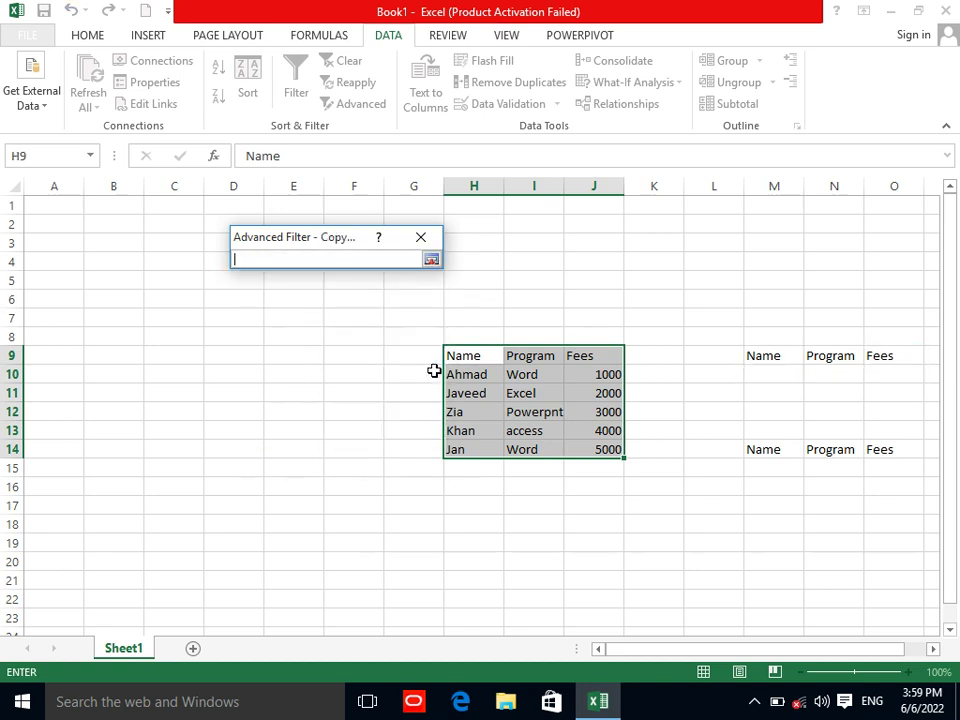
pyautogui.moveTo(759, 450)
pyautogui.mouseDown()
pyautogui.moveTo(895, 561)
pyautogui.moveTo(899, 580)
pyautogui.mouseUp()
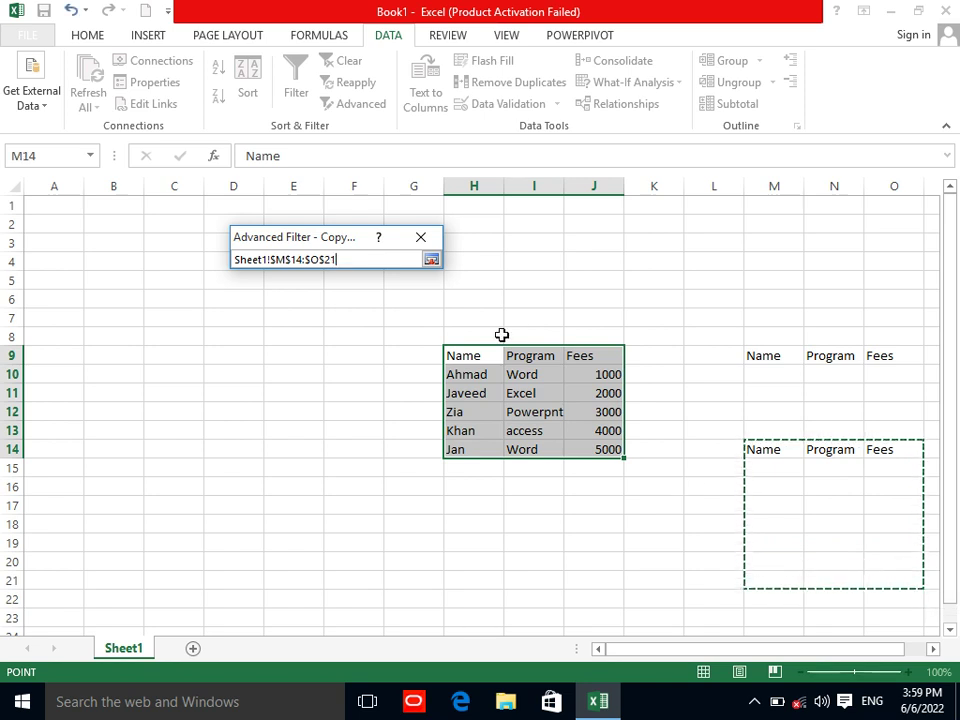
pyautogui.click(431, 259)
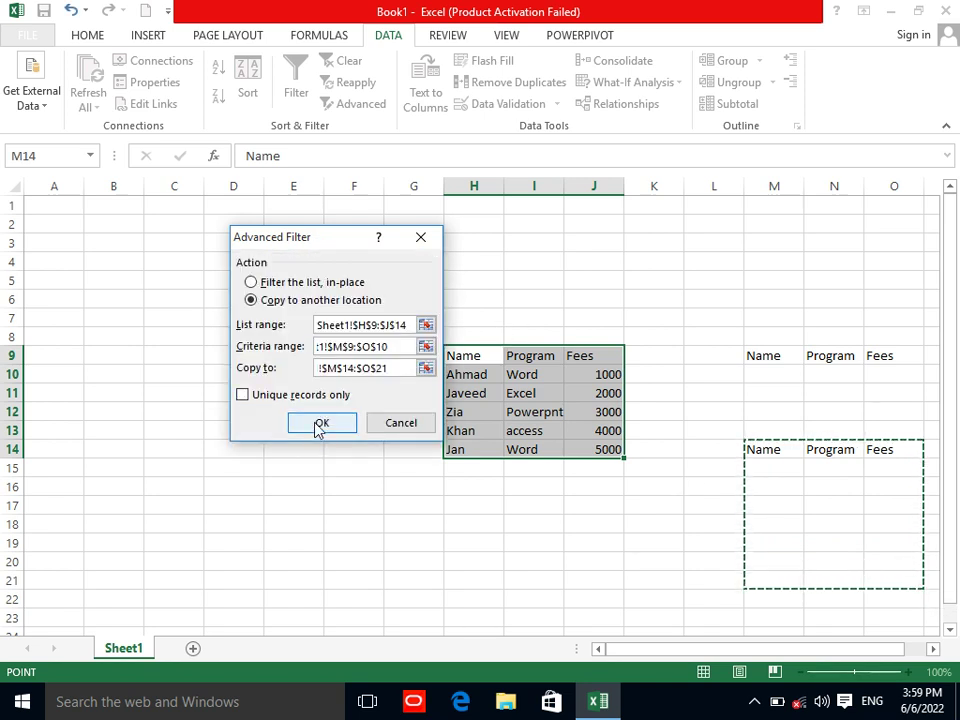
pyautogui.click(320, 424)
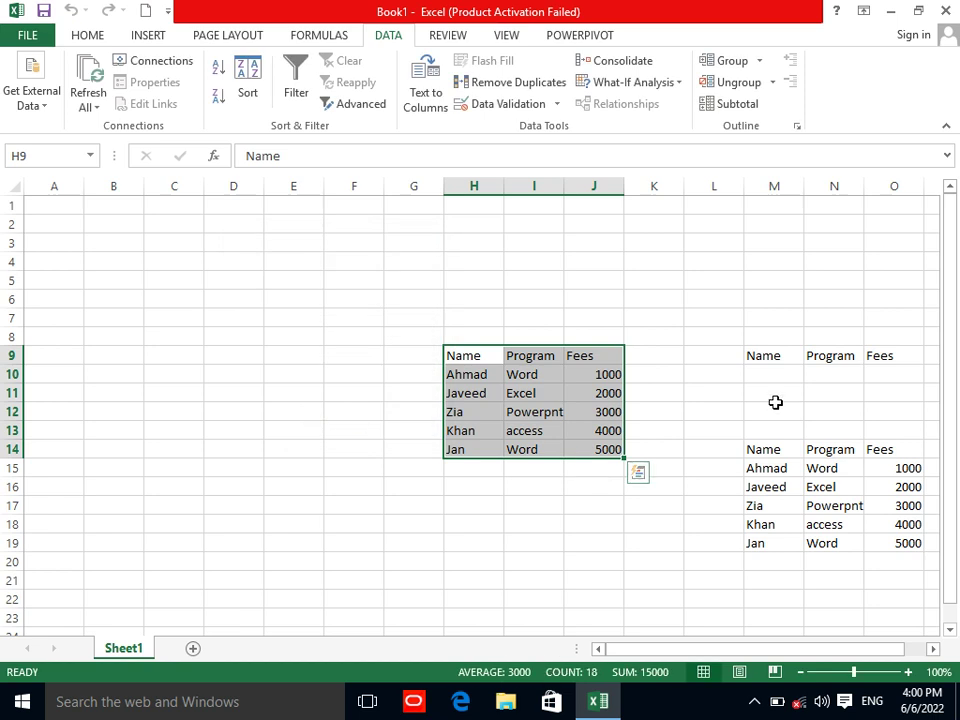
# Draw a rounded rectangle between the two tables.
pyautogui.click(150, 35)
pyautogui.click(222, 98)
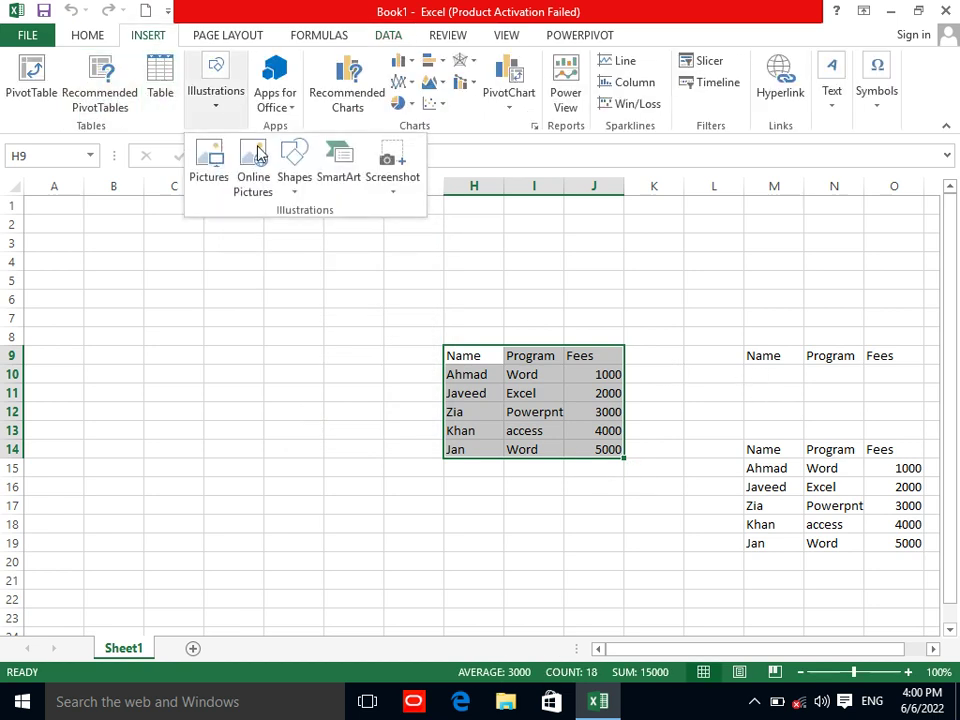
pyautogui.click(294, 152)
pyautogui.click(381, 249)
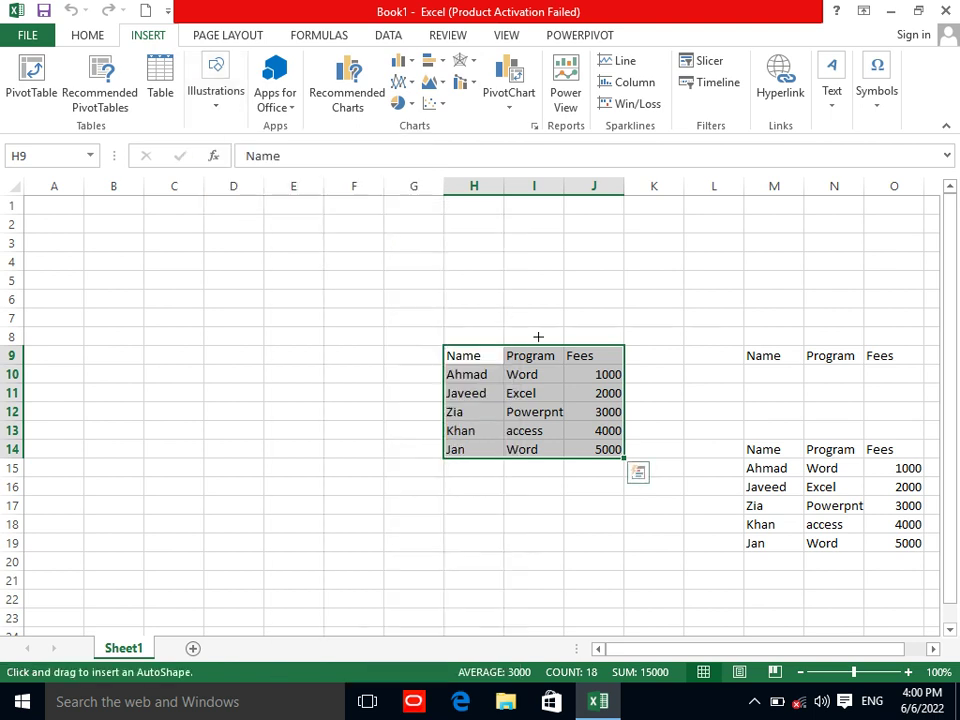
pyautogui.moveTo(658, 353); pyautogui.dragTo(722, 399)
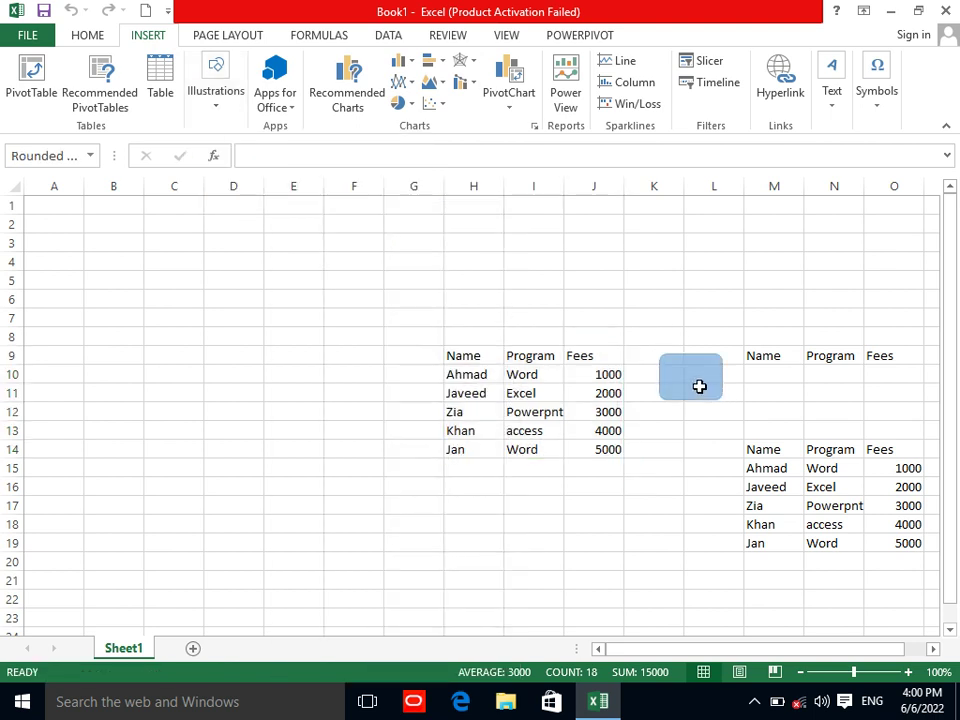
# Label the shape 'Search', enlarge its text to 14 pt, and nudge it left.
pyautogui.rightClick(702, 395)
pyautogui.click(740, 165)
pyautogui.write('Search')
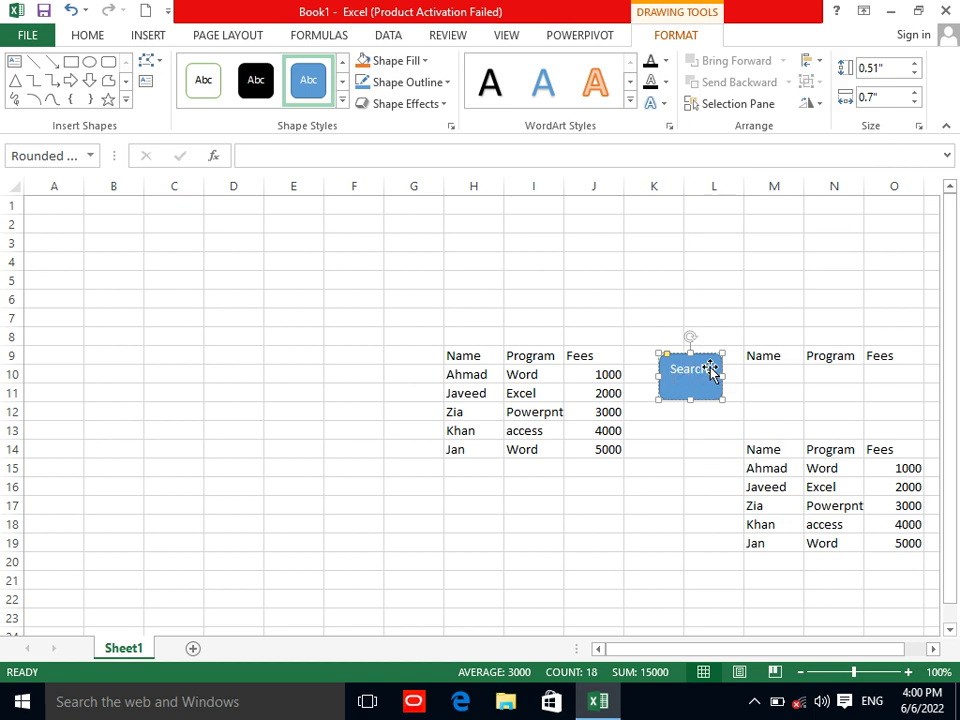
pyautogui.doubleClick(705, 370)
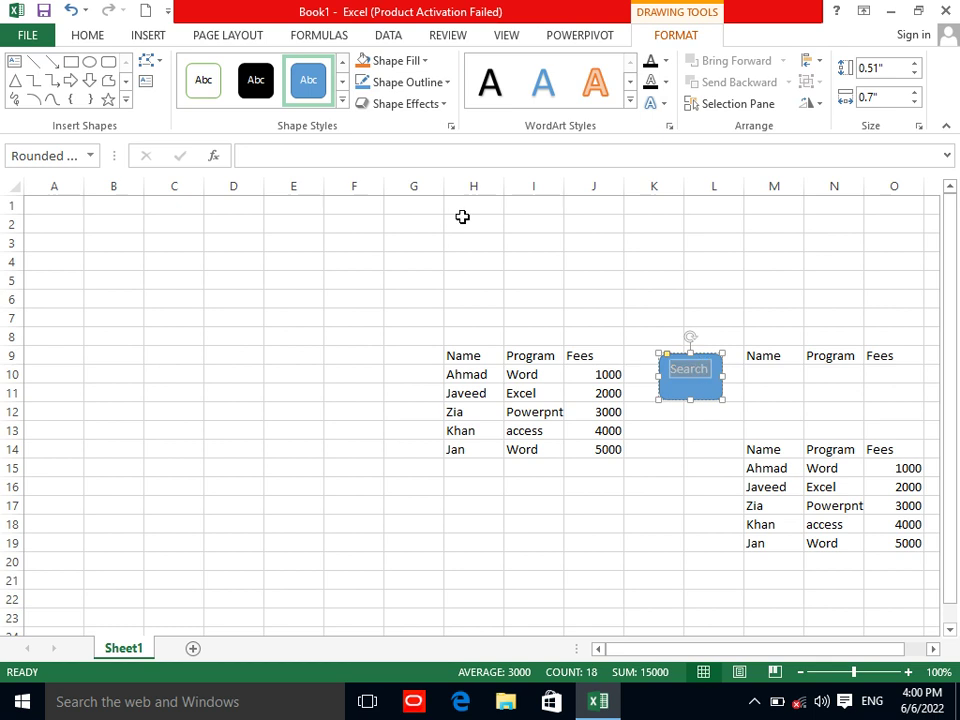
pyautogui.click(100, 37)
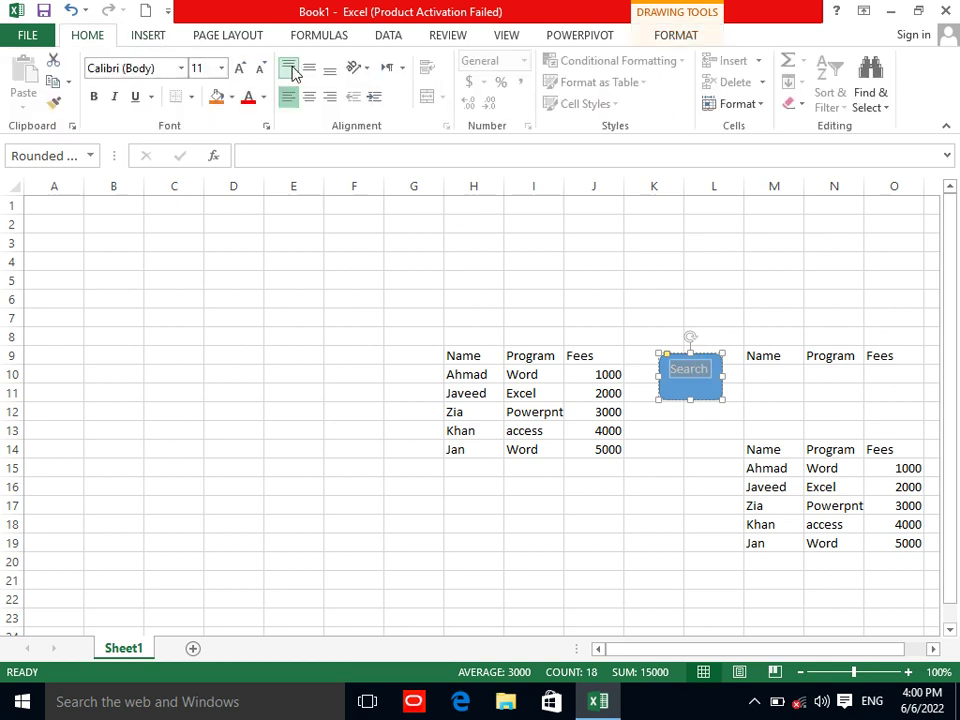
pyautogui.click(241, 68)
pyautogui.click(241, 68)
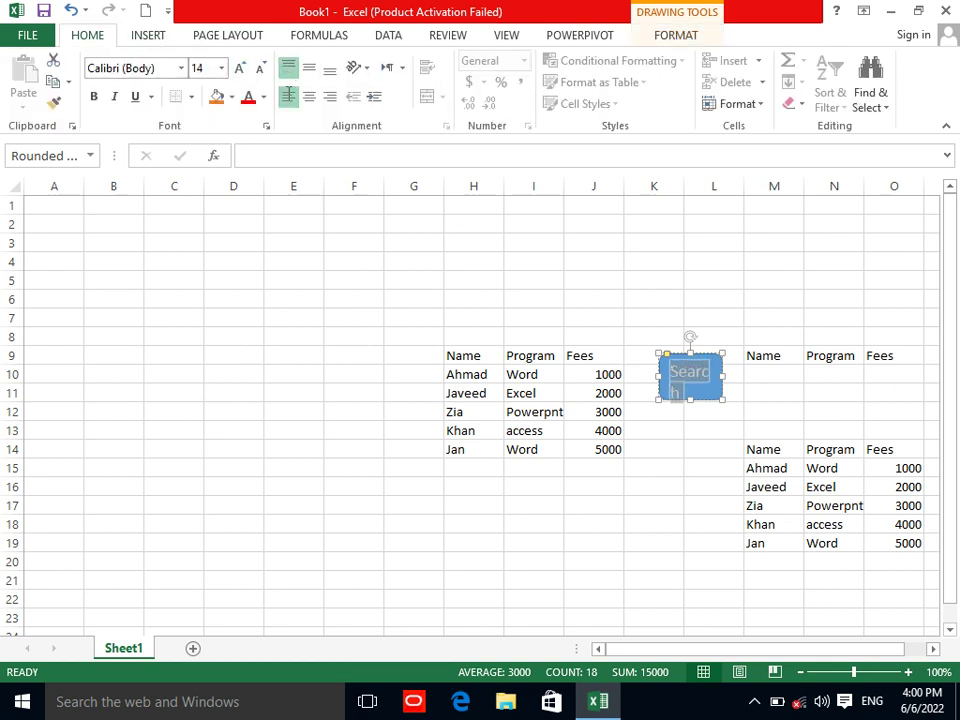
pyautogui.moveTo(726, 381)
pyautogui.mouseDown()
pyautogui.moveTo(731, 373)
pyautogui.moveTo(690, 355)
pyautogui.mouseUp()
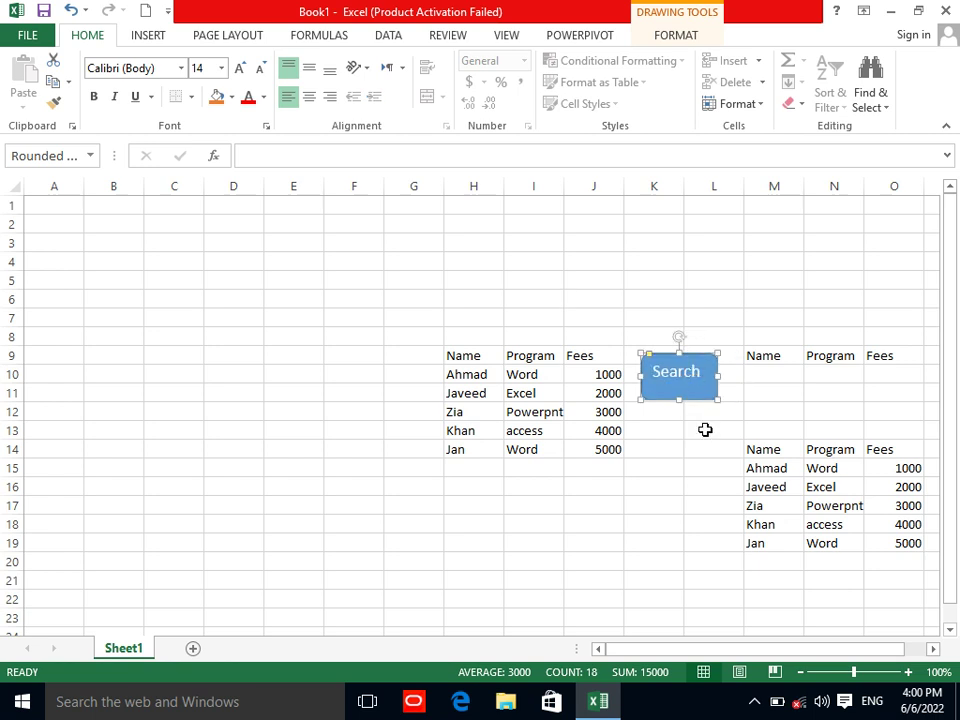
pyautogui.click(700, 437)
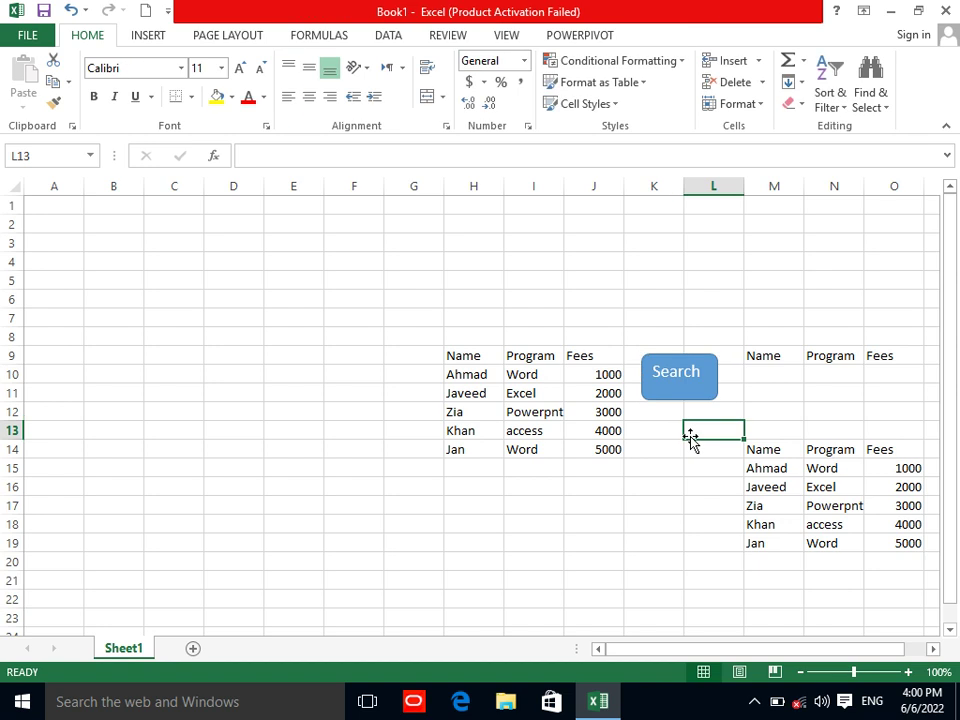
# Start recording a new macro named Macro1 from the View tab's Macros menu.
pyautogui.click(594, 412)
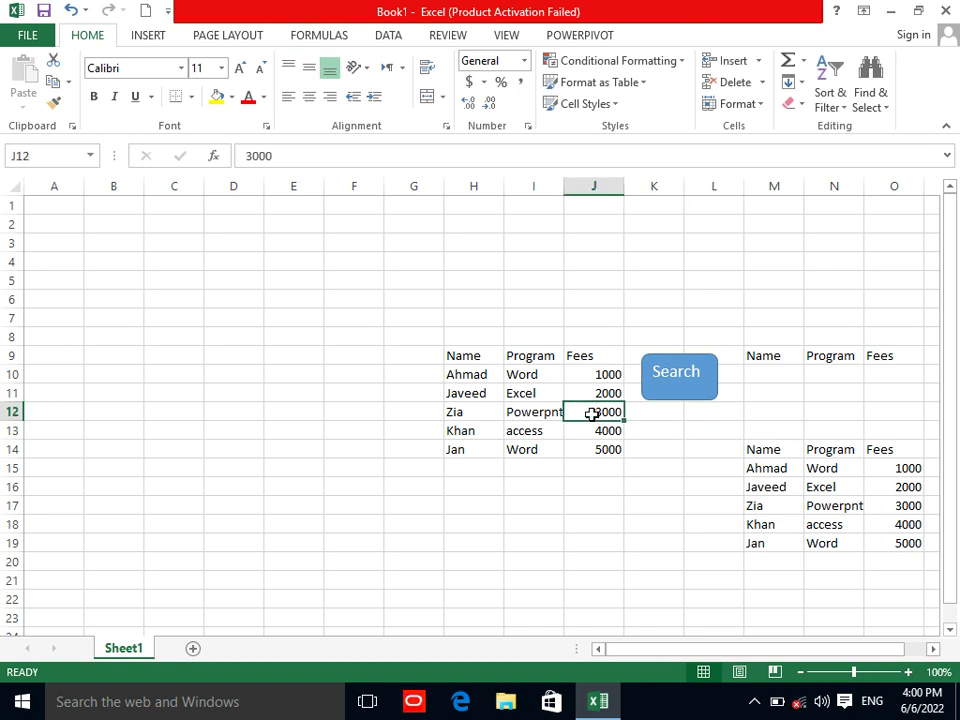
pyautogui.click(508, 36)
pyautogui.click(805, 113)
pyautogui.click(806, 150)
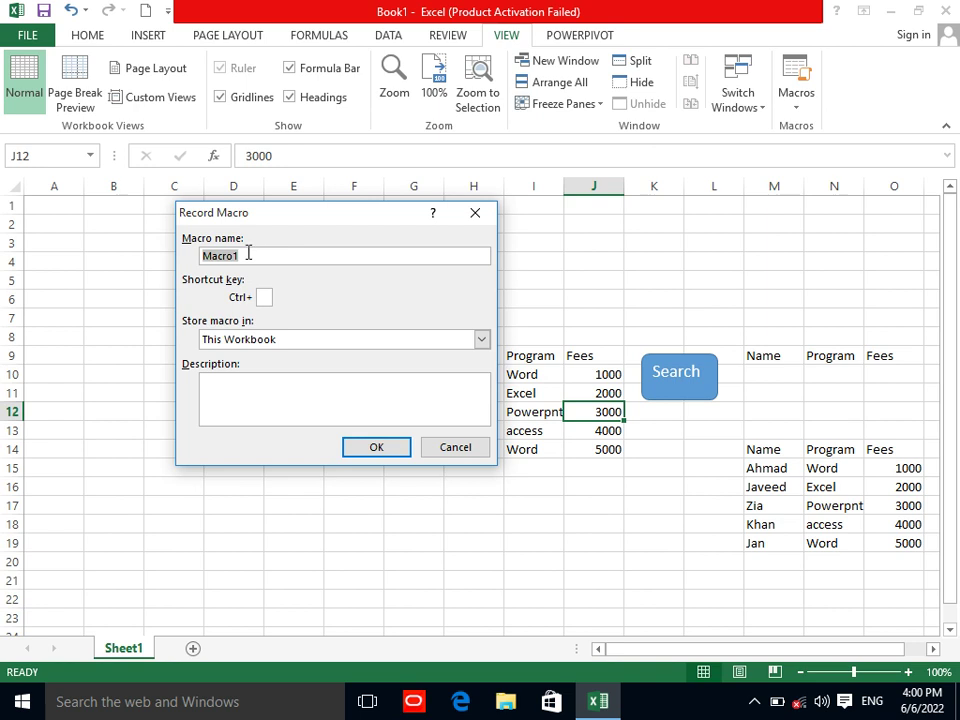
pyautogui.click(368, 446)
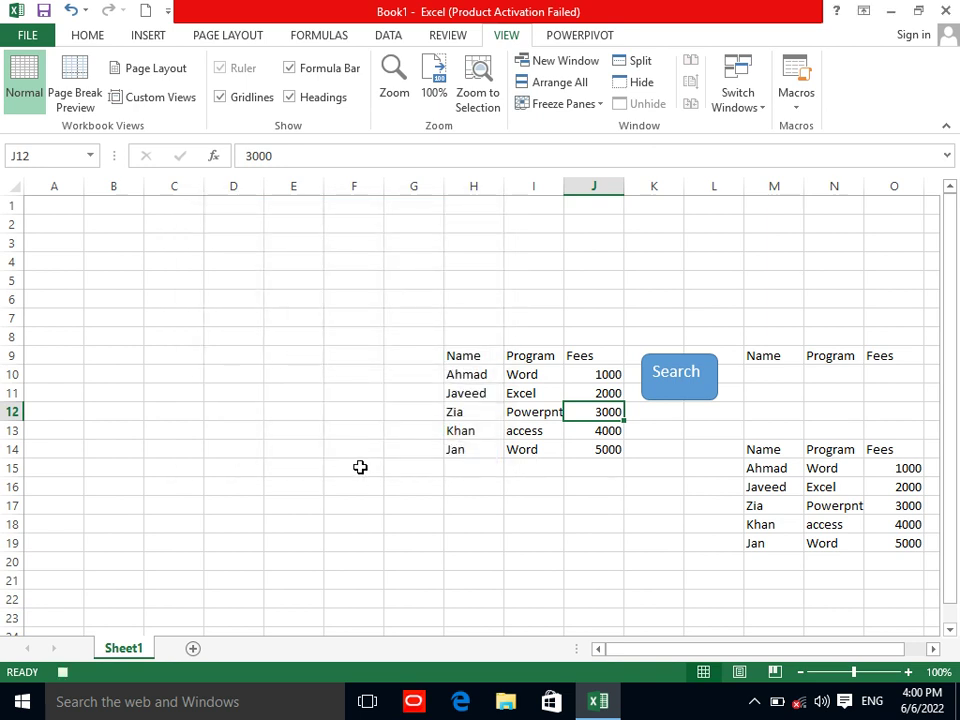
# Assign Macro1 to the Search shape so clicking the shape runs it.
pyautogui.click(681, 390)
pyautogui.rightClick(681, 390)
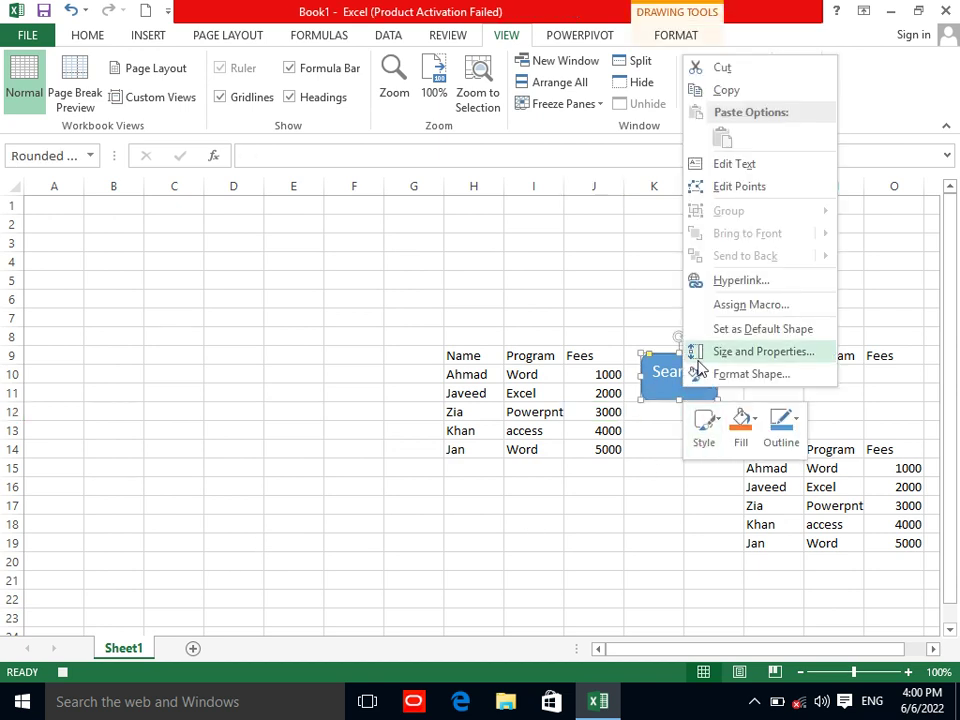
pyautogui.click(728, 306)
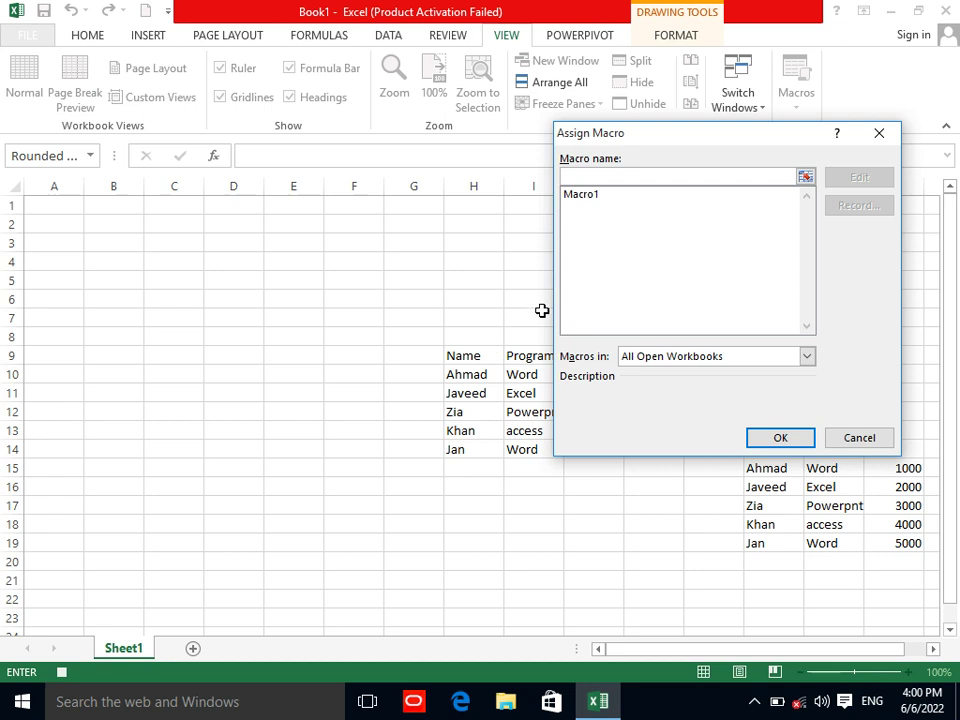
pyautogui.click(581, 197)
pyautogui.click(772, 438)
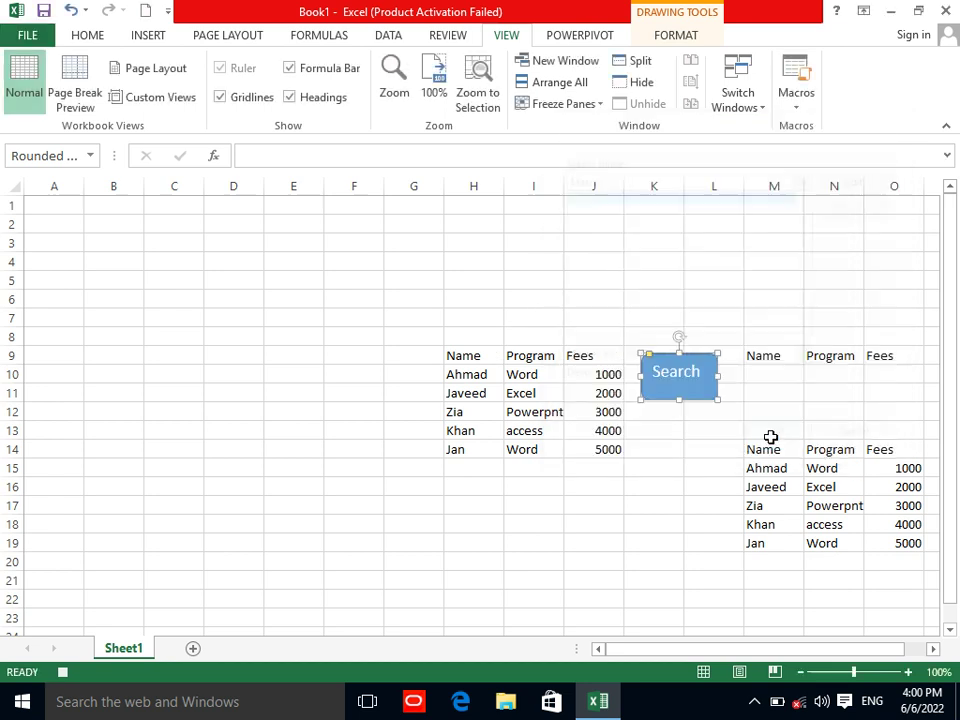
pyautogui.click(561, 491)
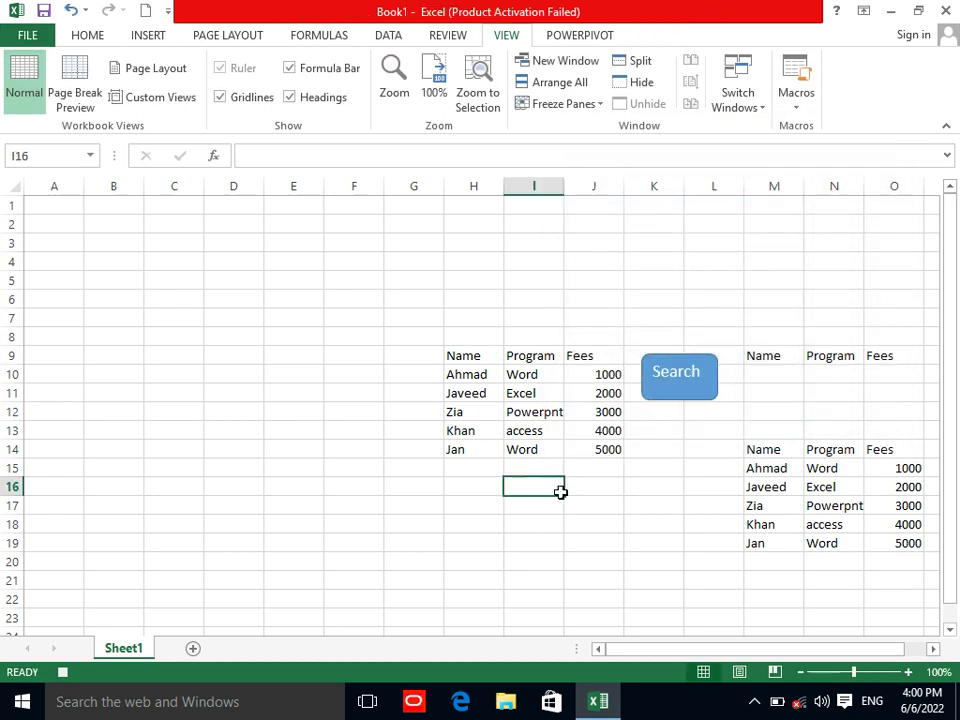
# Stop recording, then test the Search button with a name typed in M10.
pyautogui.click(63, 672)
pyautogui.click(776, 374)
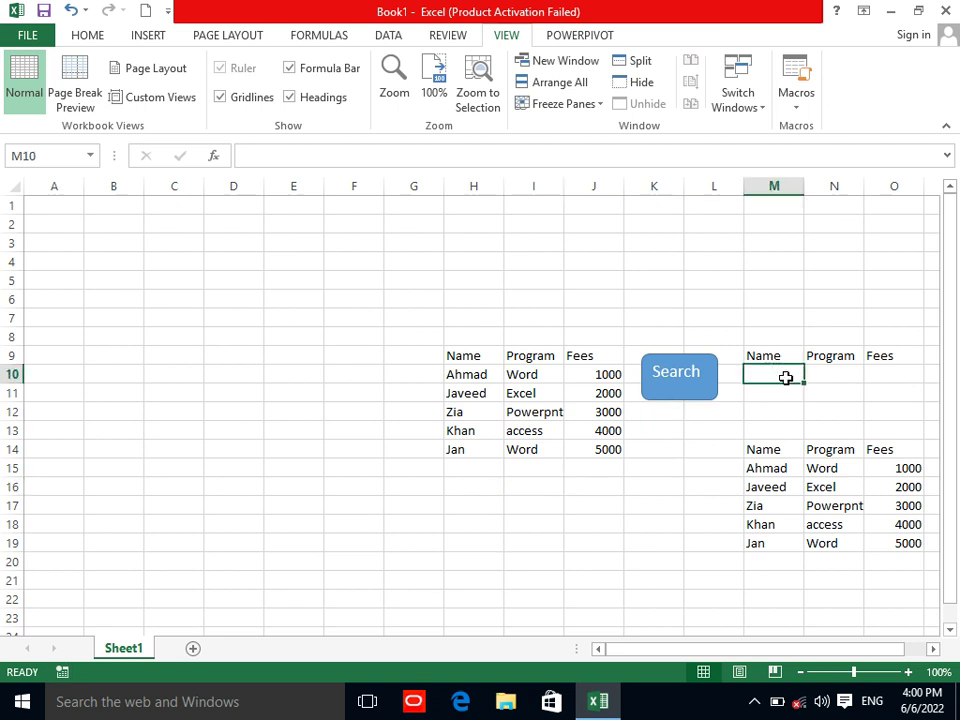
pyautogui.write('javeed')
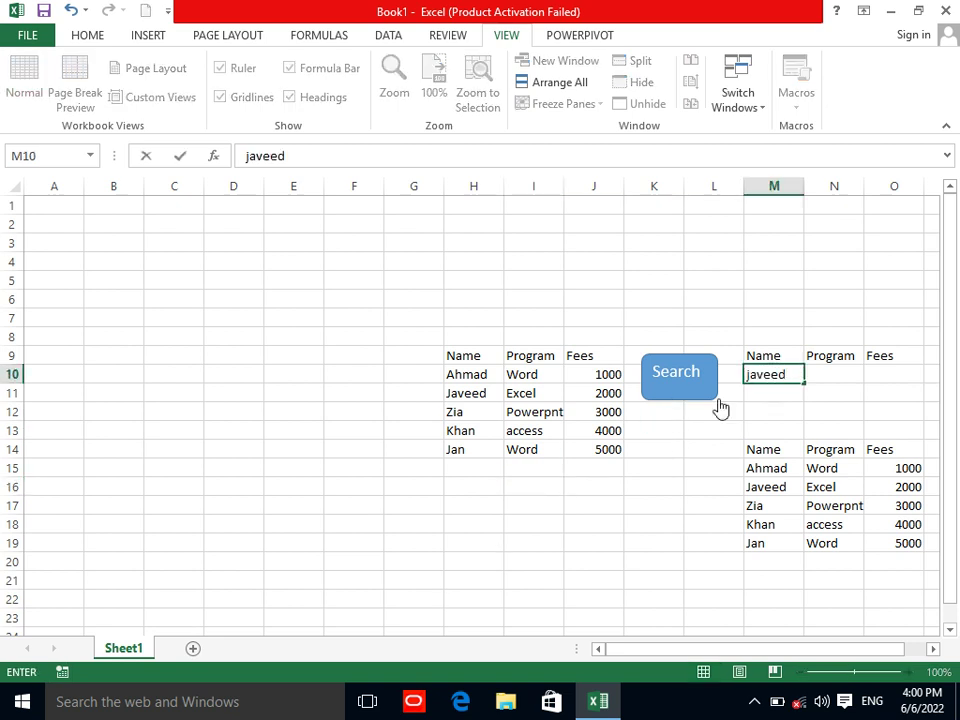
pyautogui.click(677, 389)
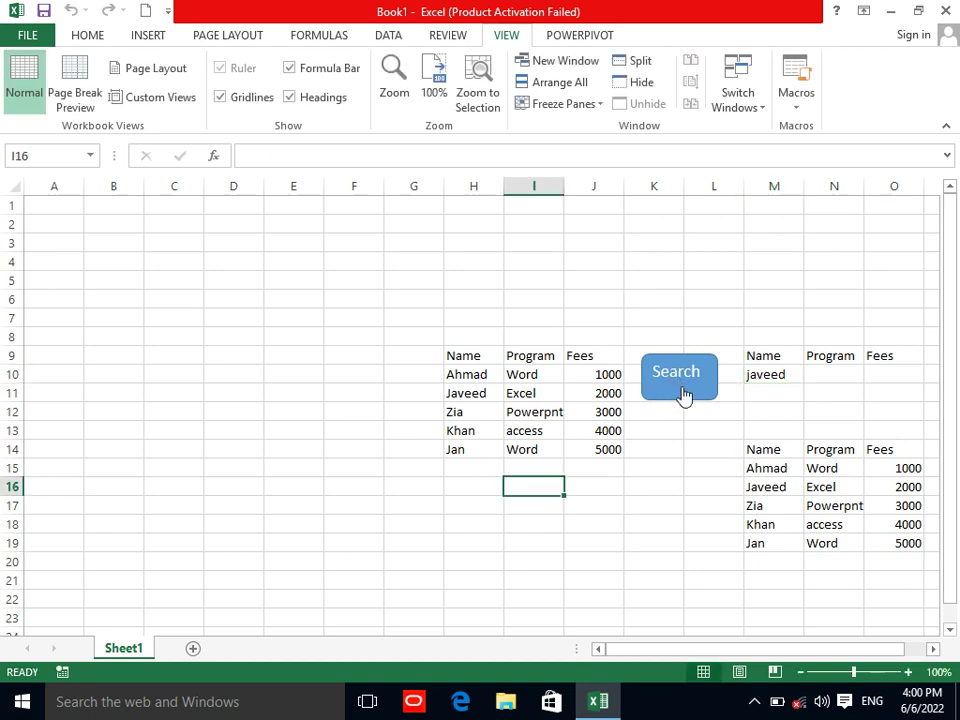
# Erase both tables in H9:O20 and select the Search shape for removal.
pyautogui.click(618, 522)
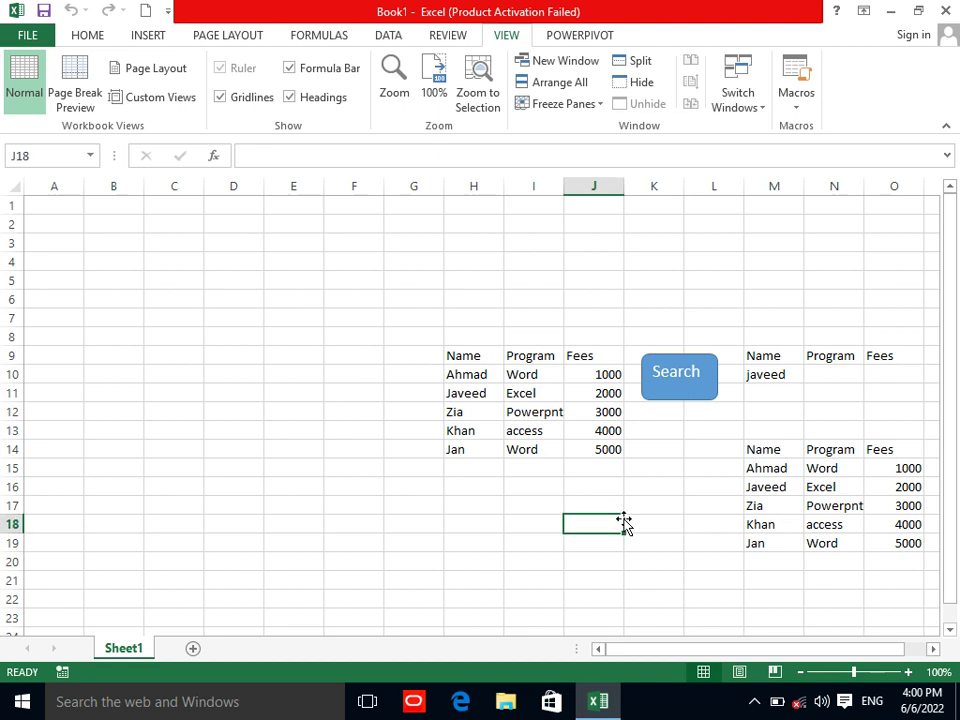
pyautogui.moveTo(478, 352); pyautogui.dragTo(917, 562)
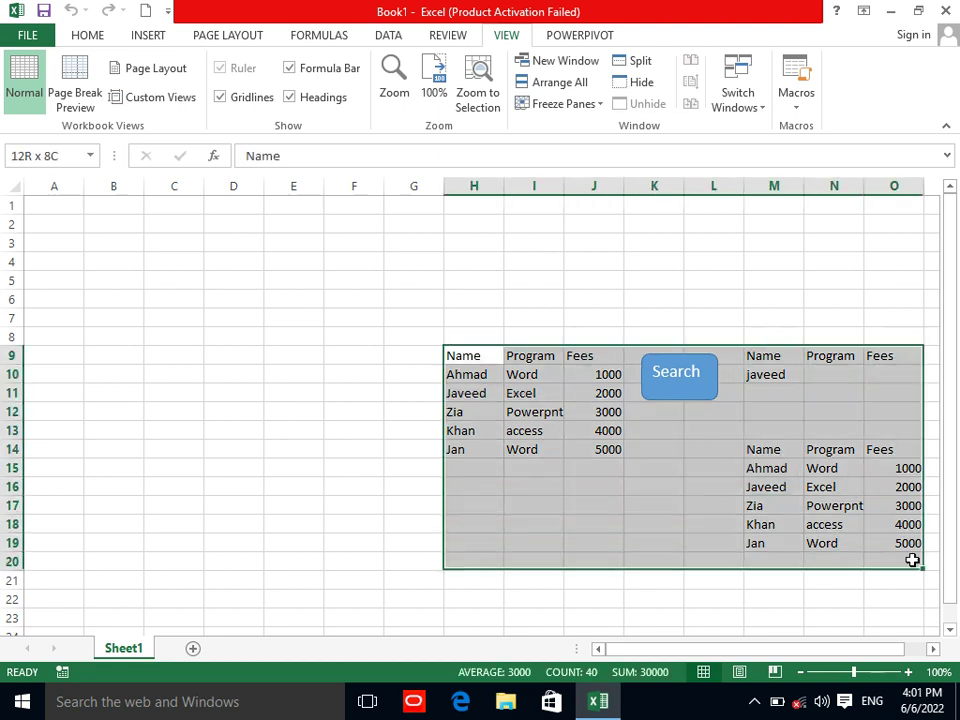
pyautogui.press('Delete')
pyautogui.click(748, 431)
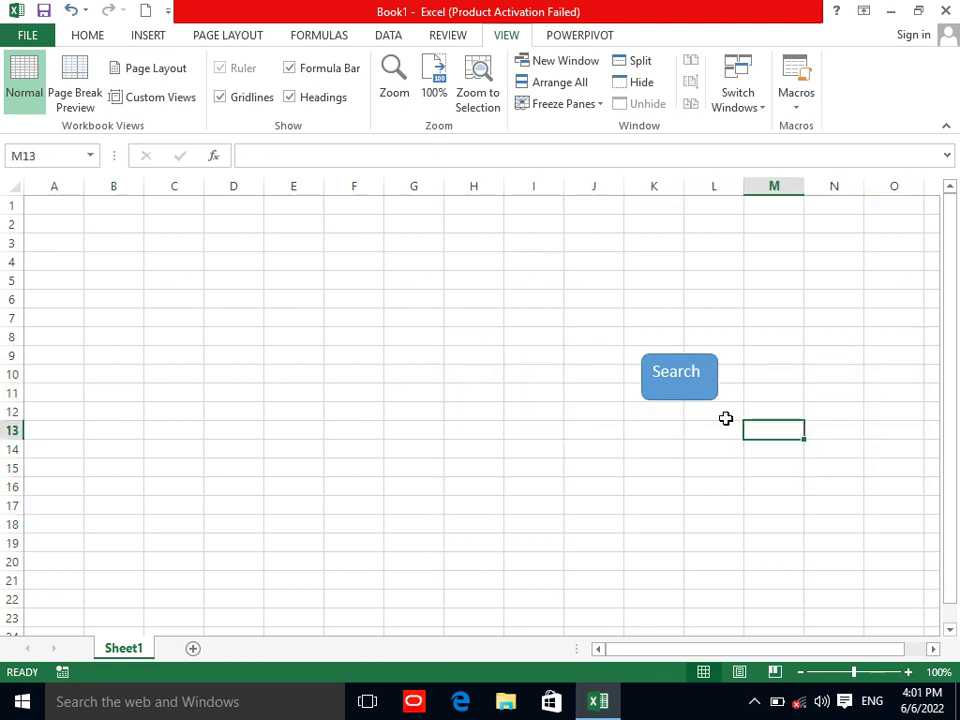
pyautogui.click(697, 405)
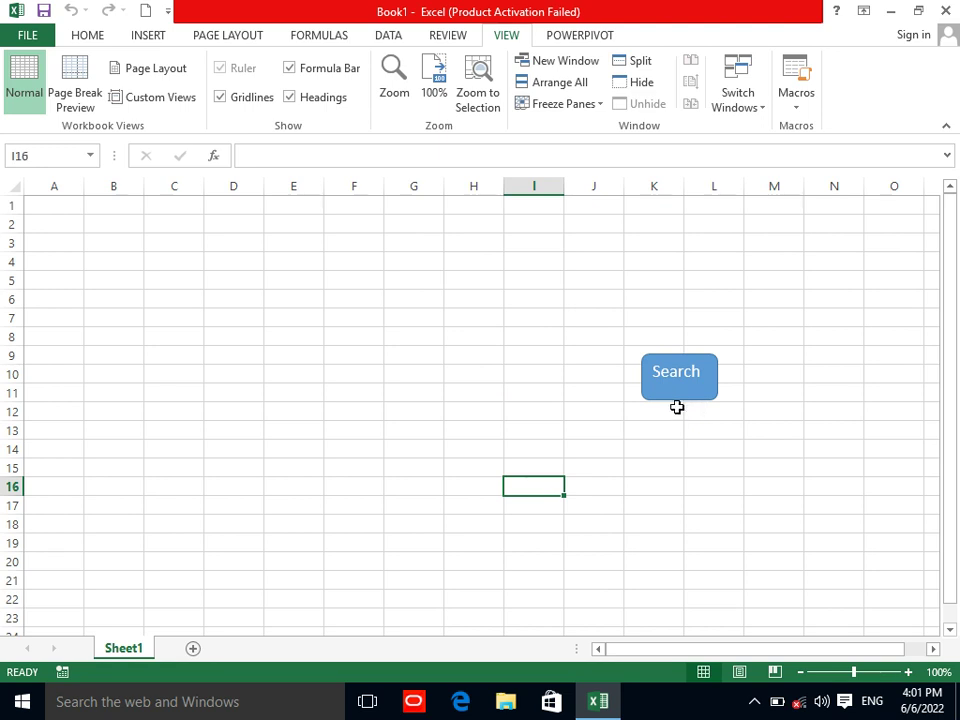
pyautogui.rightClick(678, 405)
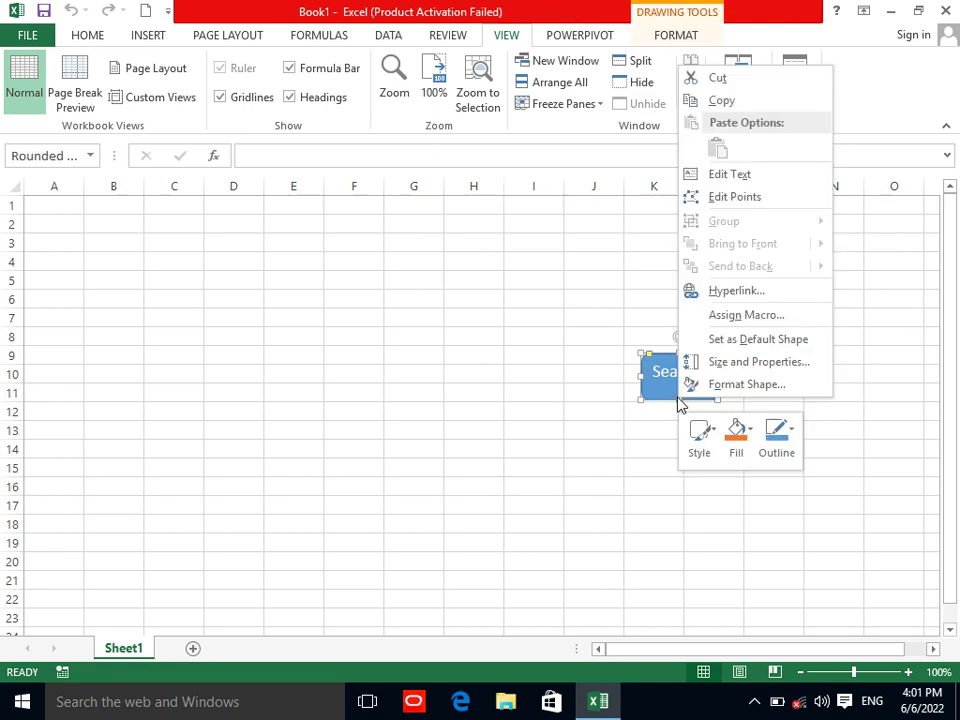
pyautogui.press('Escape')
# Delete the Search shape and enter the word 'name' in cell F3.
pyautogui.press('Delete')
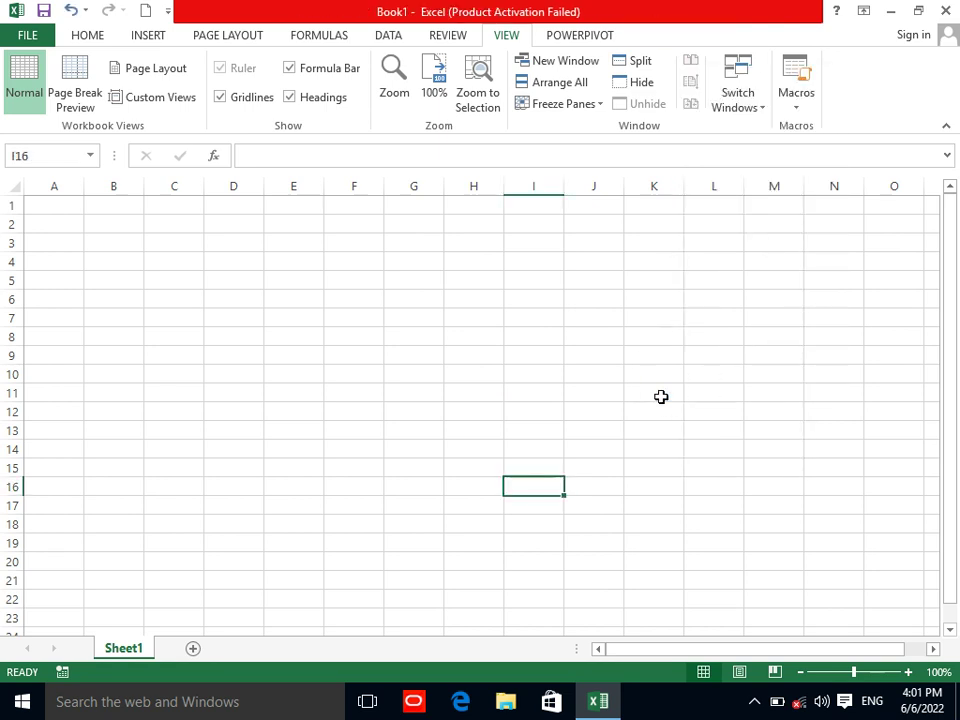
pyautogui.click(335, 38)
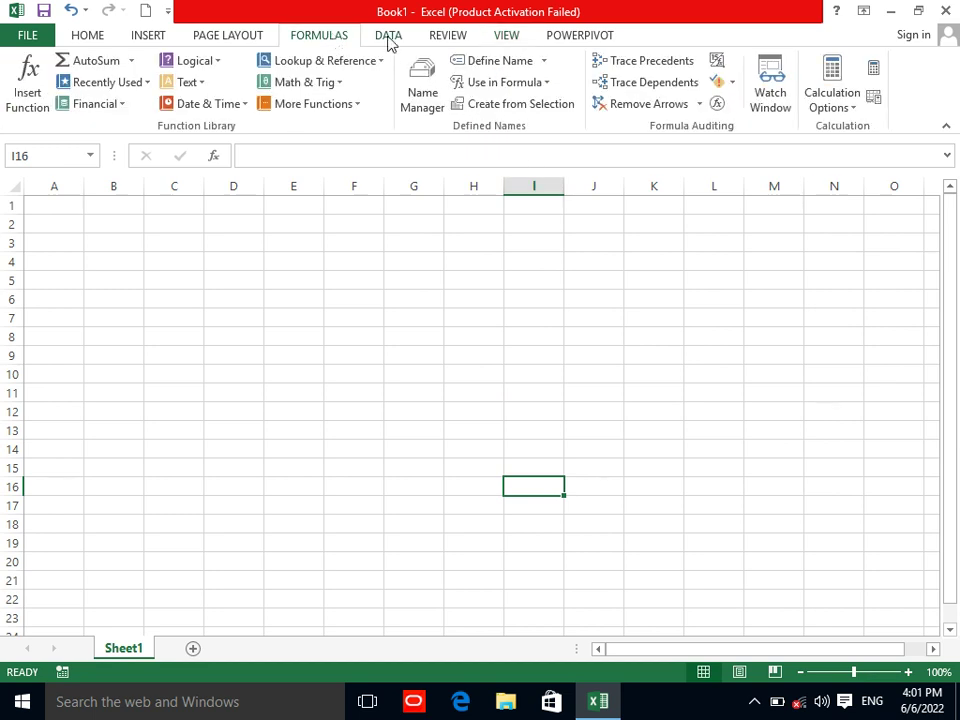
pyautogui.click(386, 37)
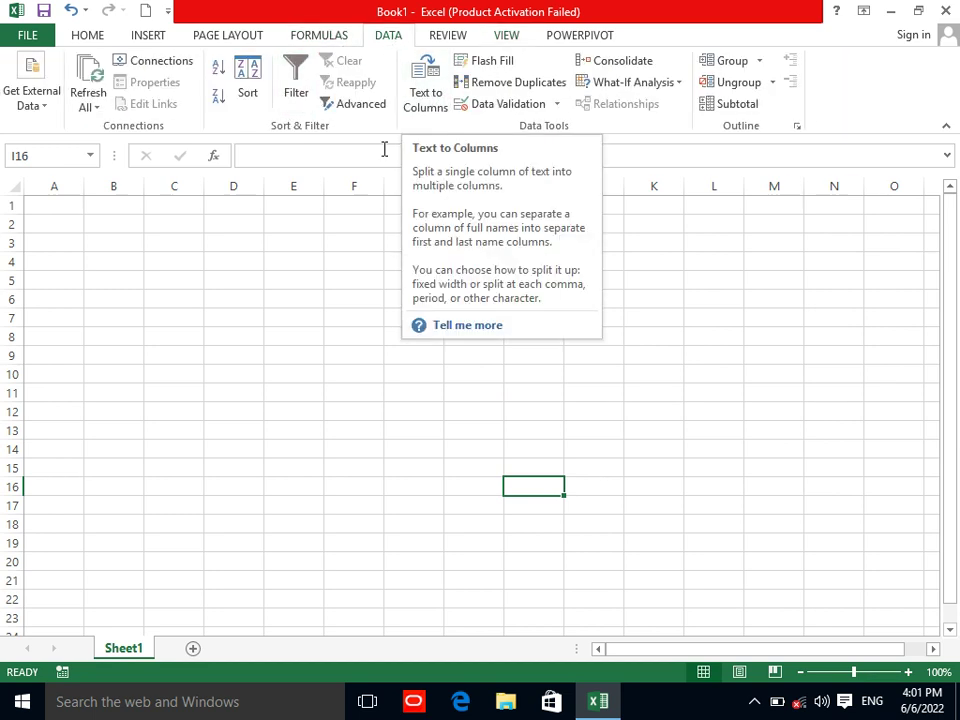
pyautogui.doubleClick(341, 242)
pyautogui.write('name')
pyautogui.press('Tab')
# Run F3 through Text to Columns as Delimited with General format into $F$3.
pyautogui.click(341, 242)
pyautogui.click(422, 95)
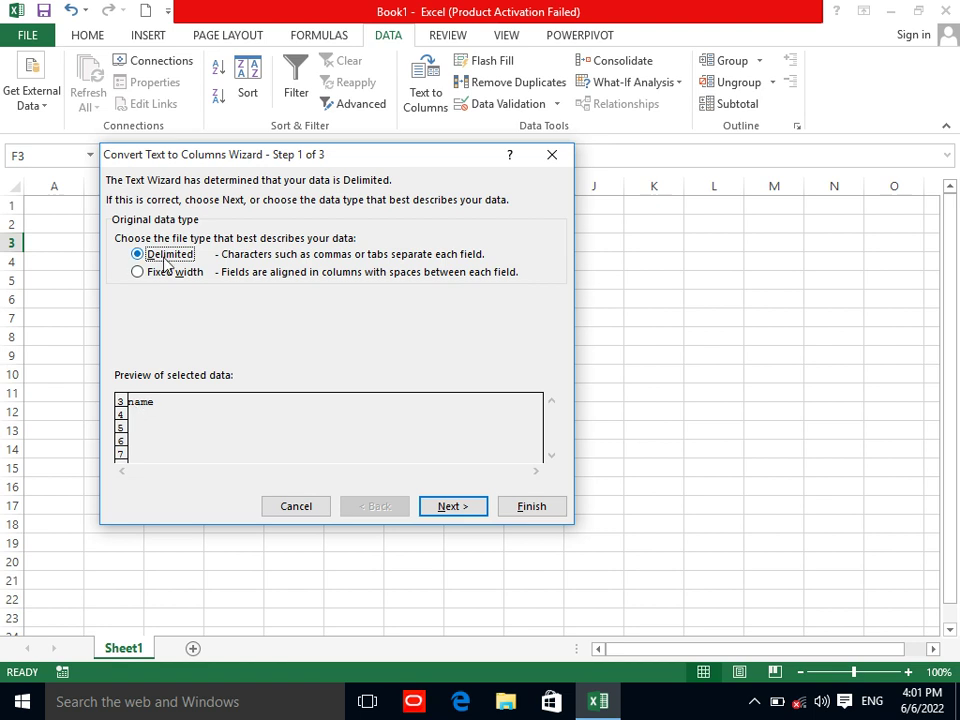
pyautogui.click(152, 273)
pyautogui.click(141, 254)
pyautogui.click(472, 508)
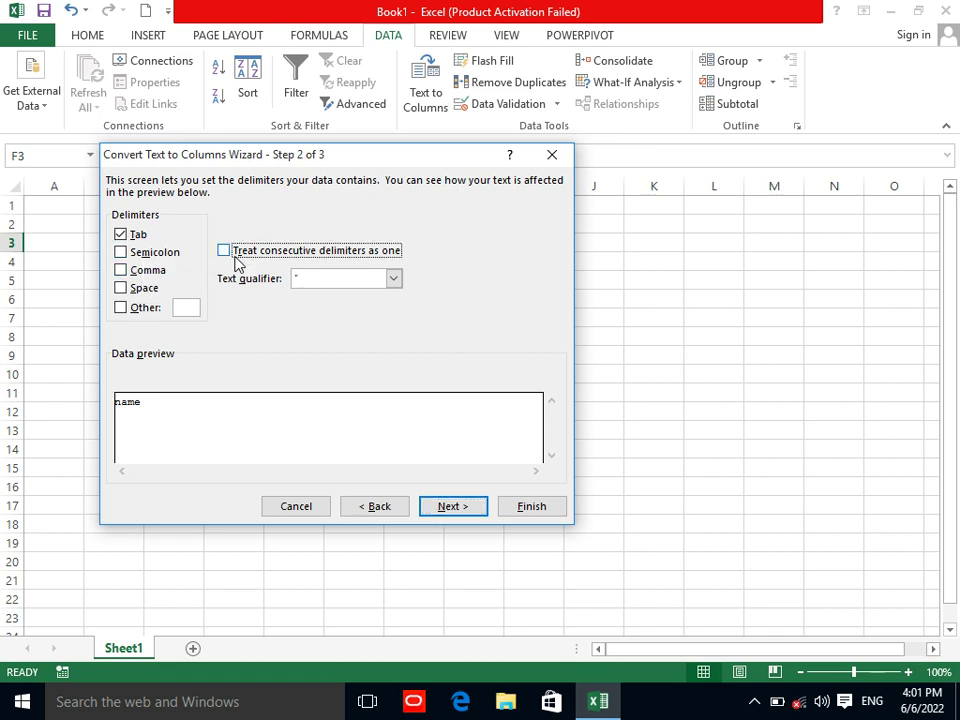
pyautogui.click(437, 507)
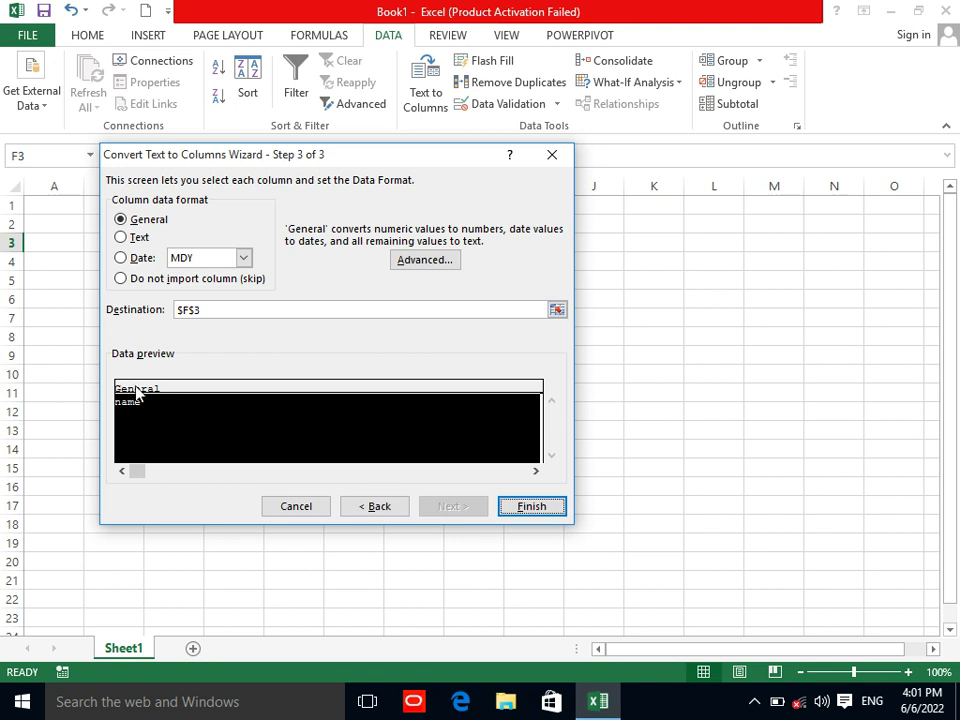
pyautogui.click(534, 509)
pyautogui.click(321, 335)
pyautogui.click(330, 244)
# Split 'name' in F3 with fixed-width breaks into the letters n, a, m, e across F3:I3.
pyautogui.click(424, 100)
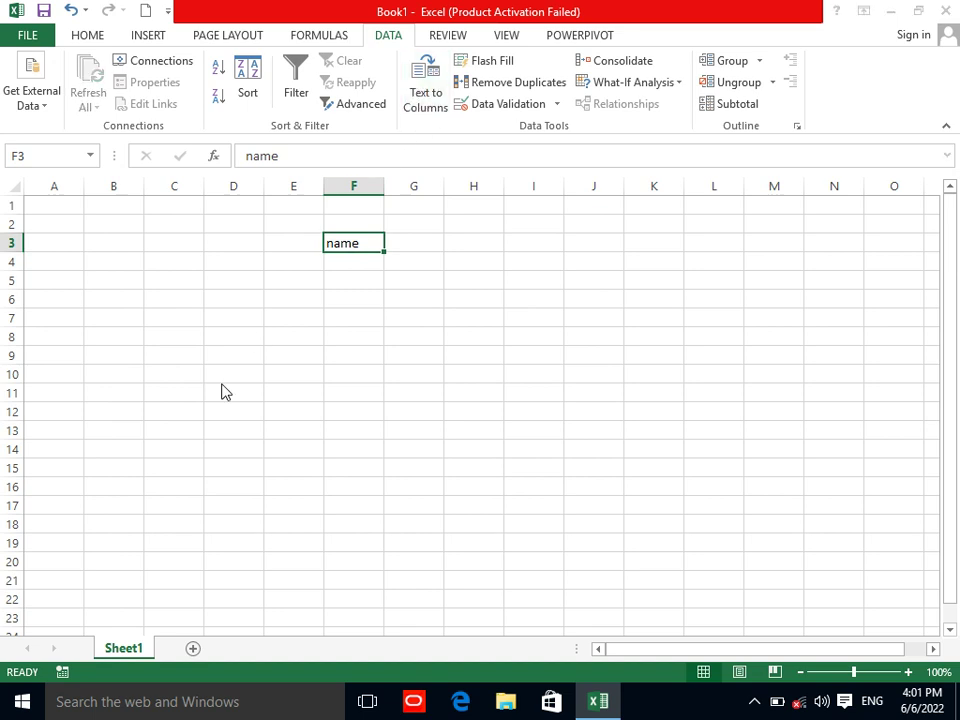
pyautogui.click(152, 275)
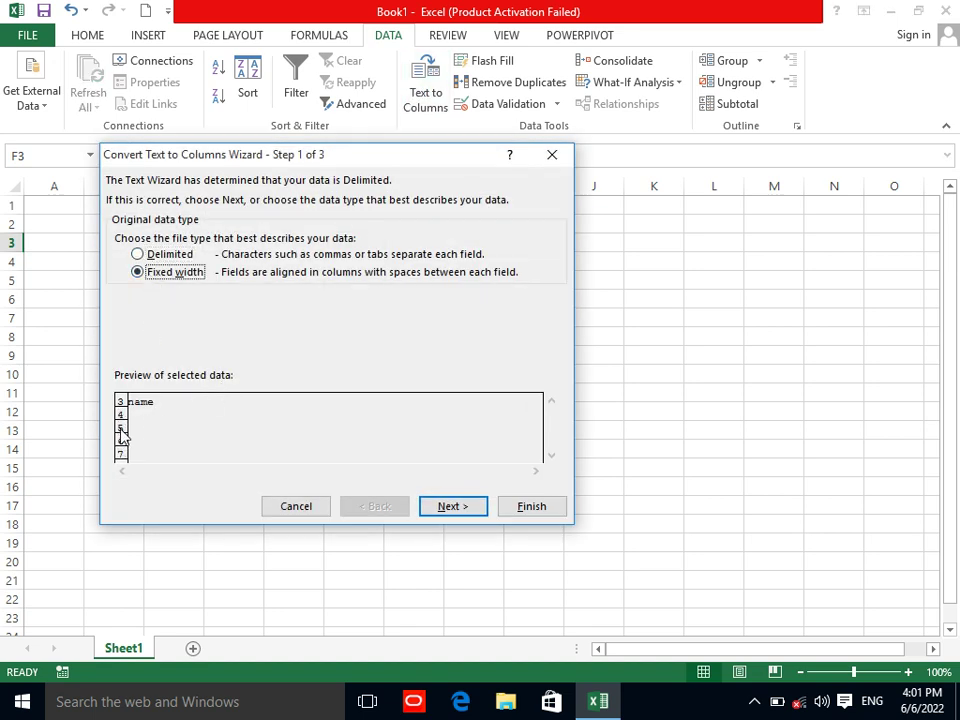
pyautogui.click(452, 506)
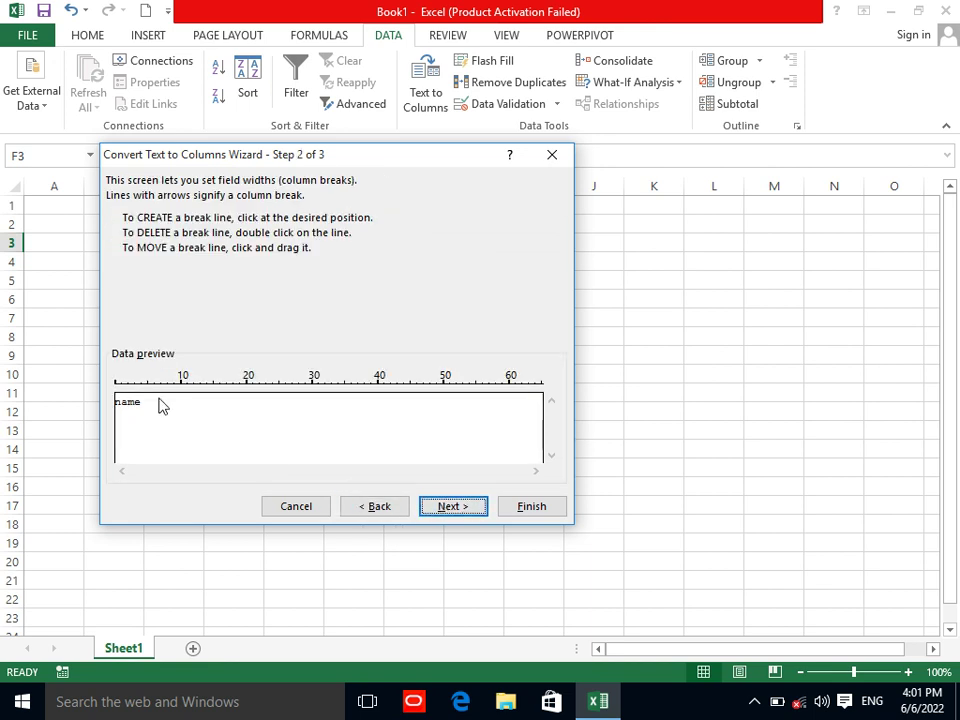
pyautogui.click(121, 416)
pyautogui.click(133, 408)
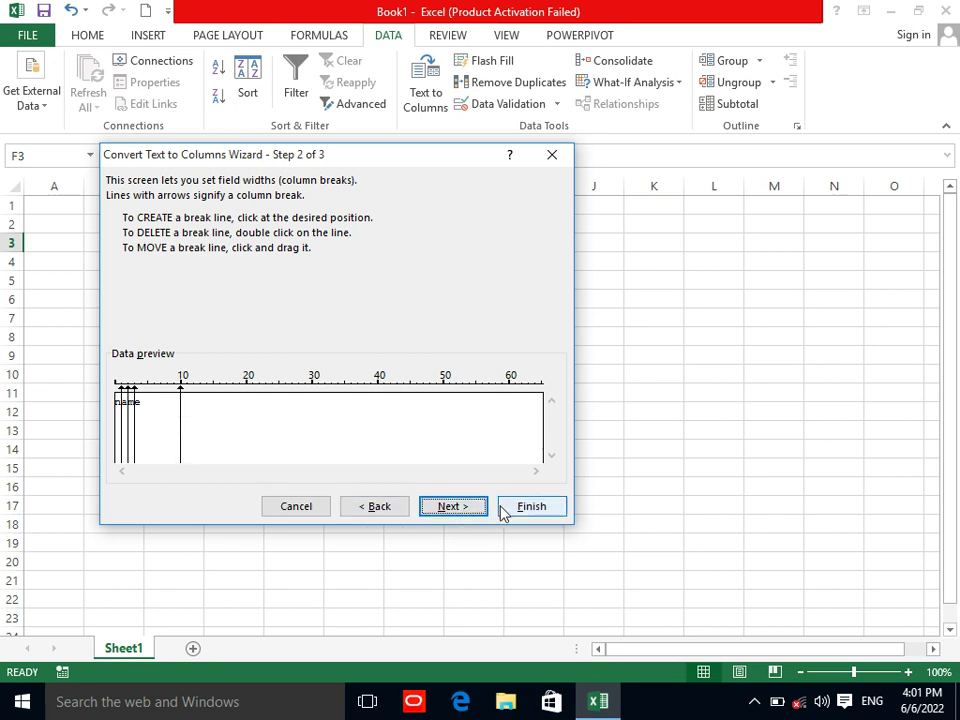
pyautogui.click(463, 510)
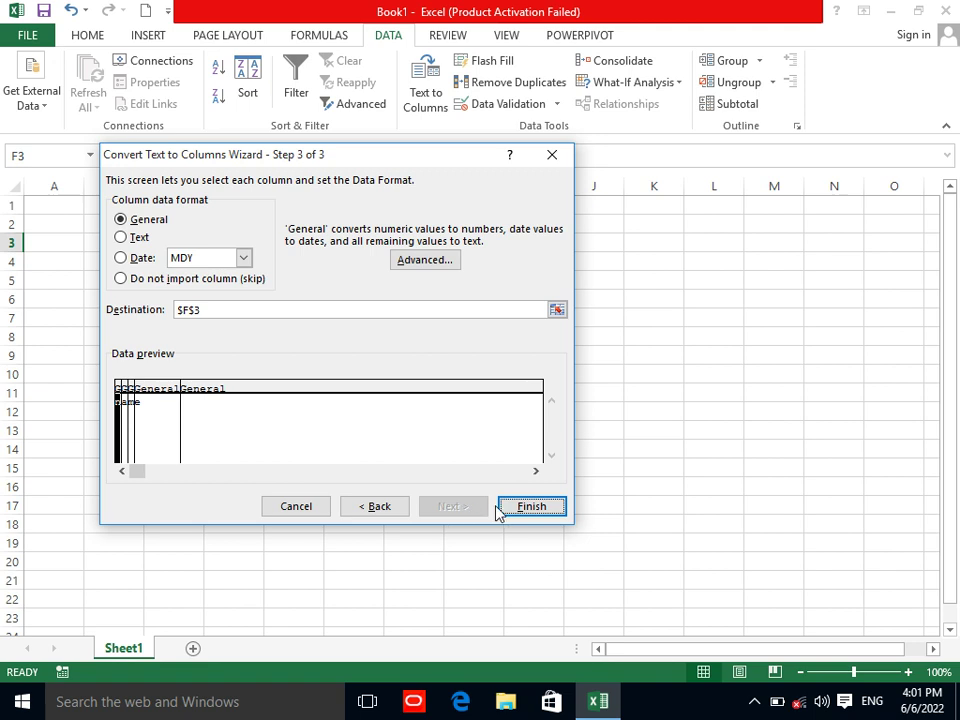
pyautogui.click(514, 506)
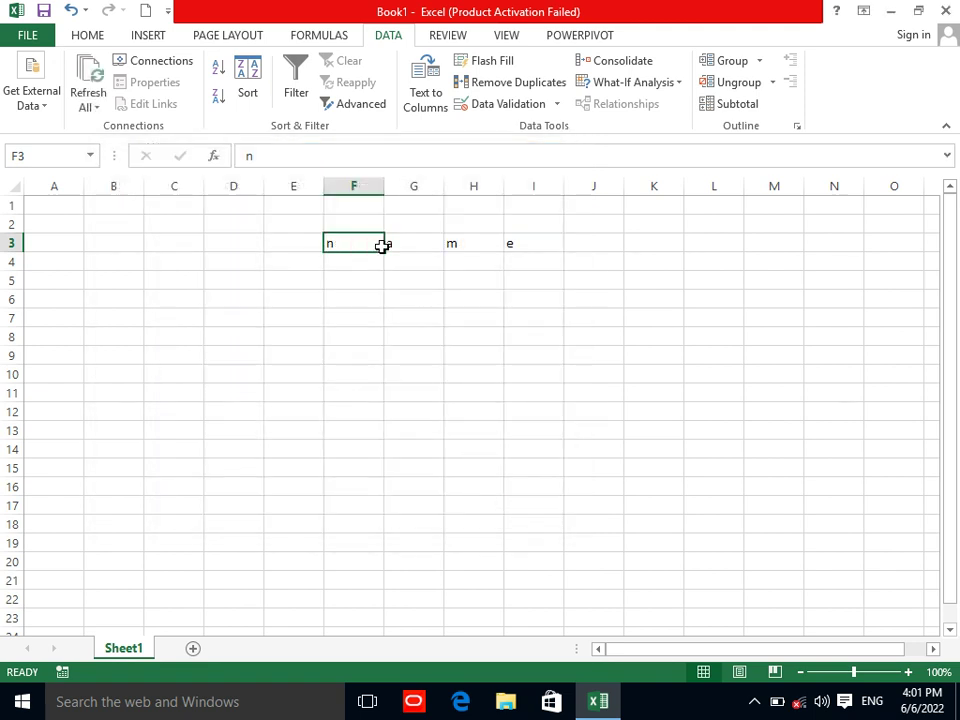
# Enter 100 in H8 and 200 in H9 as the start of a series.
pyautogui.moveTo(548, 248); pyautogui.dragTo(300, 262)
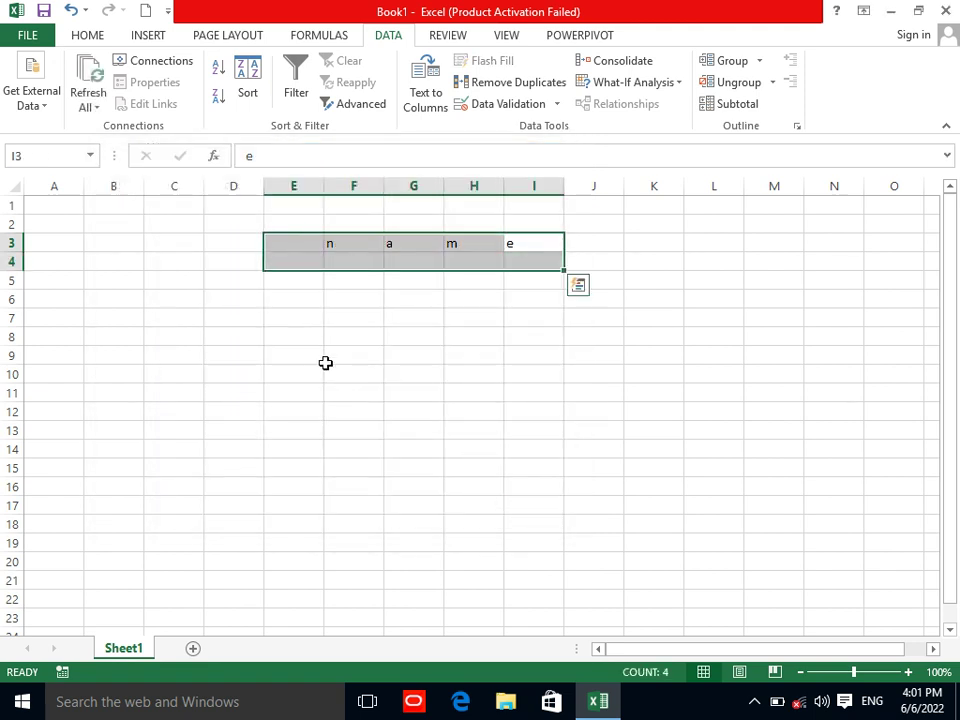
pyautogui.click(350, 355)
pyautogui.click(494, 266)
pyautogui.click(487, 336)
pyautogui.write('100')
pyautogui.press('Return')
pyautogui.write('200')
pyautogui.press('Return')
# Extend the 100, 200 pattern down to H16 for 100 through 900 after Flash Fill fails.
pyautogui.moveTo(487, 336); pyautogui.dragTo(489, 352)
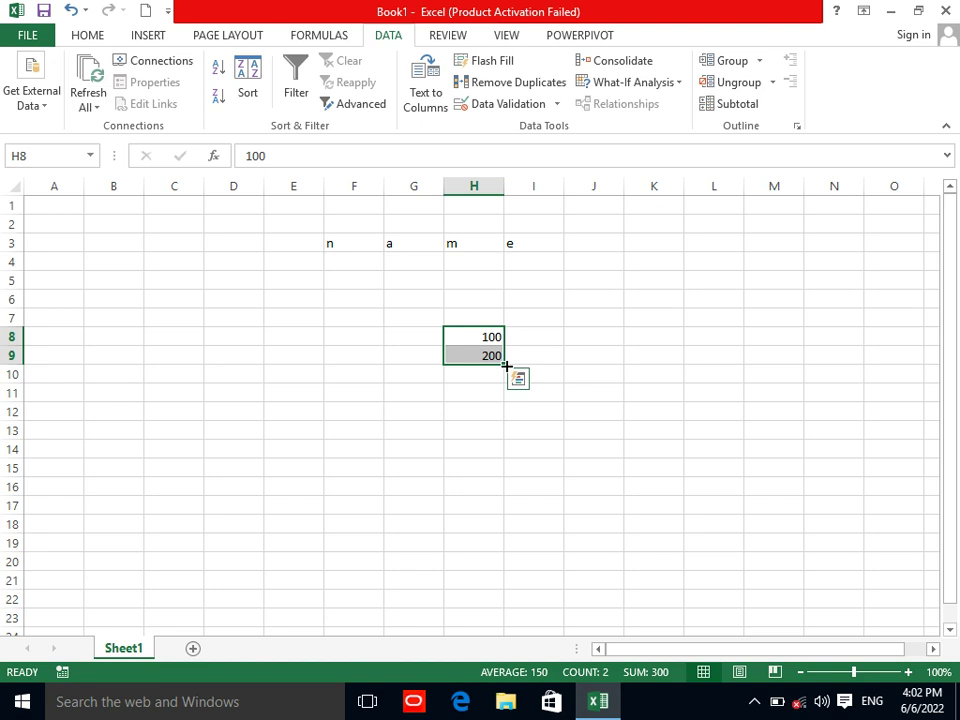
pyautogui.moveTo(484, 334); pyautogui.dragTo(478, 448)
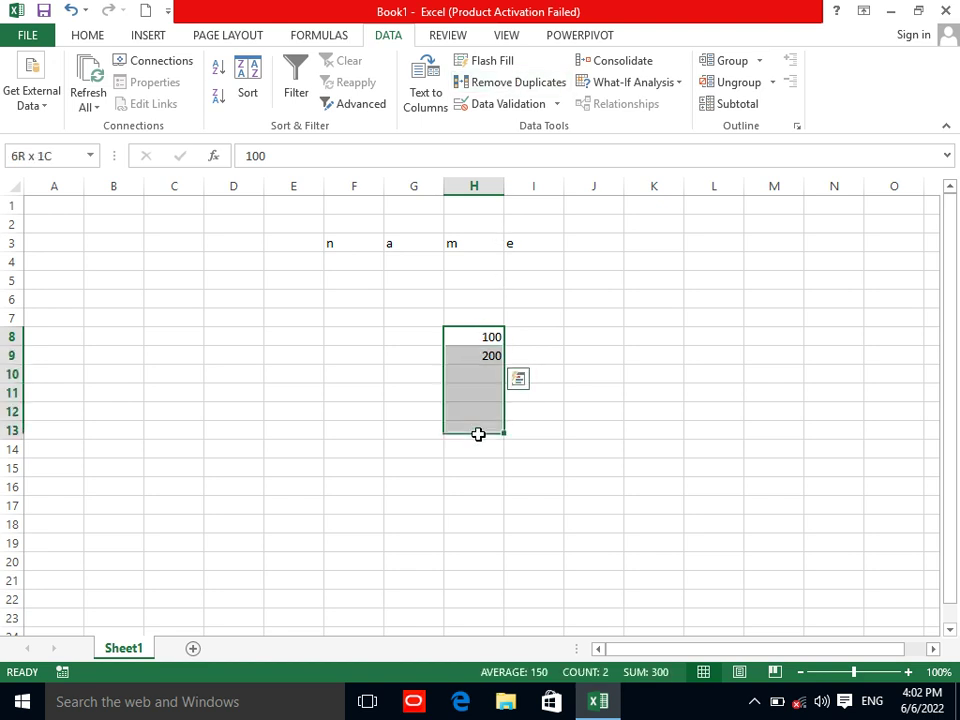
pyautogui.click(482, 62)
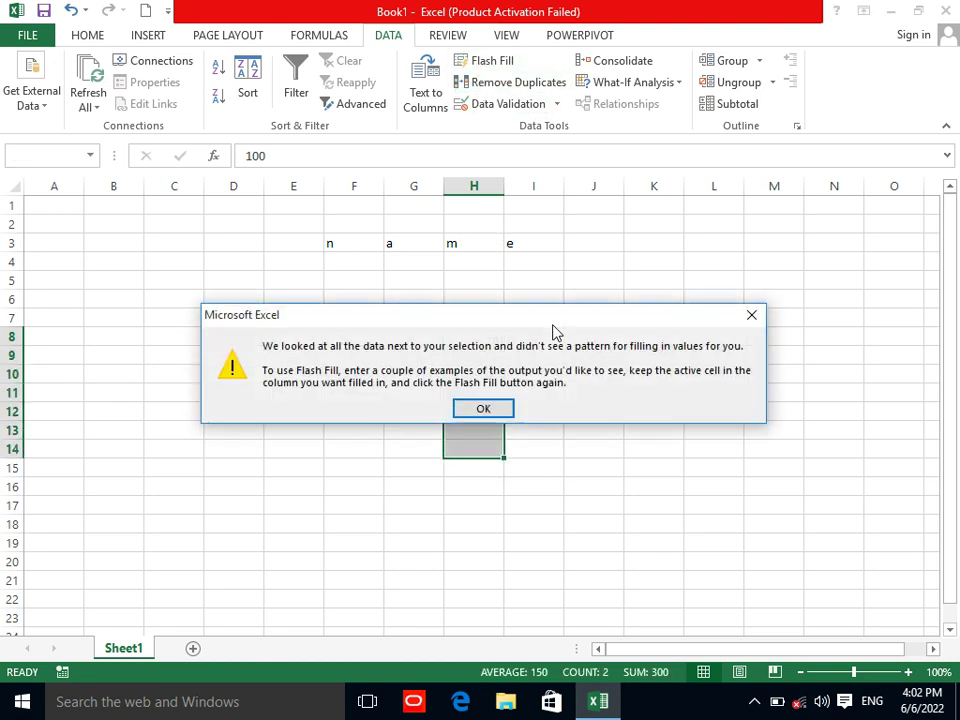
pyautogui.click(482, 410)
pyautogui.click(480, 412)
pyautogui.moveTo(482, 318)
pyautogui.mouseDown()
pyautogui.moveTo(484, 356)
pyautogui.moveTo(501, 359)
pyautogui.moveTo(507, 492)
pyautogui.mouseUp()
pyautogui.click(531, 306)
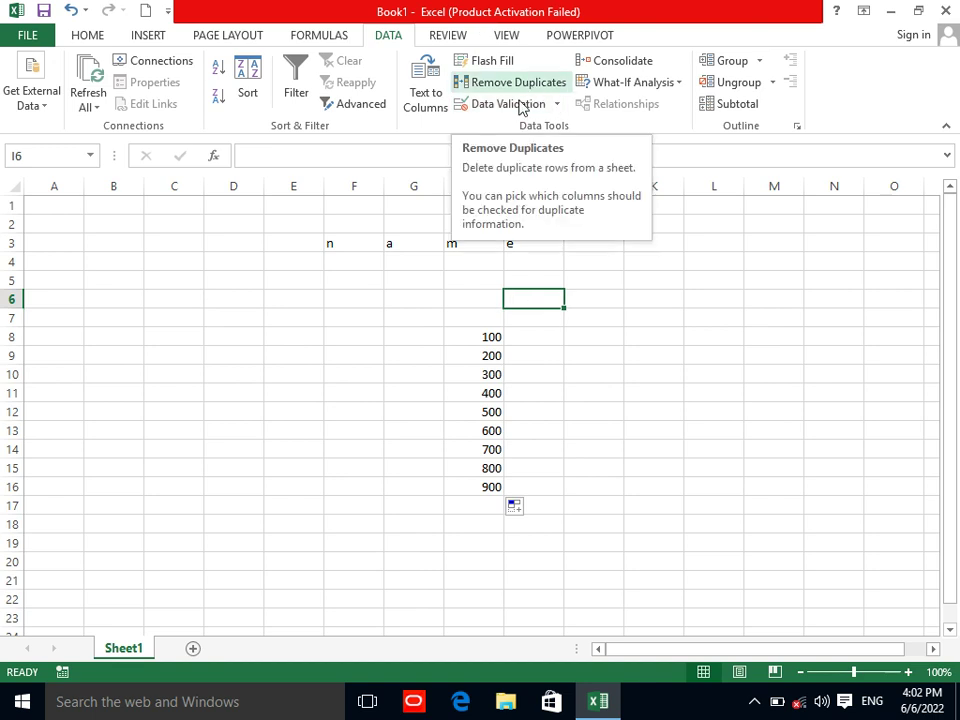
# Enter the headers Name and Salary in C10:D10.
pyautogui.click(188, 374)
pyautogui.write('Name')
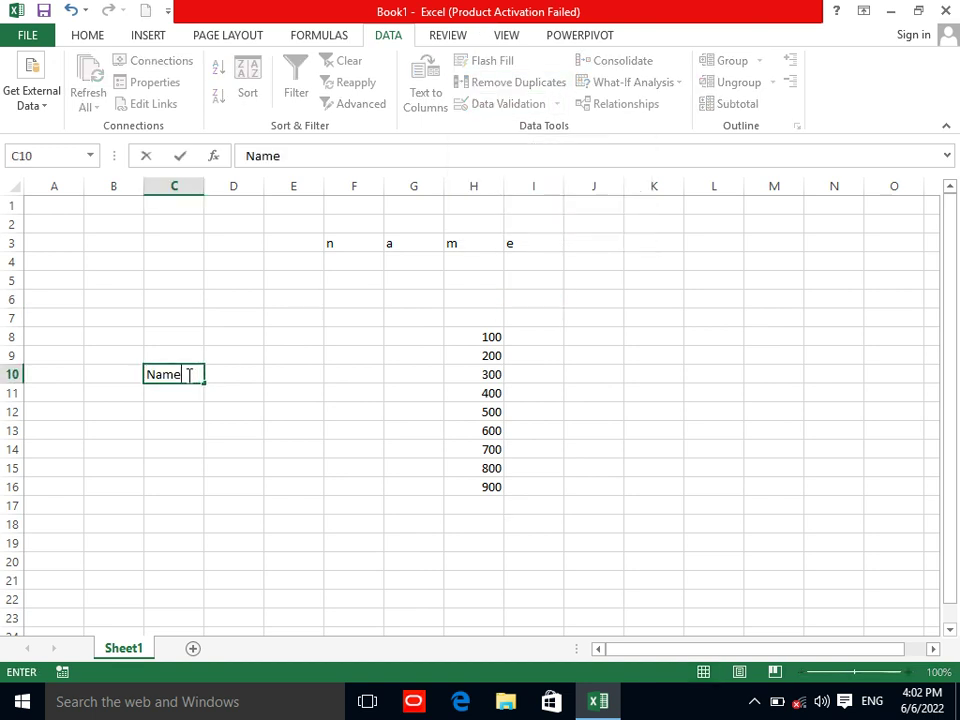
pyautogui.press('Tab')
pyautogui.write('Ps')
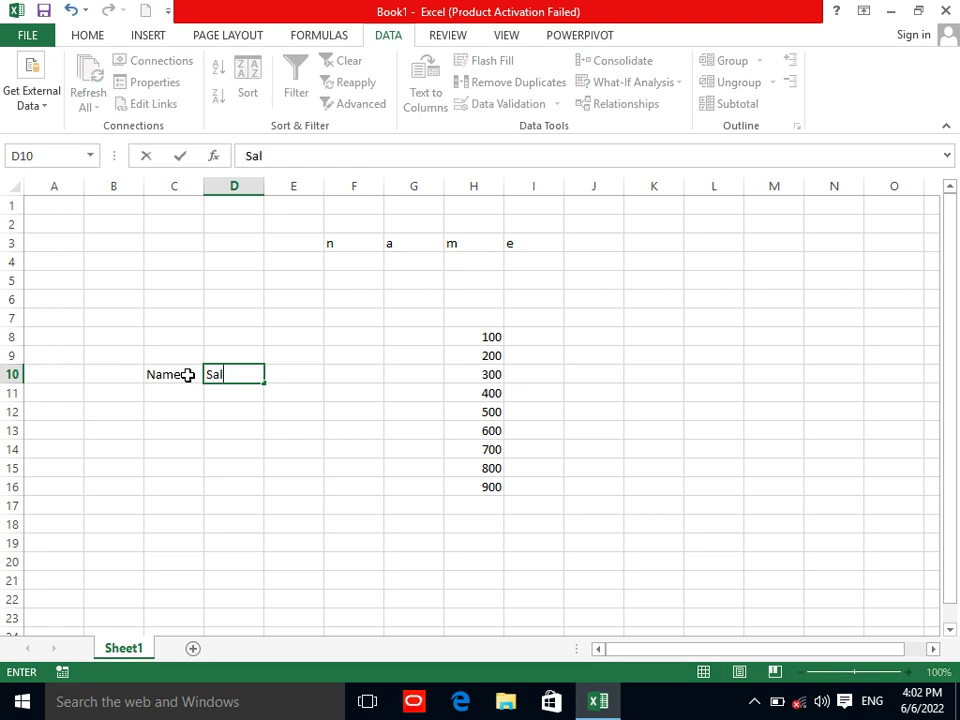
pyautogui.press('Return')
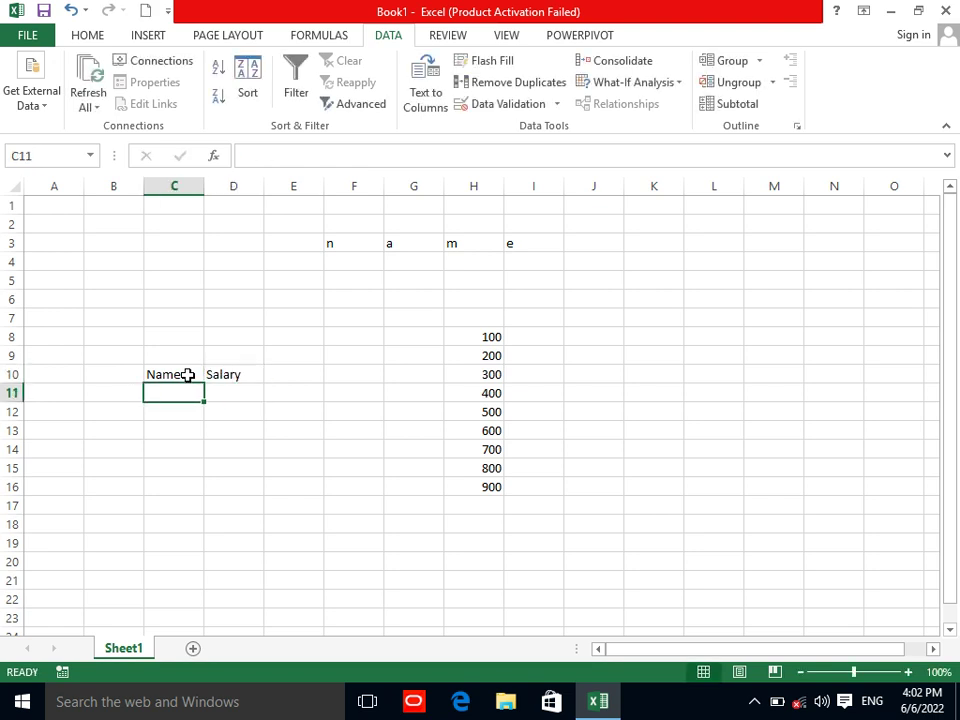
# Enter five names in C11:C15, correcting C14 and repeating one name in C15.
pyautogui.write('Adnan')
pyautogui.press('Return')
pyautogui.write('Wahj')
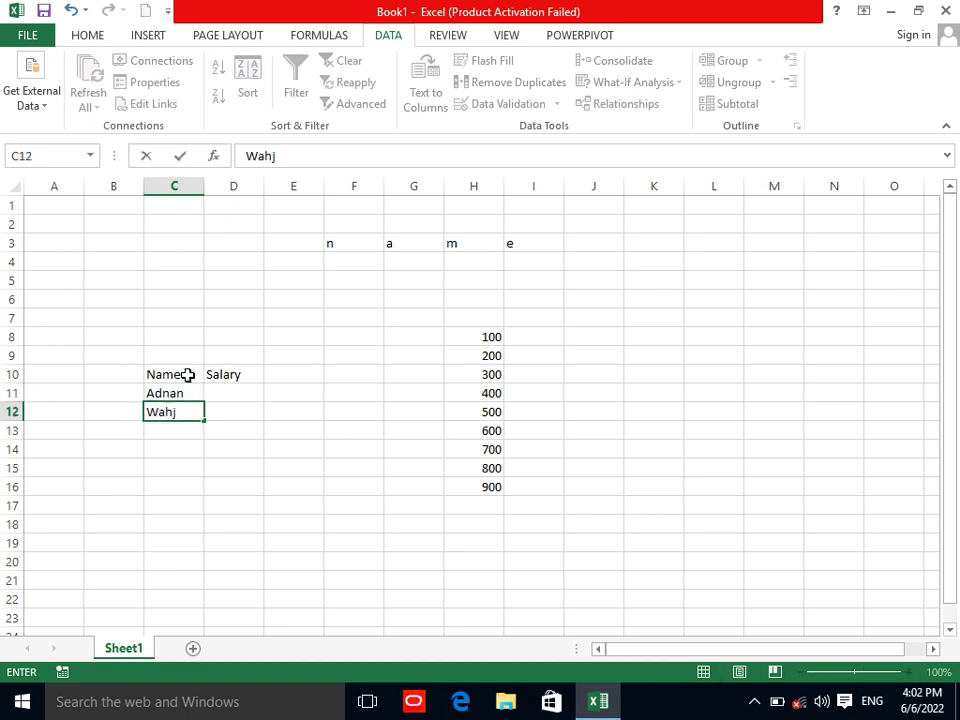
pyautogui.write('id')
pyautogui.press('Return')
pyautogui.write('Jan')
pyautogui.press('Return')
pyautogui.write('Jh')
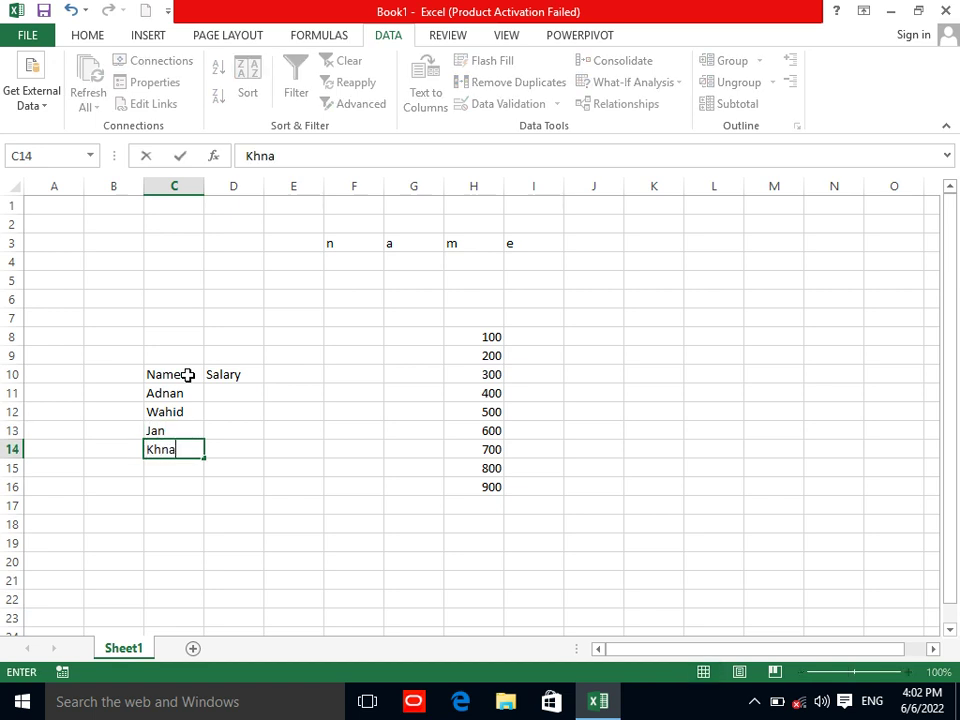
pyautogui.press('Return')
pyautogui.press('Up')
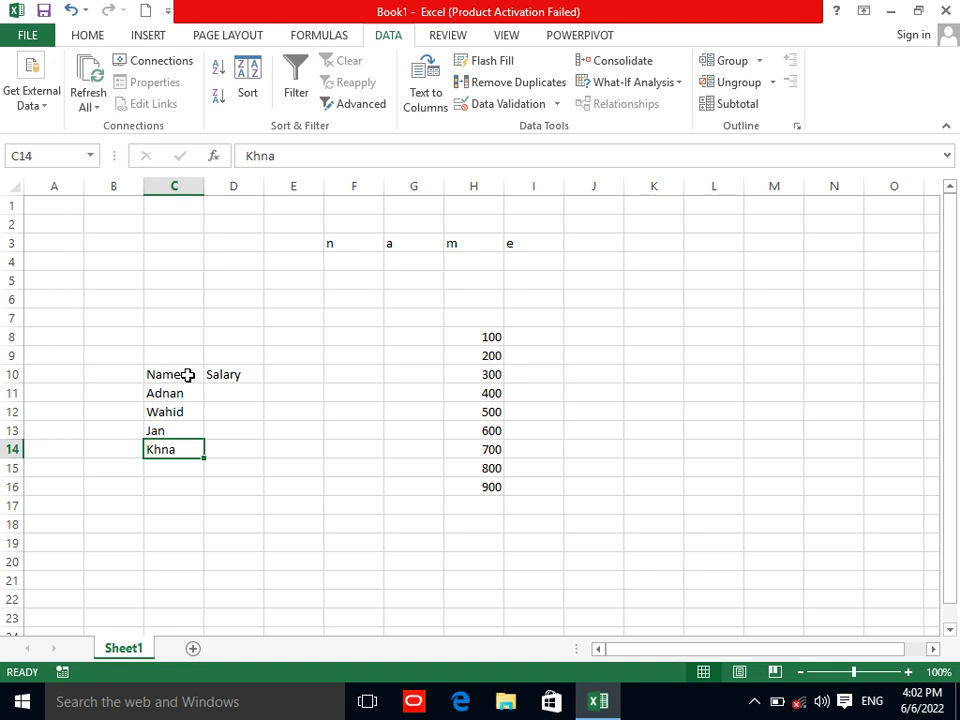
pyautogui.write('Khan')
pyautogui.press('Return')
pyautogui.write('Jan')
pyautogui.hotkey('ctrl', 'Return')
# Enter a salary of 1000 in D11 and fill it down to D15.
pyautogui.press('Down')
pyautogui.press('Up')
pyautogui.press('Up')
pyautogui.press('Right')
pyautogui.press('Right')
pyautogui.press('Up')
pyautogui.press('Up')
pyautogui.press('Left')
pyautogui.press('Up')
pyautogui.write('100')
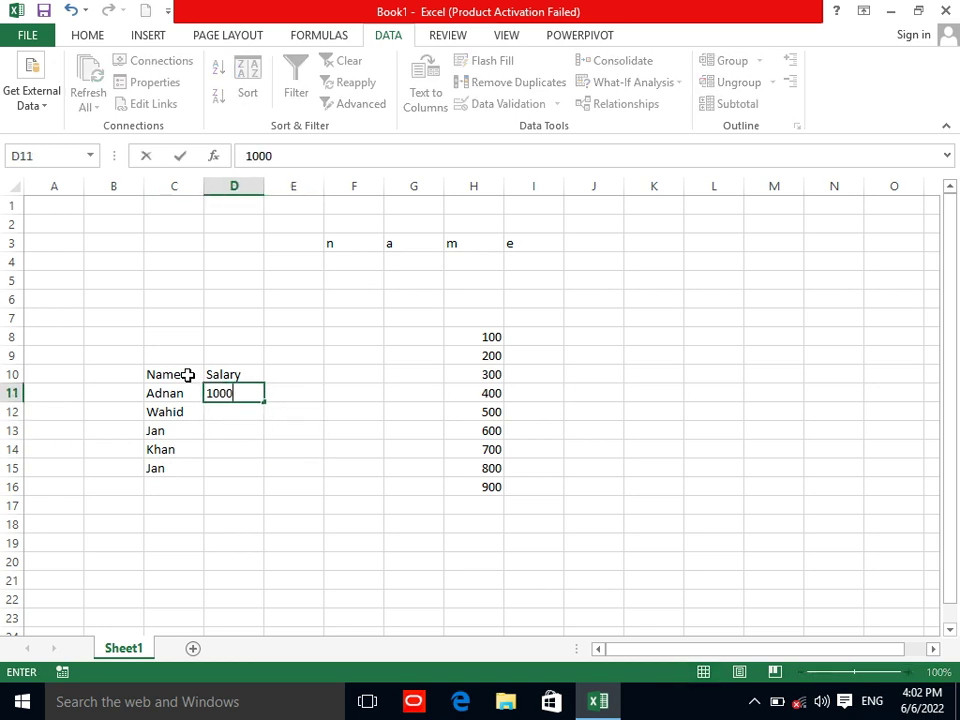
pyautogui.press('Return')
pyautogui.moveTo(240, 394)
pyautogui.mouseDown()
pyautogui.moveTo(255, 405)
pyautogui.moveTo(250, 470)
pyautogui.mouseUp()
pyautogui.click(252, 396)
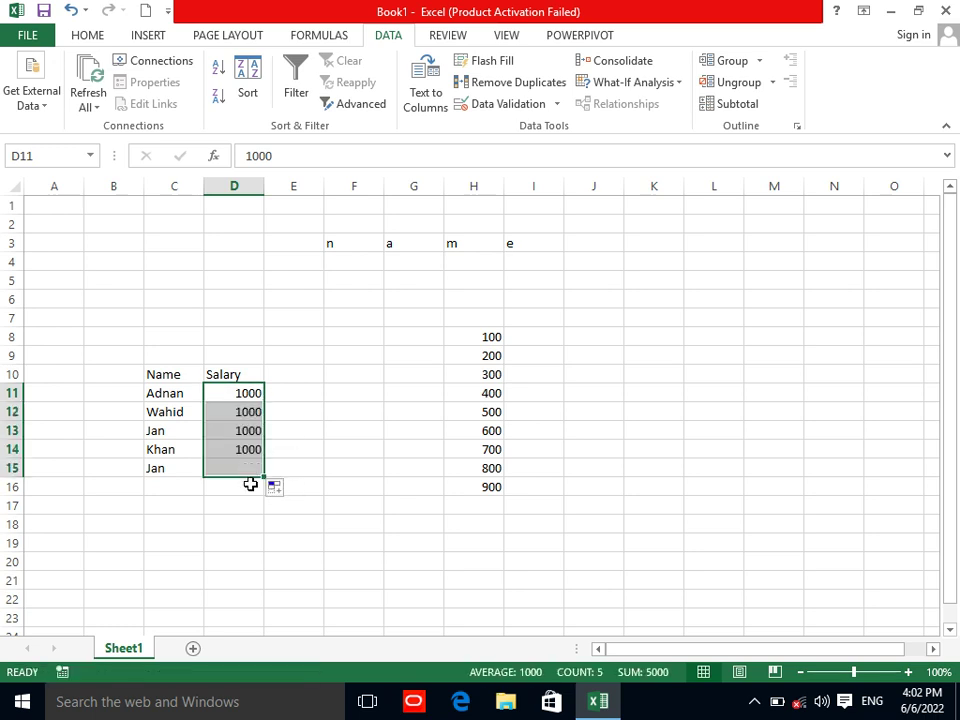
pyautogui.moveTo(160, 395); pyautogui.dragTo(230, 449)
# Remove duplicates from C10:D15 checking only the Name column, deleting one repeated row.
pyautogui.moveTo(165, 375); pyautogui.dragTo(246, 467)
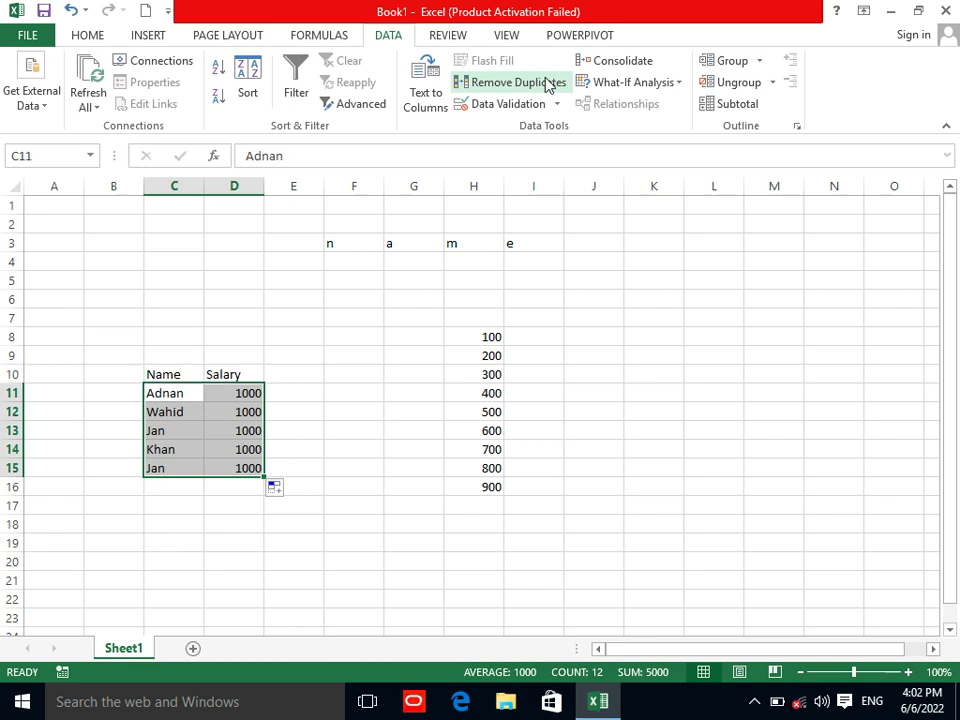
pyautogui.click(548, 86)
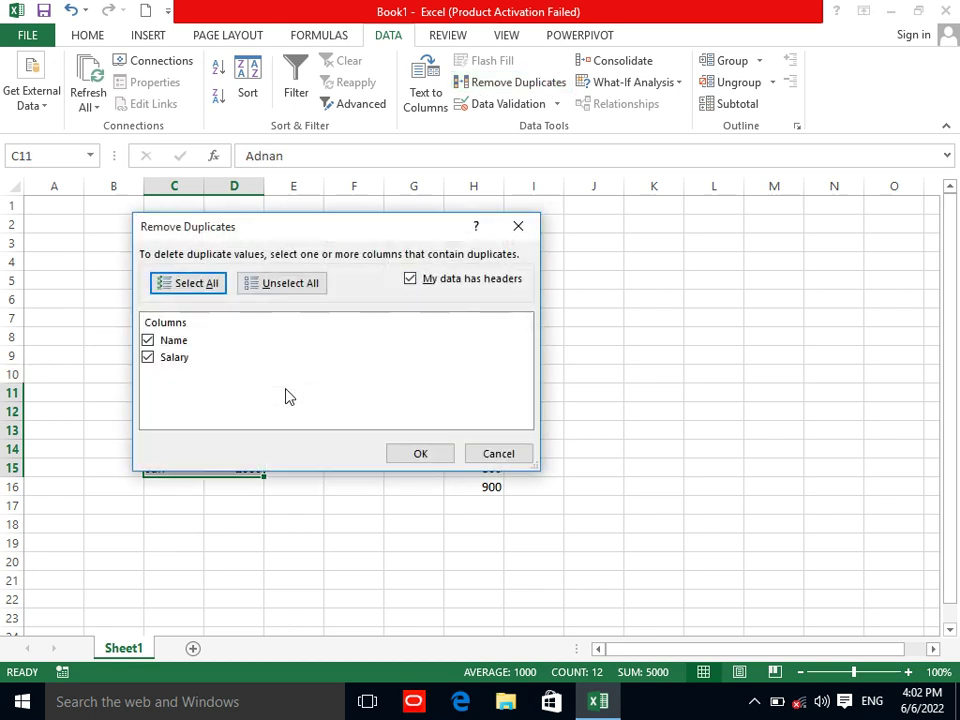
pyautogui.click(173, 360)
pyautogui.click(410, 454)
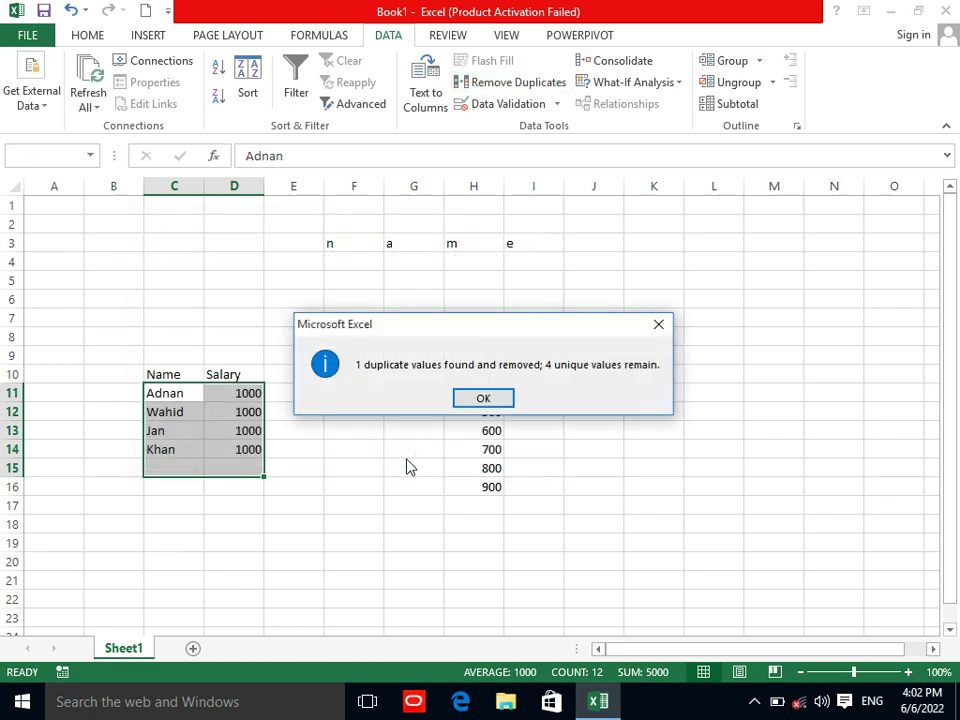
pyautogui.click(484, 397)
pyautogui.click(174, 466)
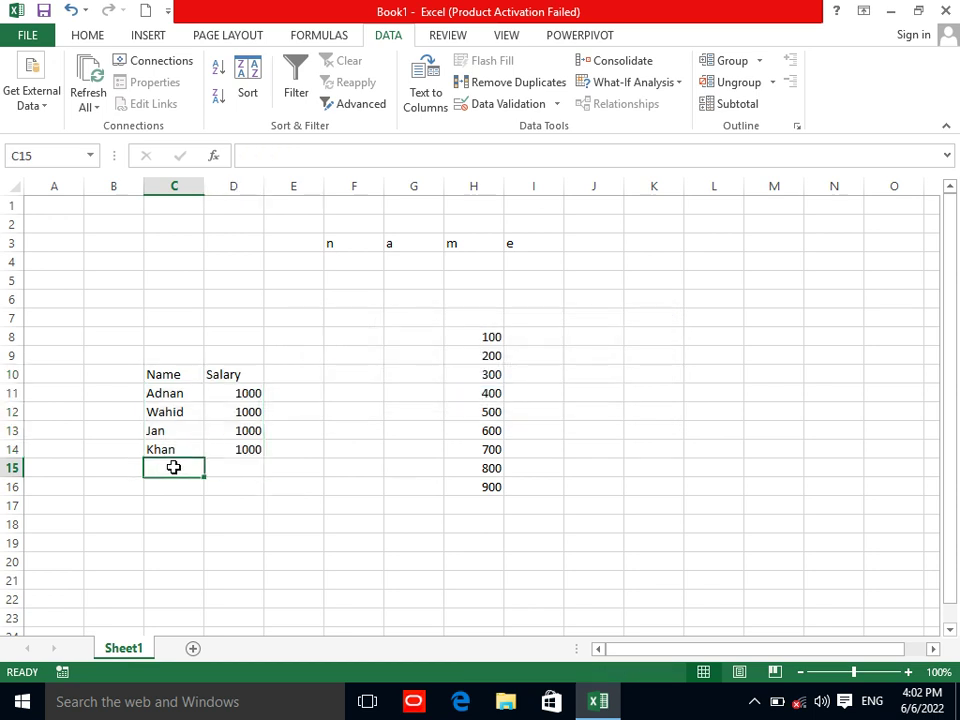
# Open and close the Data Validation options, then select an empty cell.
pyautogui.click(557, 105)
pyautogui.click(600, 298)
pyautogui.click(615, 376)
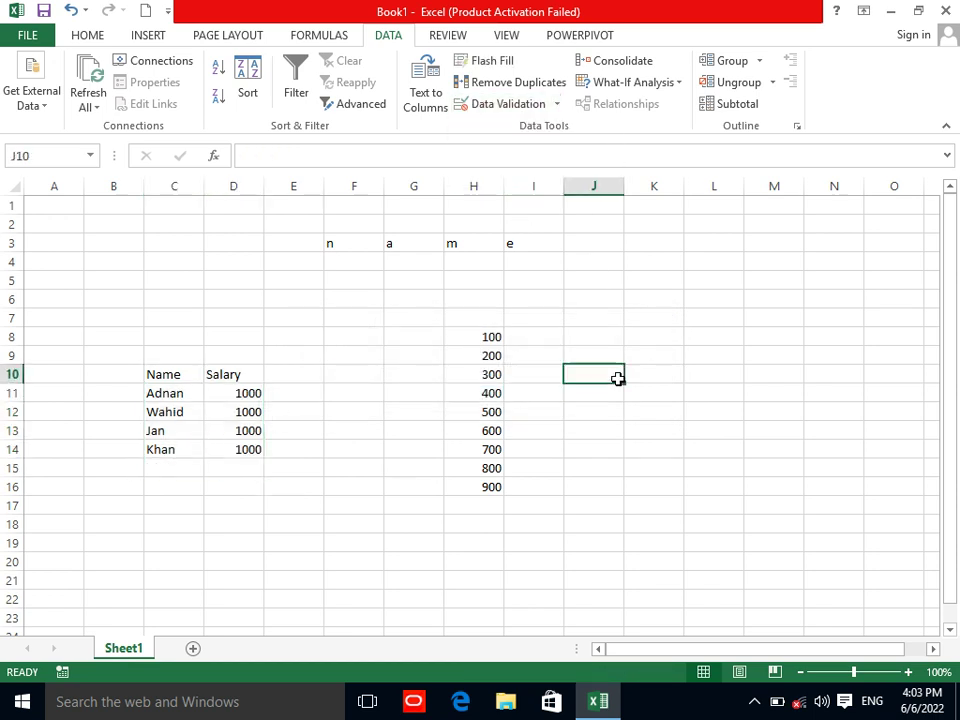
# Set Data Validation on K8:K19 to allow whole numbers between 1 and 20.
pyautogui.moveTo(654, 337); pyautogui.dragTo(658, 546)
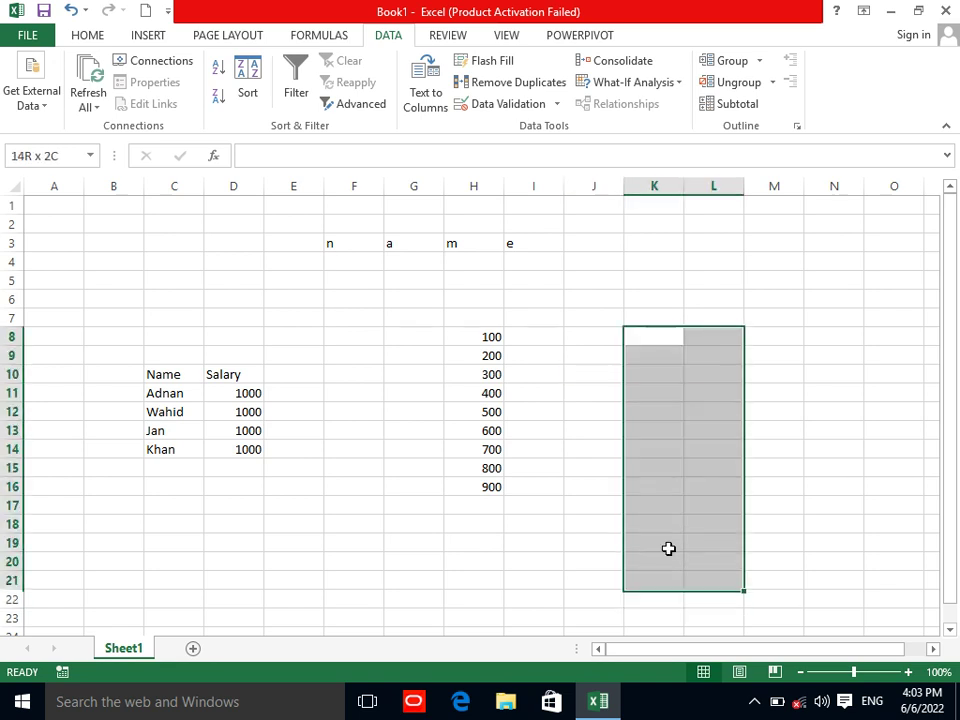
pyautogui.click(557, 105)
pyautogui.click(514, 128)
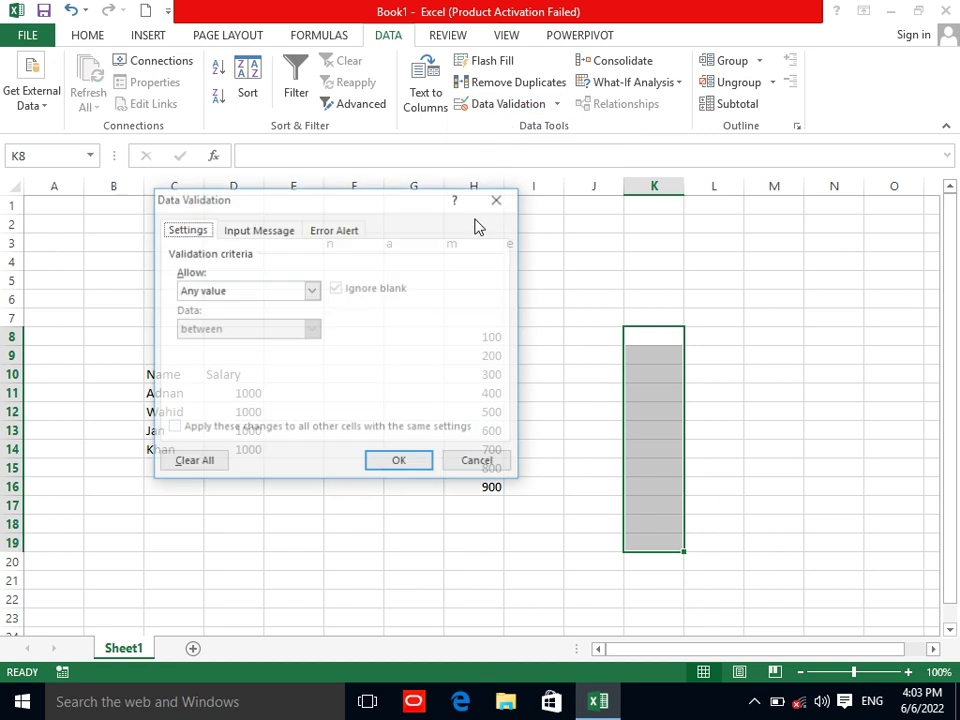
pyautogui.click(257, 293)
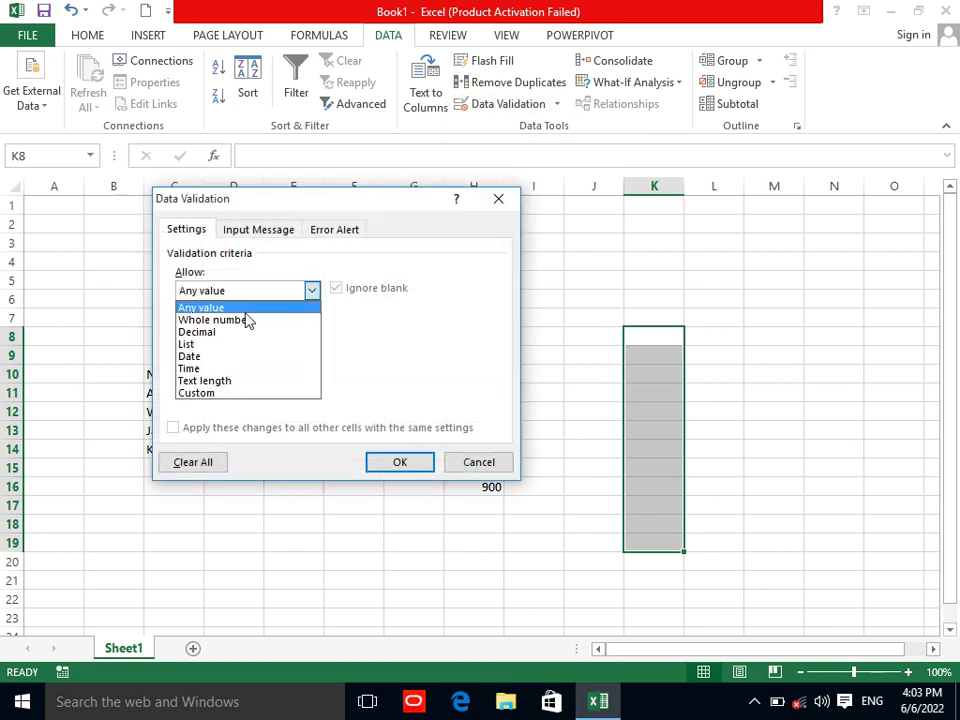
pyautogui.click(249, 319)
pyautogui.click(247, 329)
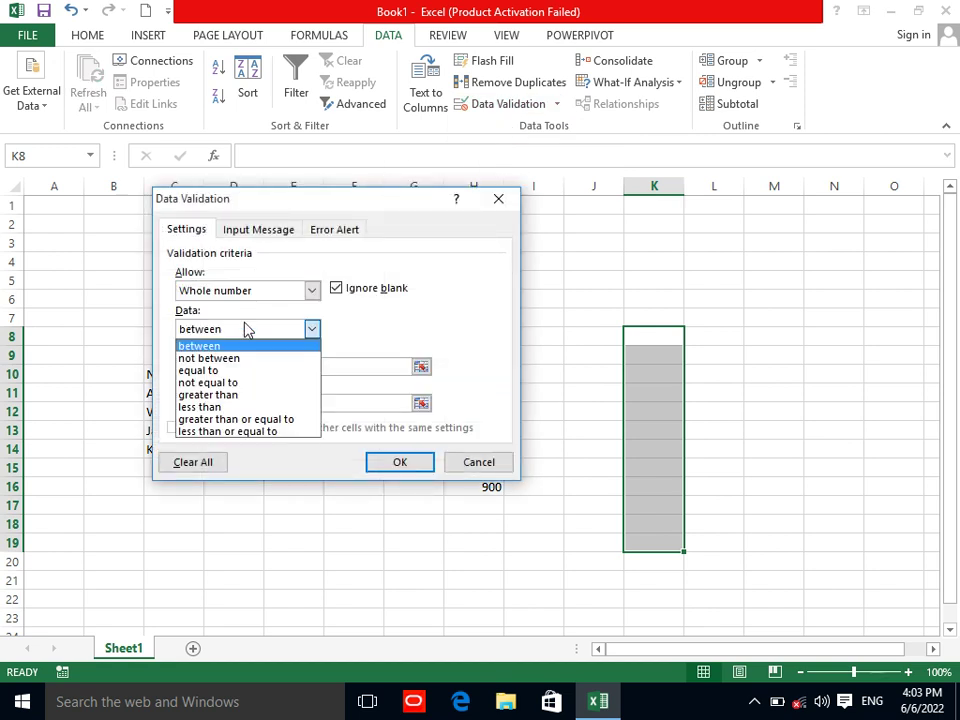
pyautogui.click(245, 329)
pyautogui.click(253, 366)
pyautogui.write('1')
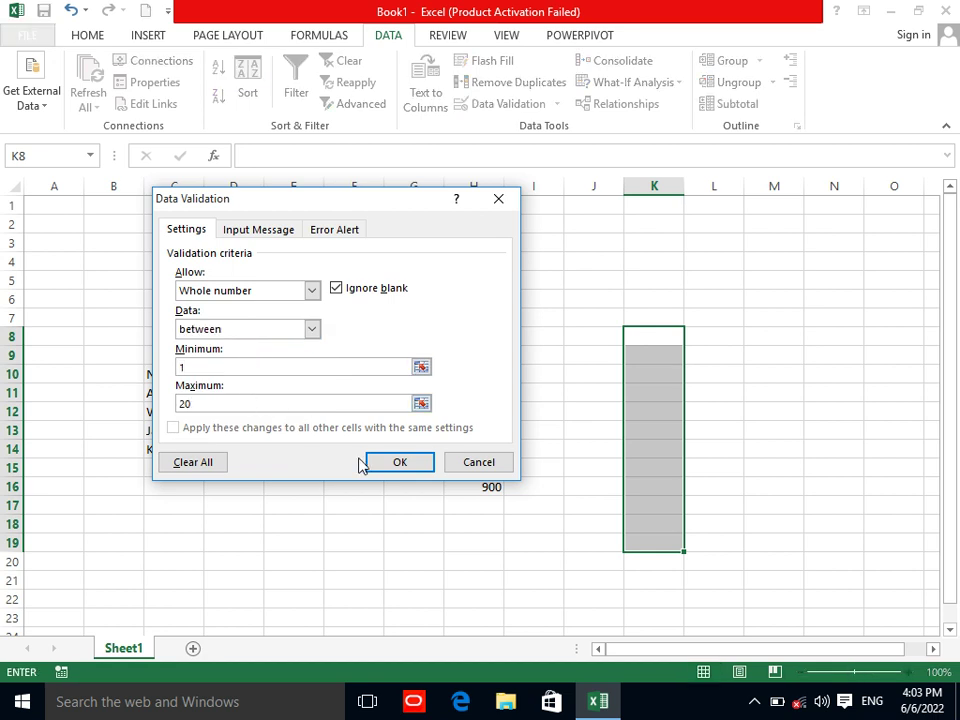
pyautogui.click(405, 461)
# Test the rule by entering an invalid value 'd' in K12 and discarding it.
pyautogui.click(649, 409)
pyautogui.write('d')
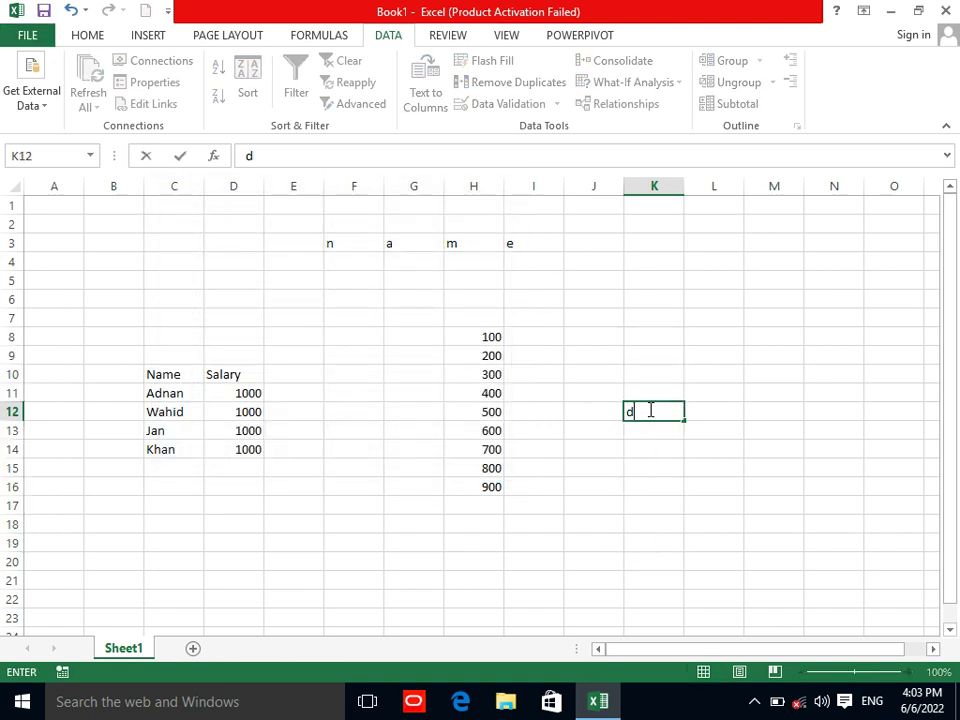
pyautogui.press('Return')
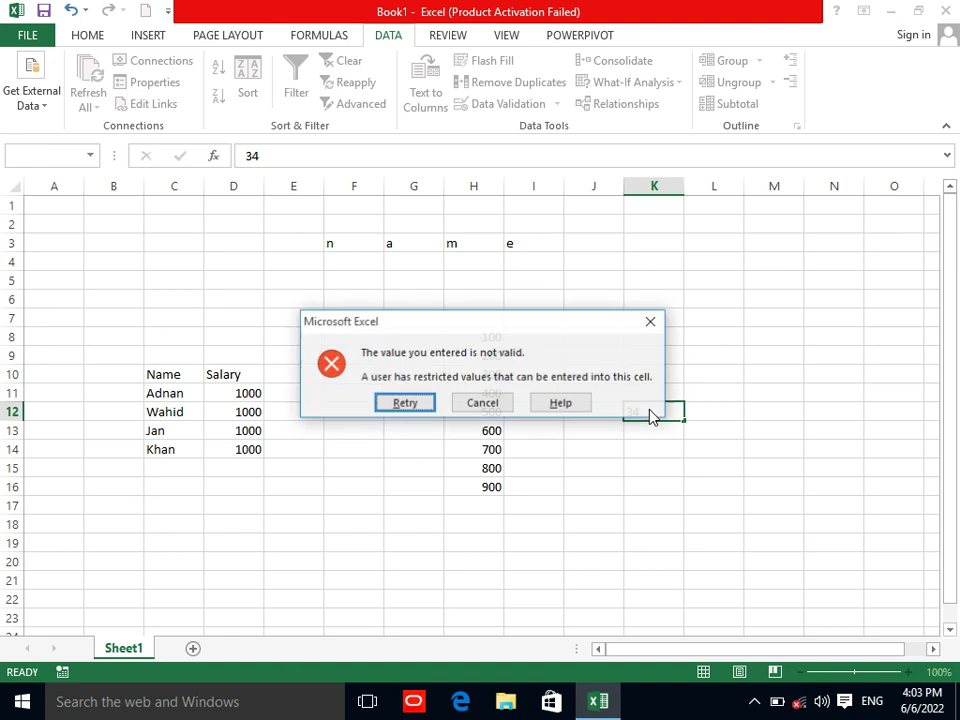
pyautogui.click(422, 405)
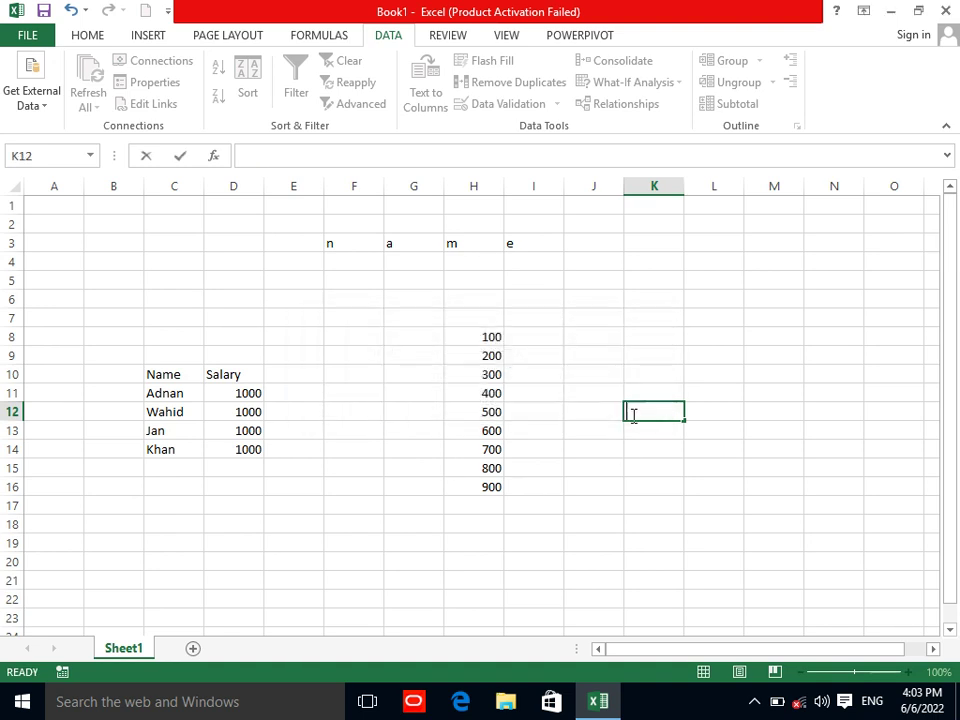
pyautogui.press('Return')
pyautogui.click(487, 404)
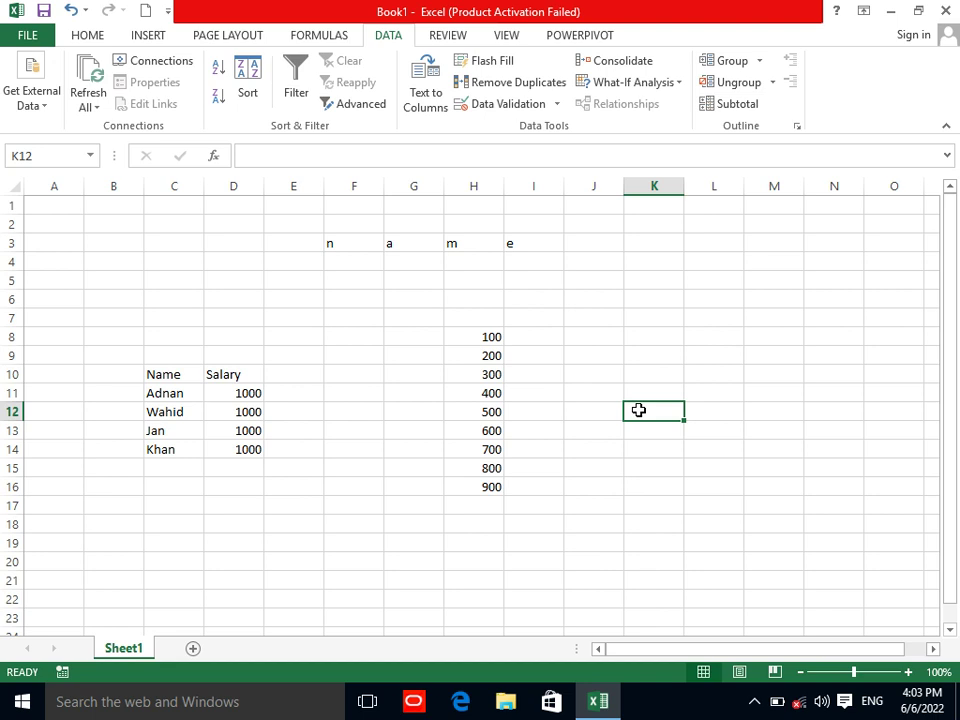
# Enter valid values 1 and 2, then try 34 and cancel the rejection.
pyautogui.write('1')
pyautogui.press('Return')
pyautogui.write('2')
pyautogui.press('Up')
pyautogui.press('Up')
pyautogui.press('Up')
pyautogui.write('3')
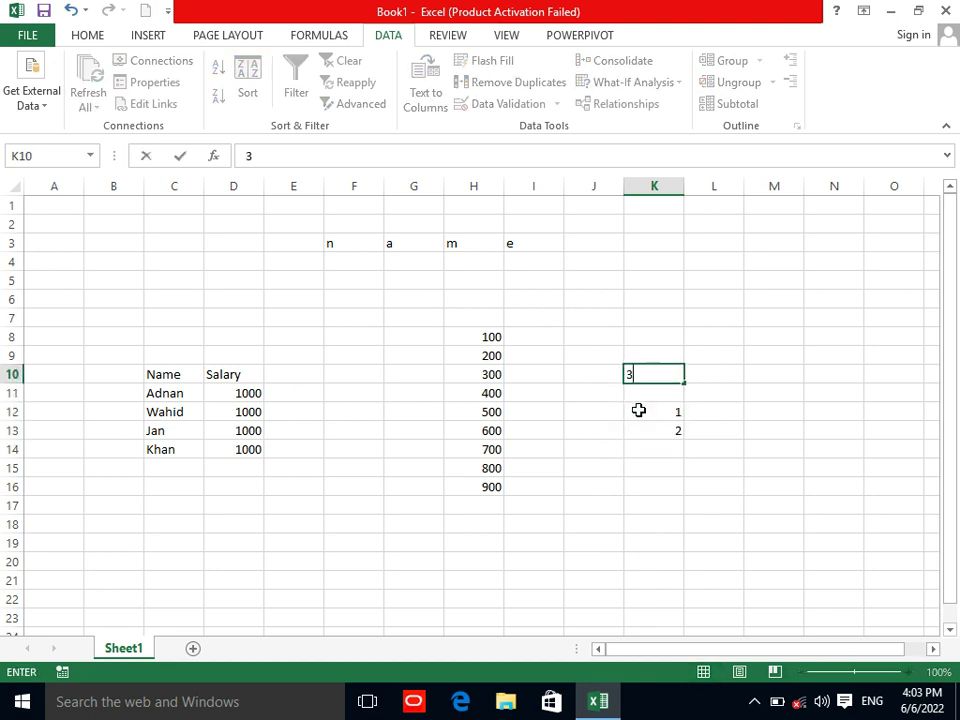
pyautogui.press('Return')
pyautogui.click(478, 400)
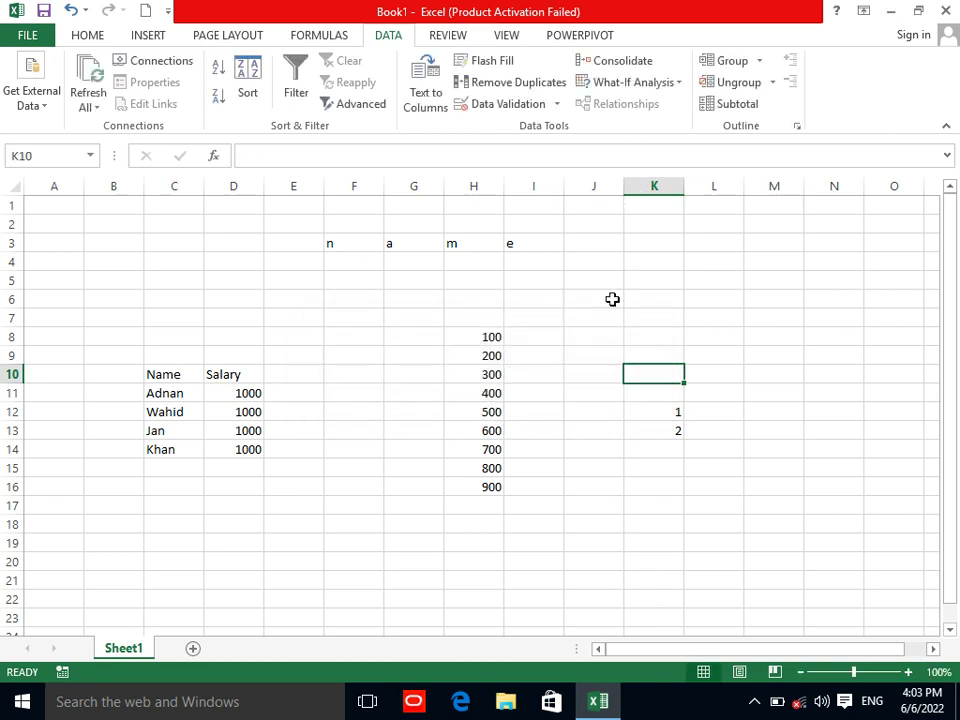
# Select K8 and reopen its Data Validation dialog.
pyautogui.press('Up')
pyautogui.press('Up')
pyautogui.click(557, 104)
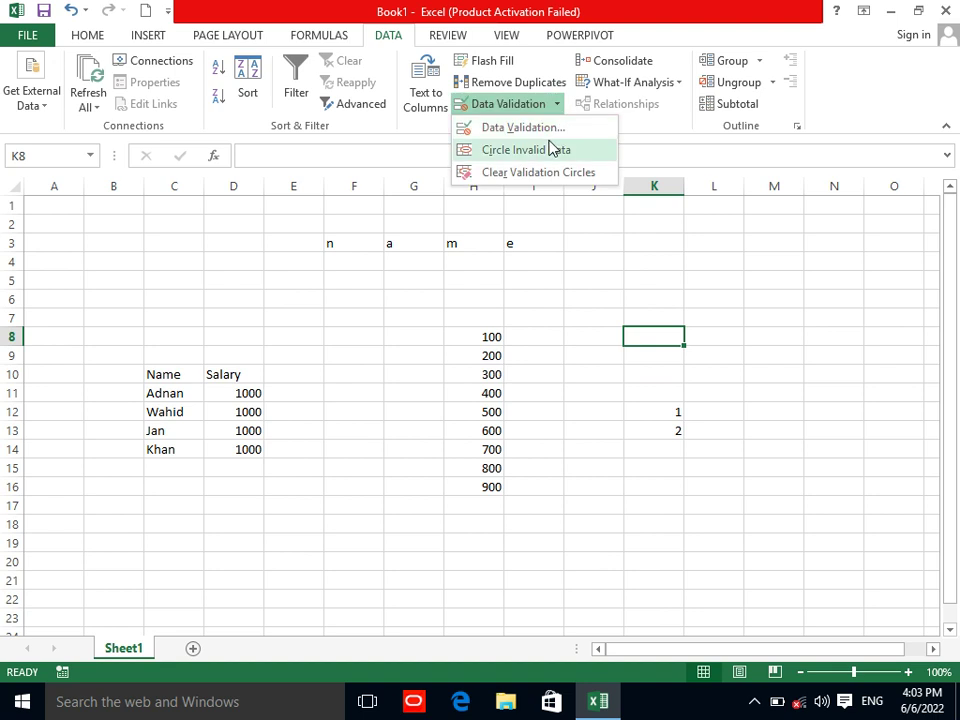
pyautogui.click(548, 127)
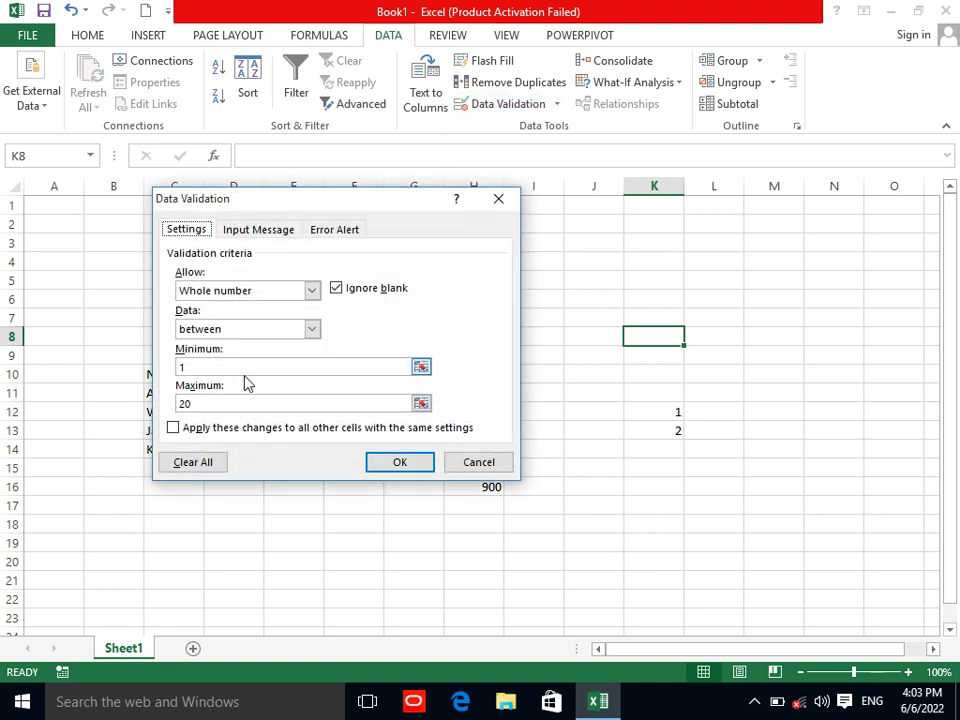
# Review the whole-number between rule and the Input Message settings.
pyautogui.click(246, 292)
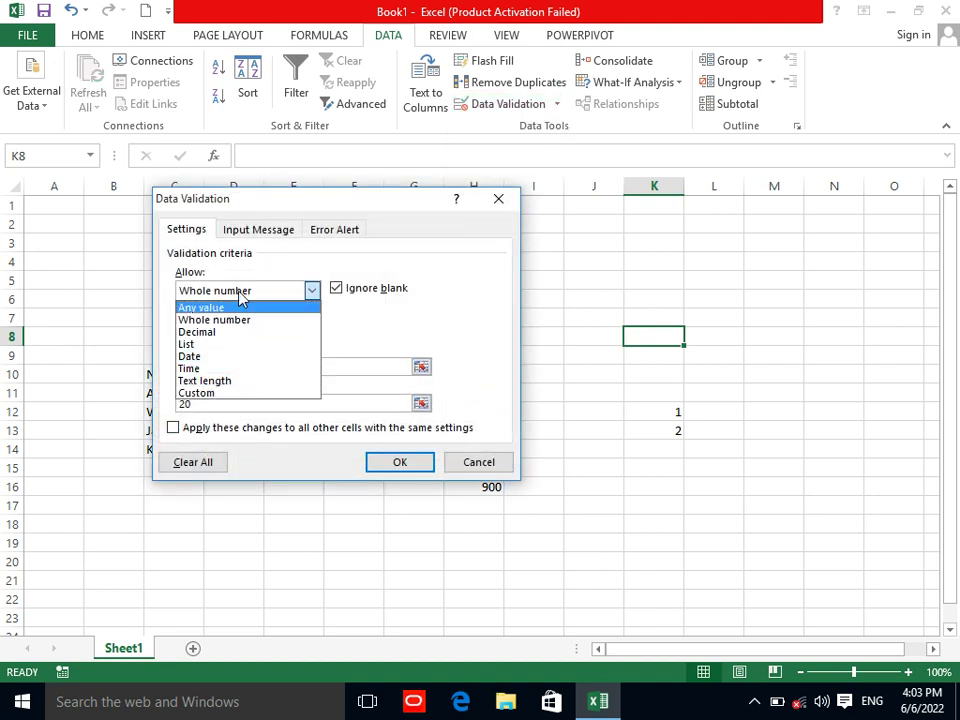
pyautogui.click(295, 284)
pyautogui.click(254, 329)
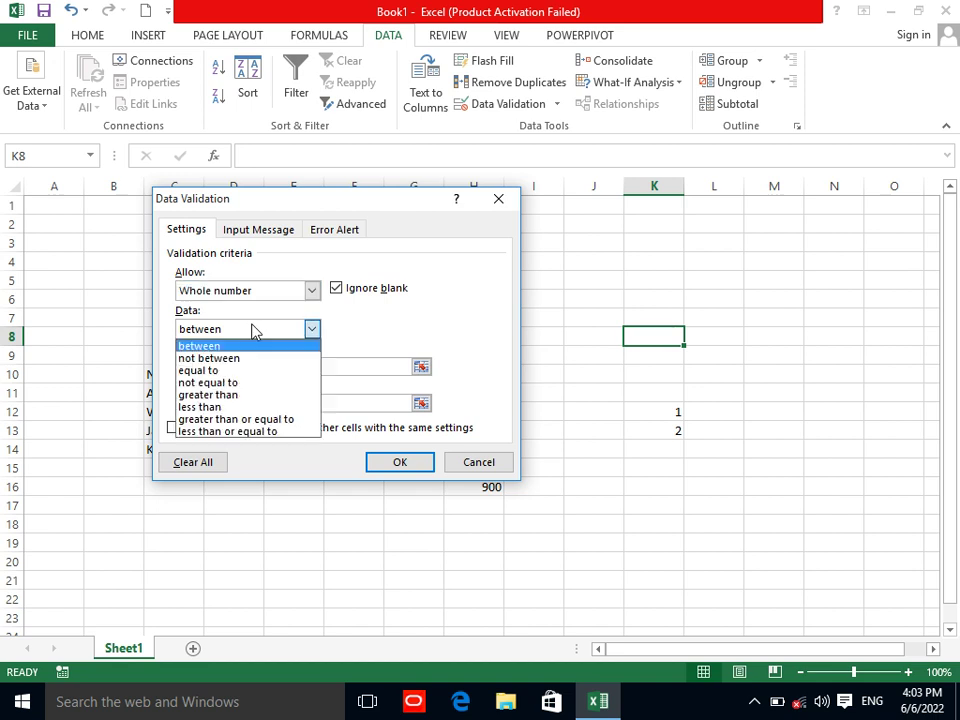
pyautogui.click(246, 334)
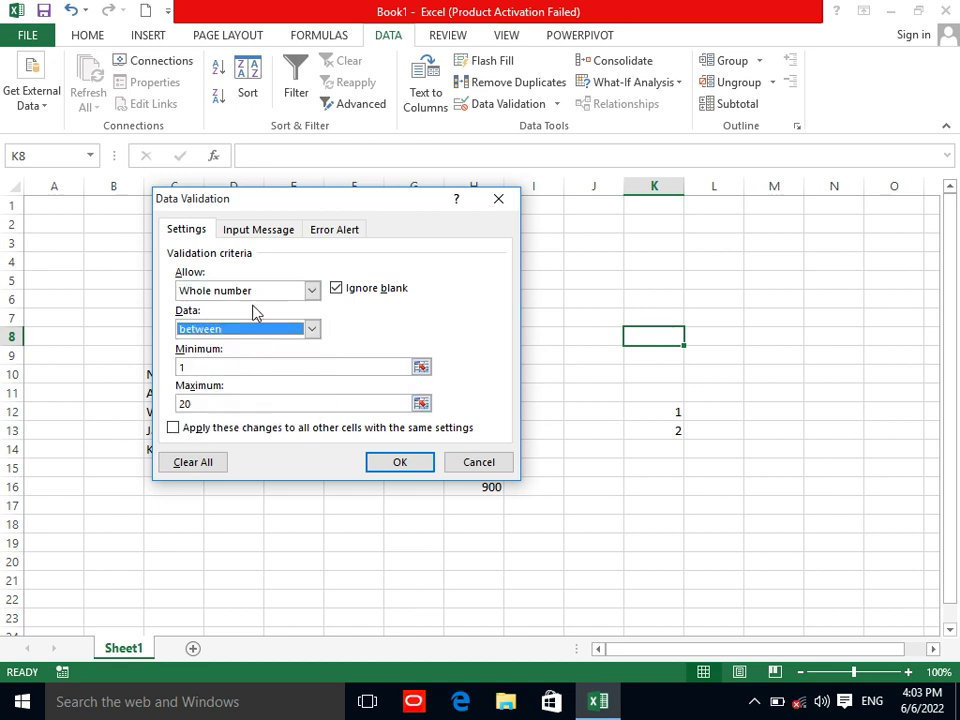
pyautogui.click(254, 231)
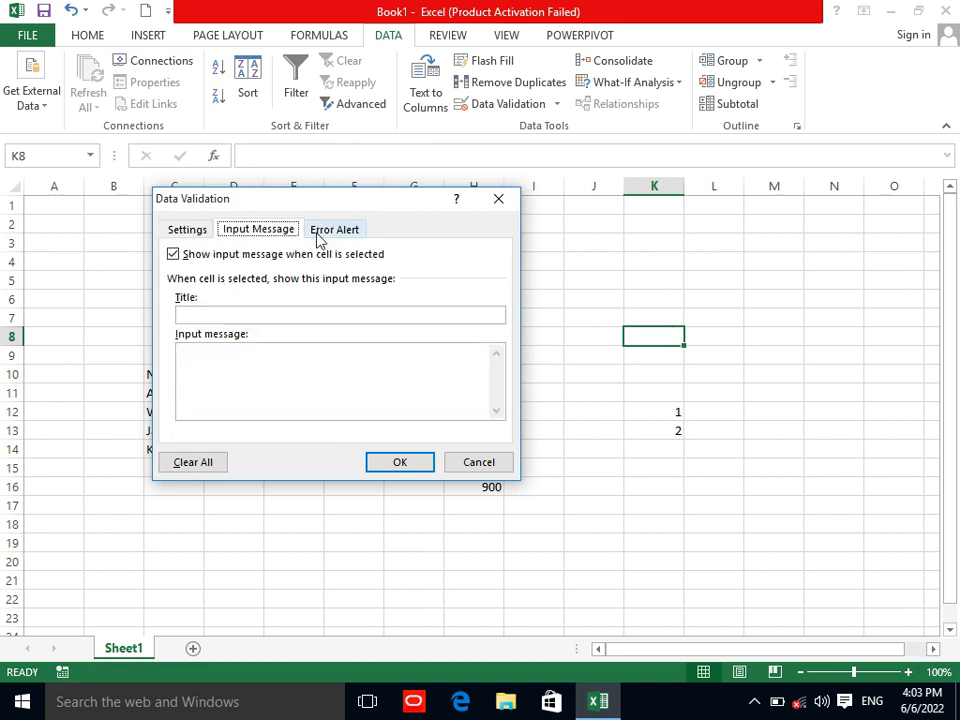
pyautogui.click(263, 314)
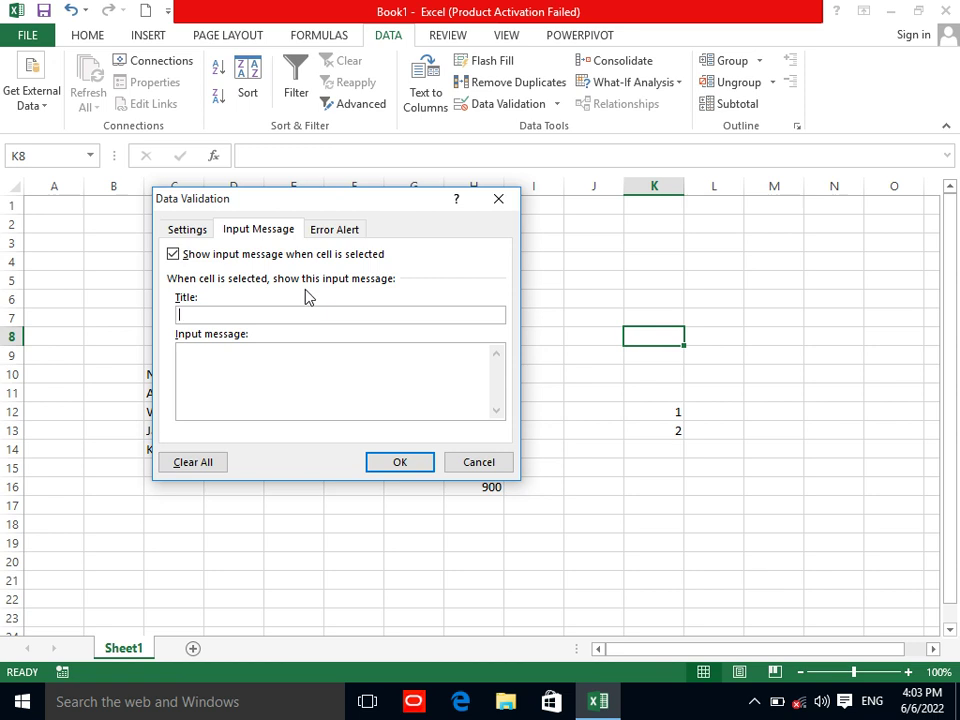
# Change the Error Alert style to Warning and begin entering its title.
pyautogui.click(338, 230)
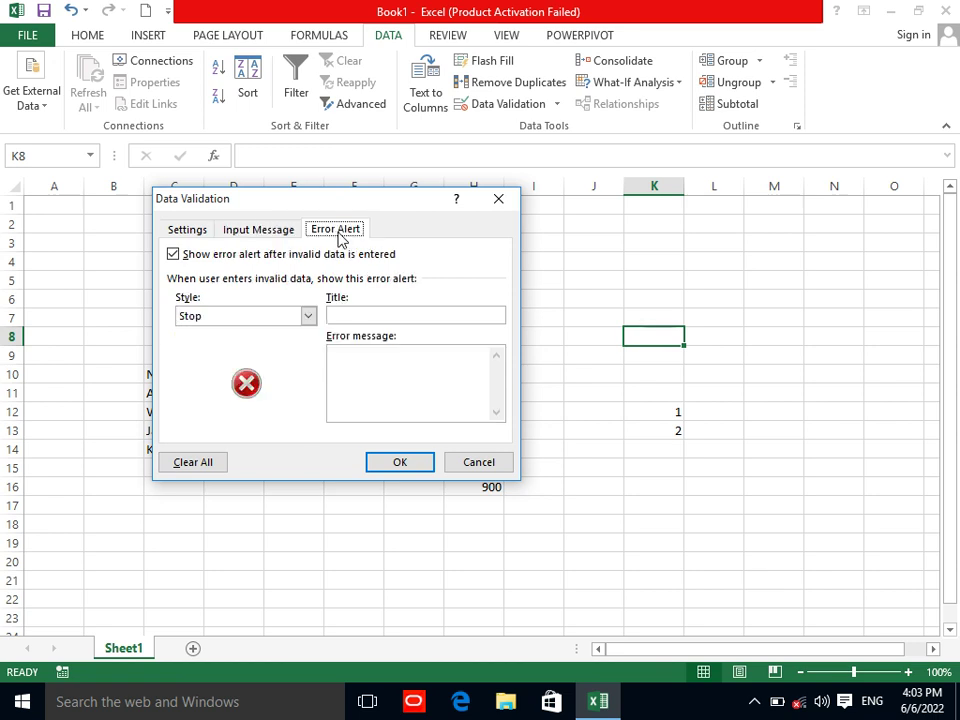
pyautogui.click(252, 320)
pyautogui.click(252, 346)
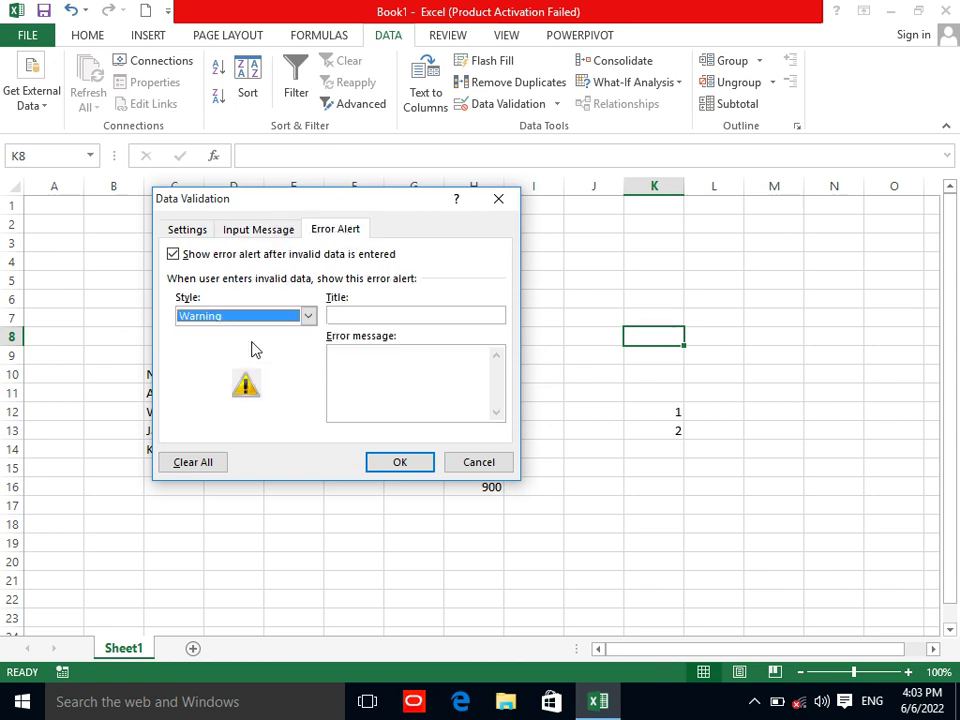
pyautogui.click(359, 316)
pyautogui.write('try agian')
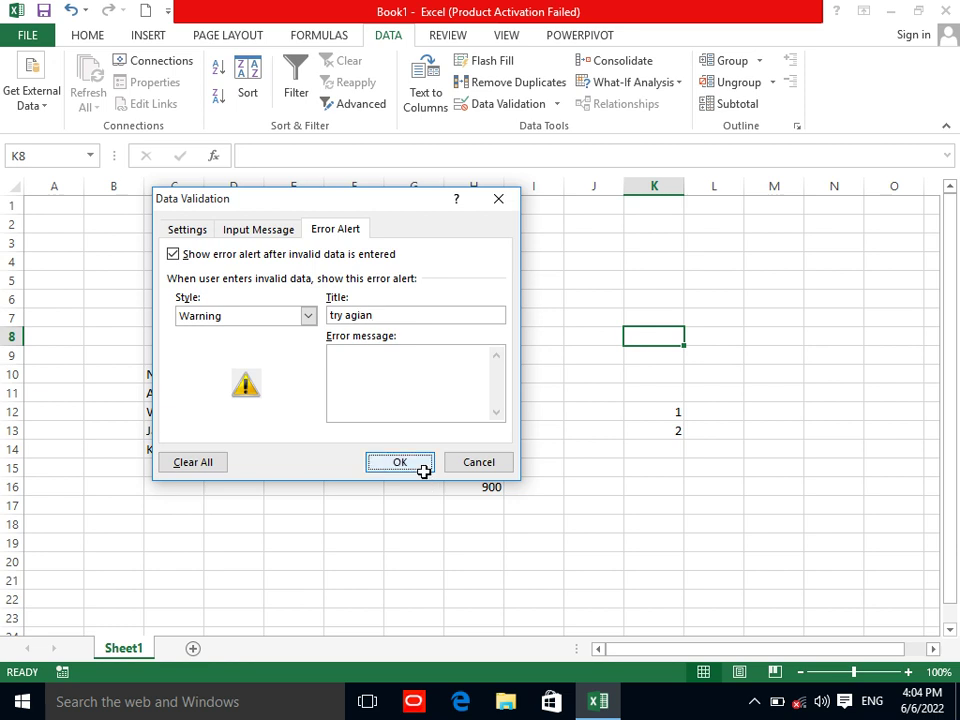
# Enter 50 in K8 and keep it despite the 'try agian' validation warning.
pyautogui.click(424, 467)
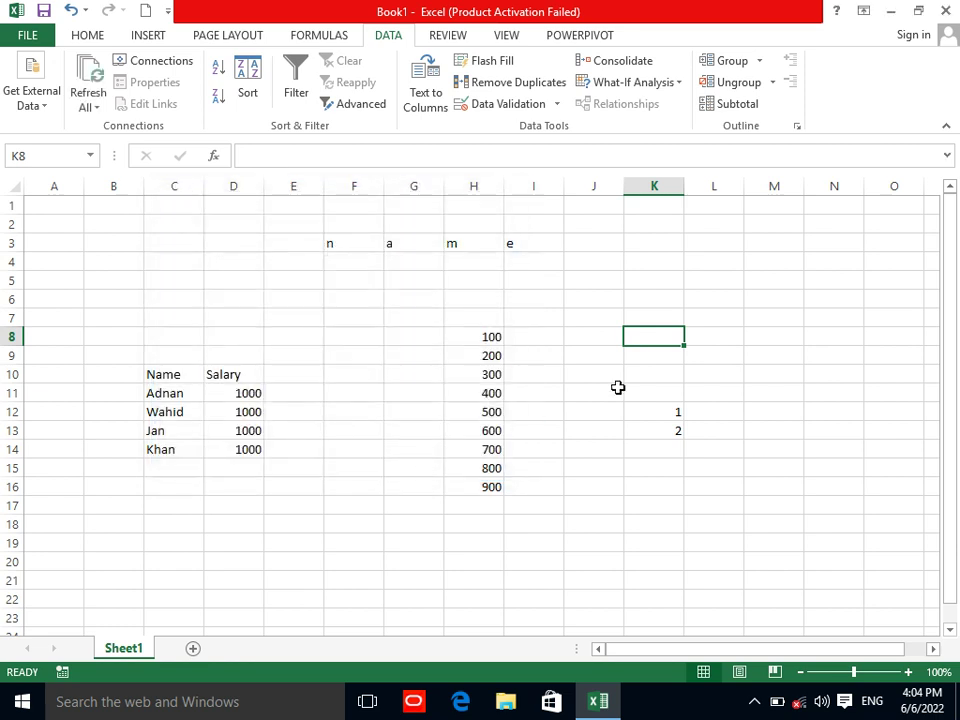
pyautogui.write('da')
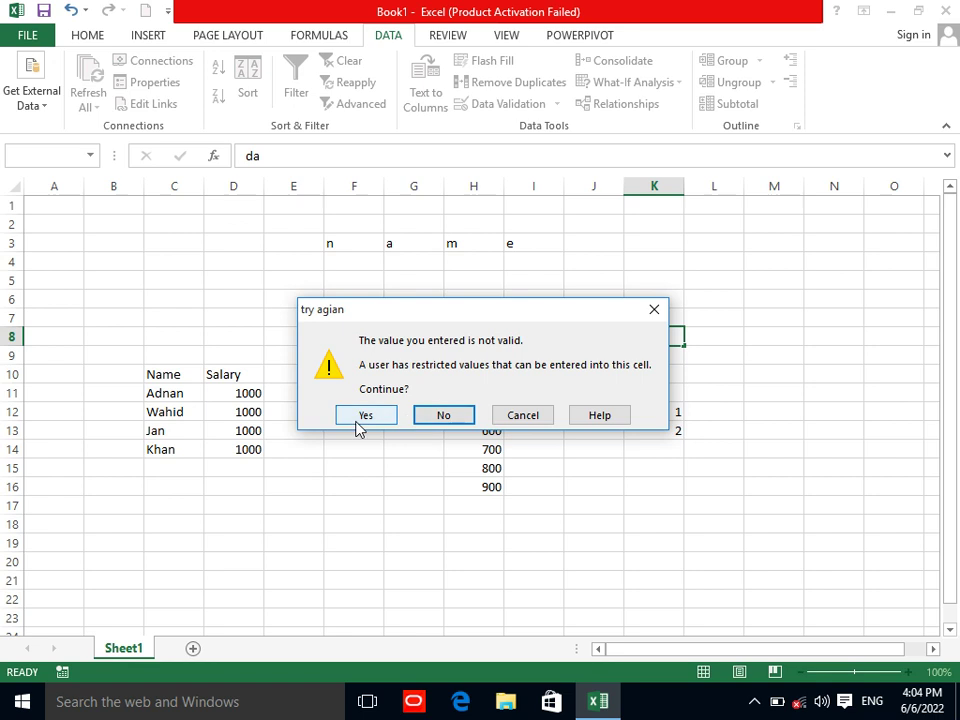
pyautogui.click(358, 415)
pyautogui.click(643, 338)
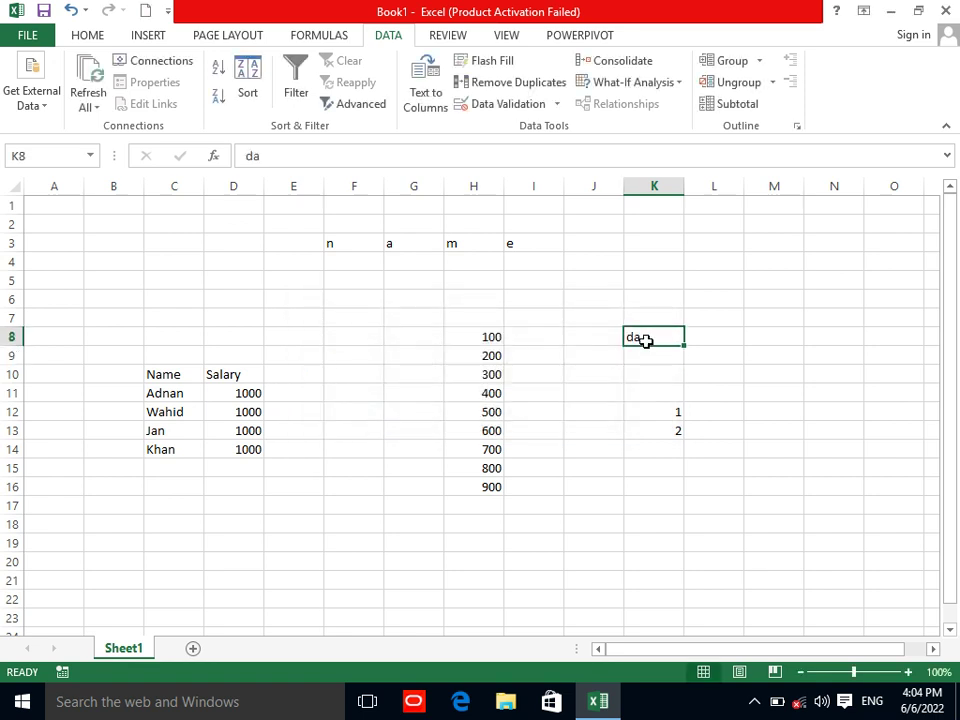
pyautogui.write('50')
pyautogui.press('Return')
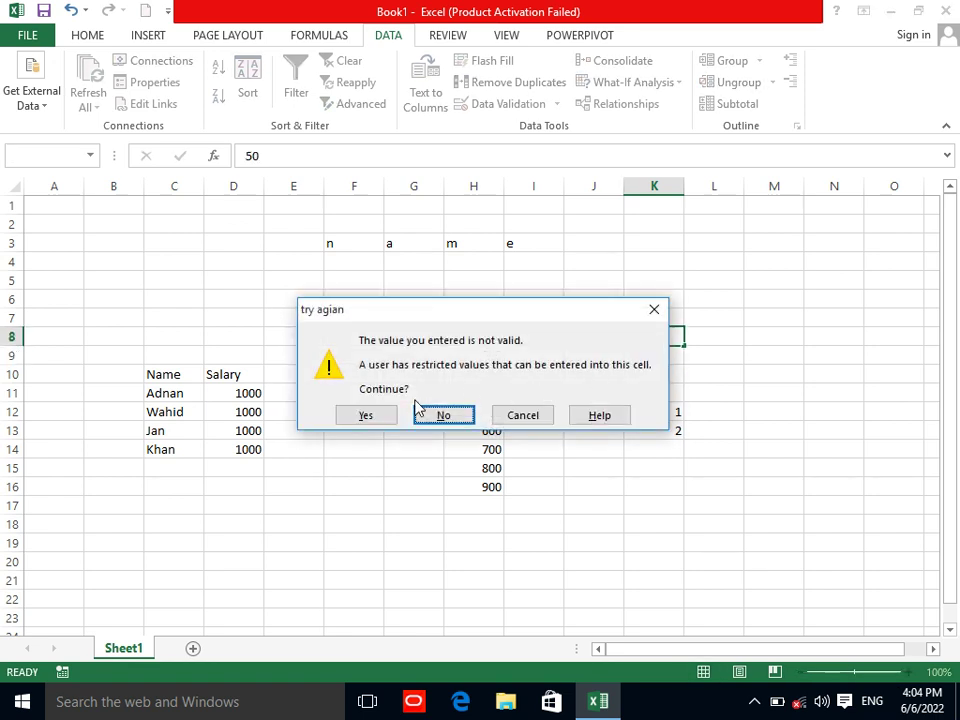
pyautogui.click(377, 416)
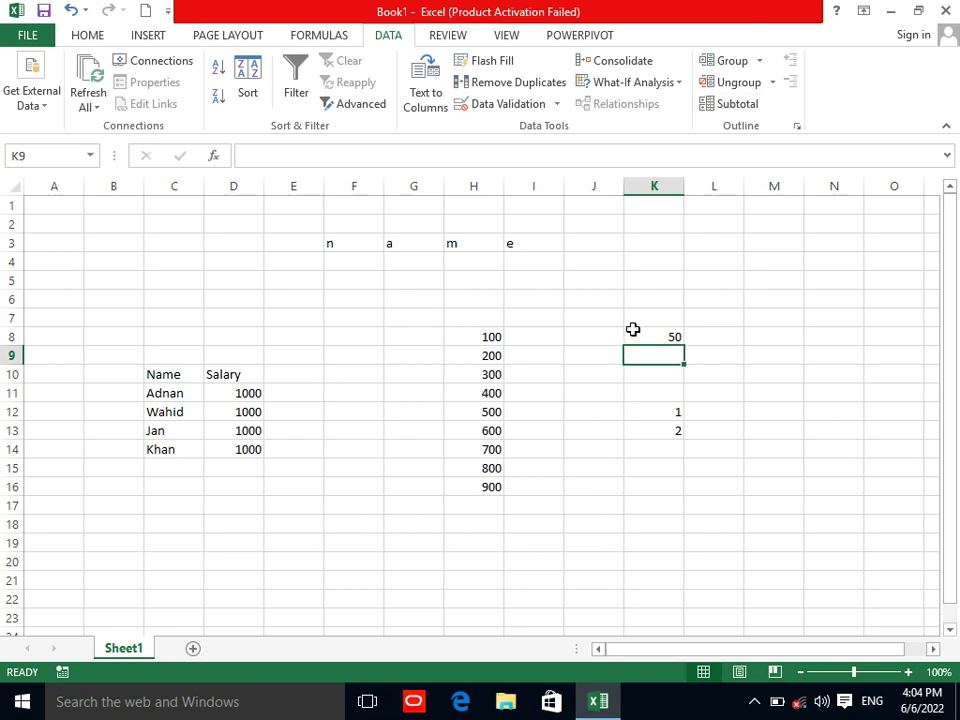
# Mark the invalid value in K8 with a red circle using Circle Invalid Data.
pyautogui.click(558, 104)
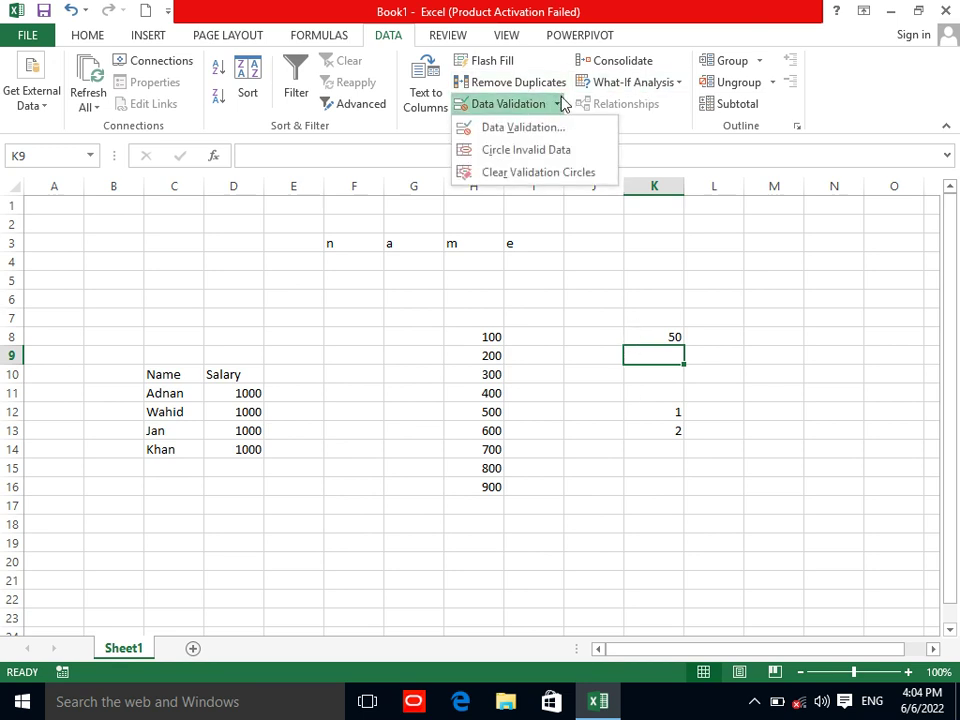
pyautogui.click(513, 150)
pyautogui.click(558, 428)
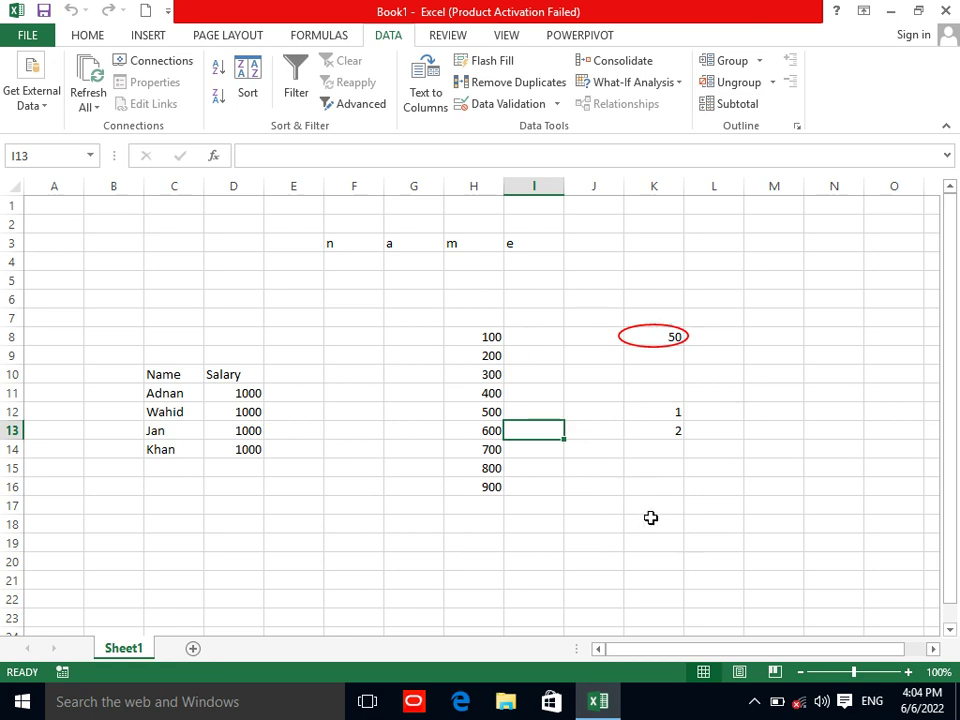
pyautogui.click(561, 106)
pyautogui.click(561, 106)
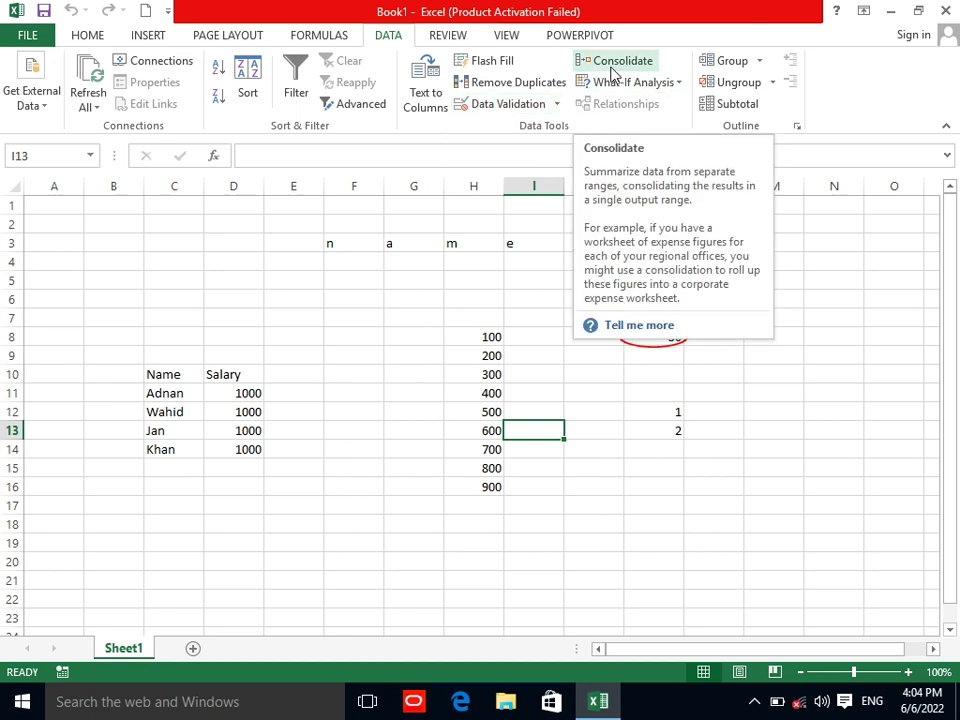
# Try deleting the only sheet, Sheet1, then start a new blank workbook, Book2.
pyautogui.rightClick(157, 652)
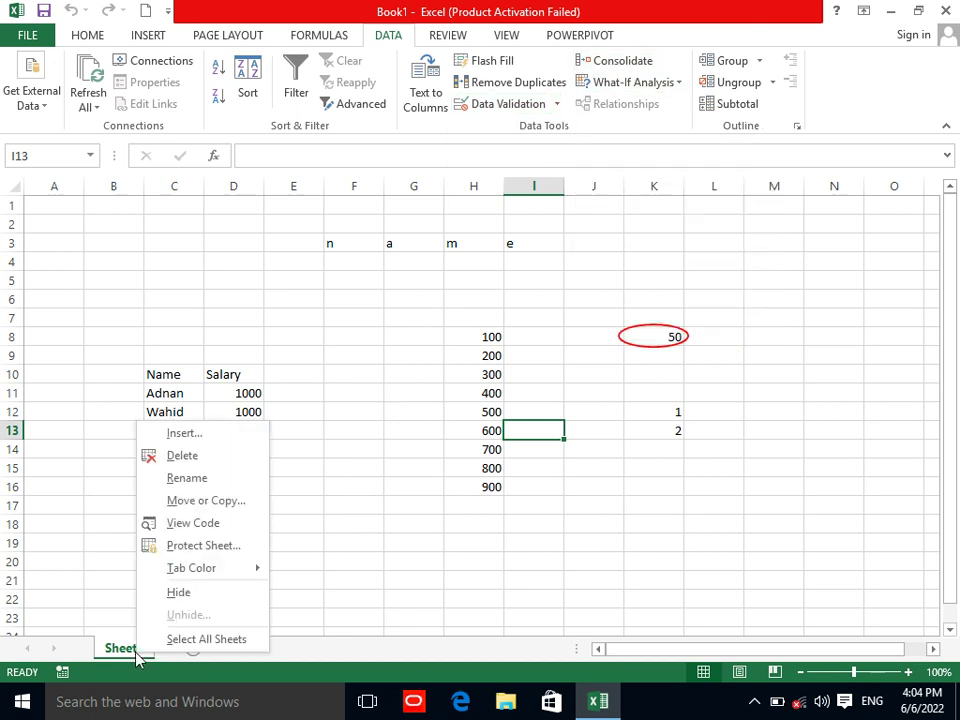
pyautogui.click(186, 461)
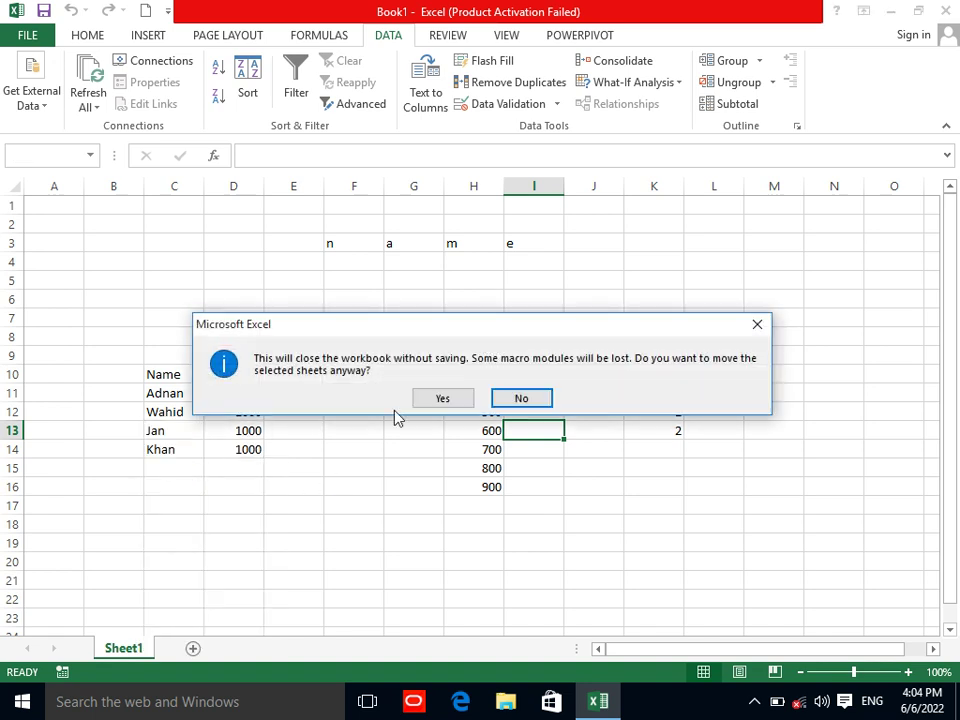
pyautogui.click(442, 397)
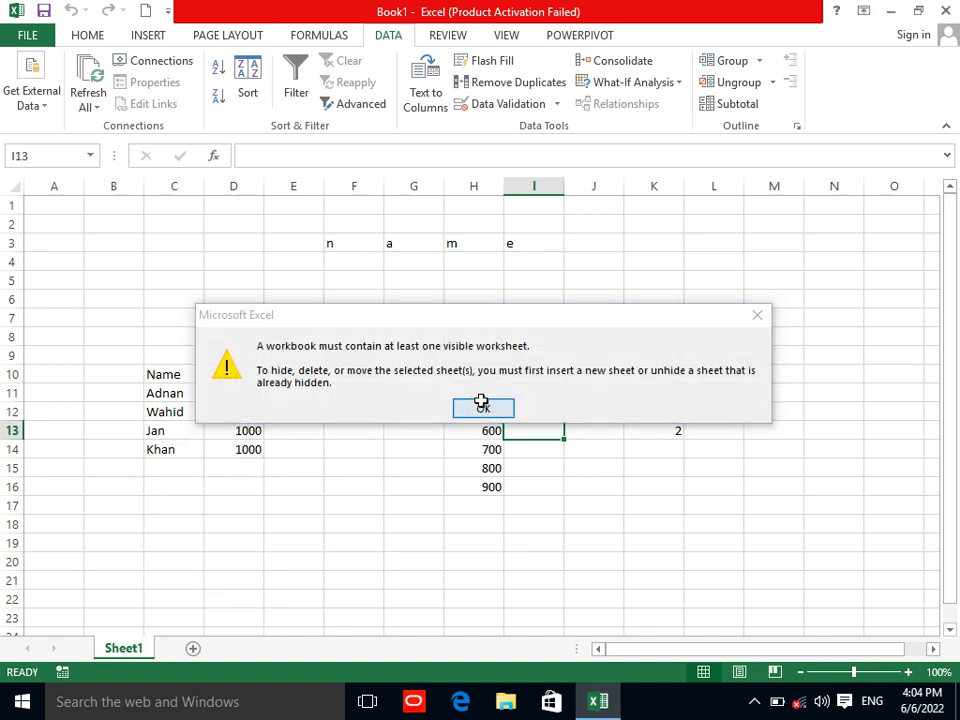
pyautogui.click(481, 402)
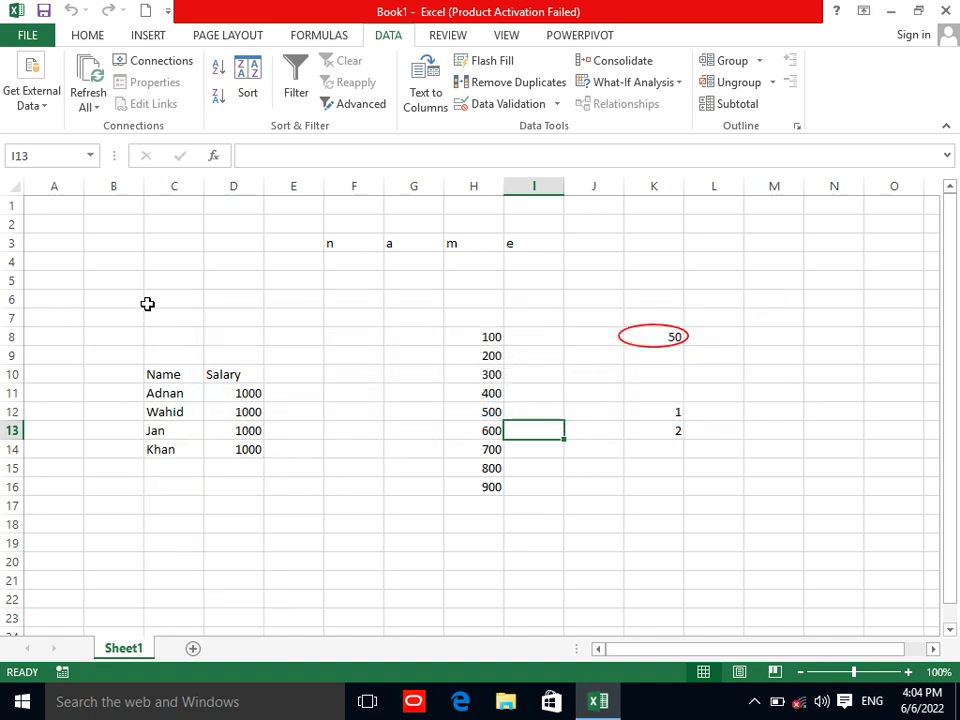
pyautogui.click(145, 10)
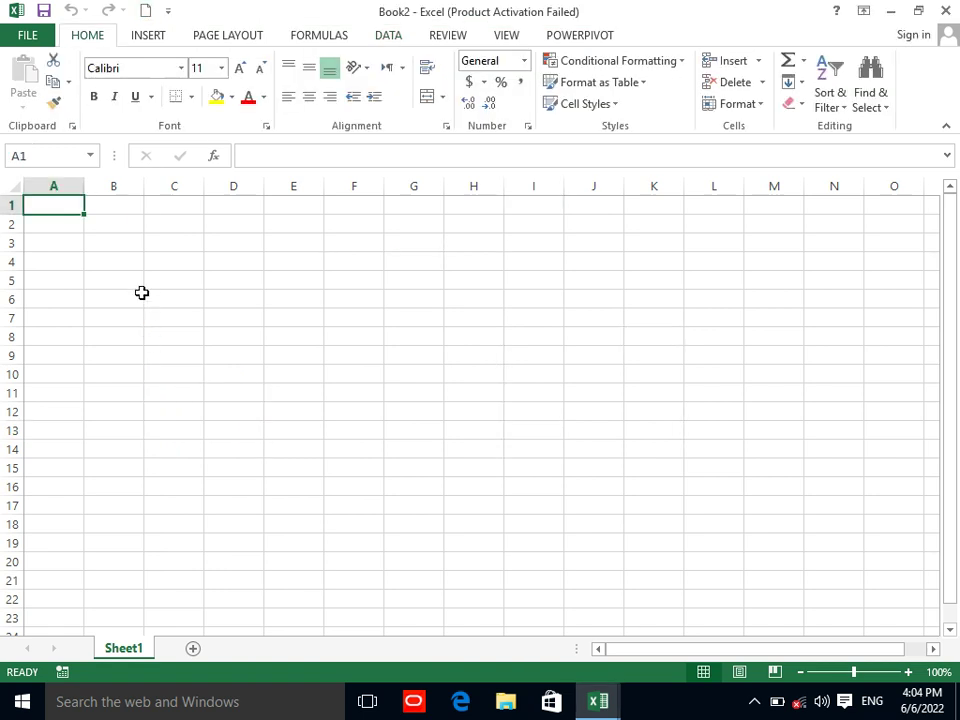
# Enter Name and Salary headings in B5:C5 with five names listed below.
pyautogui.click(118, 261)
pyautogui.moveTo(118, 261); pyautogui.dragTo(118, 249)
pyautogui.press('Down')
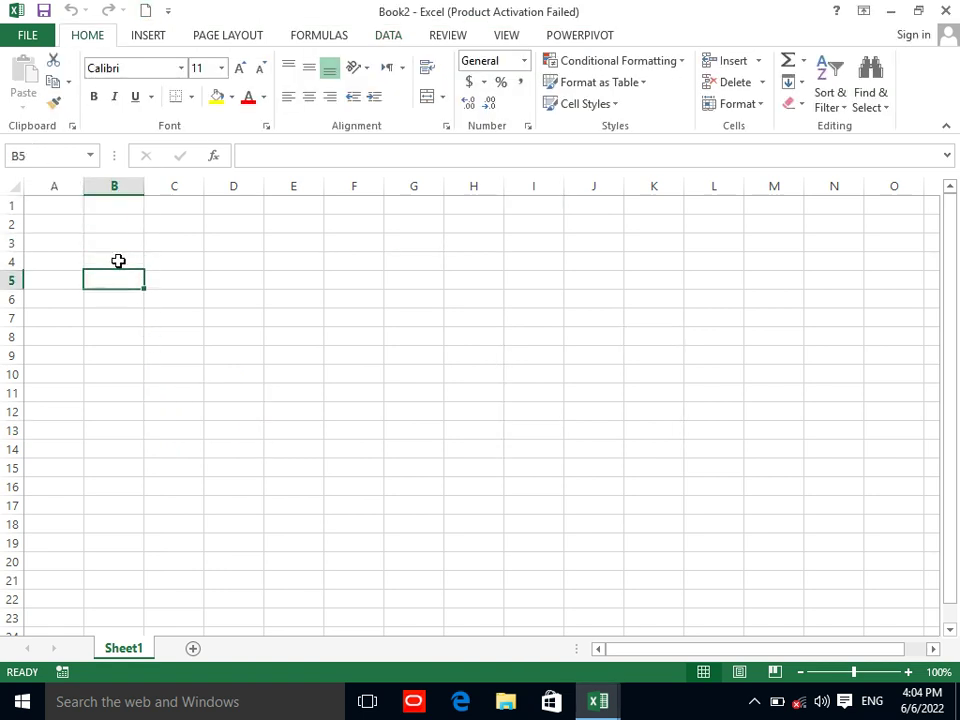
pyautogui.write('Name')
pyautogui.press('Tab')
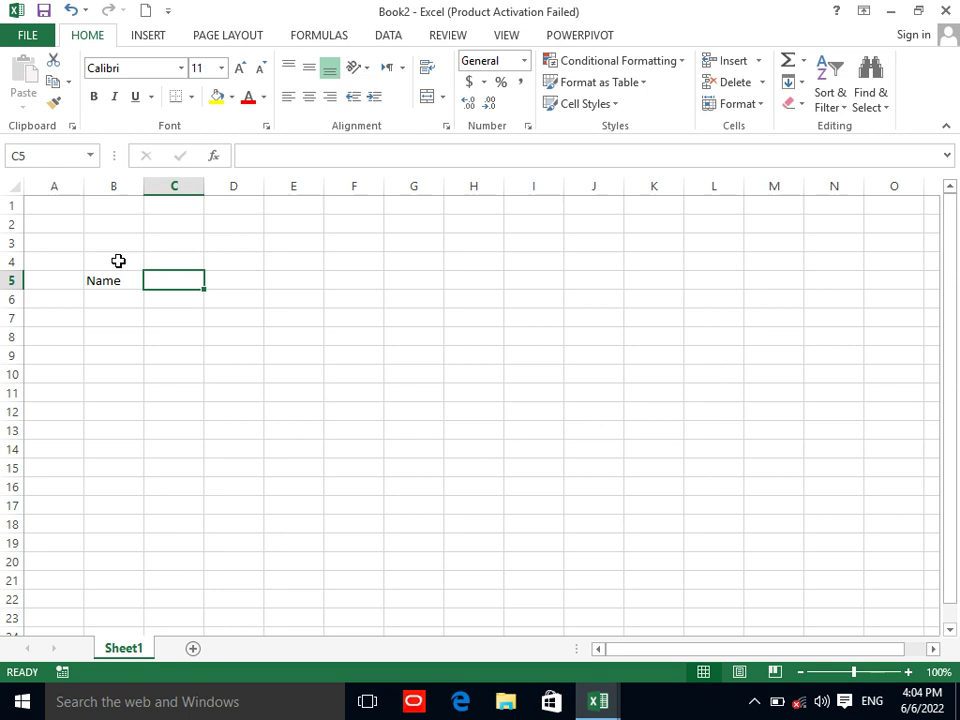
pyautogui.write('Salary')
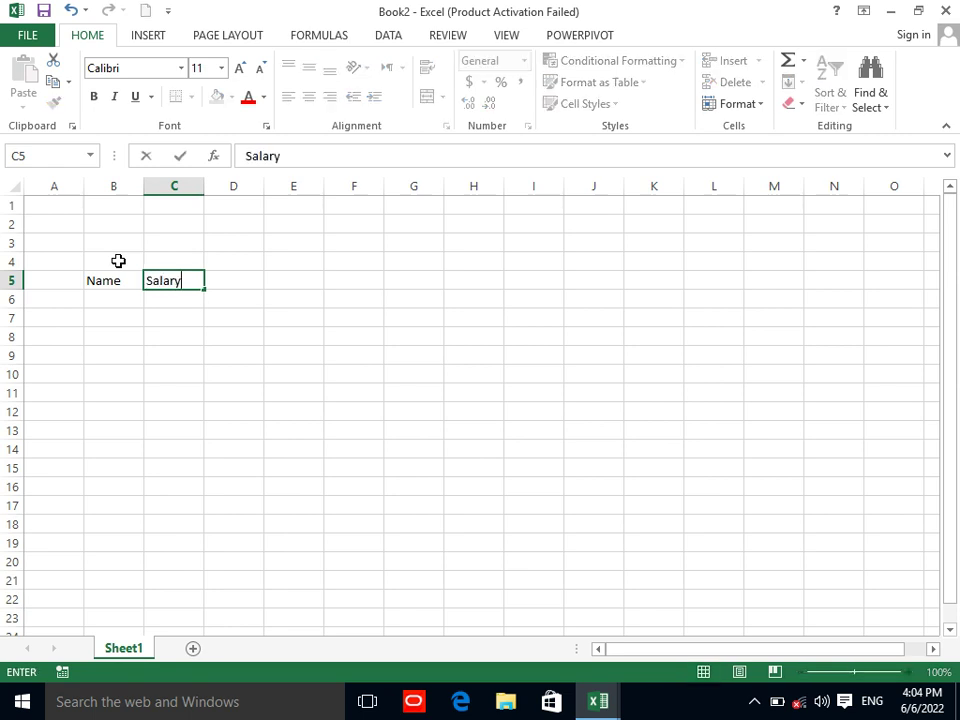
pyautogui.press('Return')
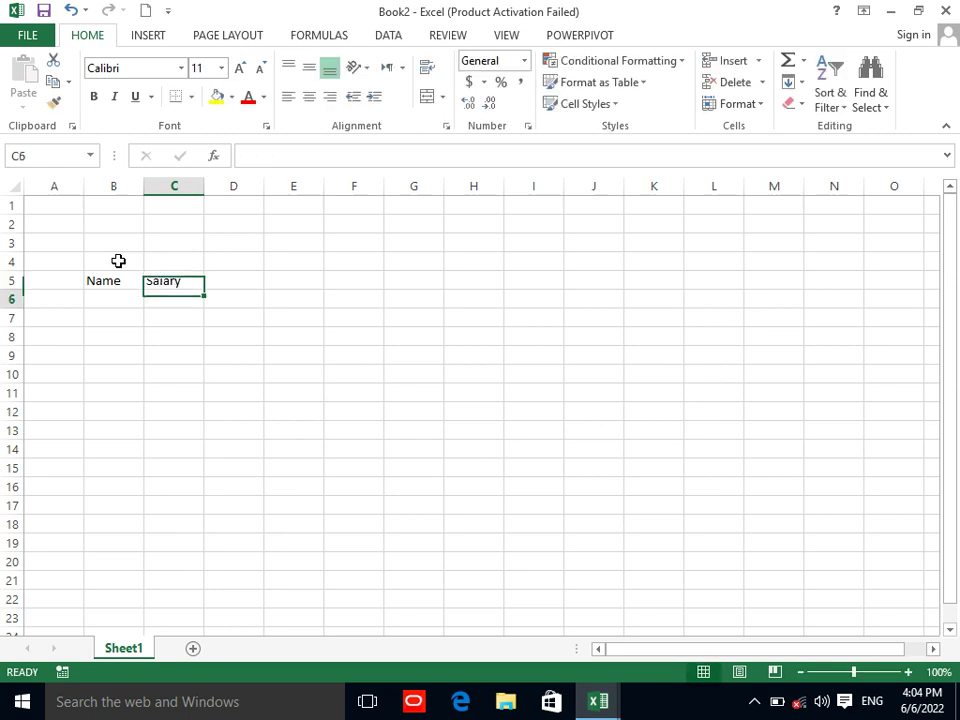
pyautogui.press('Left')
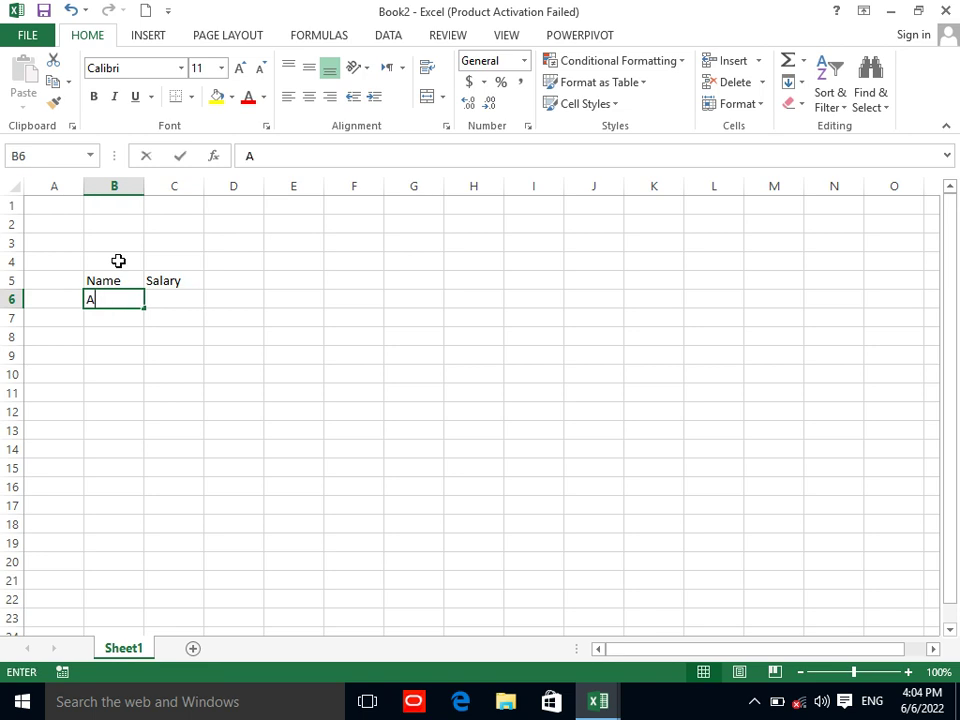
pyautogui.write('Ahm')
pyautogui.press('Return')
pyautogui.write('Abid')
pyautogui.press('Return')
pyautogui.write('Jan')
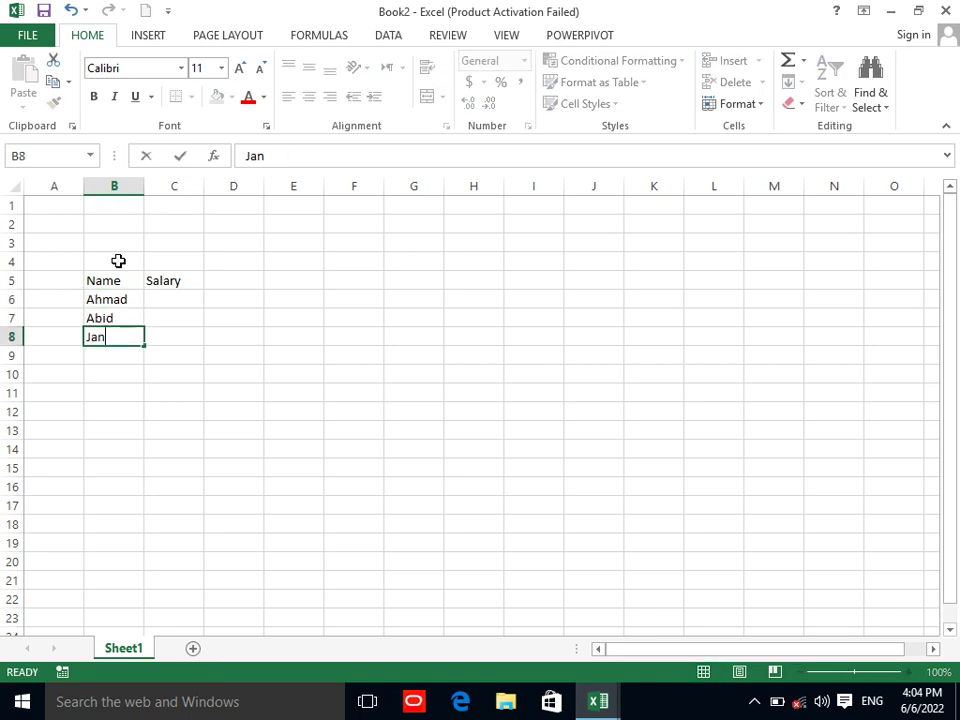
pyautogui.press('Return')
pyautogui.write('Khan')
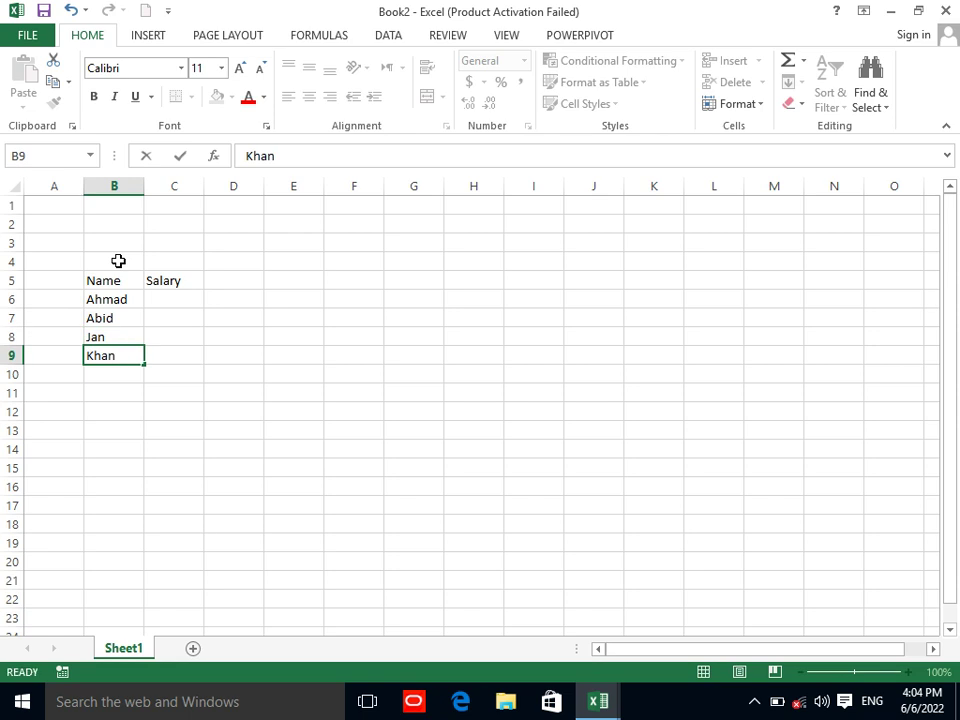
pyautogui.press('Return')
pyautogui.write('Wali')
pyautogui.hotkey('ctrl', 'Return')
# Fill salaries 1000 to 5000 into C6:C10 and copy the B5:C10 table.
pyautogui.press('Up')
pyautogui.press('Up')
pyautogui.press('Right')
pyautogui.press('Up')
pyautogui.press('Up')
pyautogui.press('Up')
pyautogui.press('Down')
pyautogui.write('100')
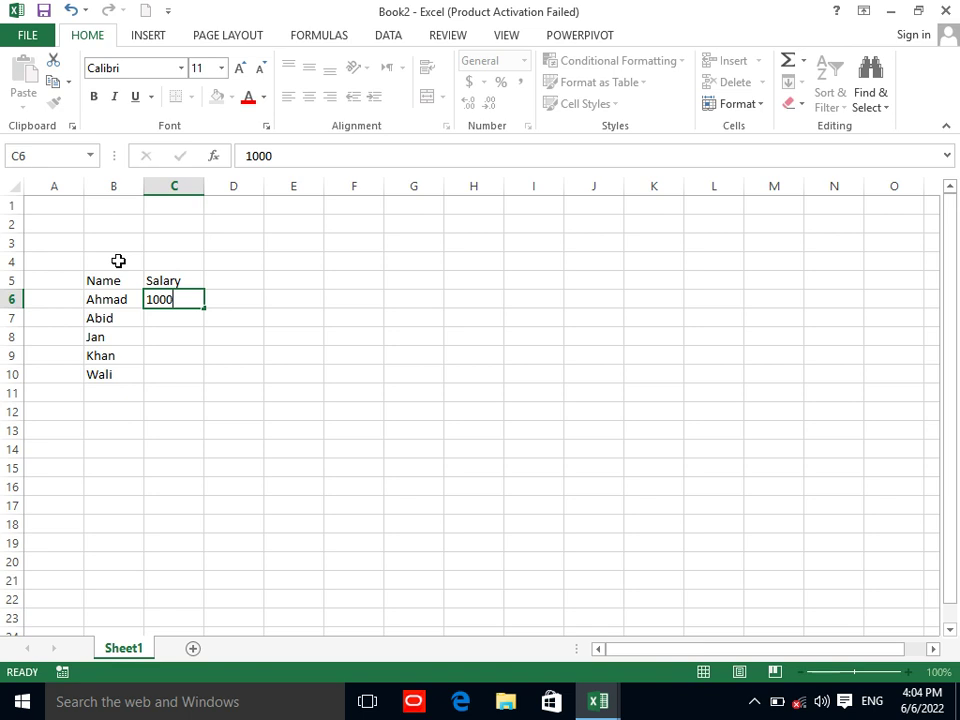
pyautogui.press('Return')
pyautogui.write('2000')
pyautogui.press('Return')
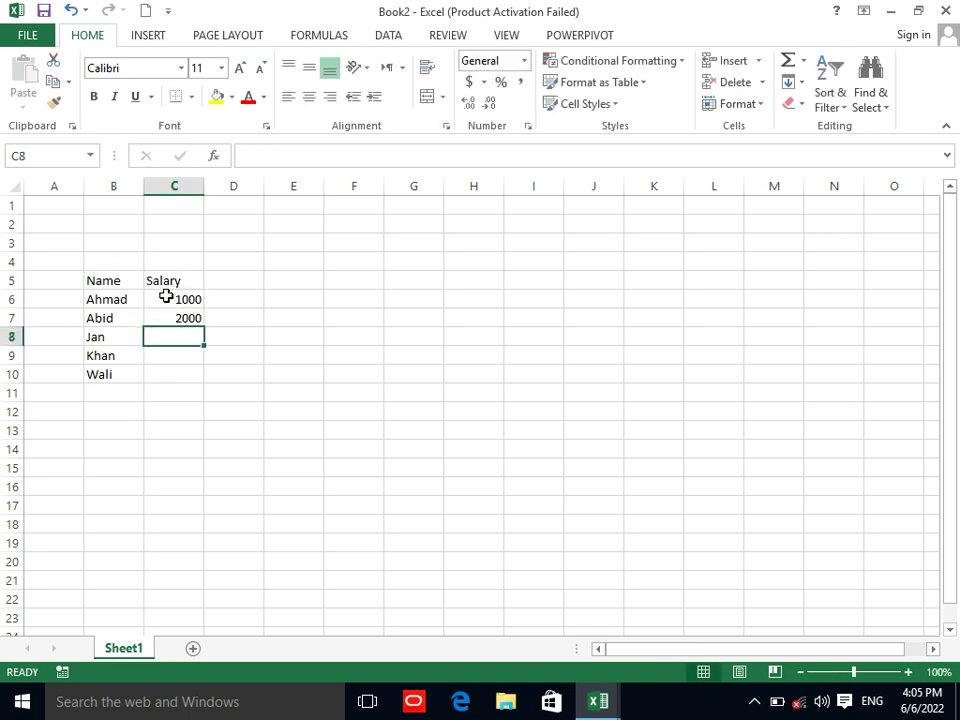
pyautogui.moveTo(166, 297); pyautogui.dragTo(197, 320)
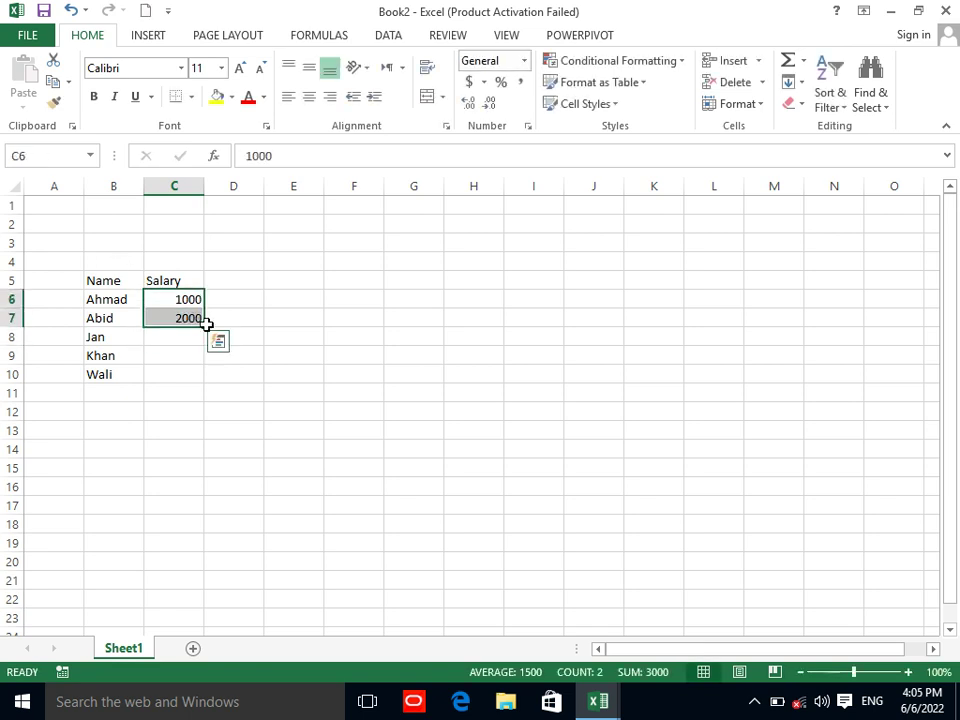
pyautogui.moveTo(204, 327); pyautogui.dragTo(201, 385)
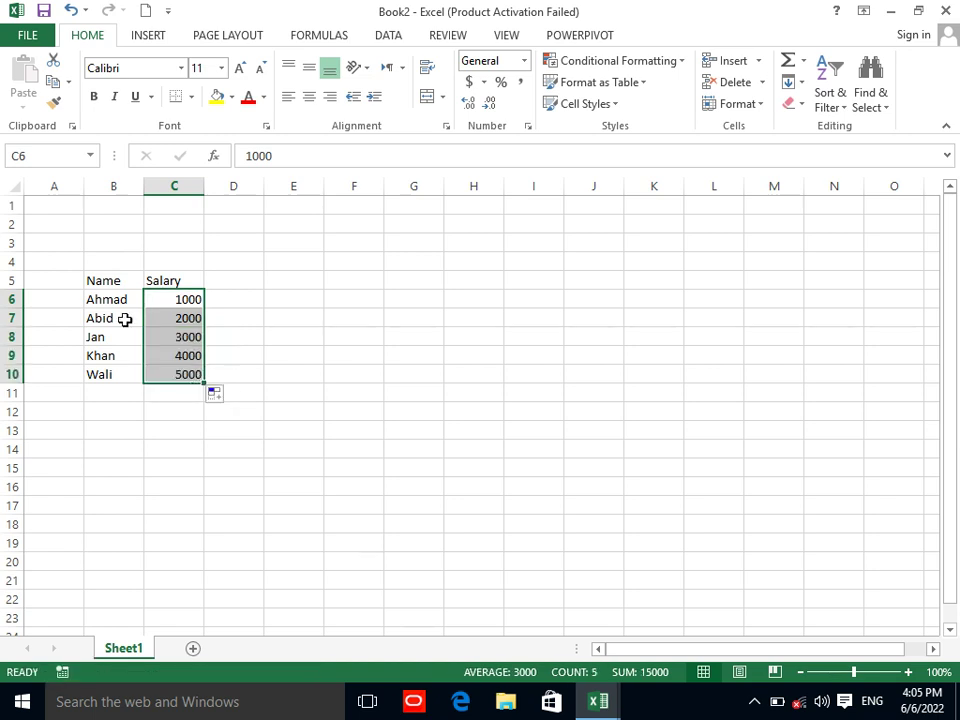
pyautogui.moveTo(102, 280); pyautogui.dragTo(184, 373)
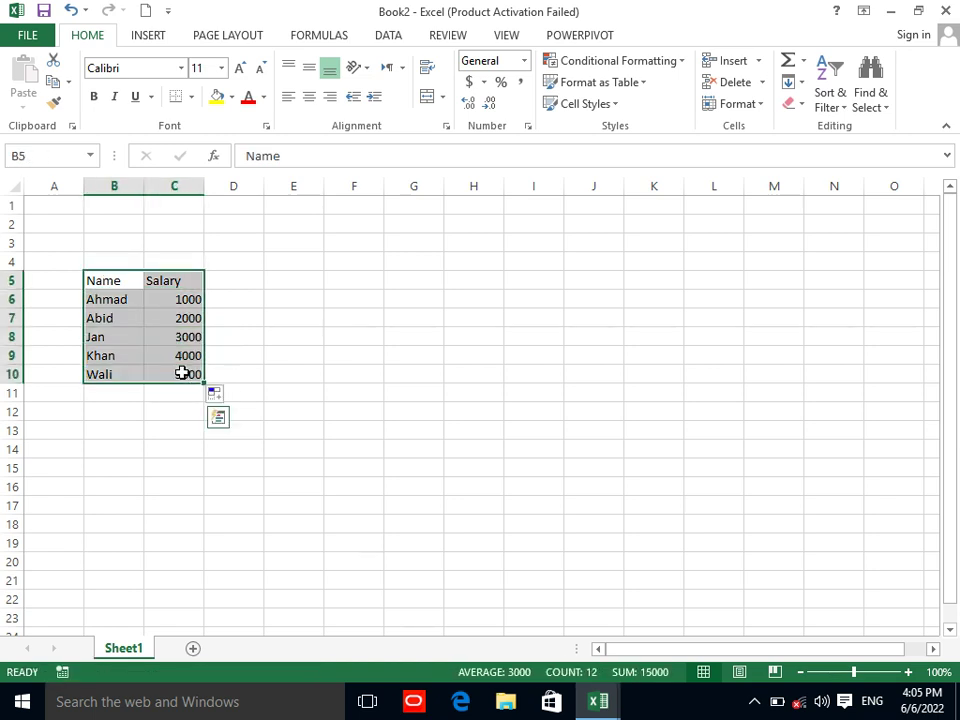
pyautogui.hotkey('ctrl', 'c')
# Paste the Name/Salary table into two new sheets, Sheet2 and Sheet3.
pyautogui.click(193, 648)
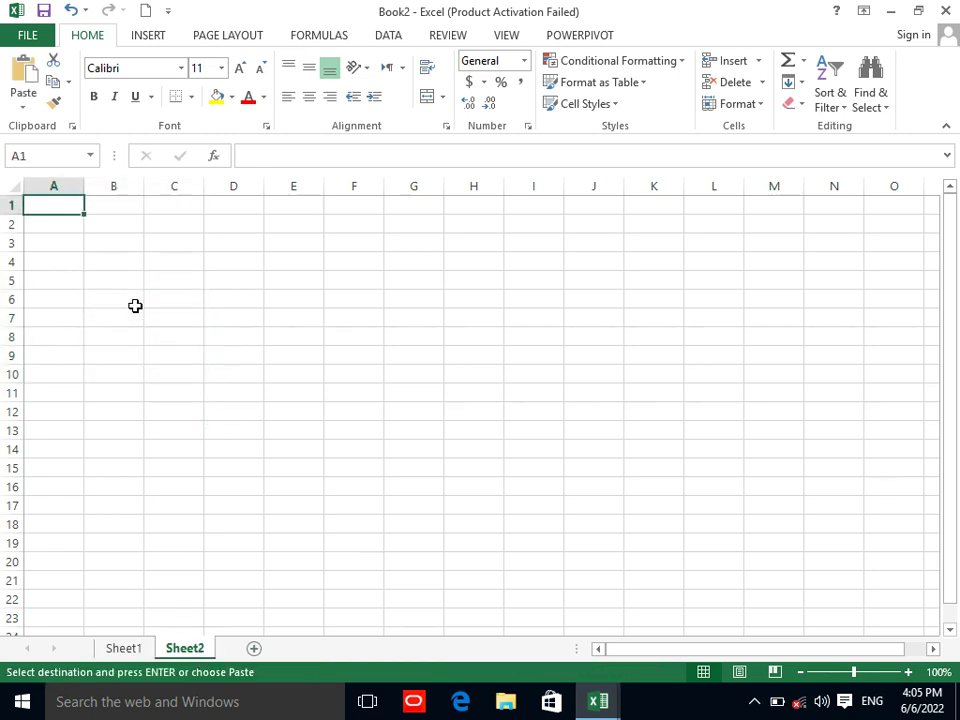
pyautogui.hotkey('ctrl', 'v')
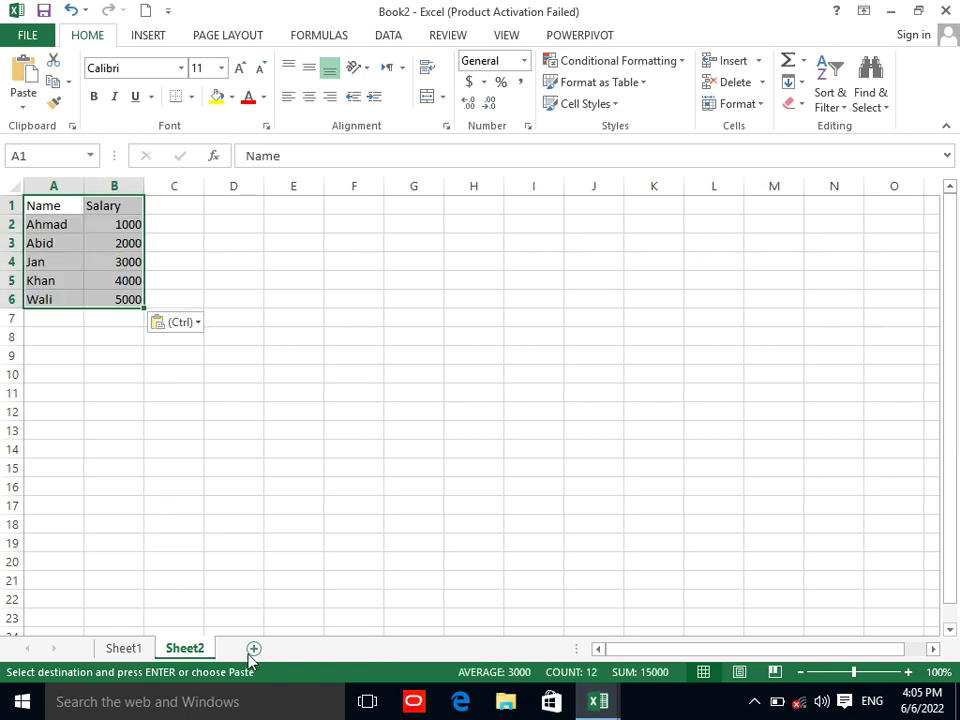
pyautogui.click(253, 648)
pyautogui.hotkey('ctrl', 'v')
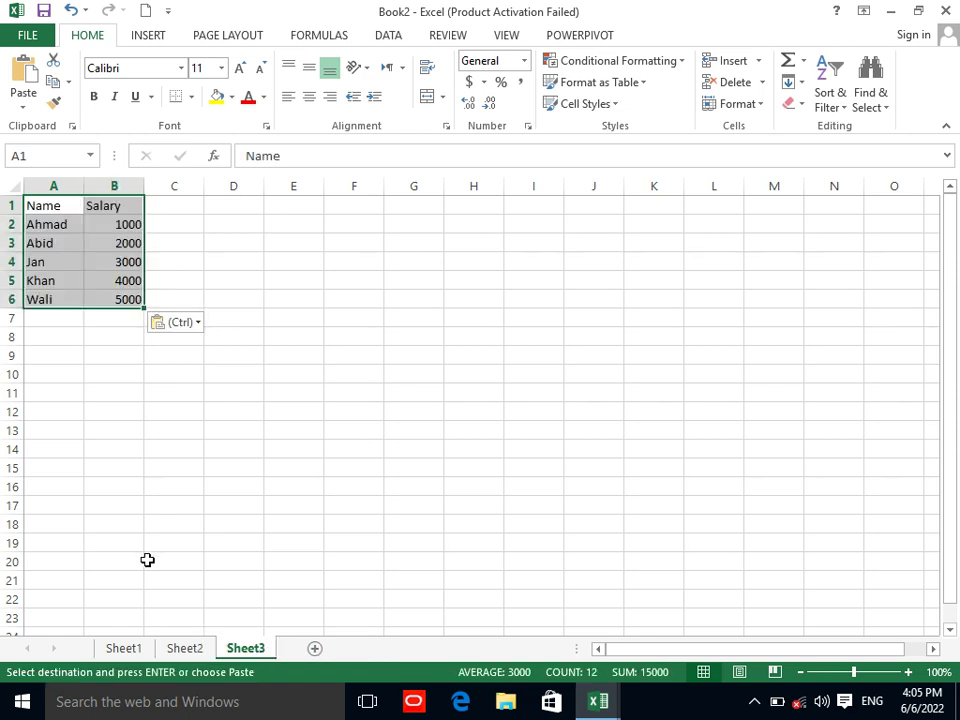
# Rename the three sheets Marh, April and may.
pyautogui.click(118, 650)
pyautogui.rightClick(118, 650)
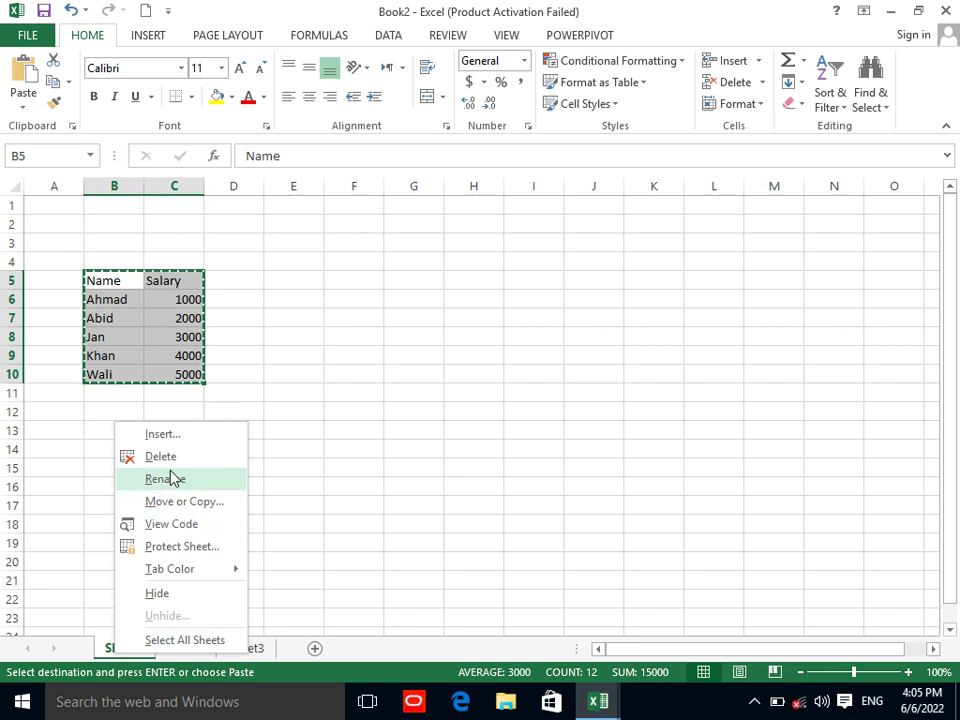
pyautogui.press('Escape')
pyautogui.write('Marh')
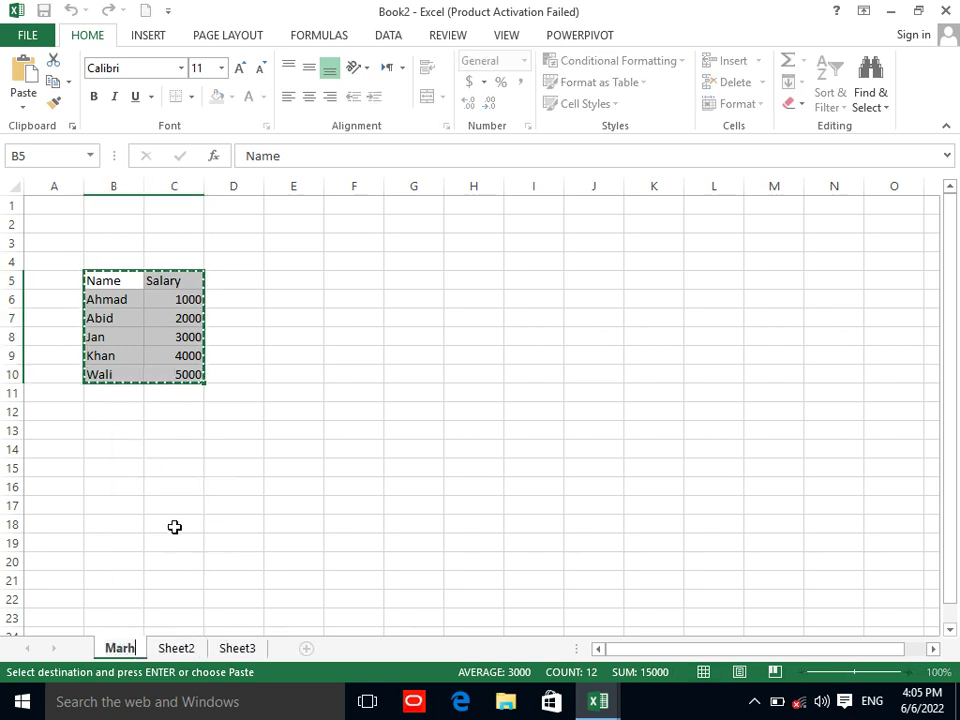
pyautogui.rightClick(178, 648)
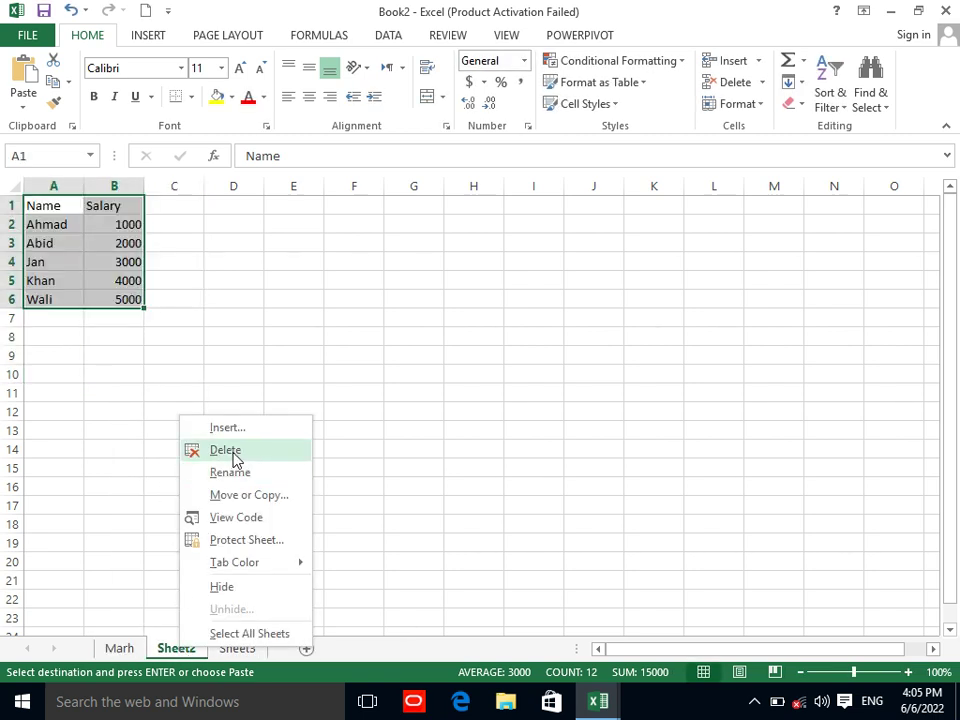
pyautogui.click(238, 478)
pyautogui.write('April')
pyautogui.press('Return')
pyautogui.rightClick(236, 647)
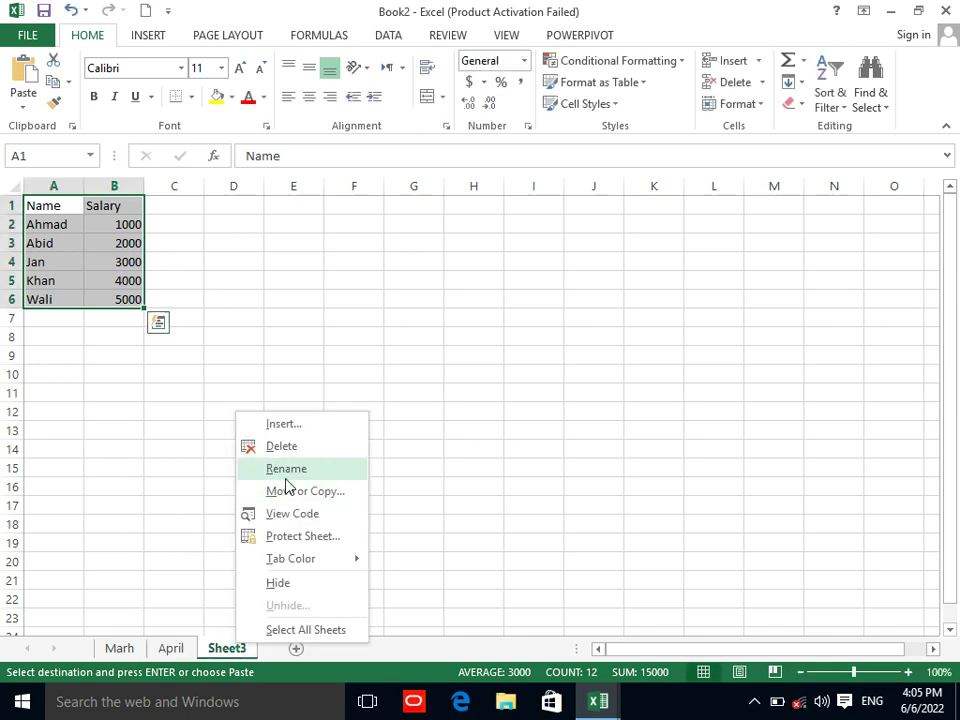
pyautogui.click(286, 469)
pyautogui.write('may')
pyautogui.press('Return')
pyautogui.click(286, 597)
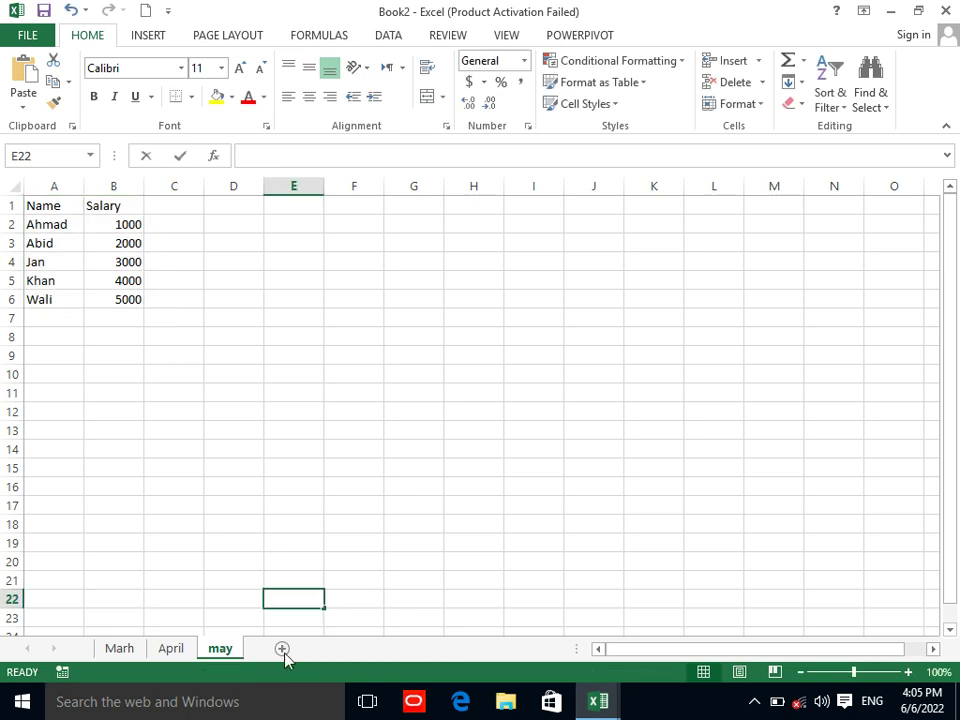
# Insert Sheet4, type Tot in A1, and rename the sheet total.
pyautogui.click(190, 510)
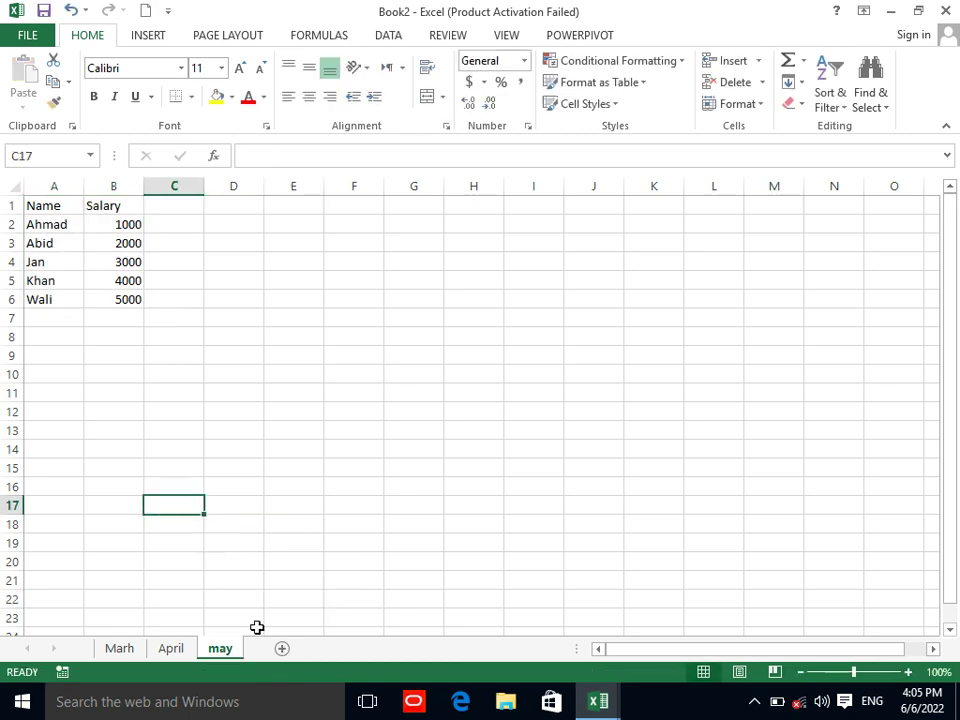
pyautogui.hotkey('shift', 'F11')
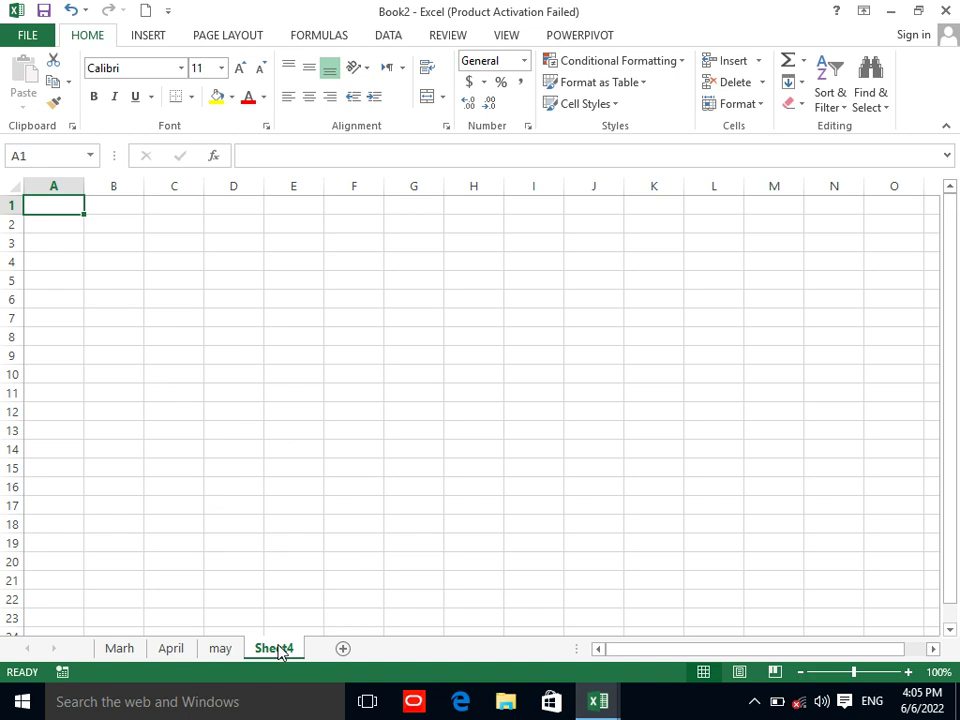
pyautogui.write('Tot')
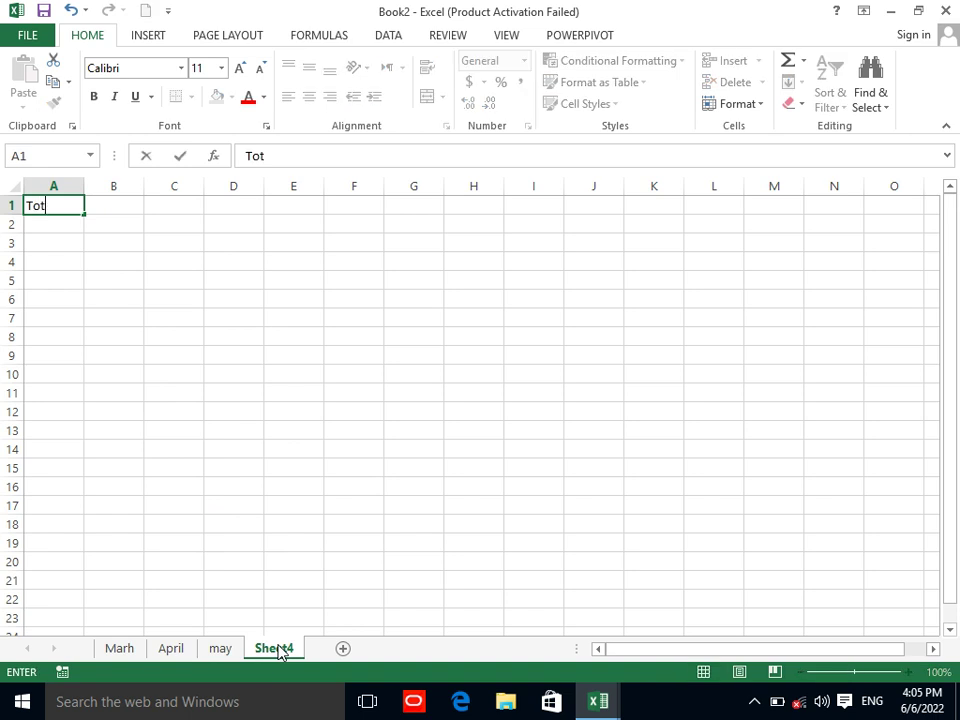
pyautogui.rightClick(279, 652)
pyautogui.click(320, 465)
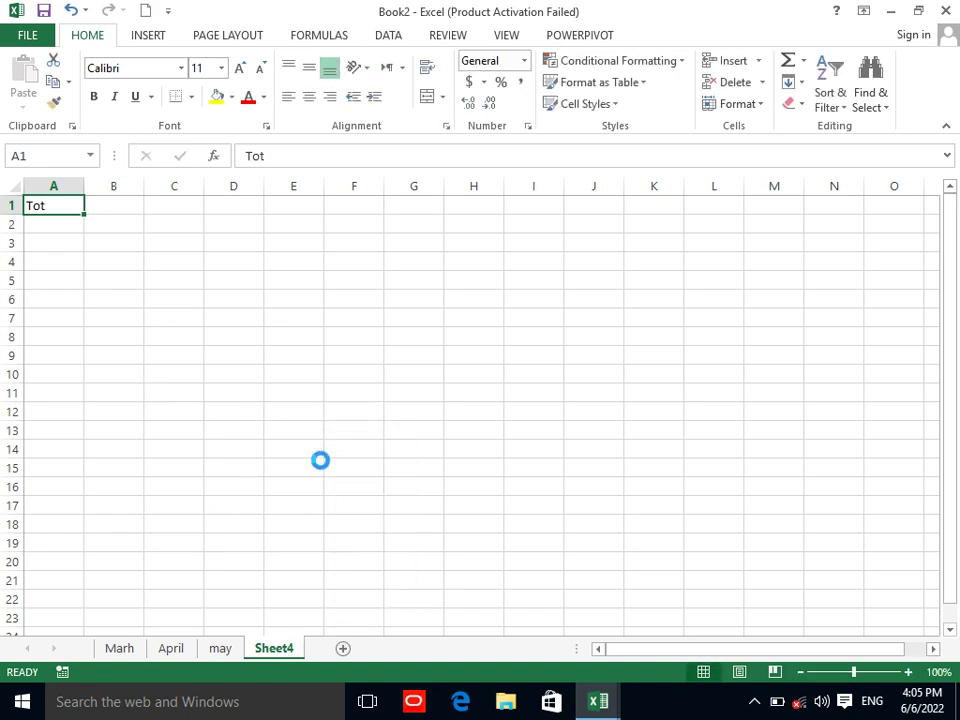
pyautogui.write('ta')
pyautogui.write('otal')
pyautogui.click(227, 650)
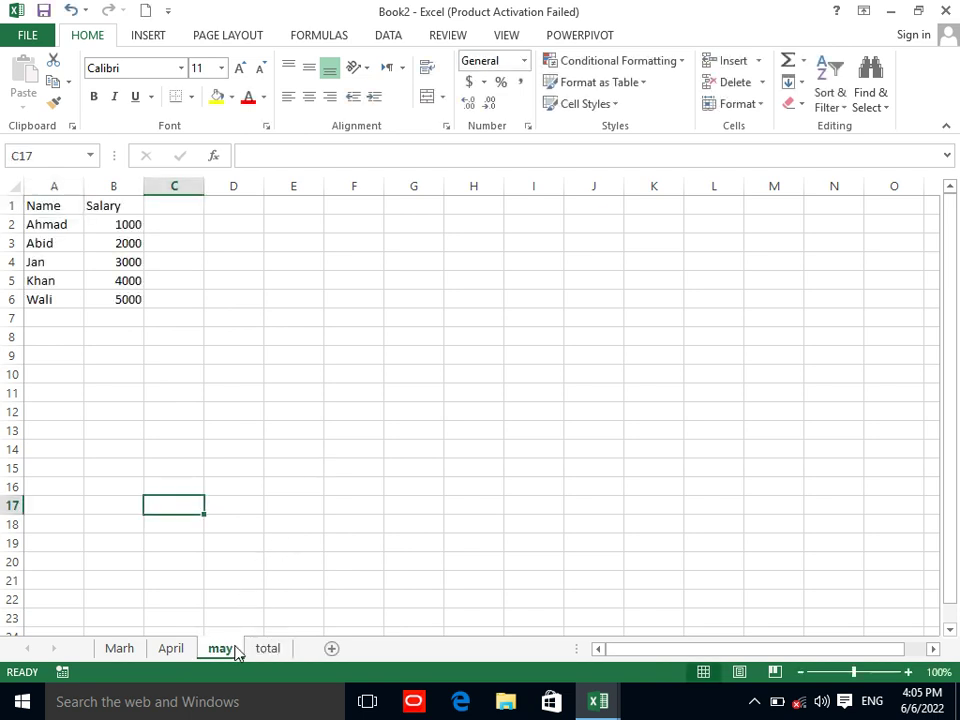
pyautogui.click(270, 646)
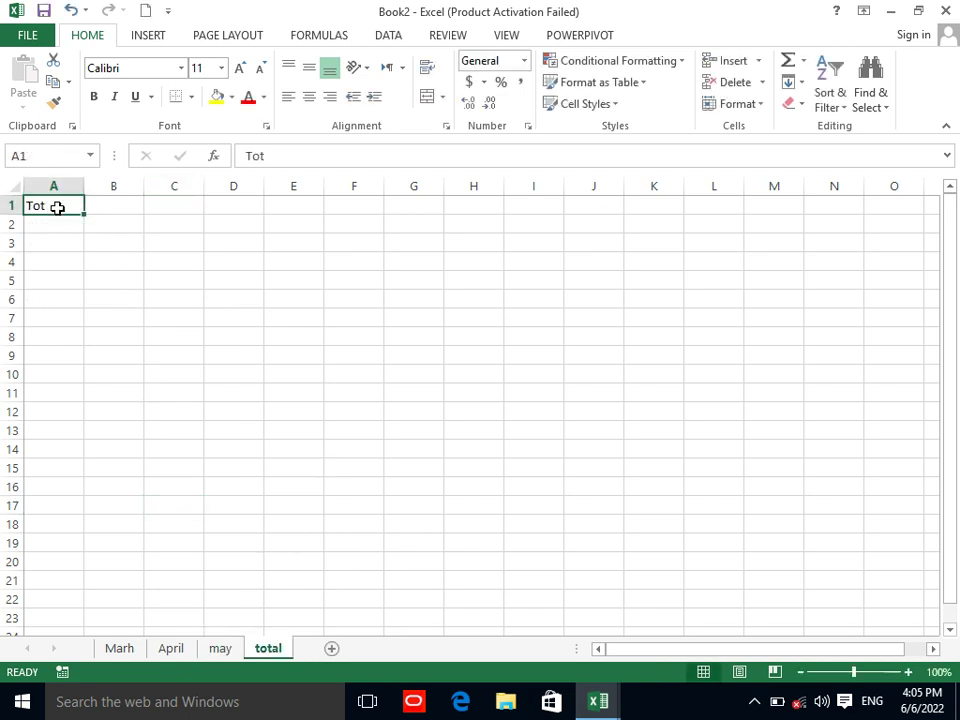
pyautogui.click(136, 332)
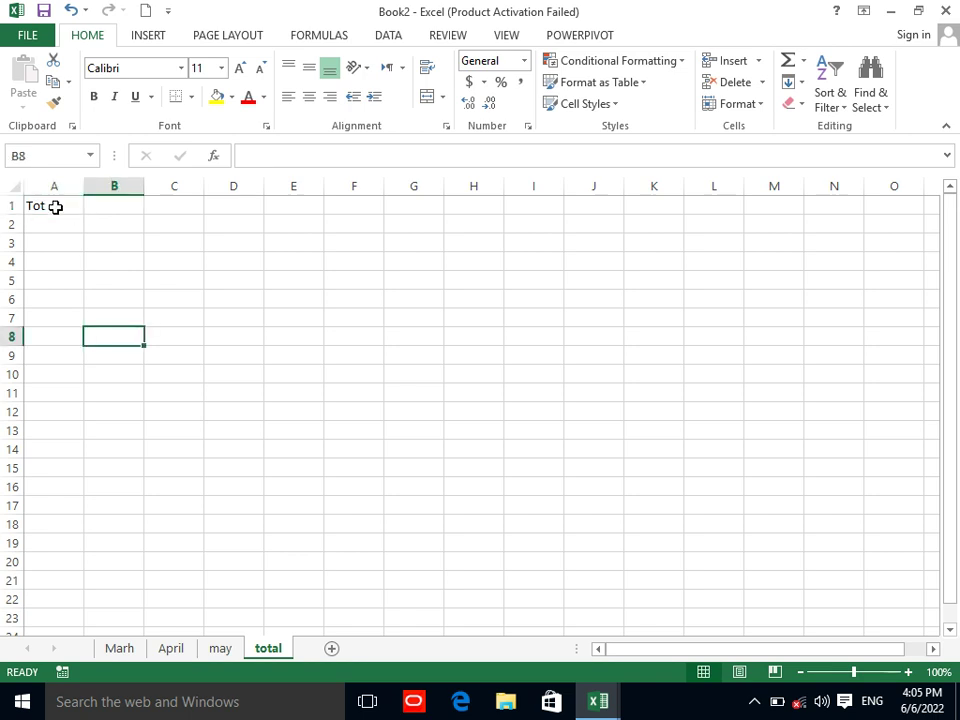
pyautogui.click(56, 207)
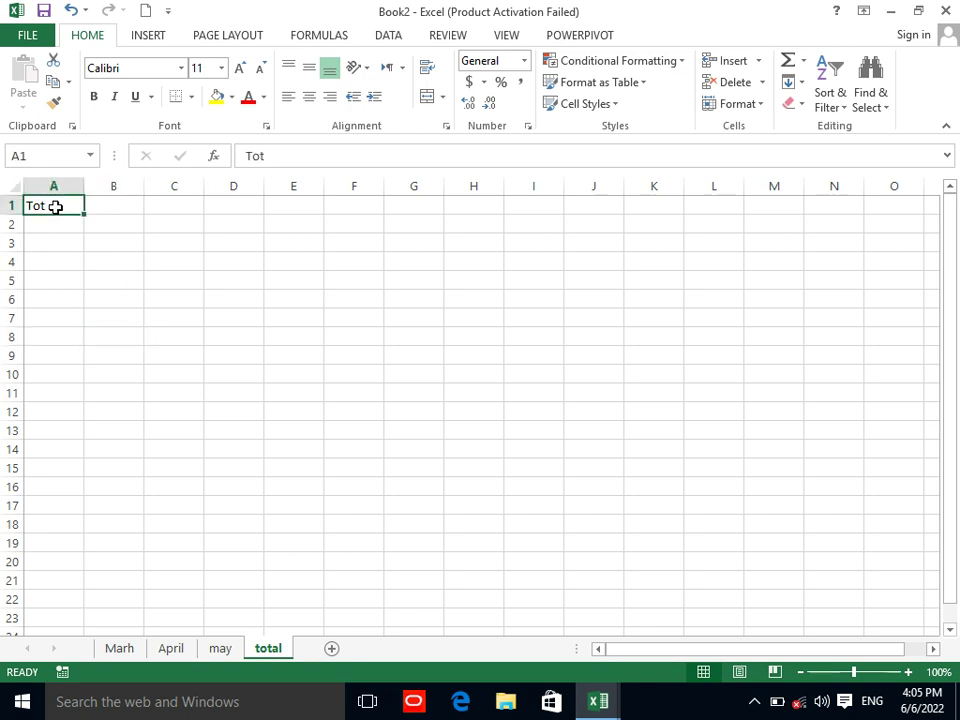
# Copy the April table onto the total sheet and clear its salaries in B2:B6.
pyautogui.click(170, 650)
pyautogui.hotkey('ctrl', 'c')
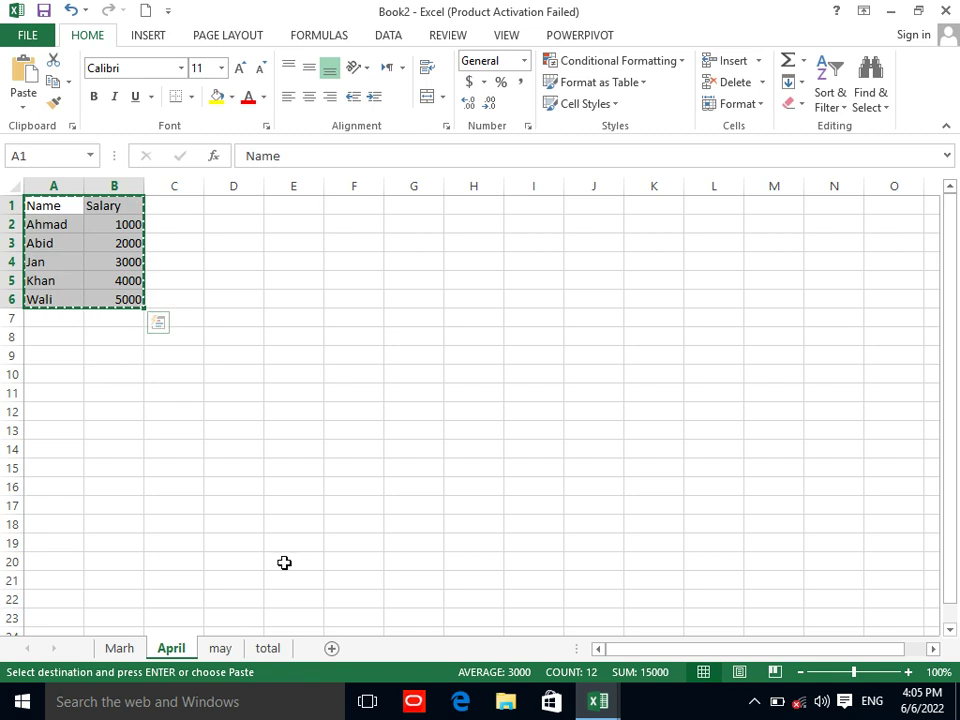
pyautogui.click(268, 649)
pyautogui.hotkey('ctrl', 'v')
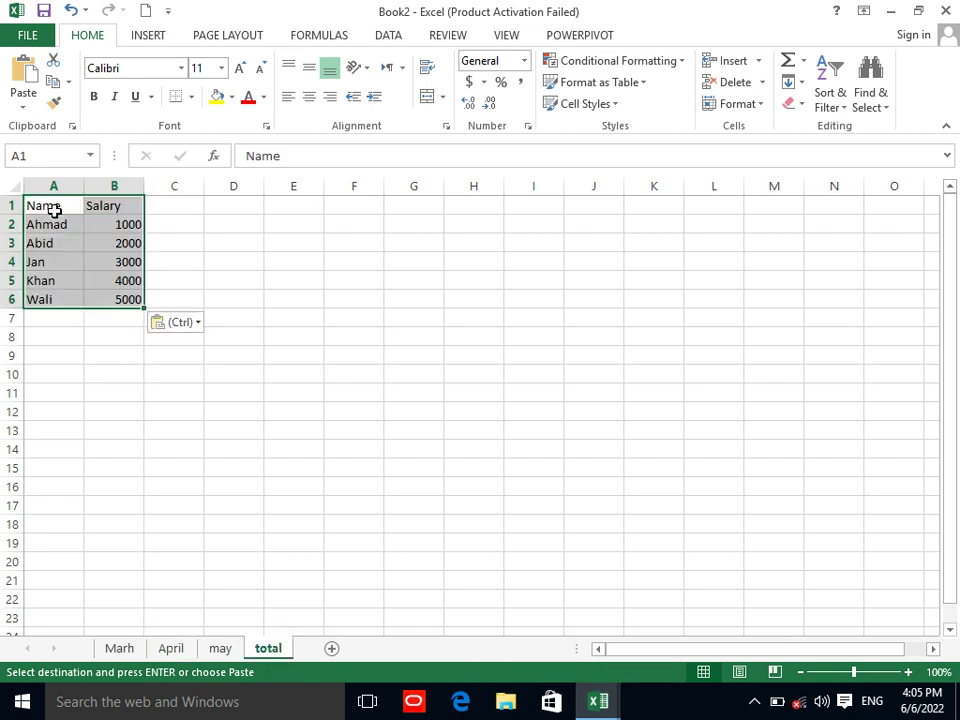
pyautogui.moveTo(102, 224); pyautogui.dragTo(122, 299)
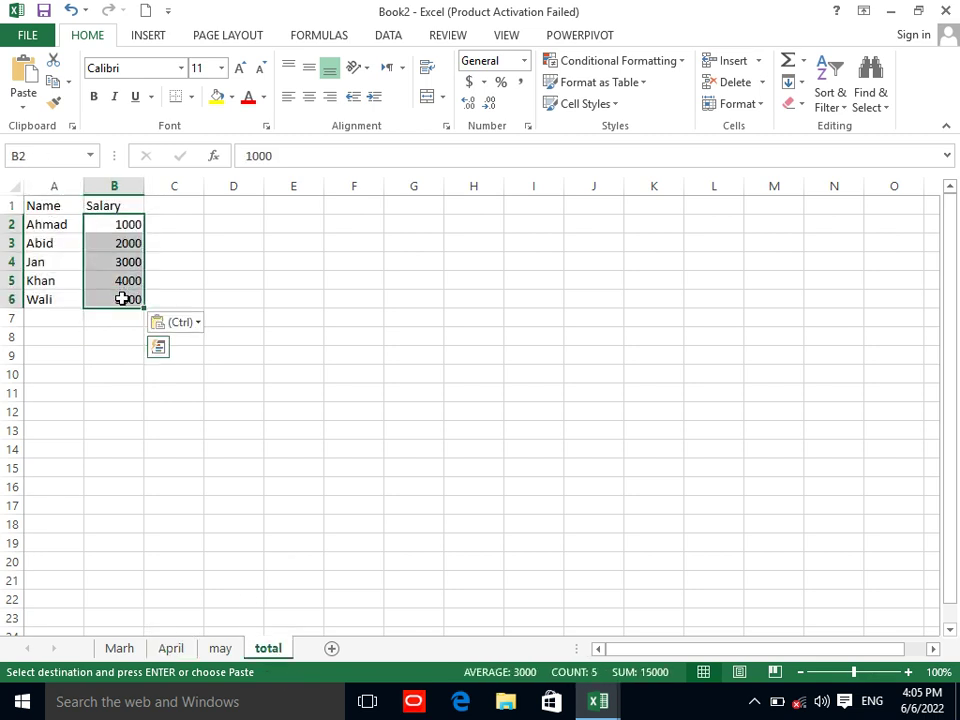
pyautogui.press('Delete')
pyautogui.moveTo(57, 207); pyautogui.dragTo(133, 296)
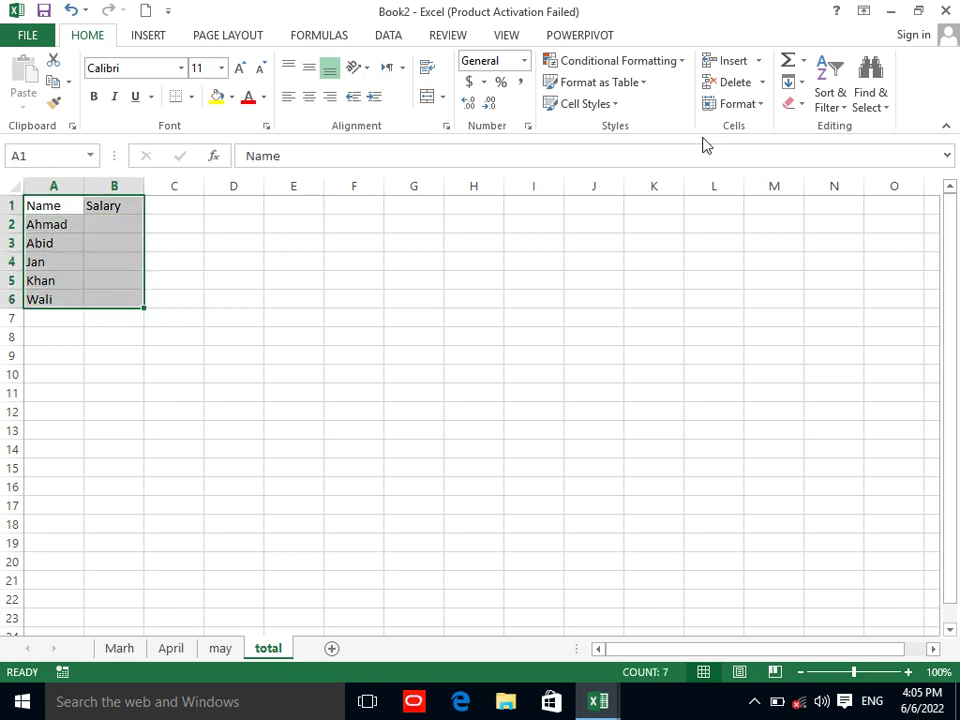
# In Consolidate, add the Marh salaries C6:C10 as a source reference.
pyautogui.click(388, 37)
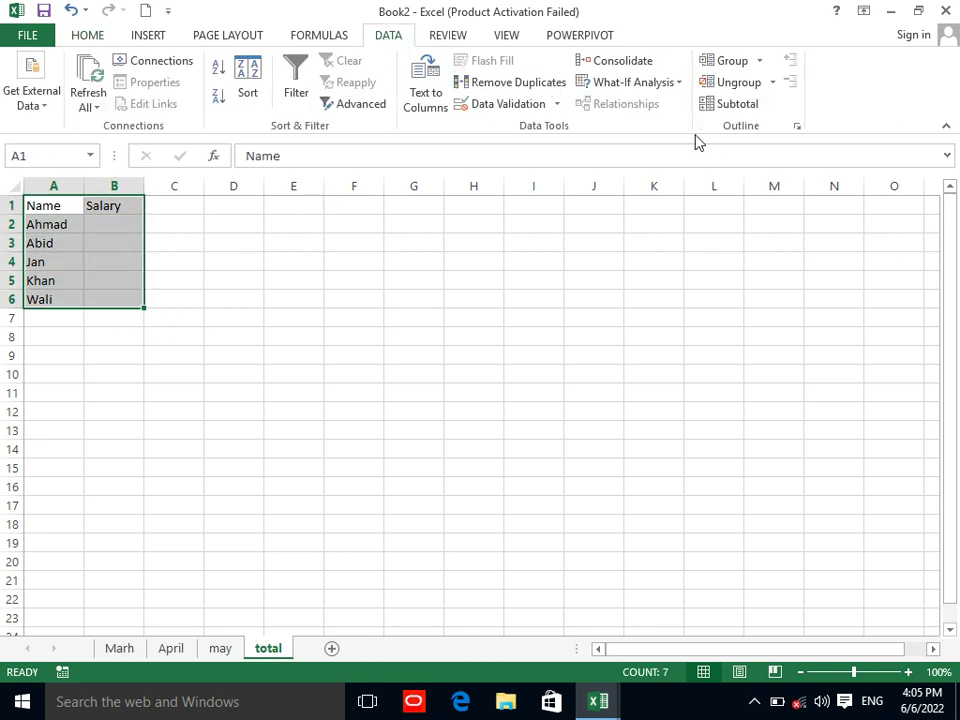
pyautogui.click(630, 62)
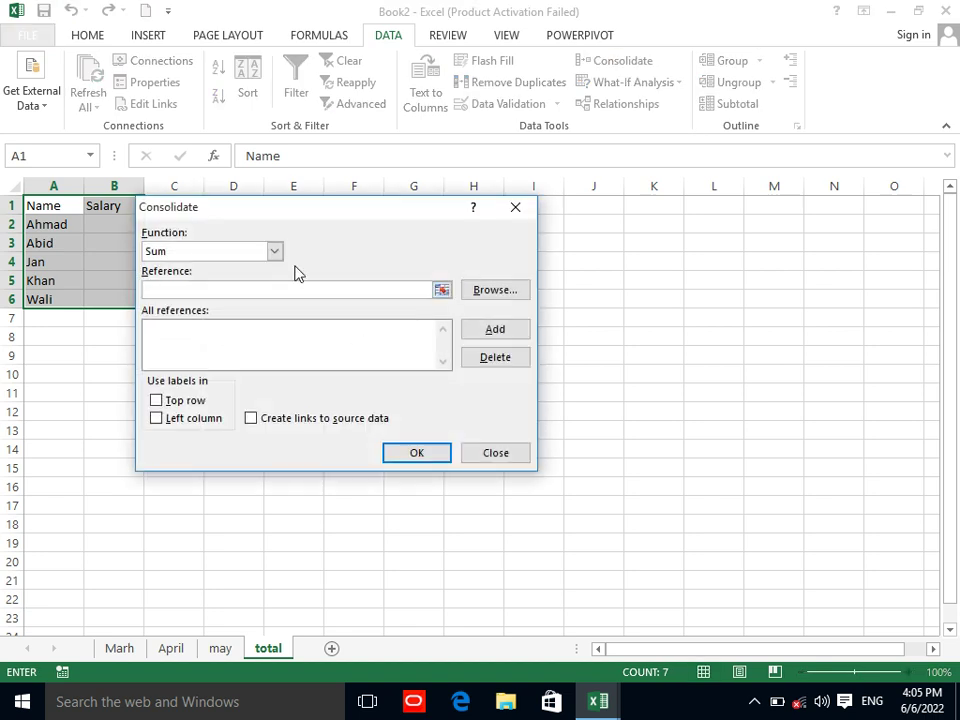
pyautogui.click(440, 292)
pyautogui.moveTo(115, 225); pyautogui.dragTo(118, 305)
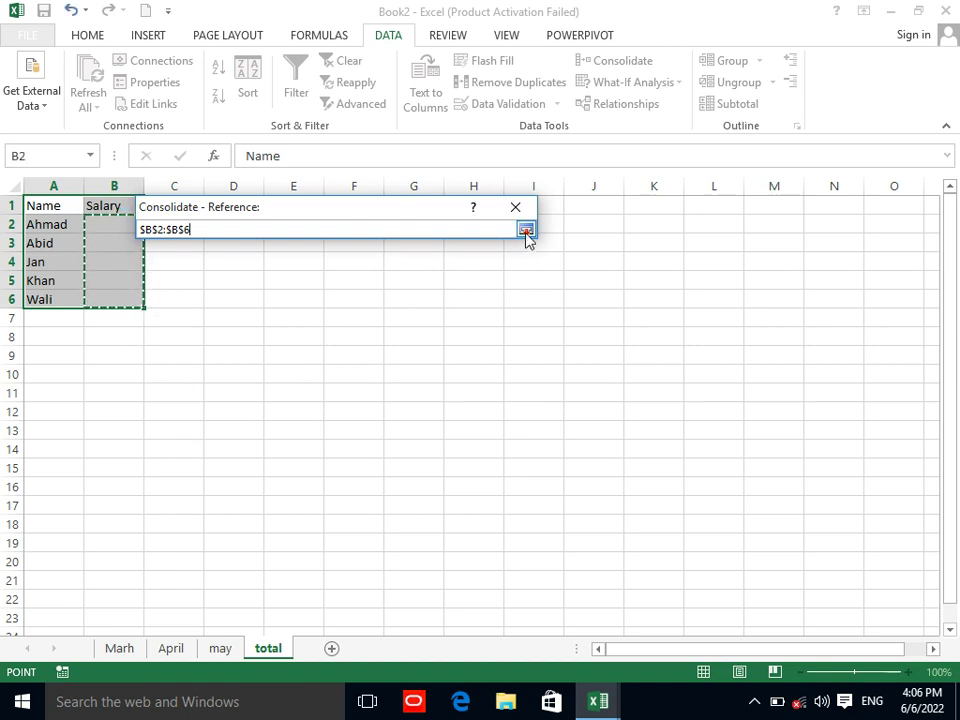
pyautogui.click(526, 229)
pyautogui.click(443, 288)
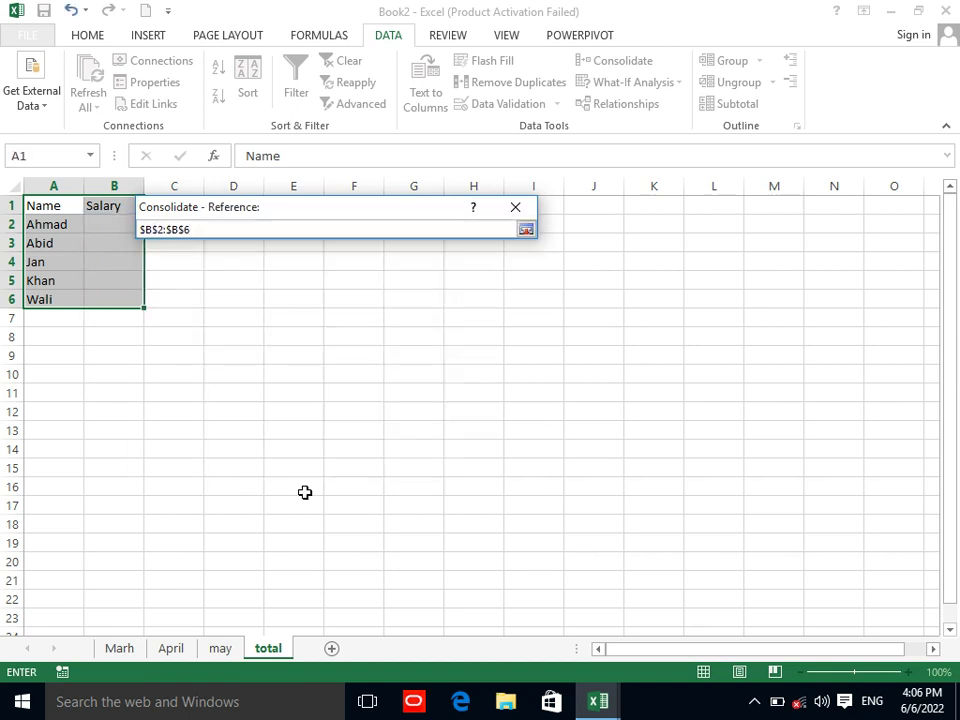
pyautogui.click(121, 649)
pyautogui.moveTo(187, 308); pyautogui.dragTo(186, 372)
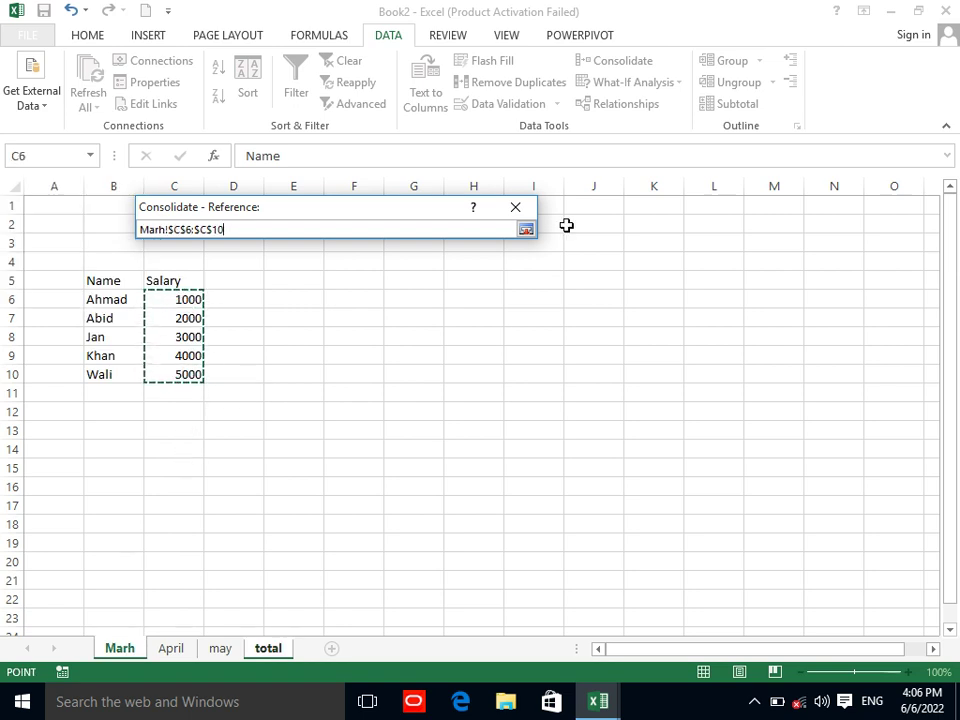
pyautogui.click(526, 229)
pyautogui.click(495, 329)
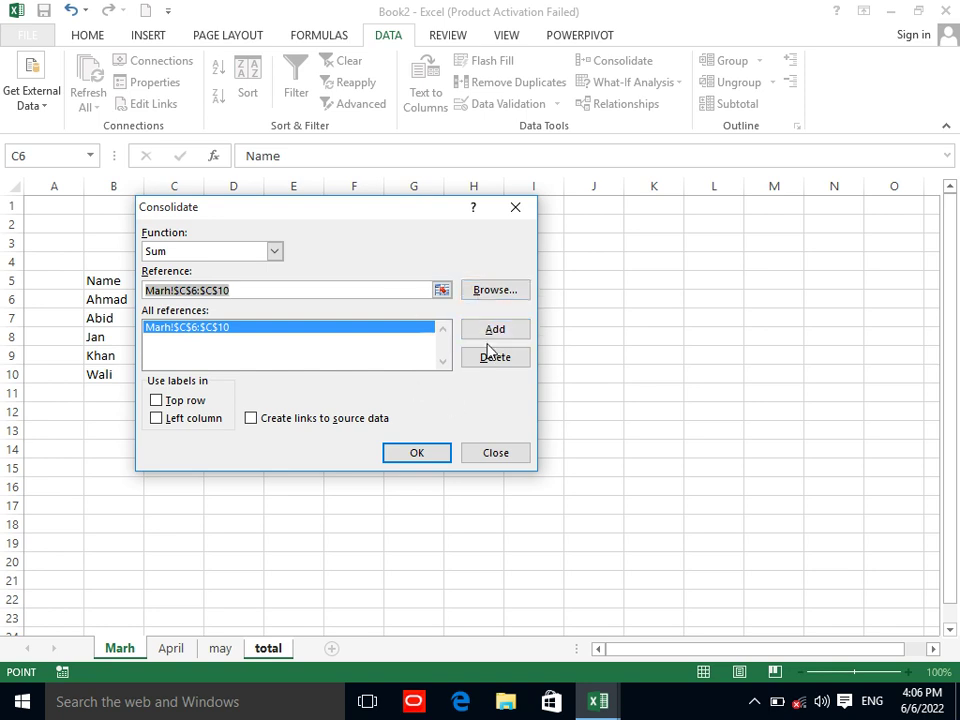
pyautogui.press('Return')
pyautogui.click(482, 398)
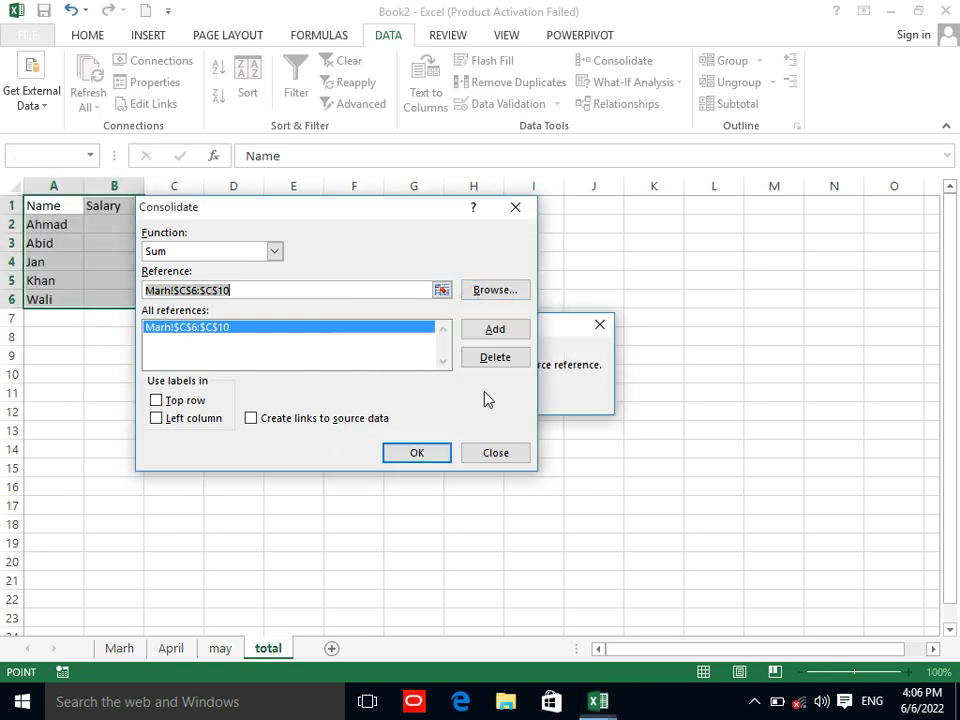
# Add April and may B2:B6 sources and run the Sum consolidation, which fails on overlap.
pyautogui.click(440, 289)
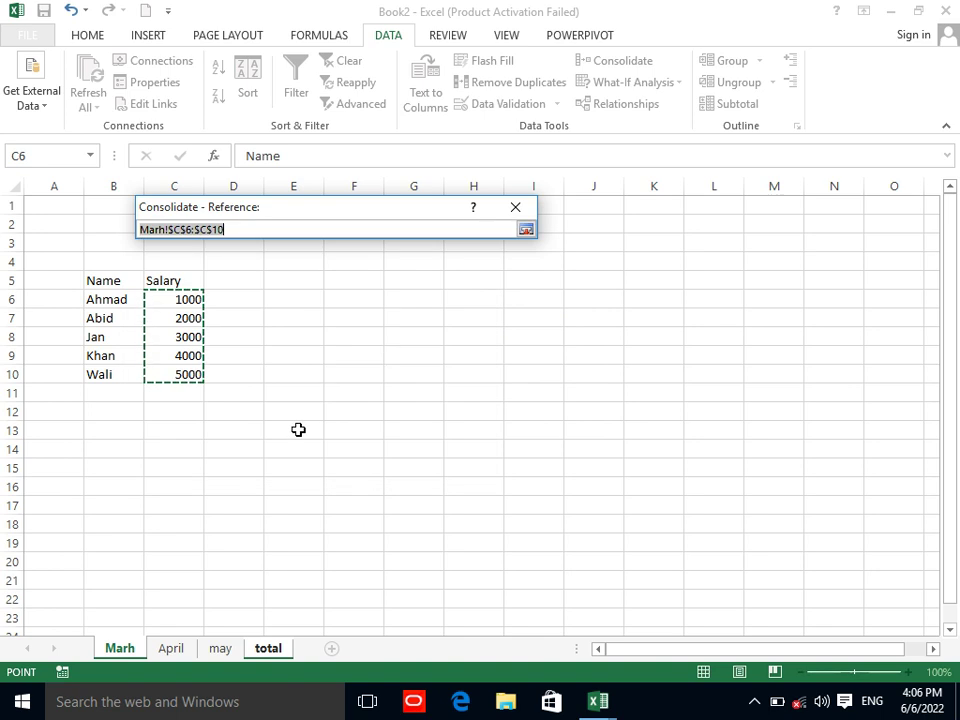
pyautogui.click(170, 648)
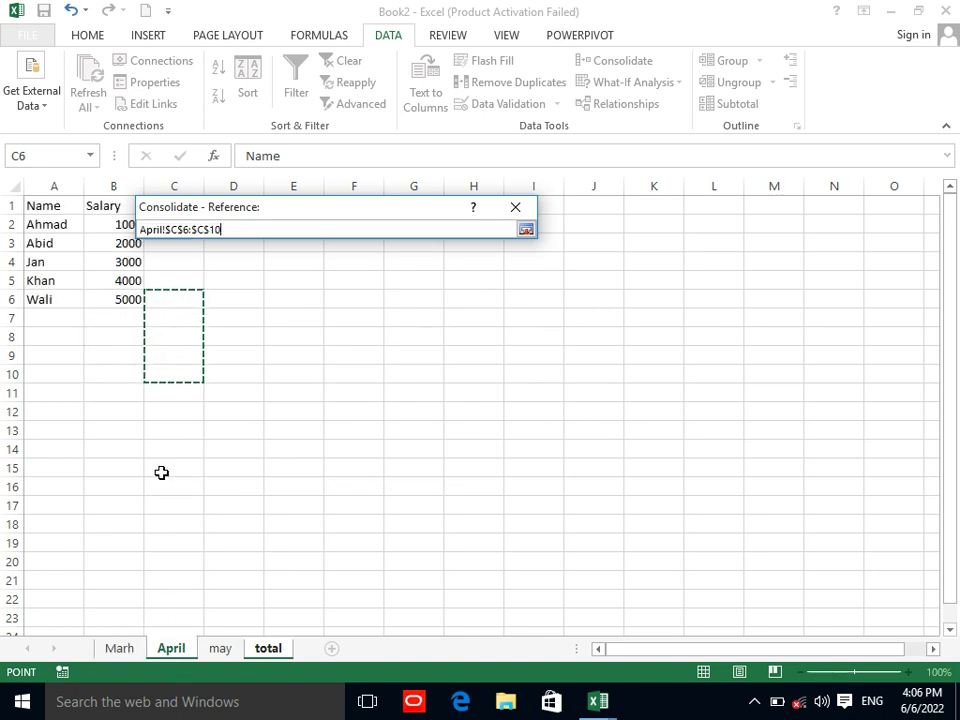
pyautogui.moveTo(110, 224); pyautogui.dragTo(116, 291)
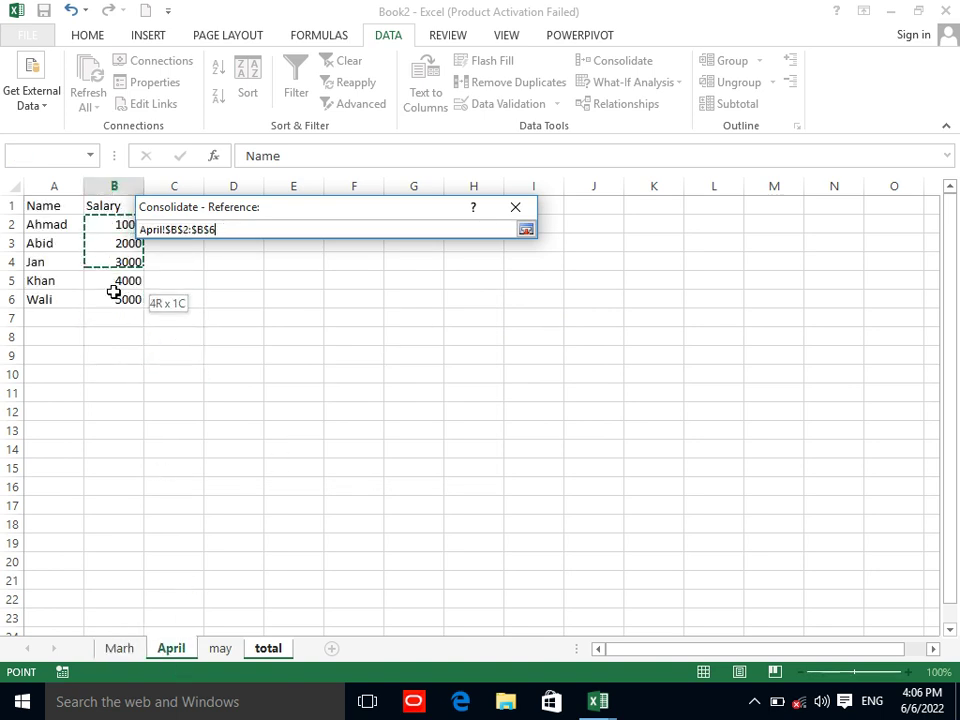
pyautogui.click(527, 230)
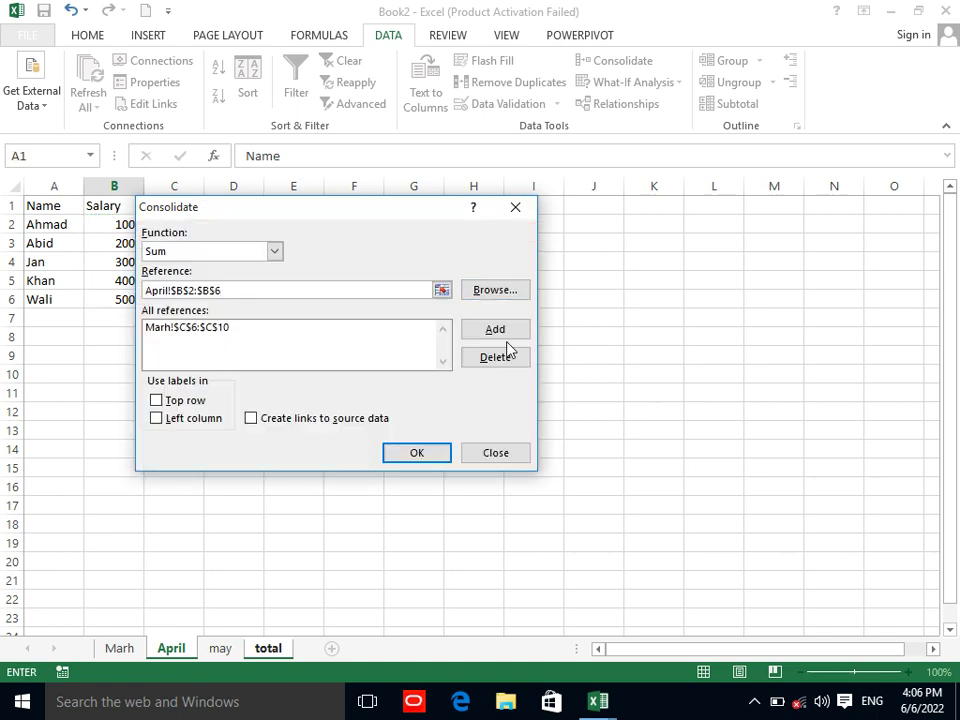
pyautogui.click(500, 330)
pyautogui.click(442, 291)
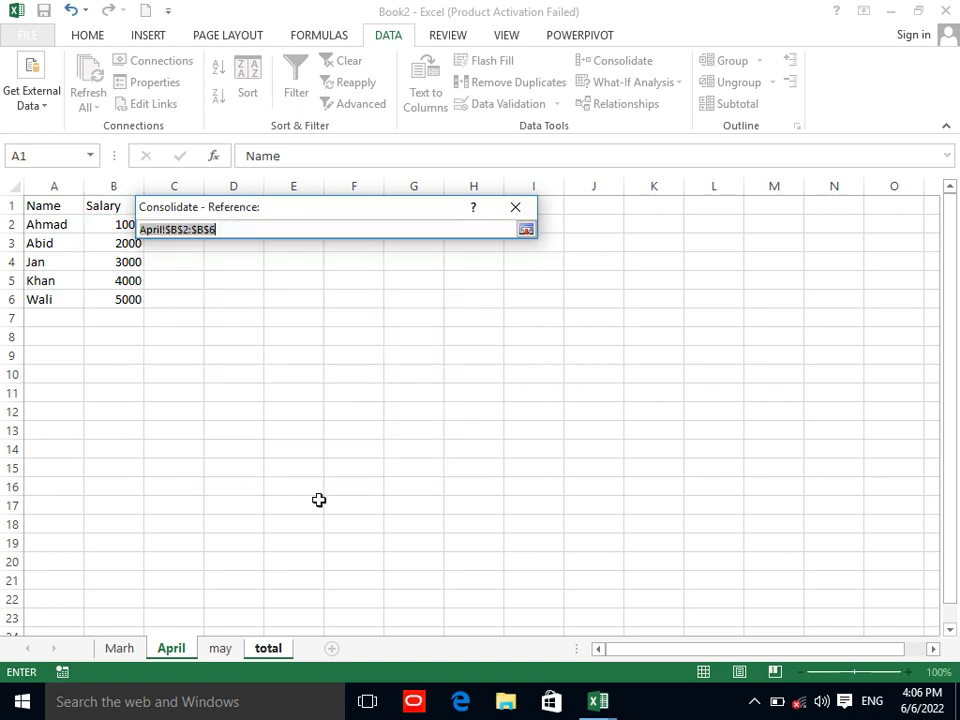
pyautogui.click(220, 649)
pyautogui.moveTo(111, 226); pyautogui.dragTo(120, 299)
pyautogui.click(526, 229)
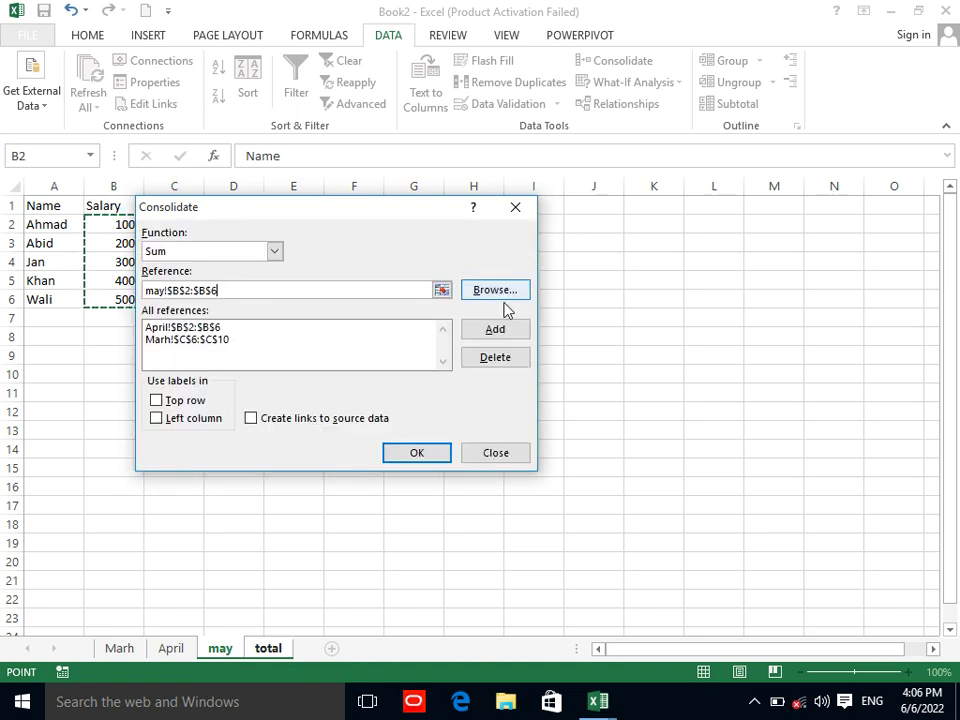
pyautogui.click(497, 329)
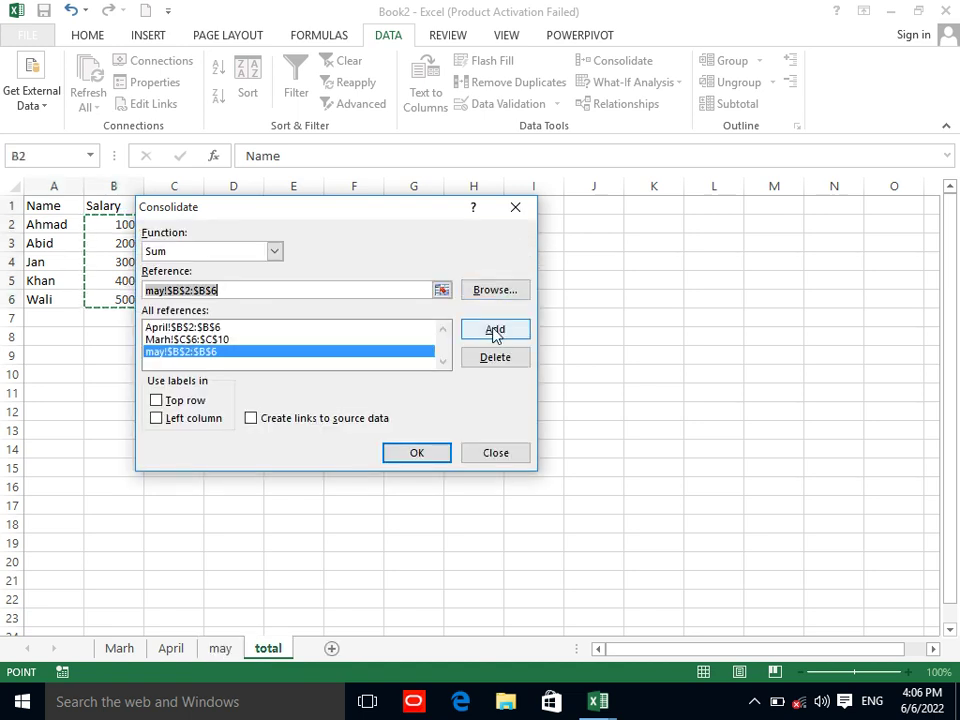
pyautogui.click(266, 648)
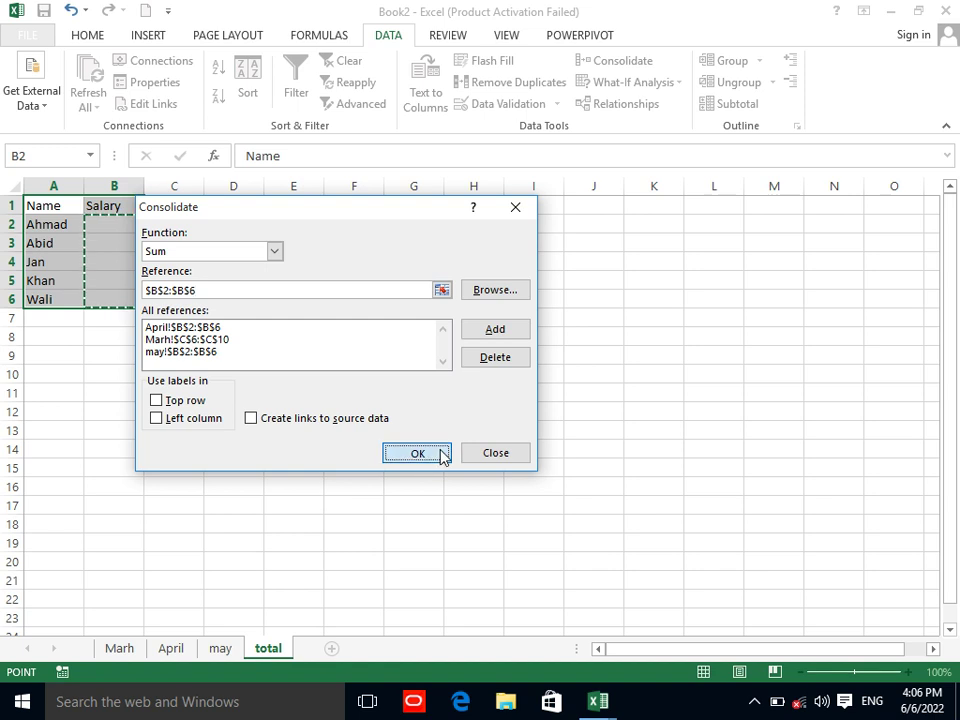
pyautogui.click(442, 453)
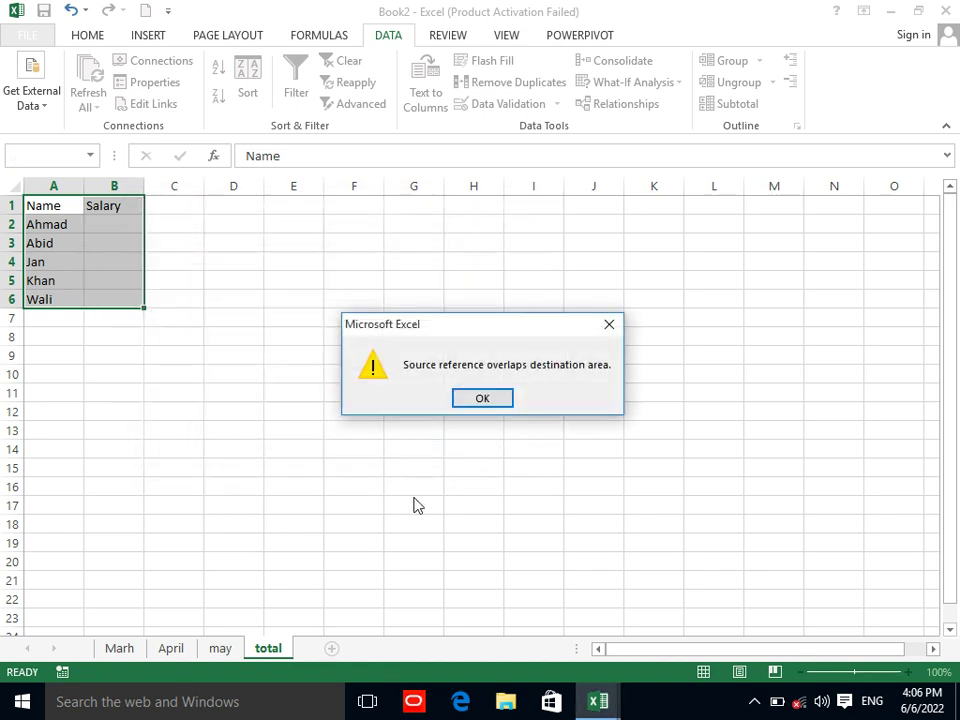
pyautogui.click(479, 402)
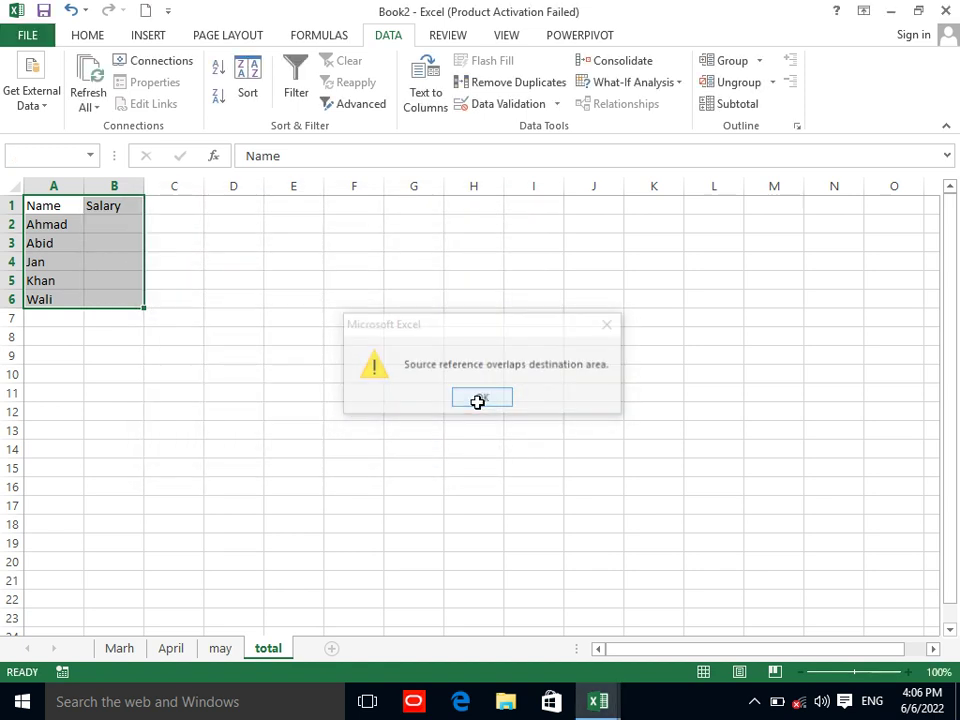
# Select total's B2:B6 and delete the April, Marh, may and total references from Consolidate.
pyautogui.moveTo(135, 231); pyautogui.dragTo(130, 290)
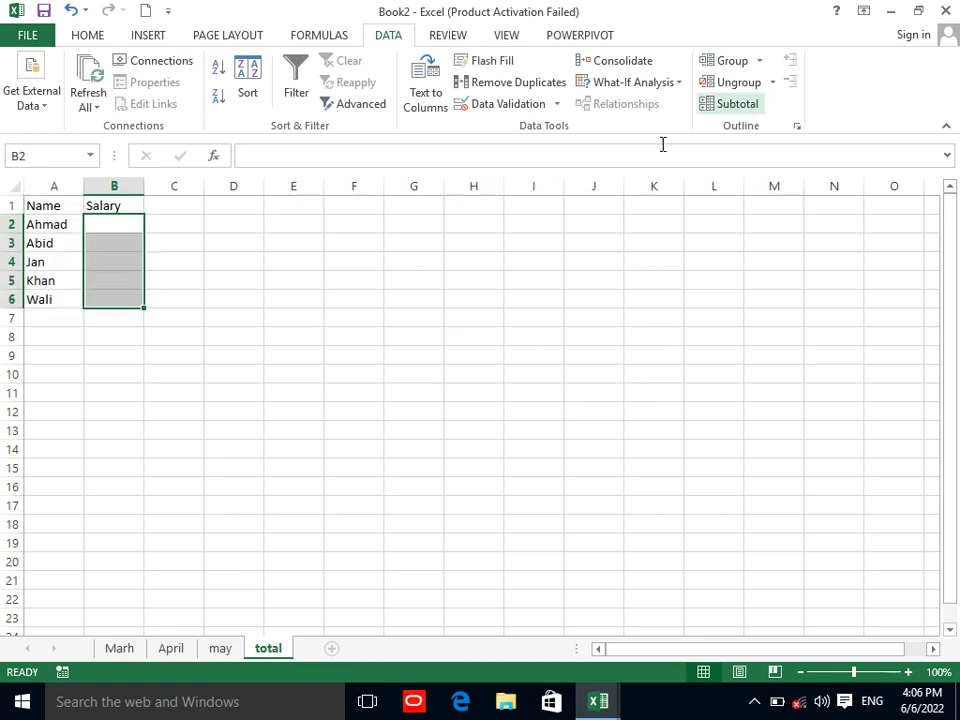
pyautogui.click(617, 60)
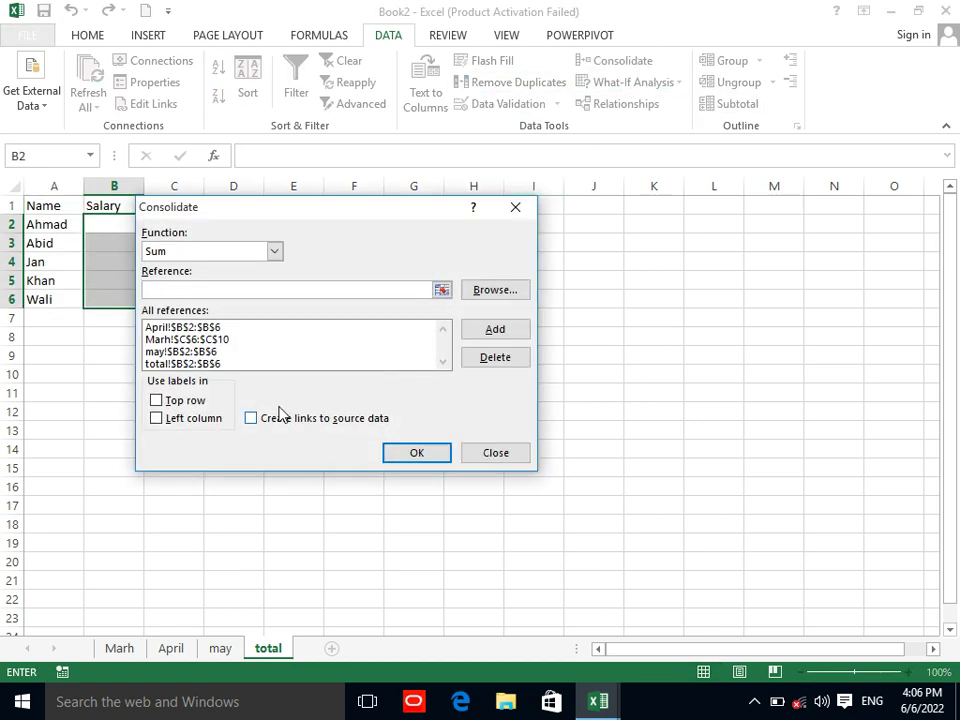
pyautogui.click(220, 329)
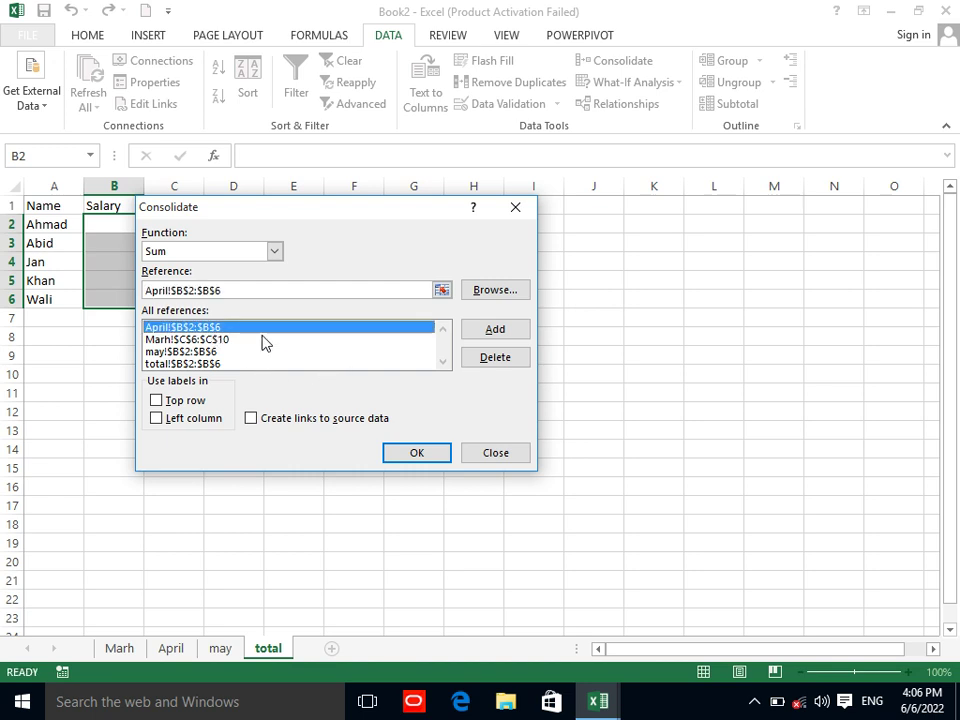
pyautogui.click(487, 360)
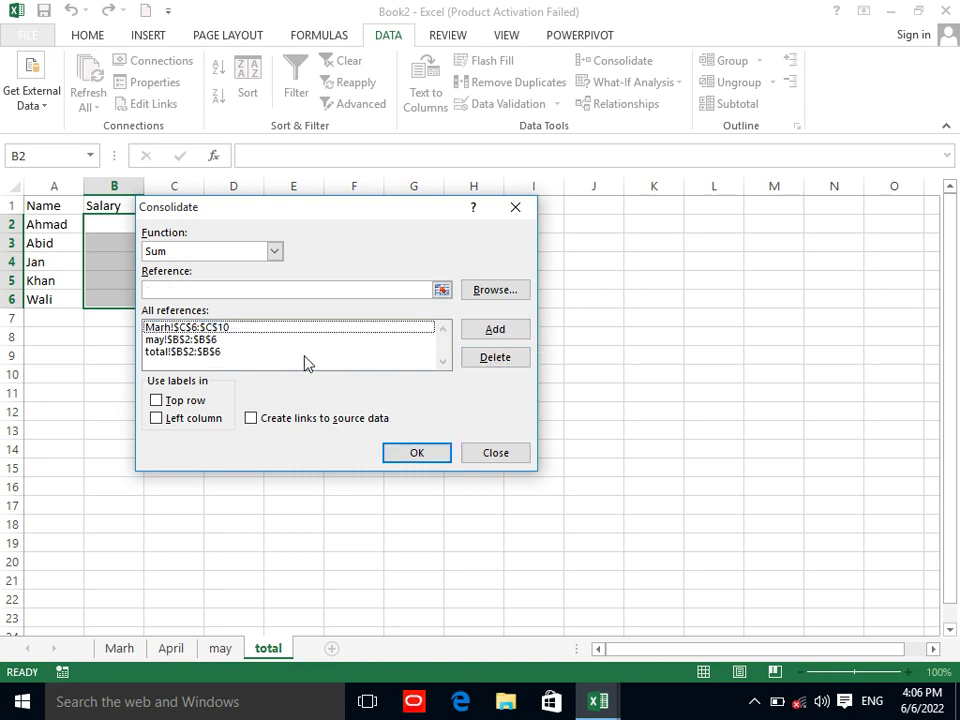
pyautogui.click(222, 329)
pyautogui.click(480, 360)
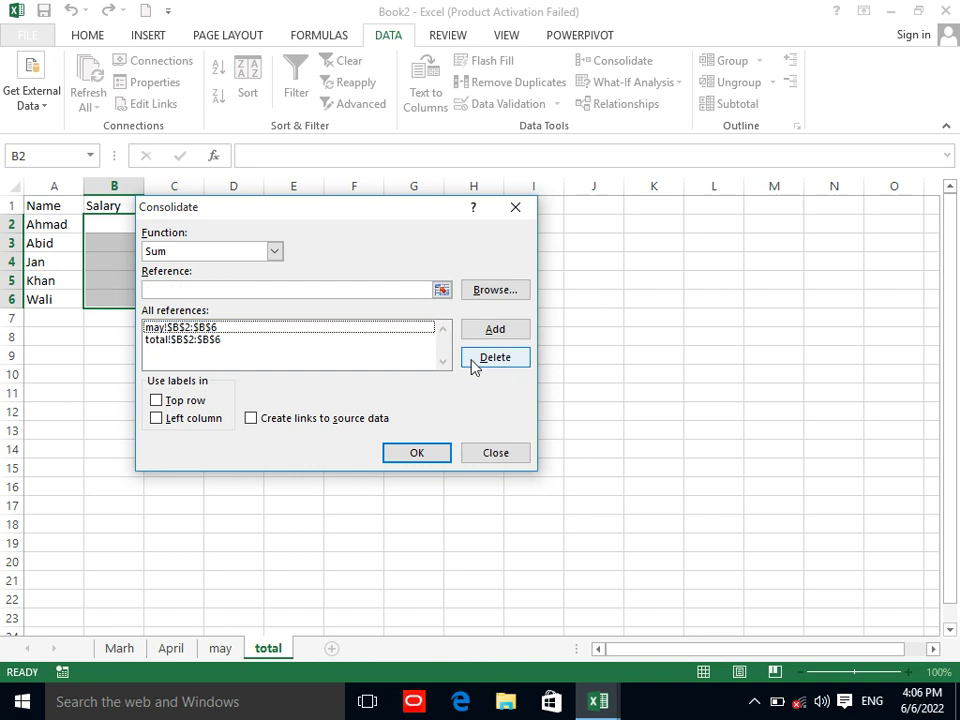
pyautogui.click(205, 328)
pyautogui.click(481, 358)
pyautogui.click(255, 331)
pyautogui.click(510, 365)
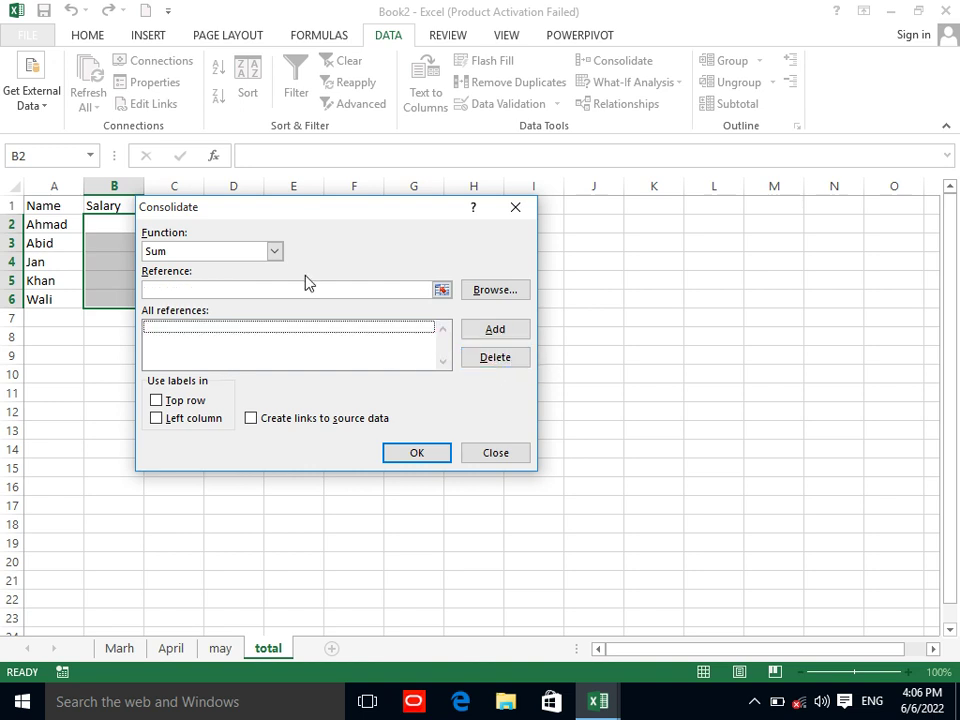
# Sum Marh C6:C10 and April B2:B6 into total's B2:B6, giving 2000 to 10000.
pyautogui.click(441, 292)
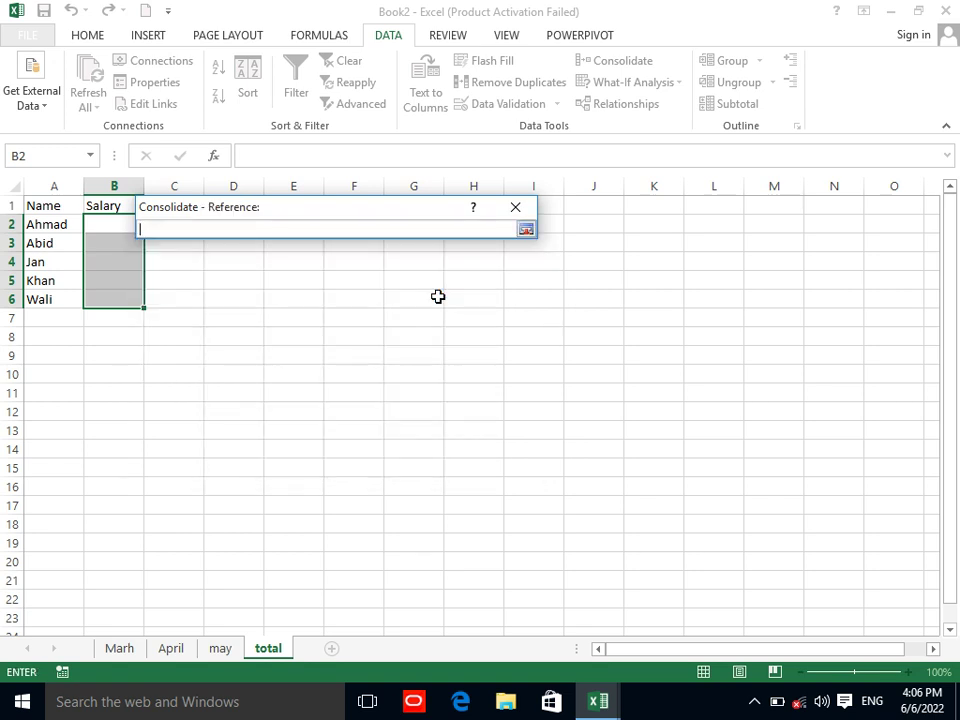
pyautogui.click(115, 648)
pyautogui.moveTo(165, 298); pyautogui.dragTo(176, 373)
pyautogui.click(525, 230)
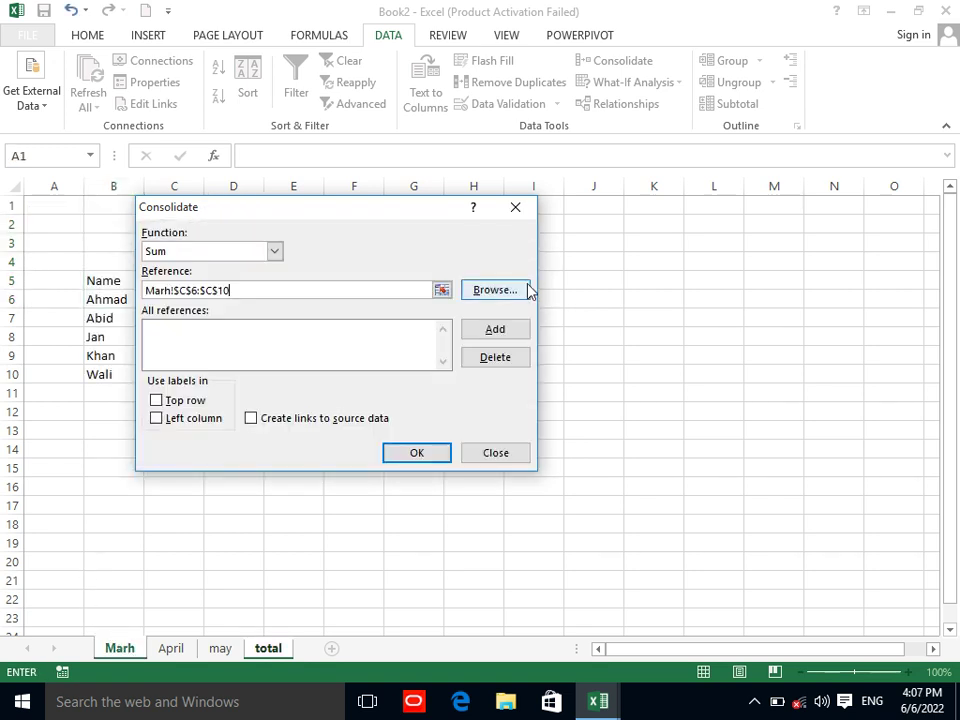
pyautogui.click(512, 333)
pyautogui.click(168, 652)
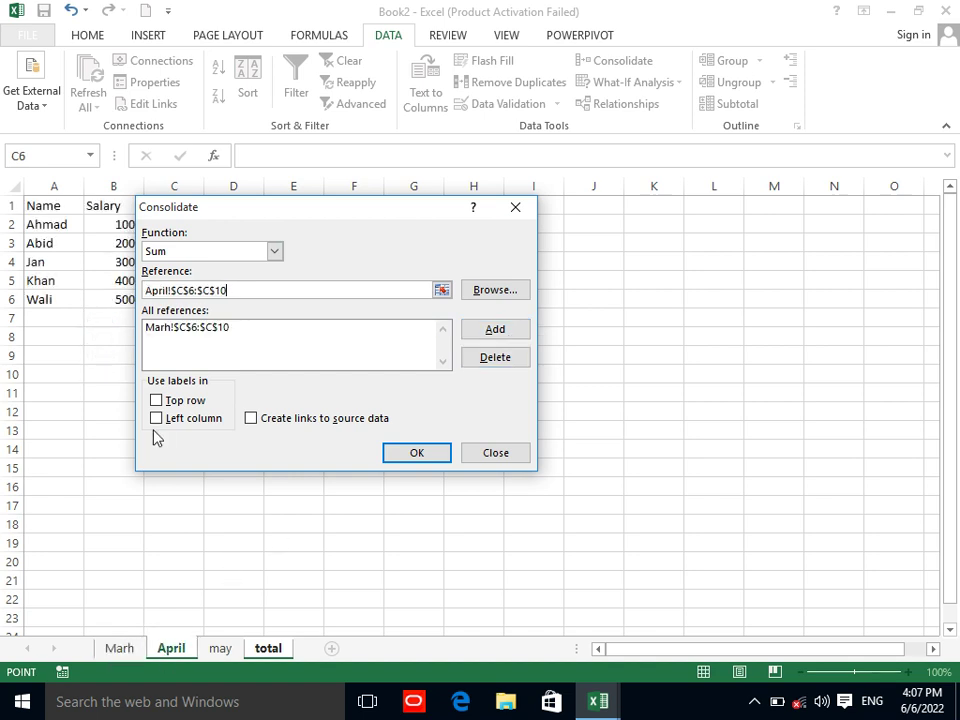
pyautogui.click(441, 289)
pyautogui.moveTo(120, 223); pyautogui.dragTo(120, 299)
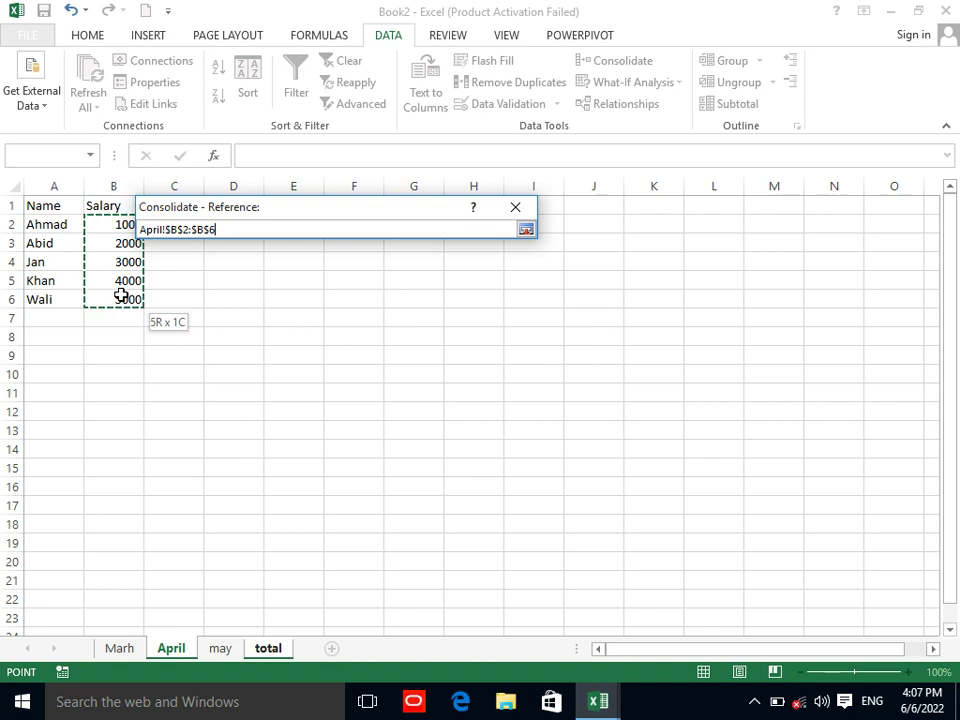
pyautogui.click(526, 229)
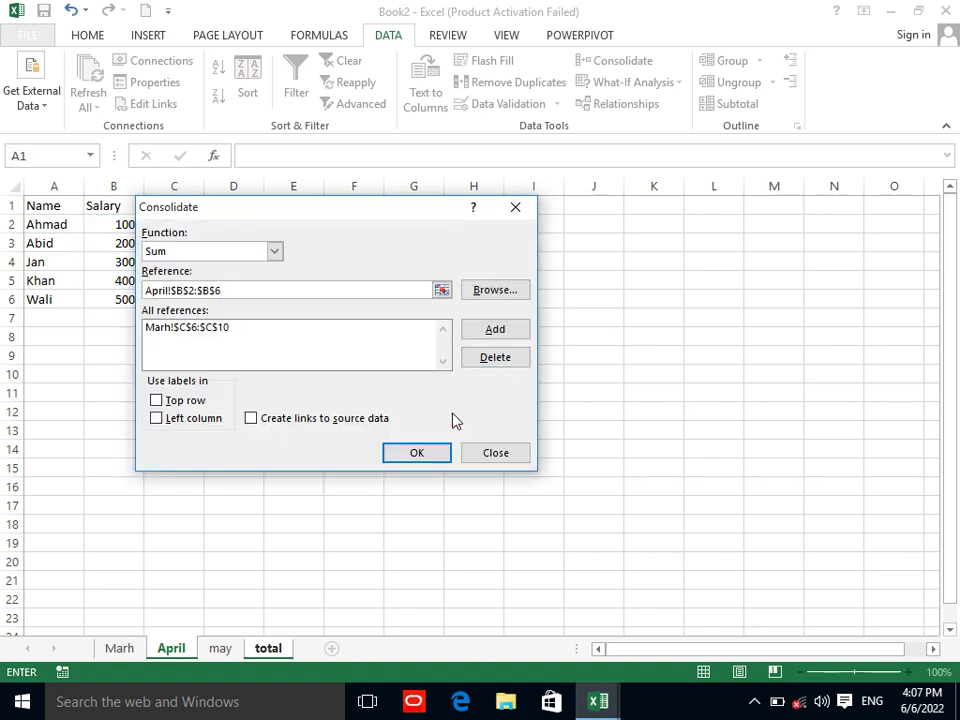
pyautogui.click(277, 650)
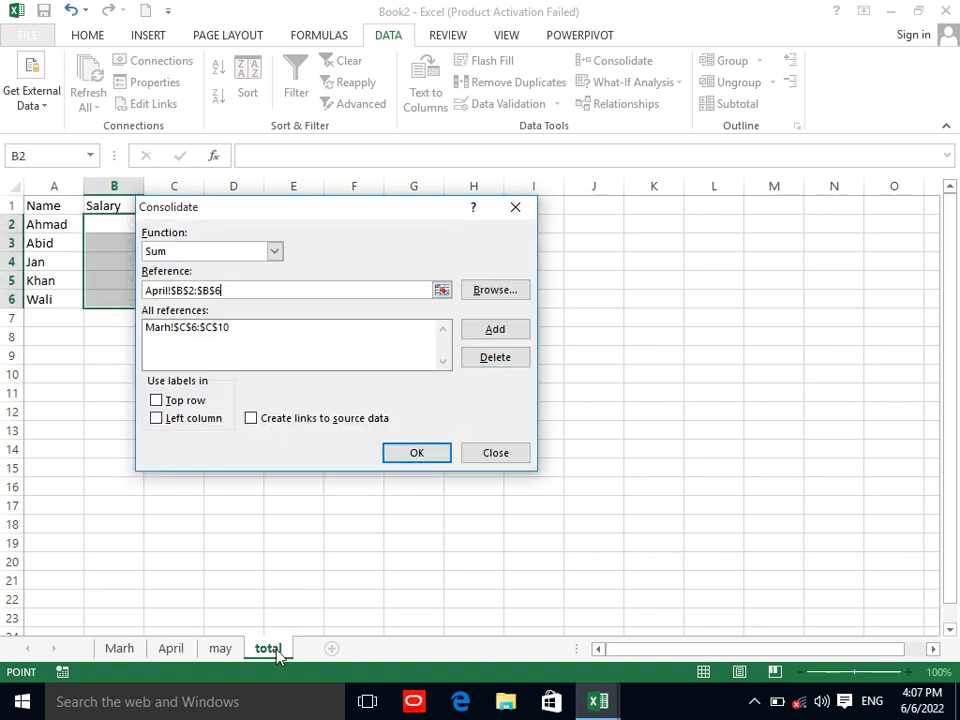
pyautogui.click(417, 450)
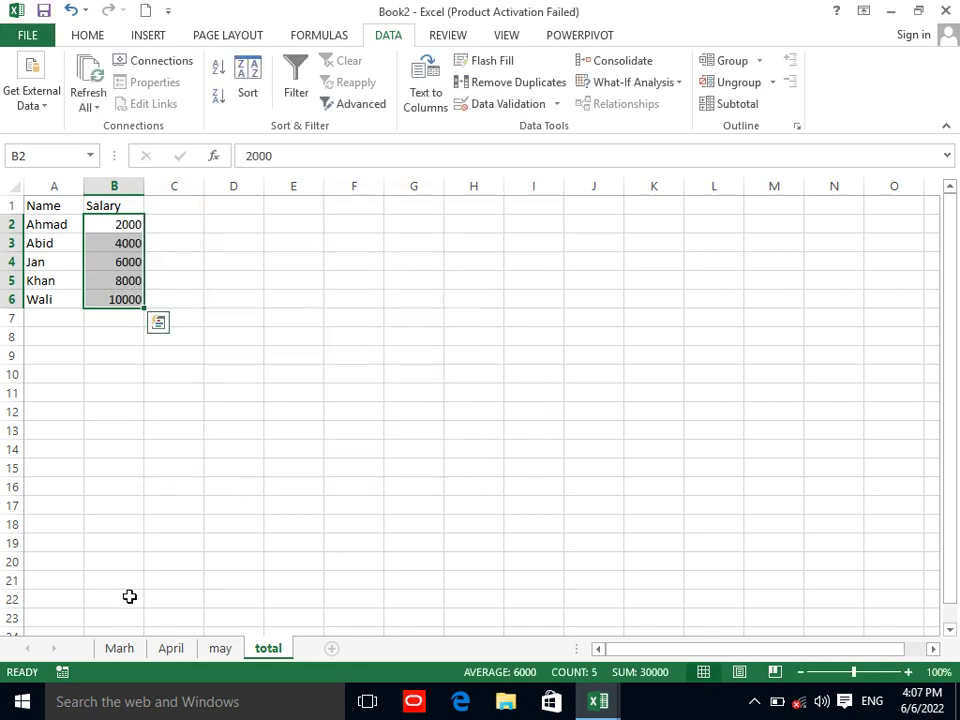
# Review the Marh and April sheets, then return to total and select cell I10.
pyautogui.click(125, 650)
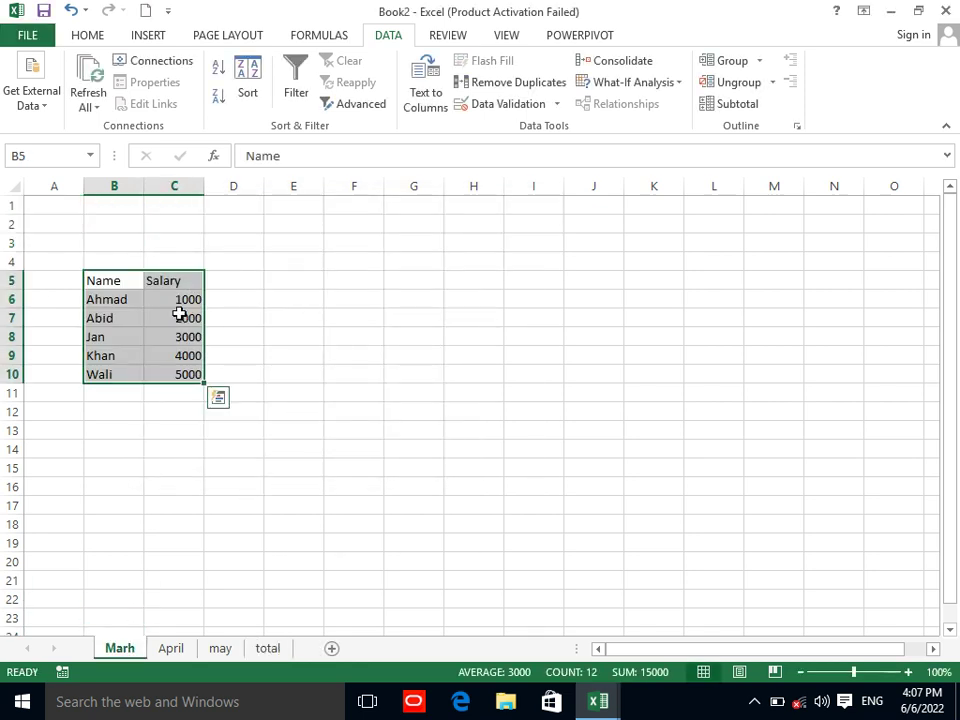
pyautogui.click(178, 648)
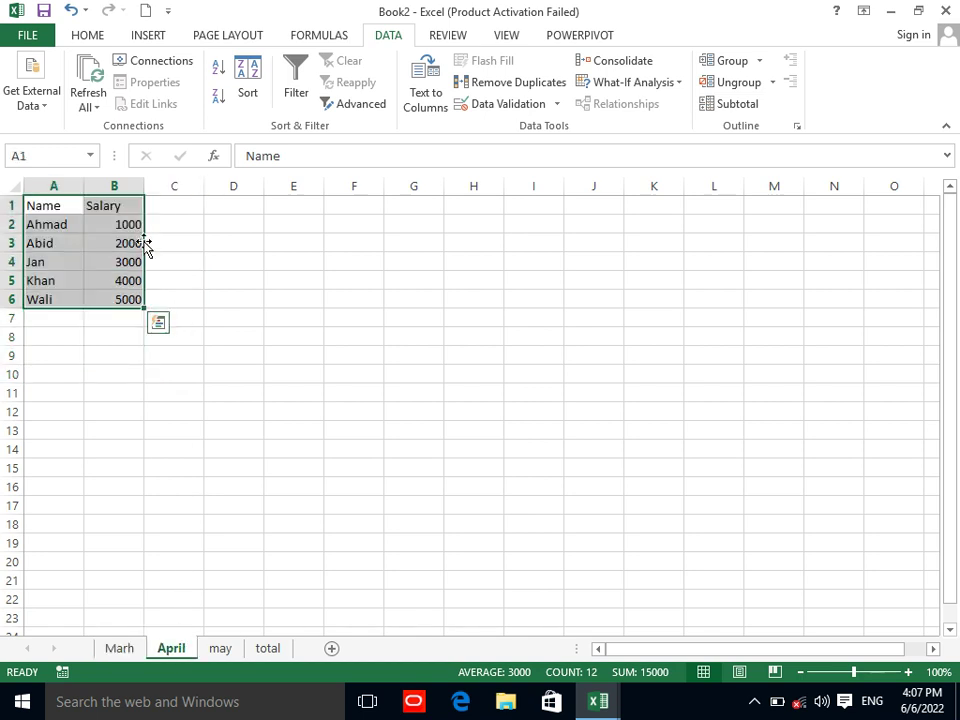
pyautogui.click(268, 649)
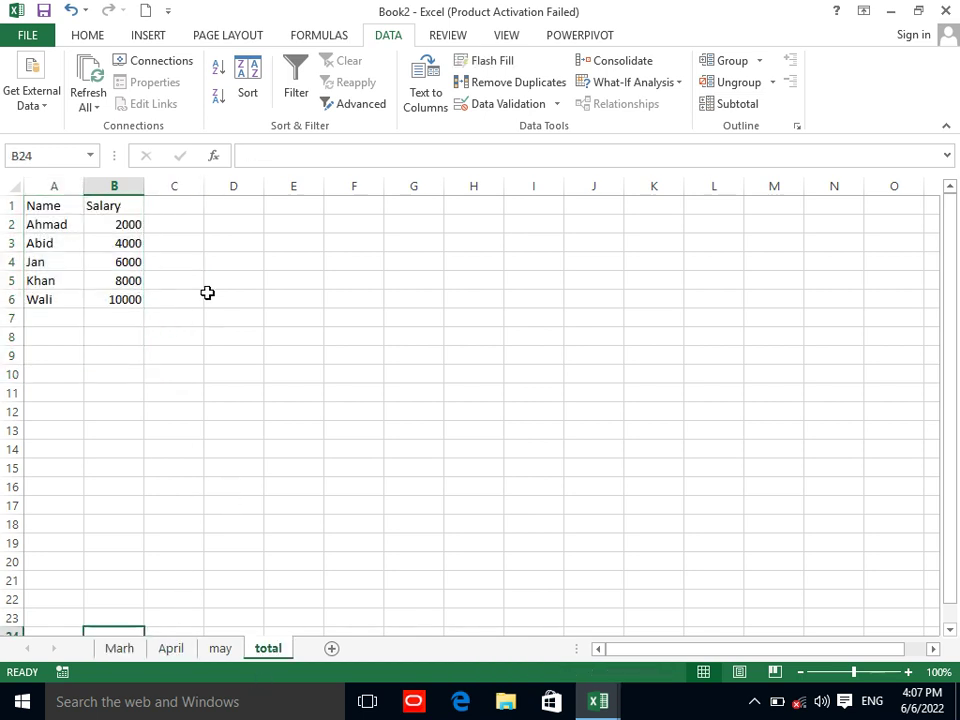
pyautogui.click(140, 336)
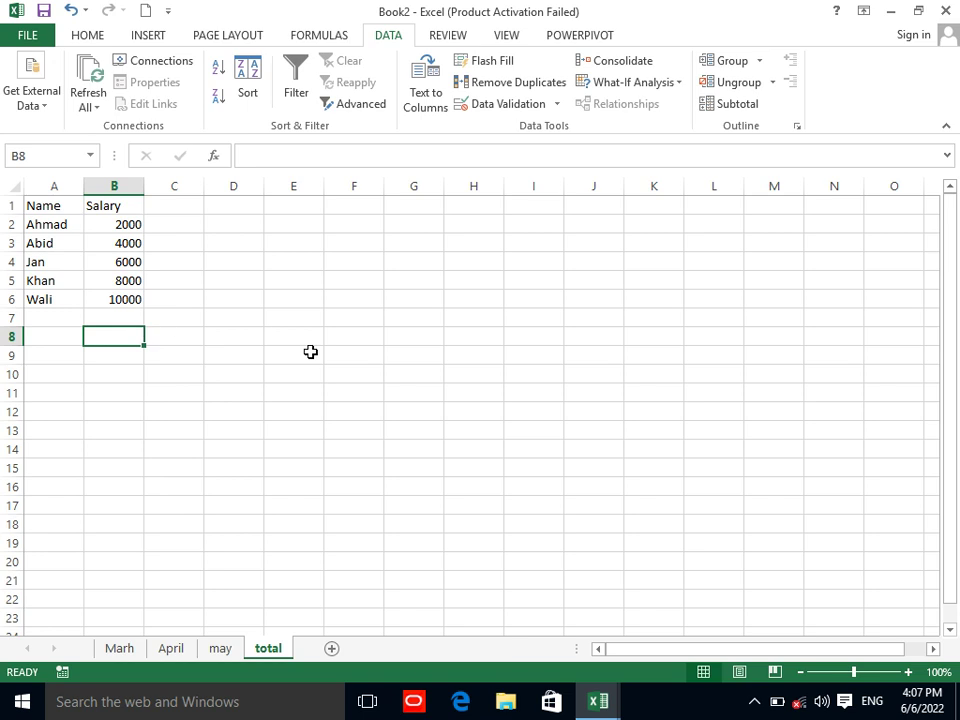
pyautogui.click(667, 88)
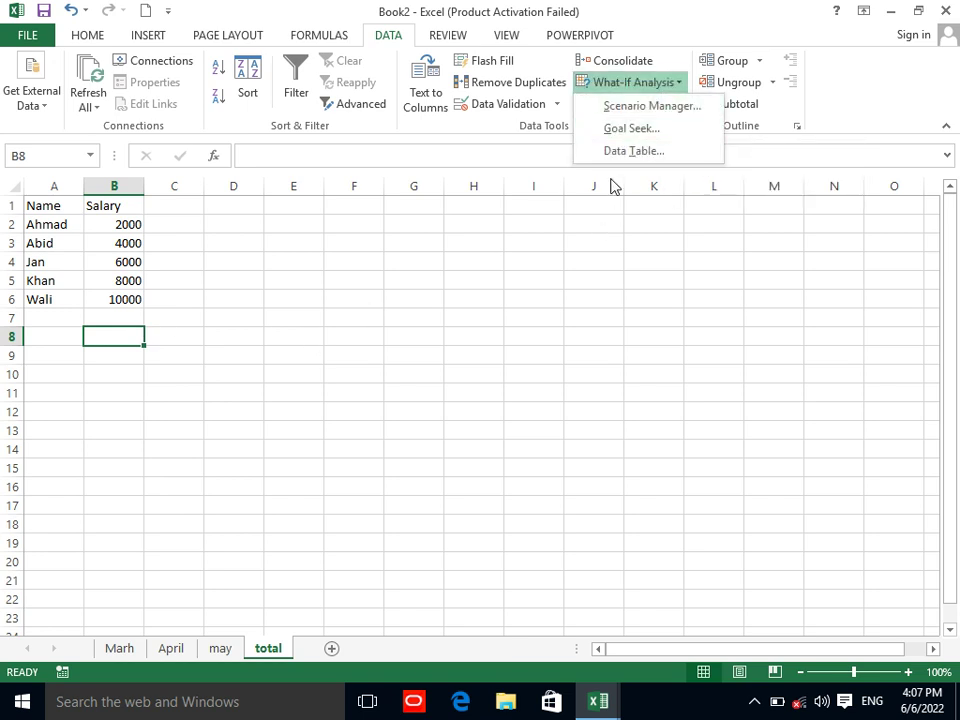
pyautogui.click(528, 378)
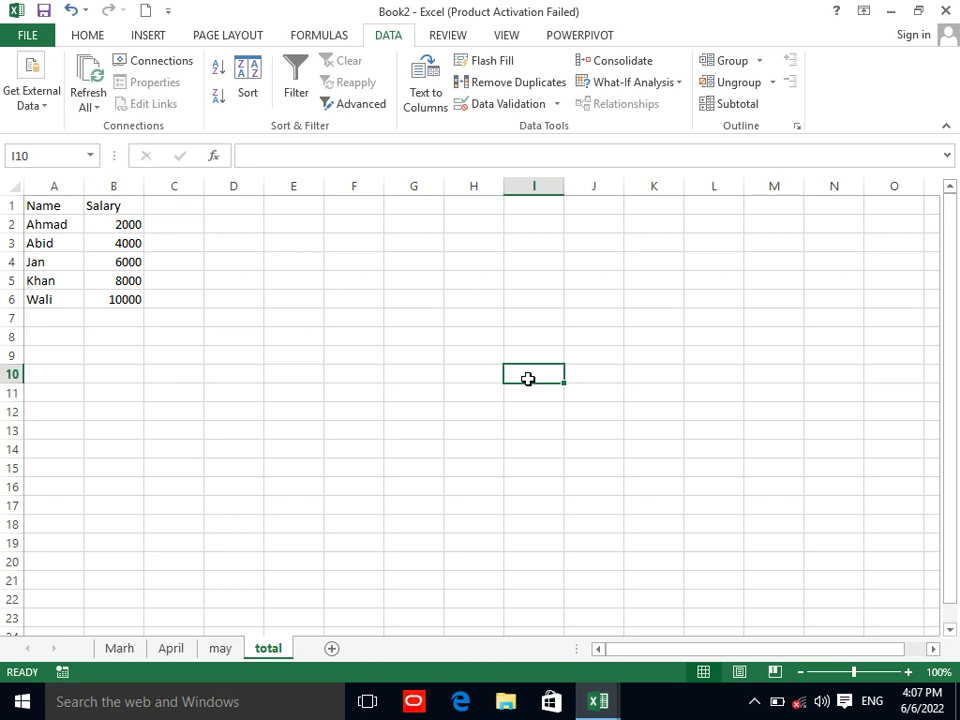
# Enter the headers Subjects, Total and Obtain in I10:K10, replacing Marks with Total.
pyautogui.write('Subjects')
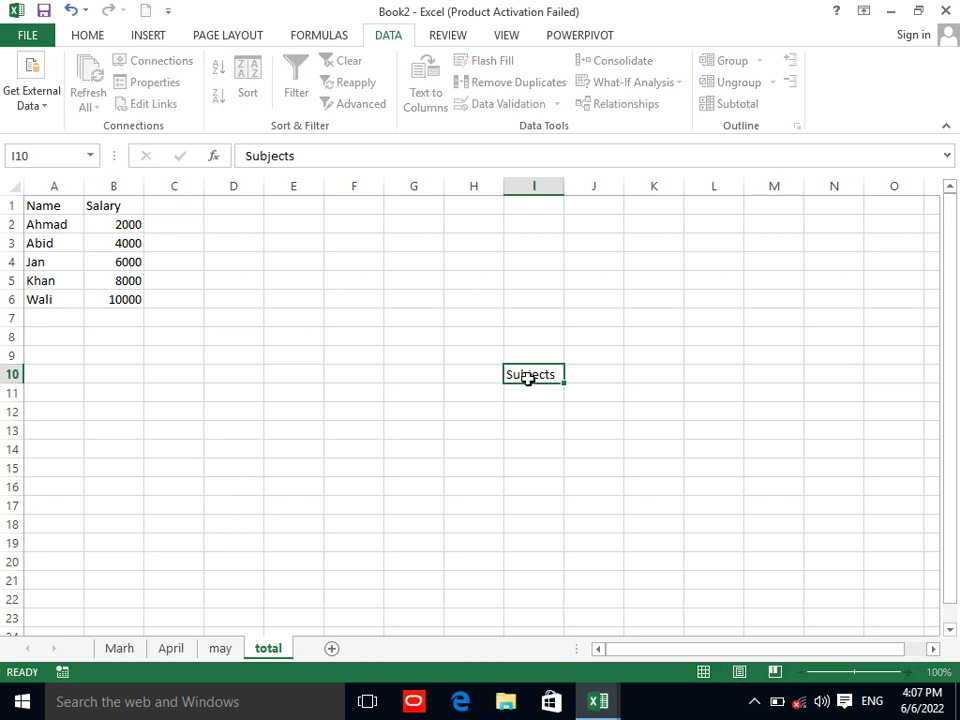
pyautogui.press('Tab')
pyautogui.write('Marks')
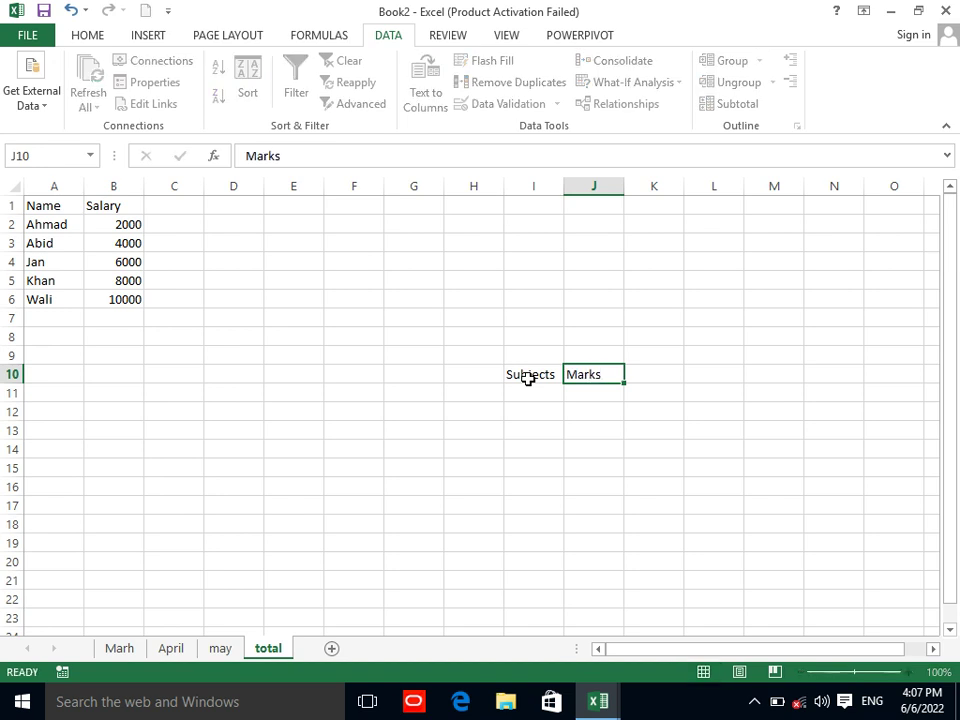
pyautogui.press('Tab')
pyautogui.write('O')
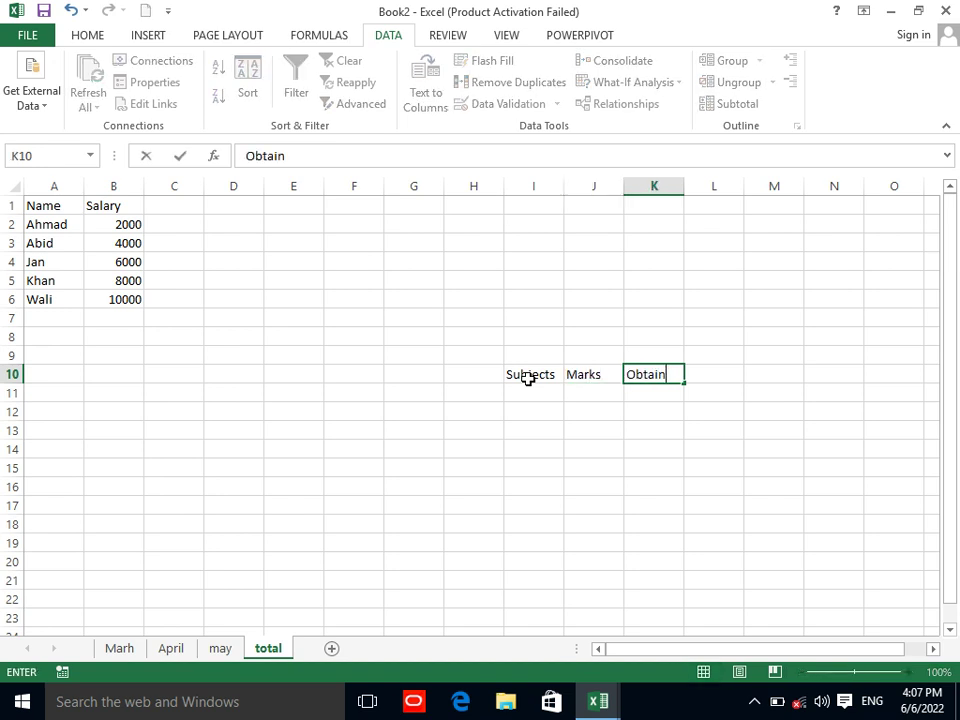
pyautogui.press('Return')
pyautogui.press('Left')
pyautogui.press('Up')
pyautogui.write('T')
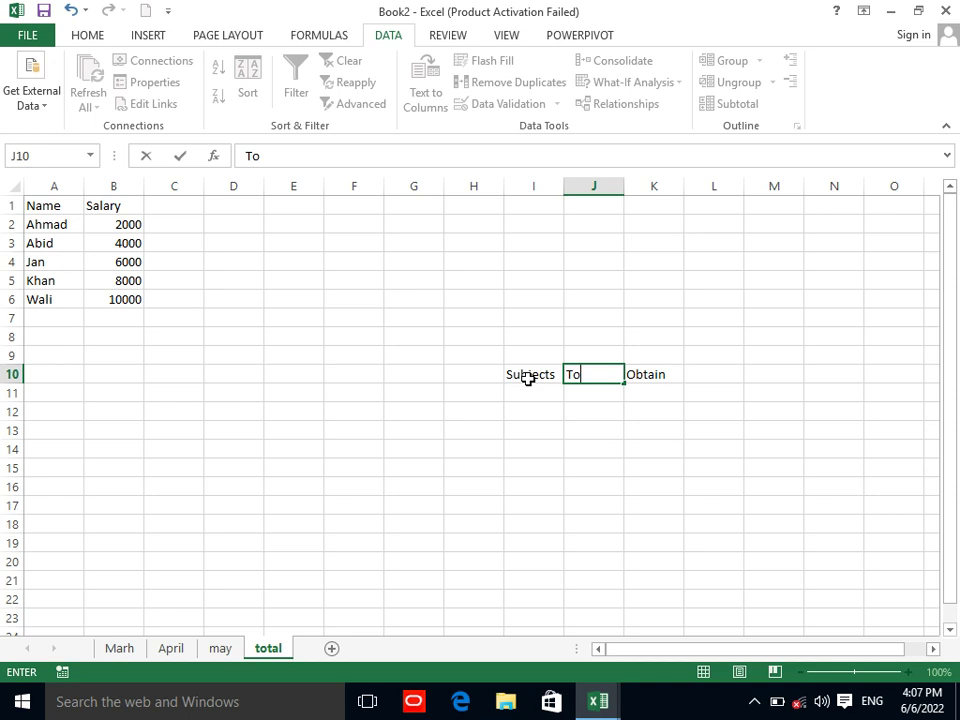
pyautogui.press('Return')
# List the subjects Pashto, Dari, English and Computer in I11:I14.
pyautogui.press('Left')
pyautogui.write('Pas')
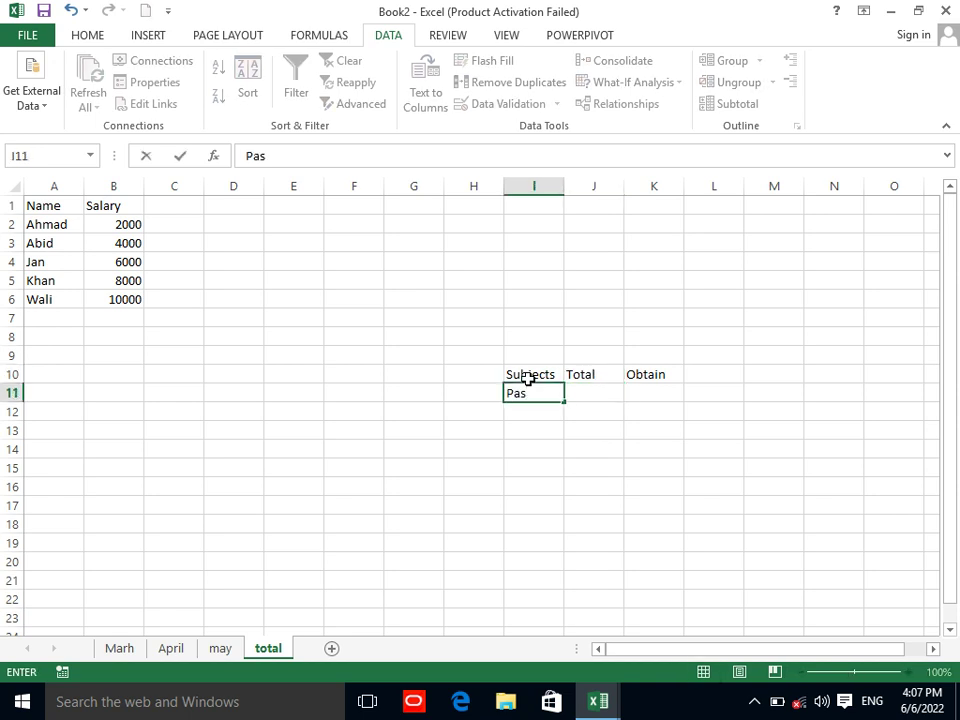
pyautogui.press('Return')
pyautogui.write('Dari')
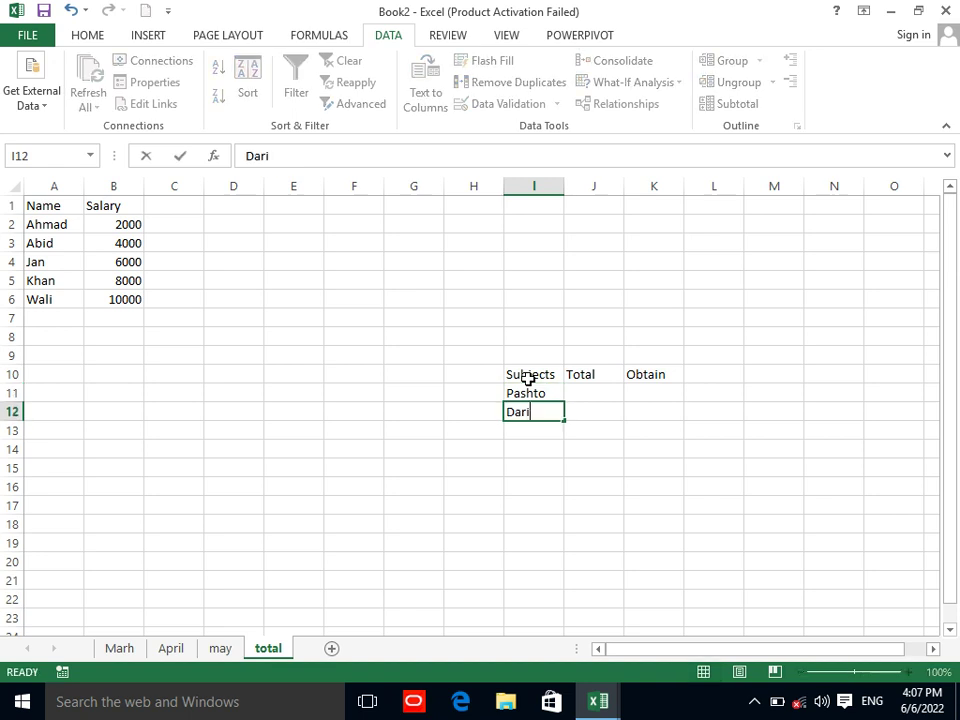
pyautogui.press('Return')
pyautogui.write('Englih')
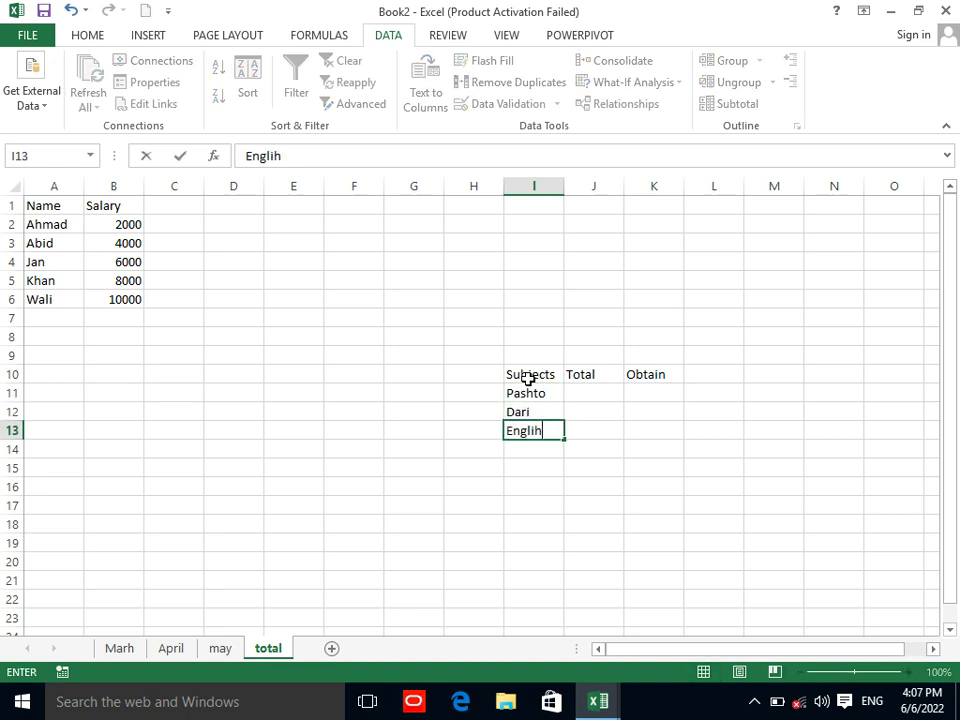
pyautogui.write('ghg')
pyautogui.press('BackSpace')
pyautogui.press('BackSpace')
pyautogui.write('h')
pyautogui.press('Return')
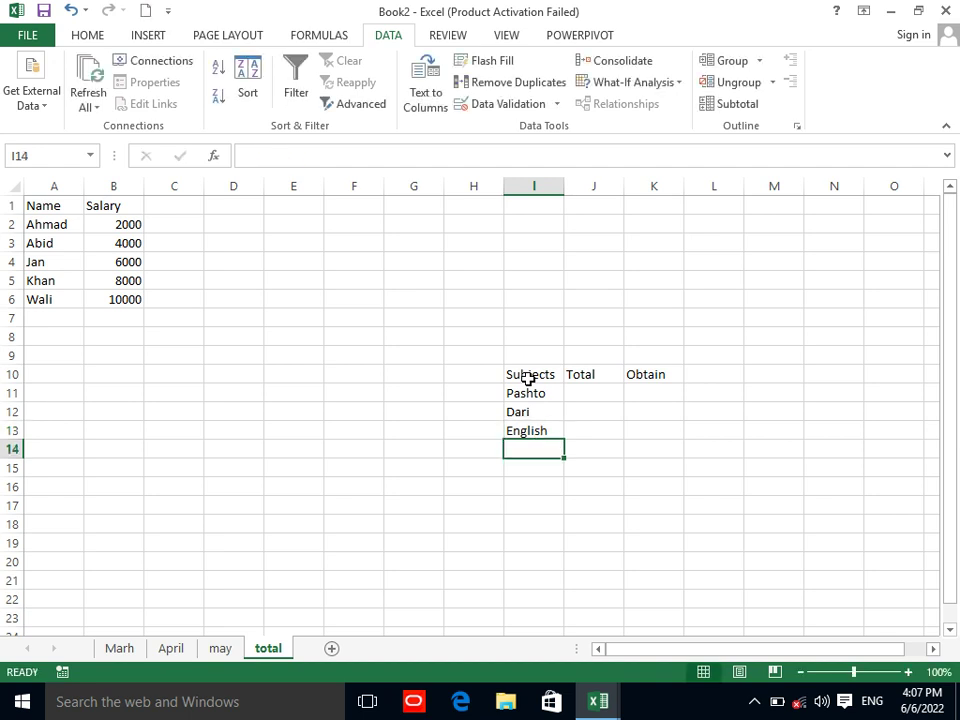
pyautogui.write('Computer')
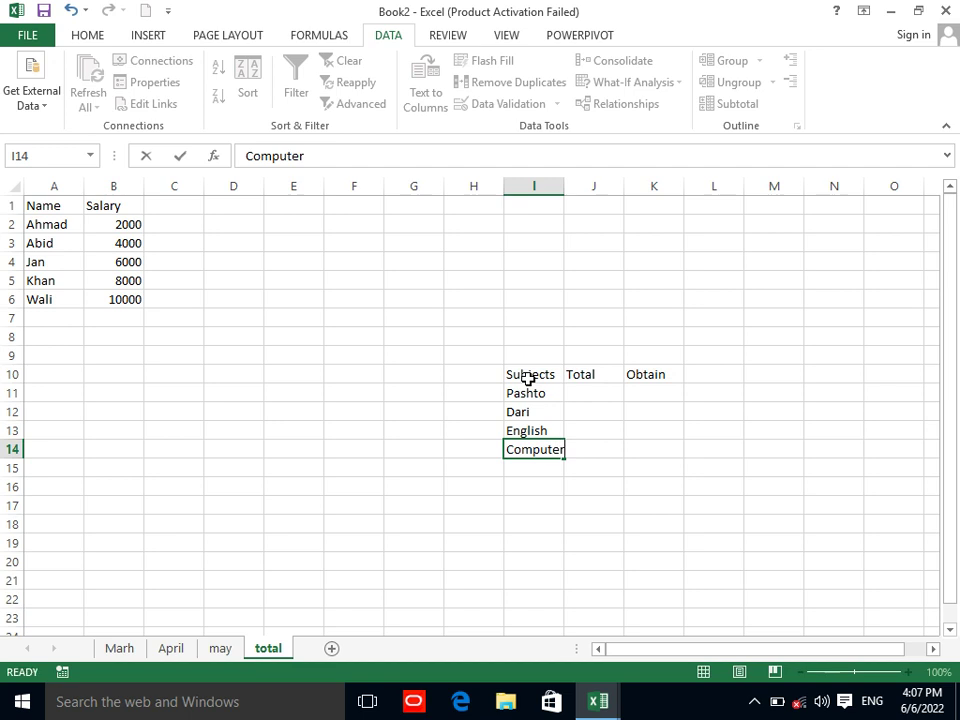
pyautogui.press('Right')
# Enter 100 as Pashto's total in J11.
pyautogui.press('Up')
pyautogui.press('Up')
pyautogui.press('Up')
pyautogui.write('109')
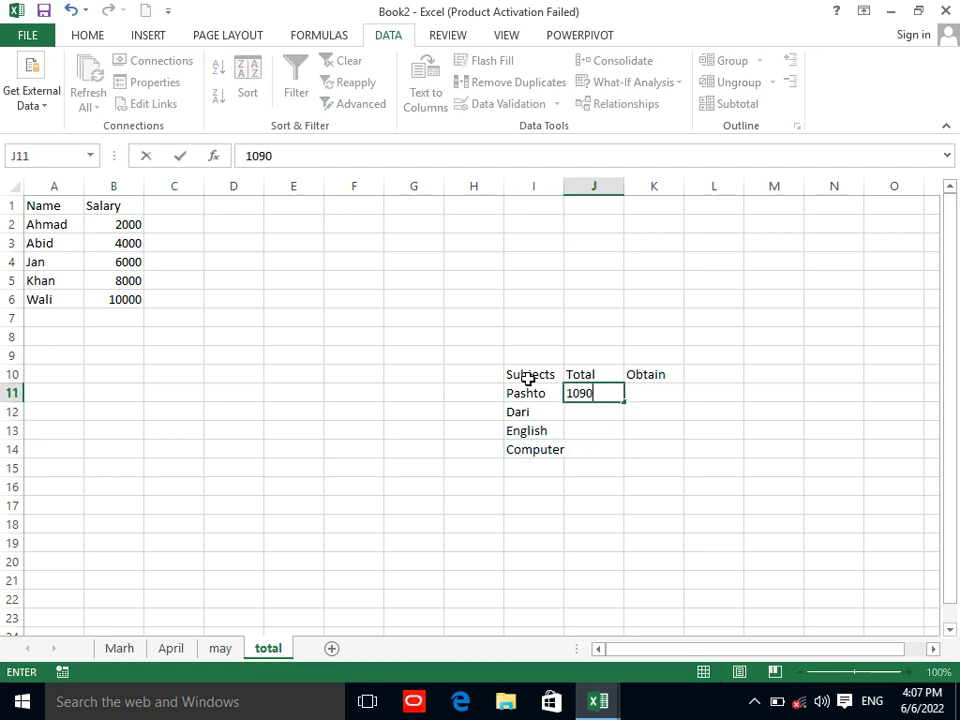
pyautogui.press('Return')
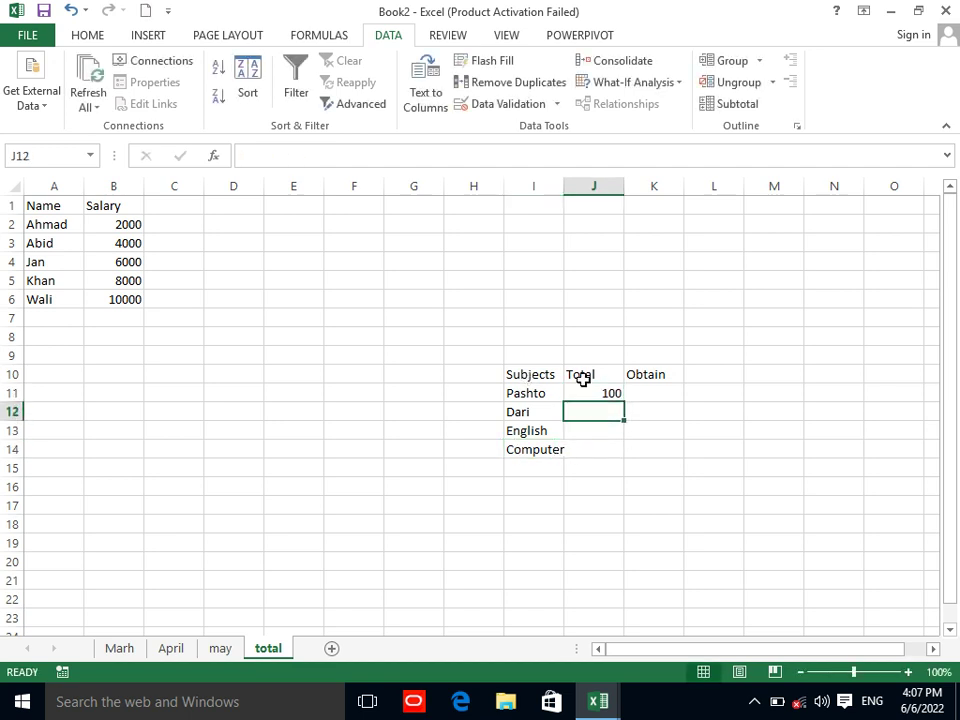
# Fill 100 down J11:J14 and total them with =SUM(J11:J14) giving 400 in J15.
pyautogui.click(608, 393)
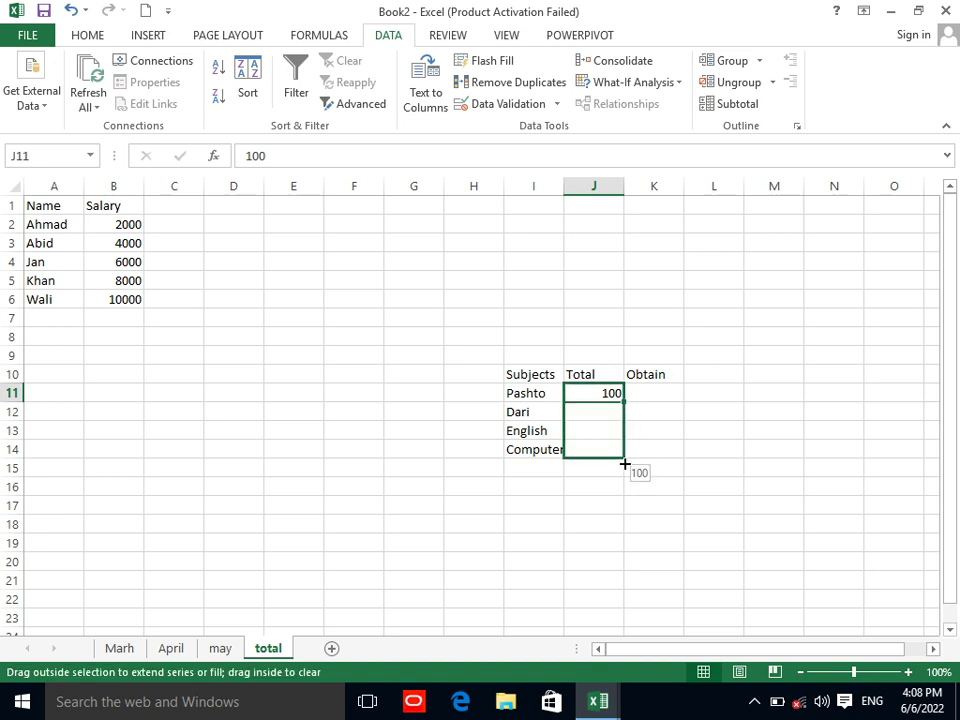
pyautogui.moveTo(624, 403); pyautogui.dragTo(612, 458)
pyautogui.click(582, 469)
pyautogui.write('=sum')
pyautogui.press('Tab')
pyautogui.moveTo(594, 393); pyautogui.dragTo(598, 442)
pyautogui.press('Return')
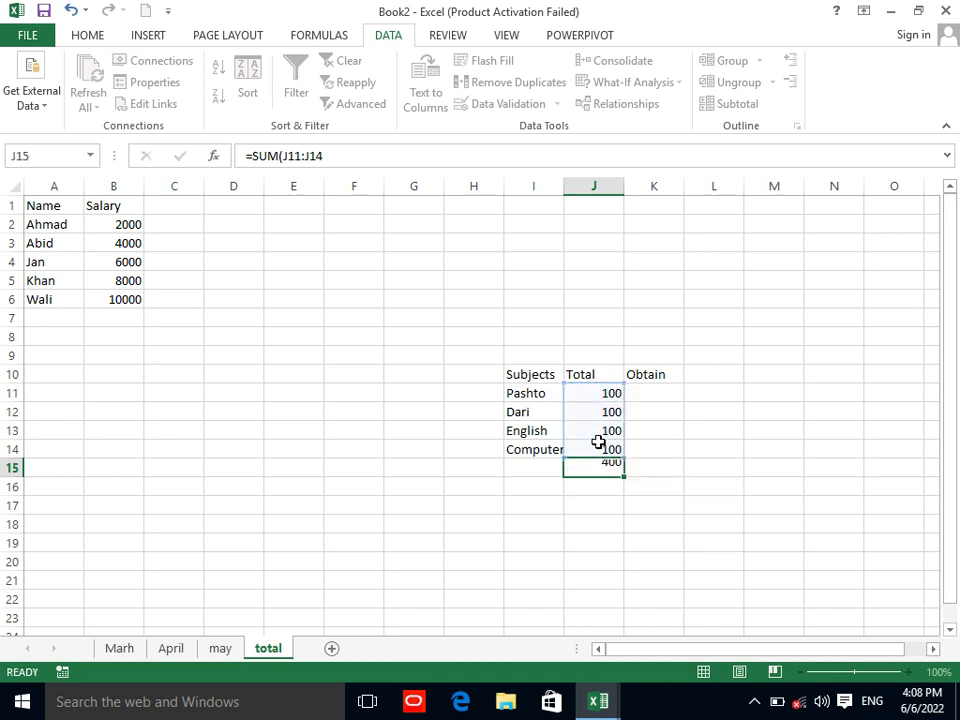
# Enter obtained marks 80, 45, 43 and 33 in K11:K14.
pyautogui.click(654, 393)
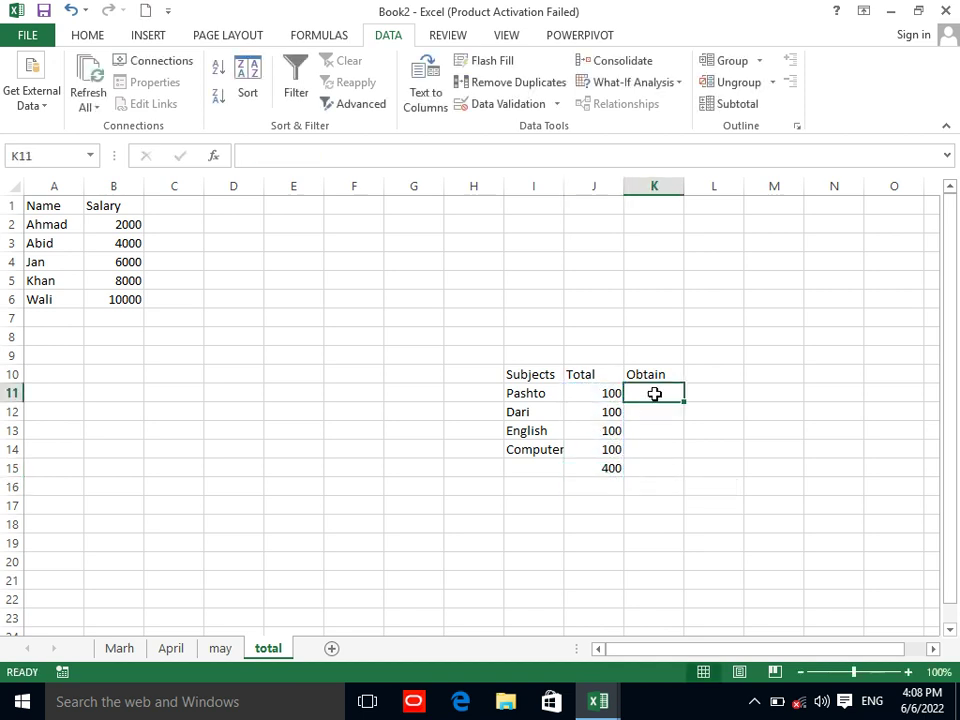
pyautogui.write('80')
pyautogui.press('Return')
pyautogui.write('45')
pyautogui.press('Return')
pyautogui.write('43')
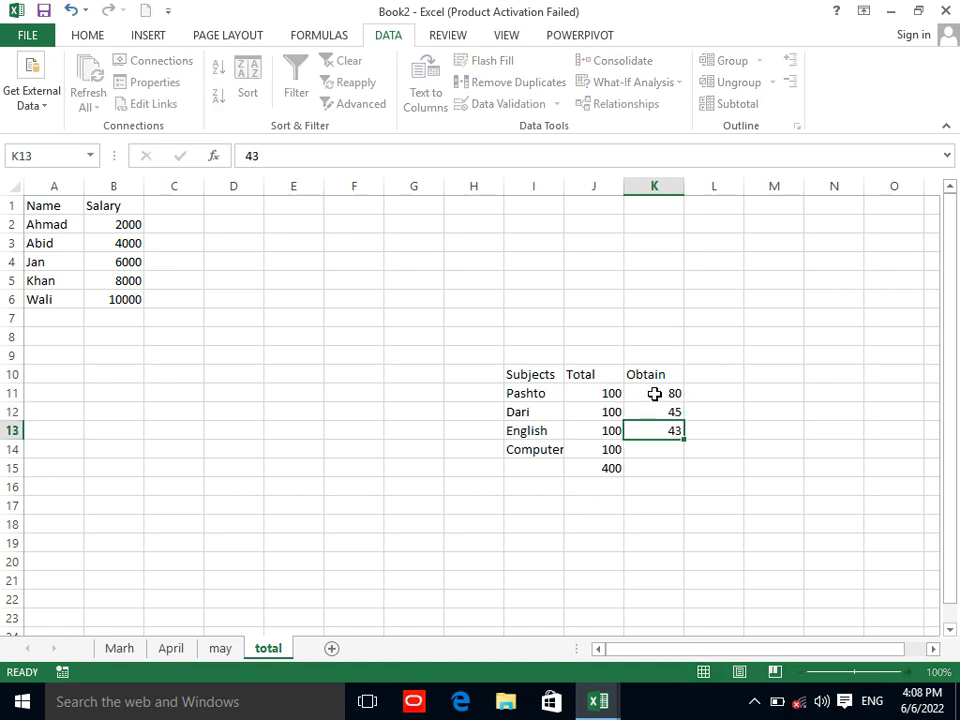
pyautogui.press('Return')
pyautogui.write('33')
pyautogui.press('Return')
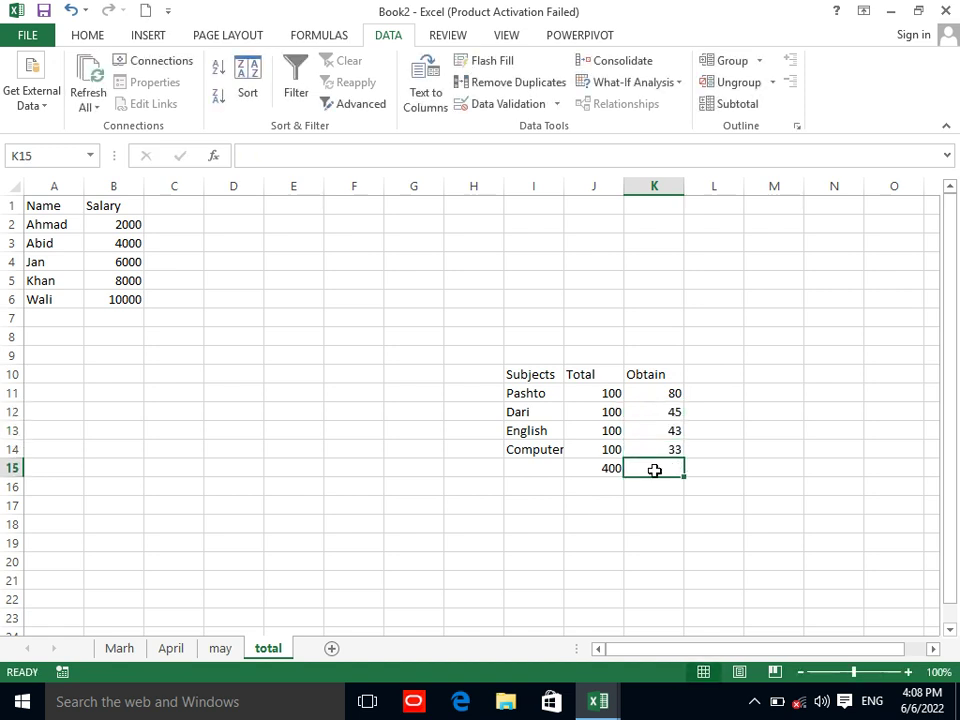
# Sum the obtained marks with =SUM(K11:K14), giving 201 in K15.
pyautogui.write('=sum')
pyautogui.press('Tab')
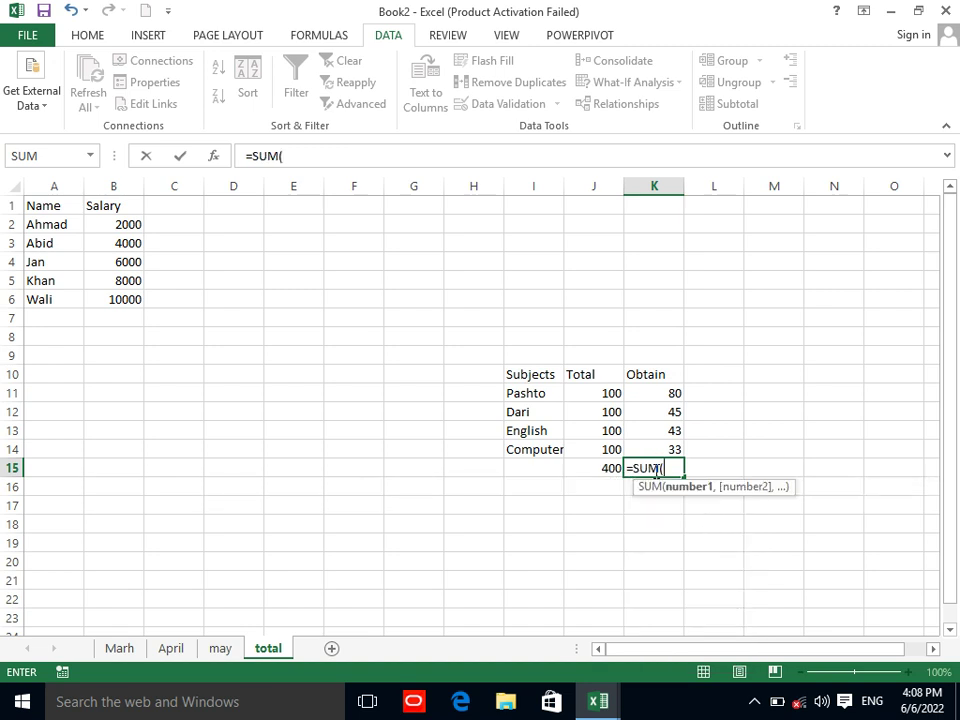
pyautogui.moveTo(650, 393); pyautogui.dragTo(666, 449)
pyautogui.hotkey('ctrl', 'Return')
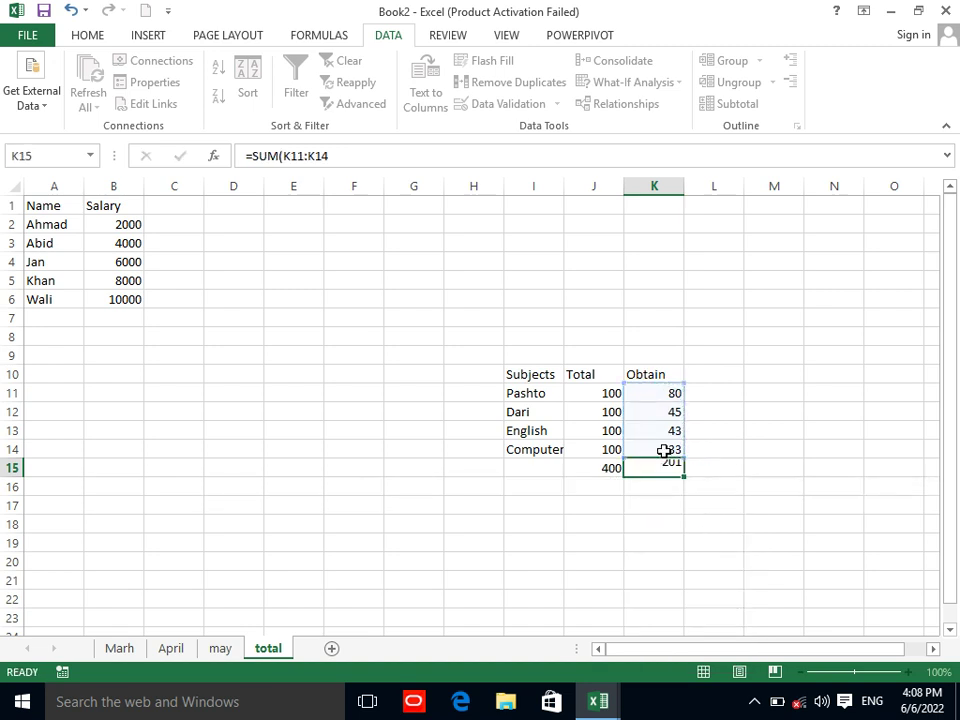
pyautogui.click(633, 483)
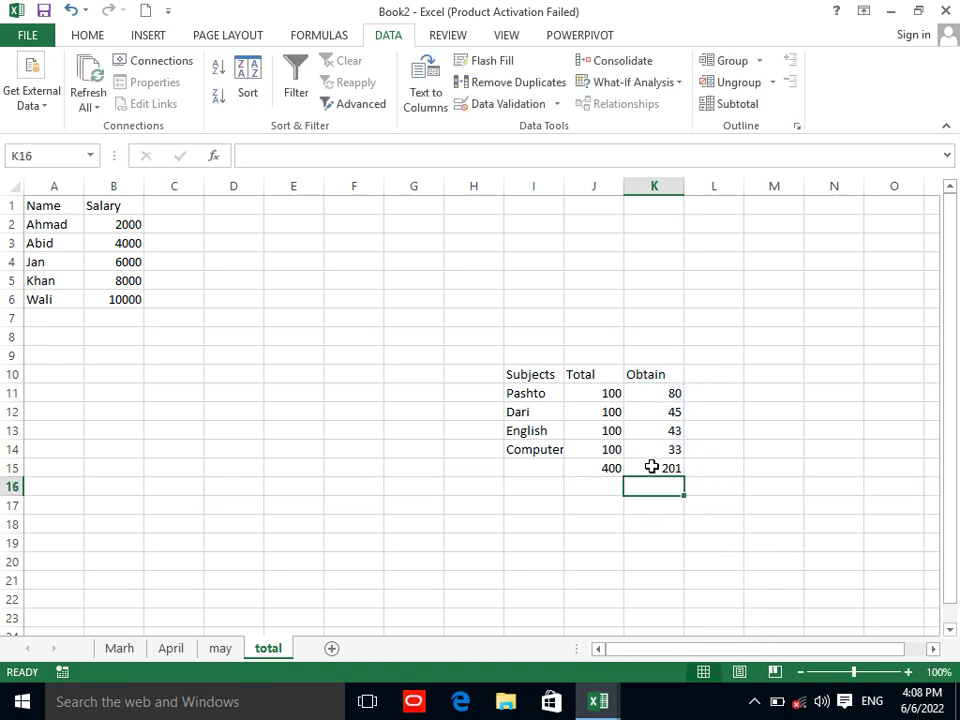
pyautogui.click(651, 467)
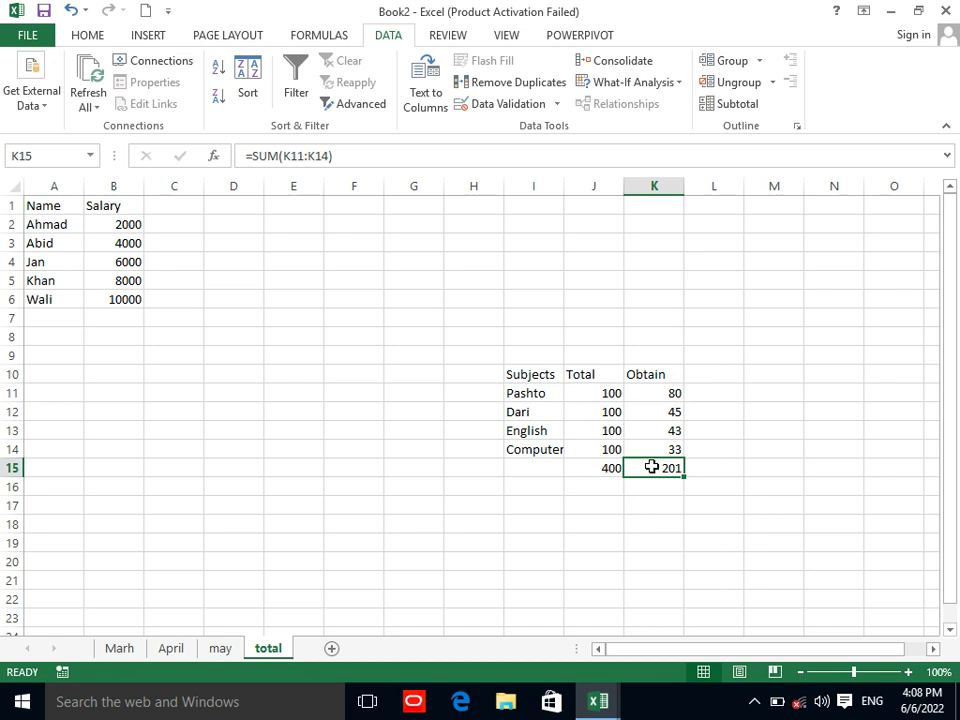
# Goal Seek K15 to 300 by changing only K14, after a two-cell range is rejected.
pyautogui.click(658, 86)
pyautogui.click(660, 130)
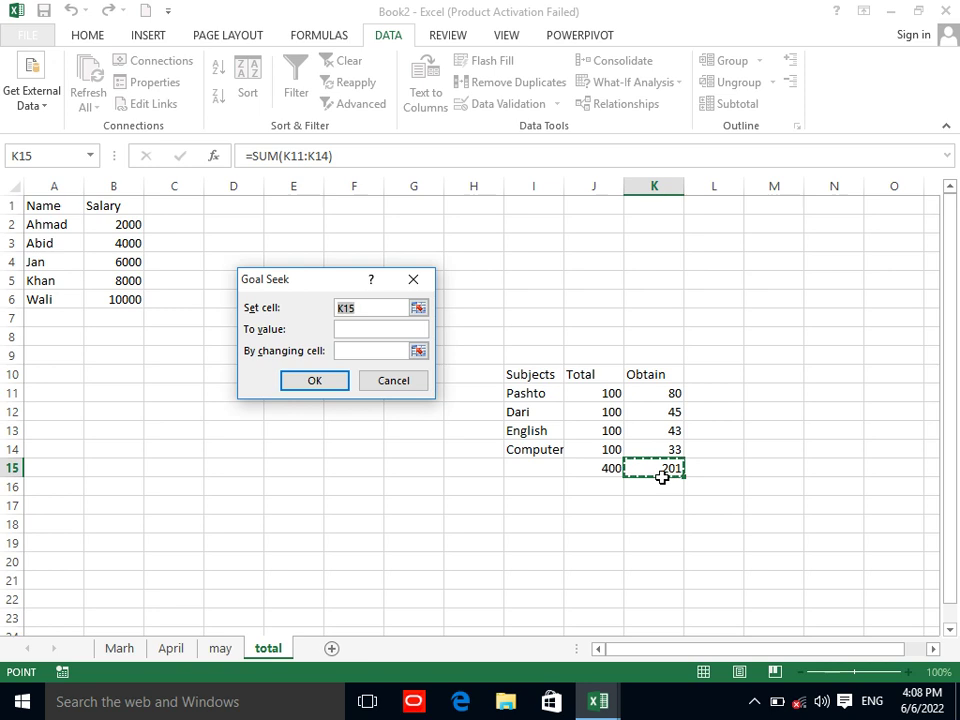
pyautogui.click(363, 327)
pyautogui.write('300')
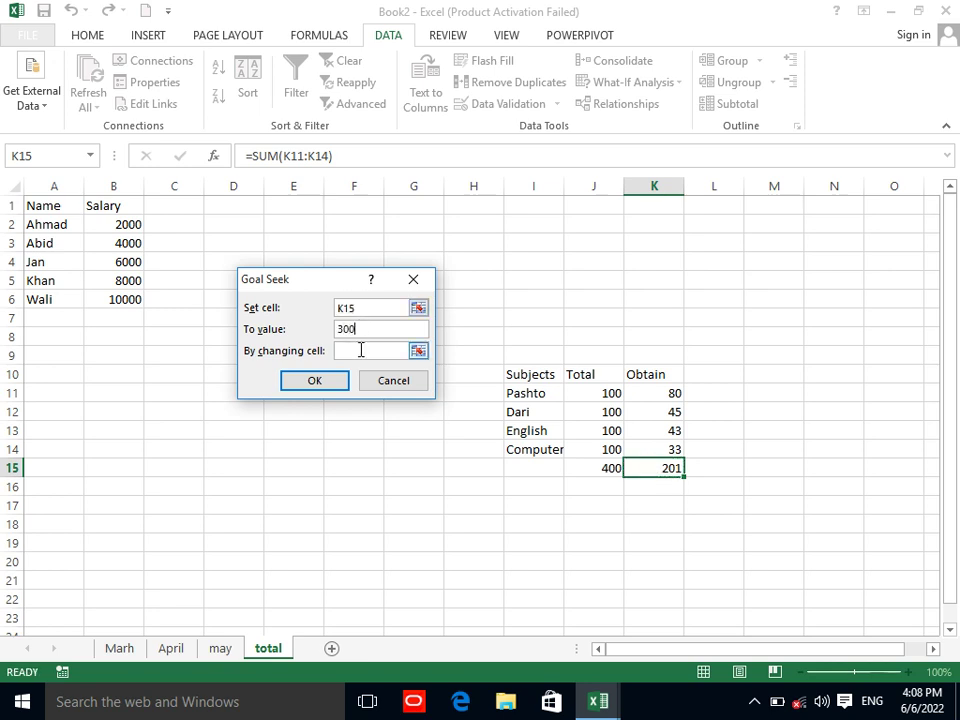
pyautogui.click(361, 350)
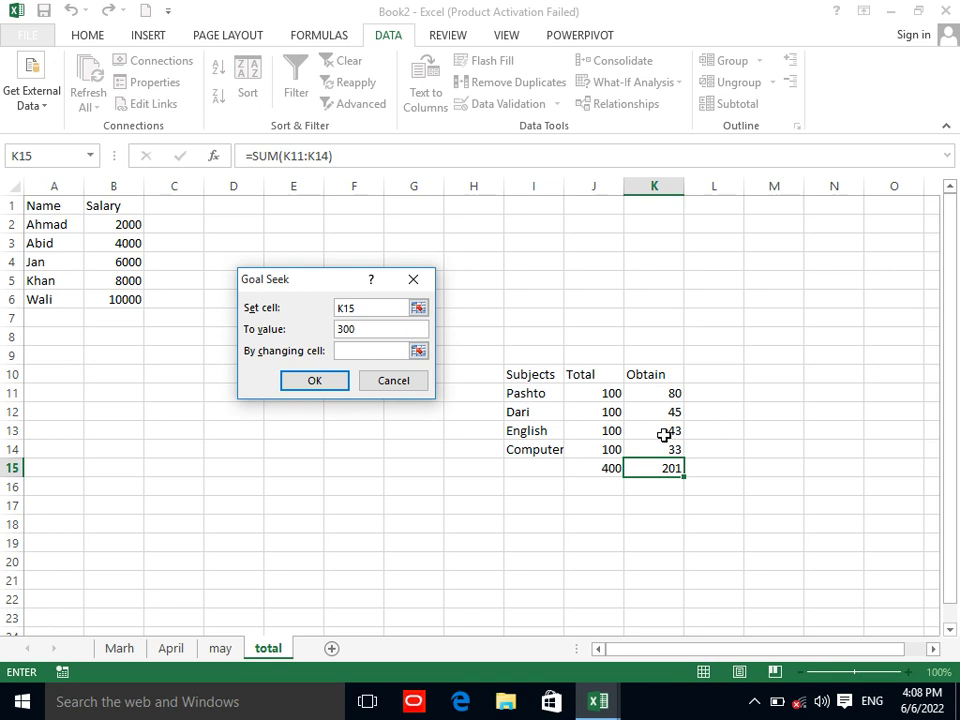
pyautogui.moveTo(665, 449); pyautogui.dragTo(665, 428)
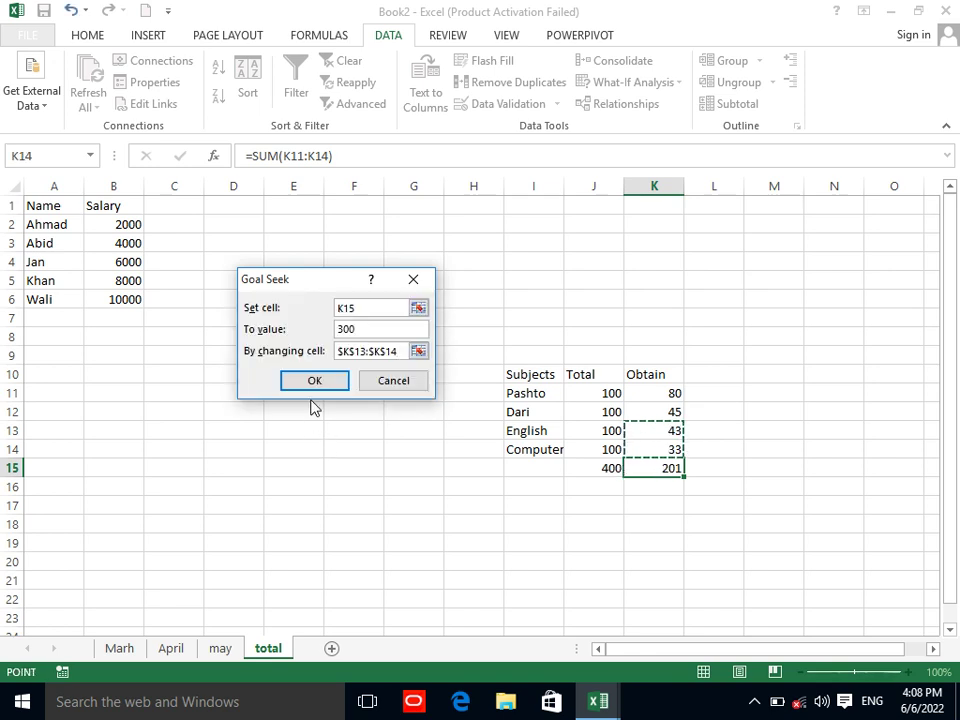
pyautogui.click(330, 387)
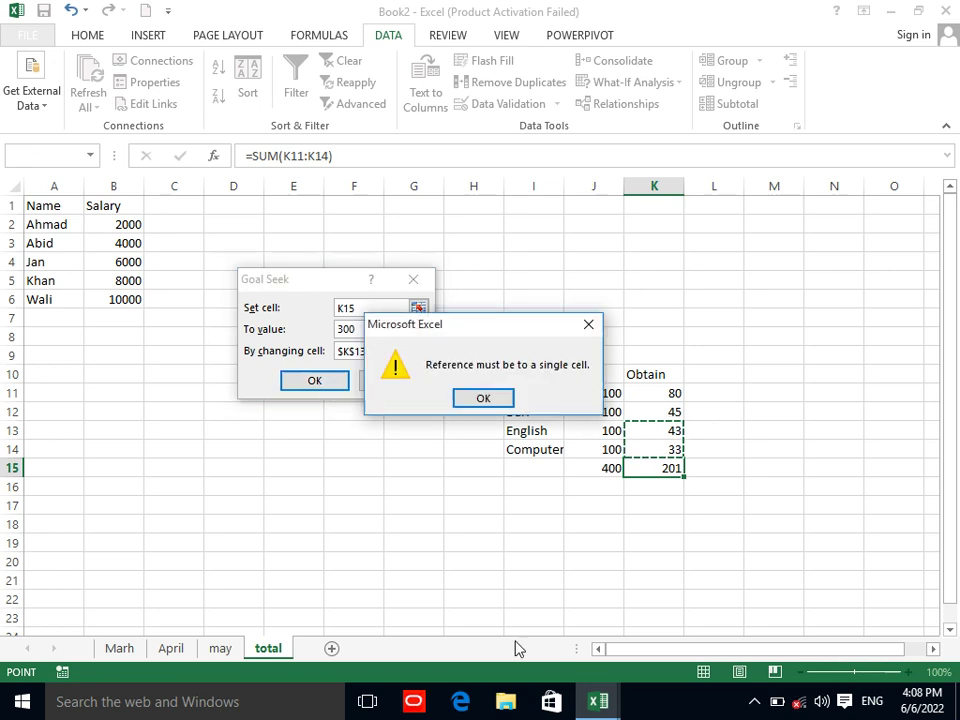
pyautogui.click(488, 398)
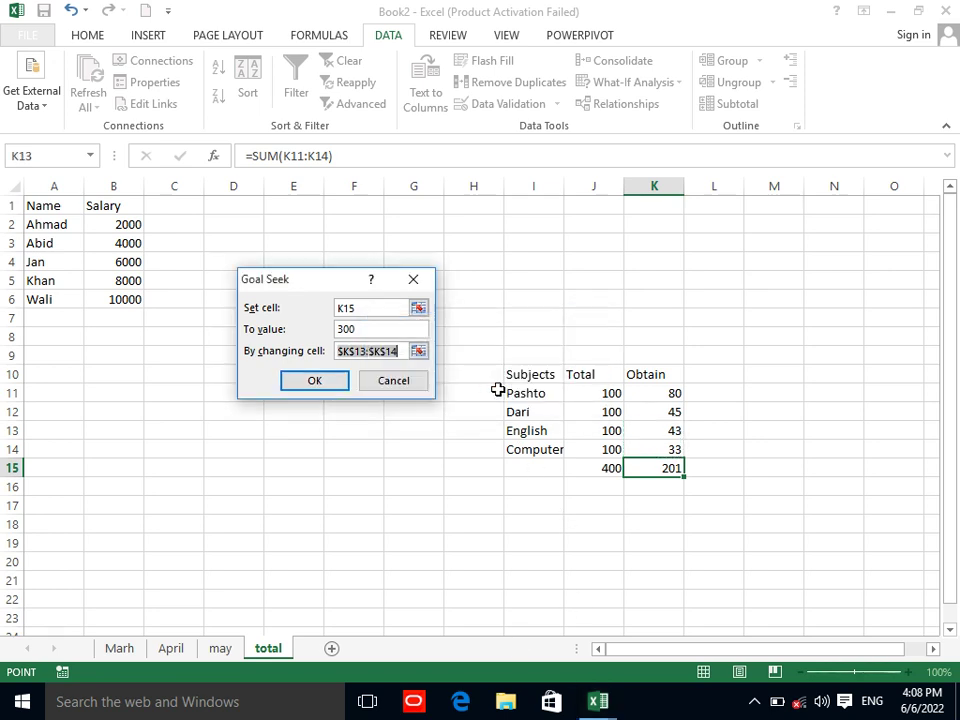
pyautogui.click(664, 442)
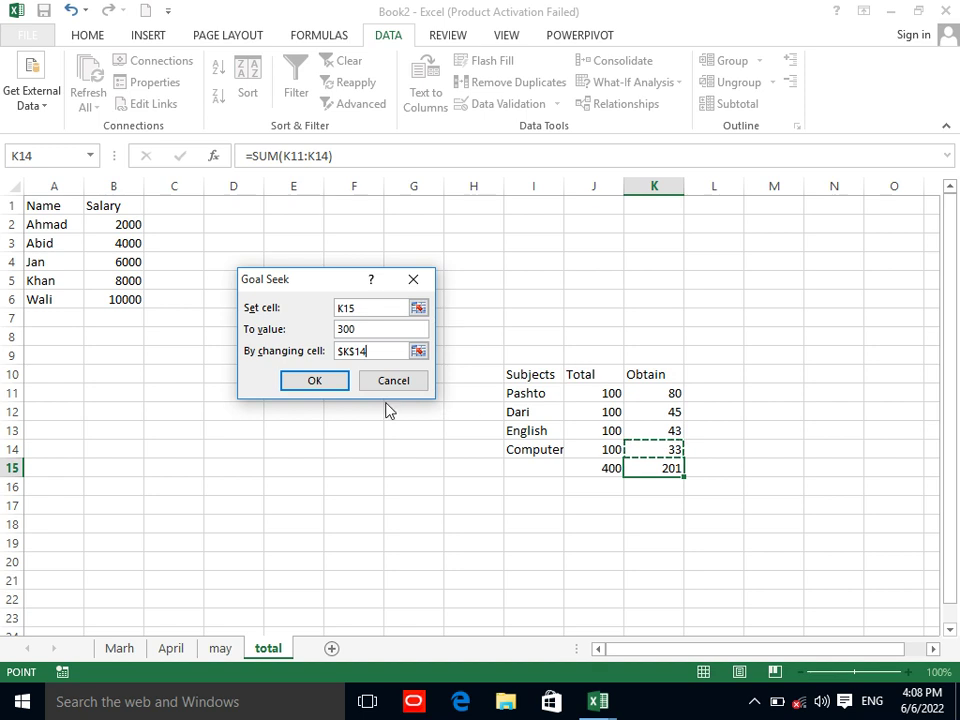
pyautogui.click(318, 384)
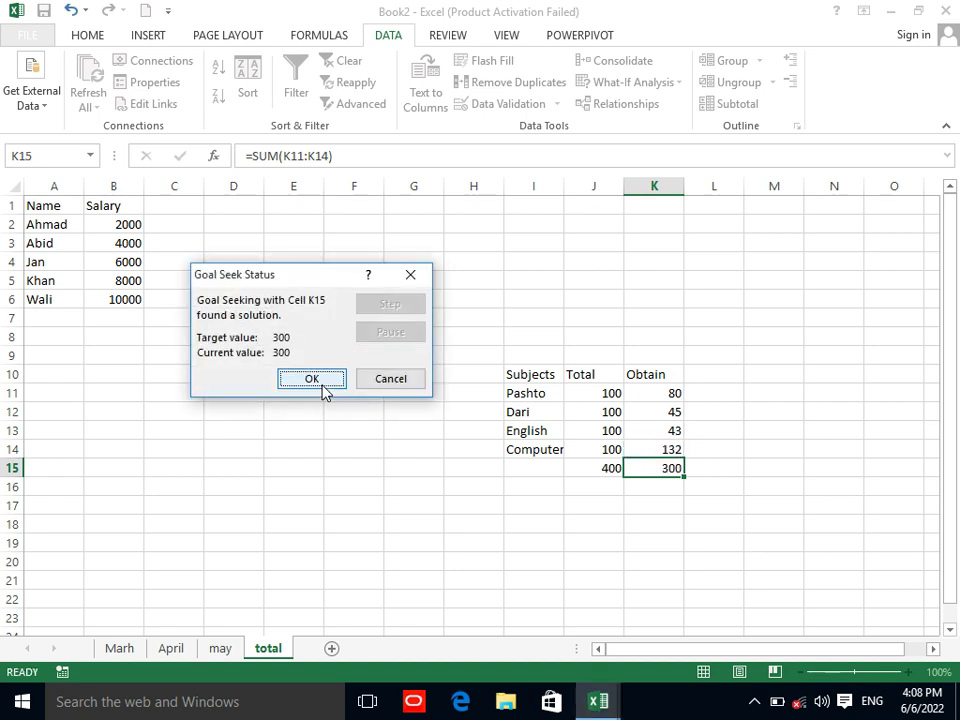
# Accept the Goal Seek result and confirm K14 shows 132 and K15 shows 300.
pyautogui.click(333, 381)
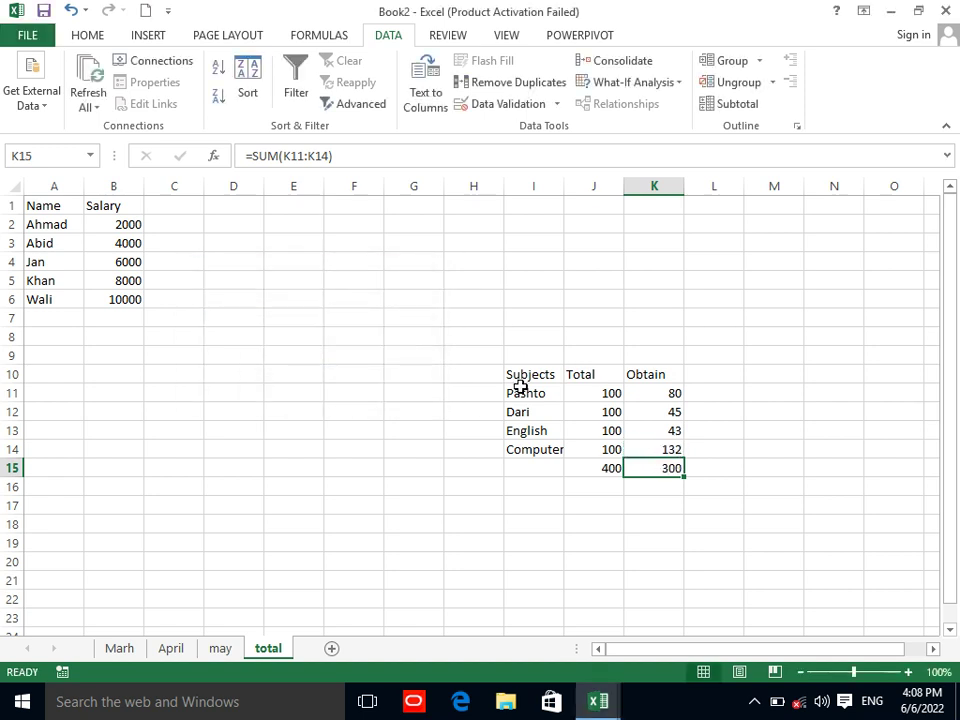
pyautogui.click(651, 452)
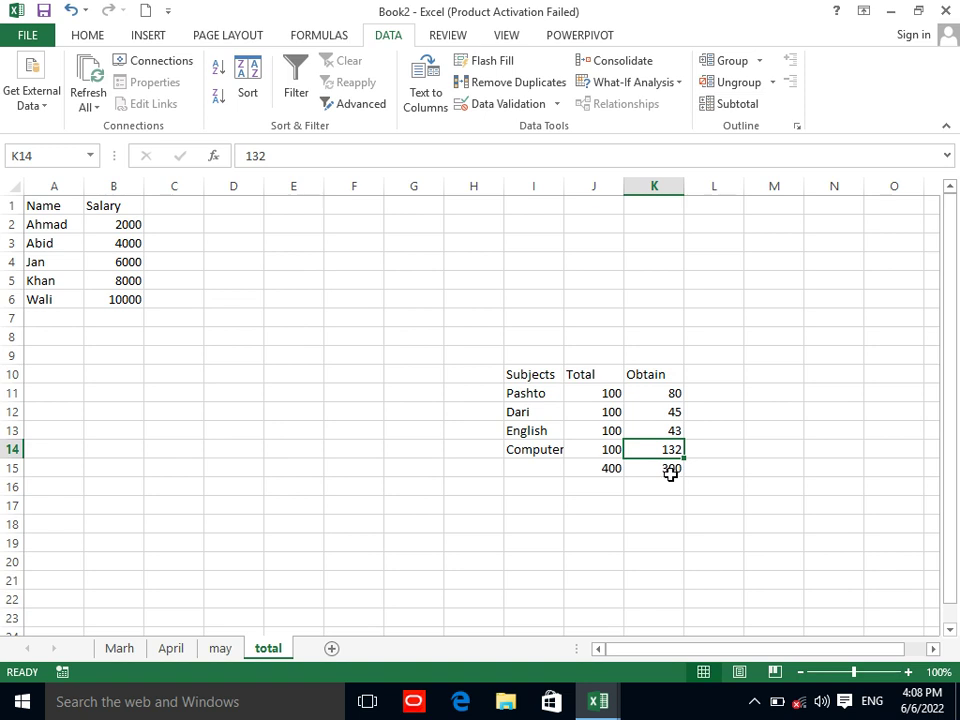
pyautogui.click(671, 468)
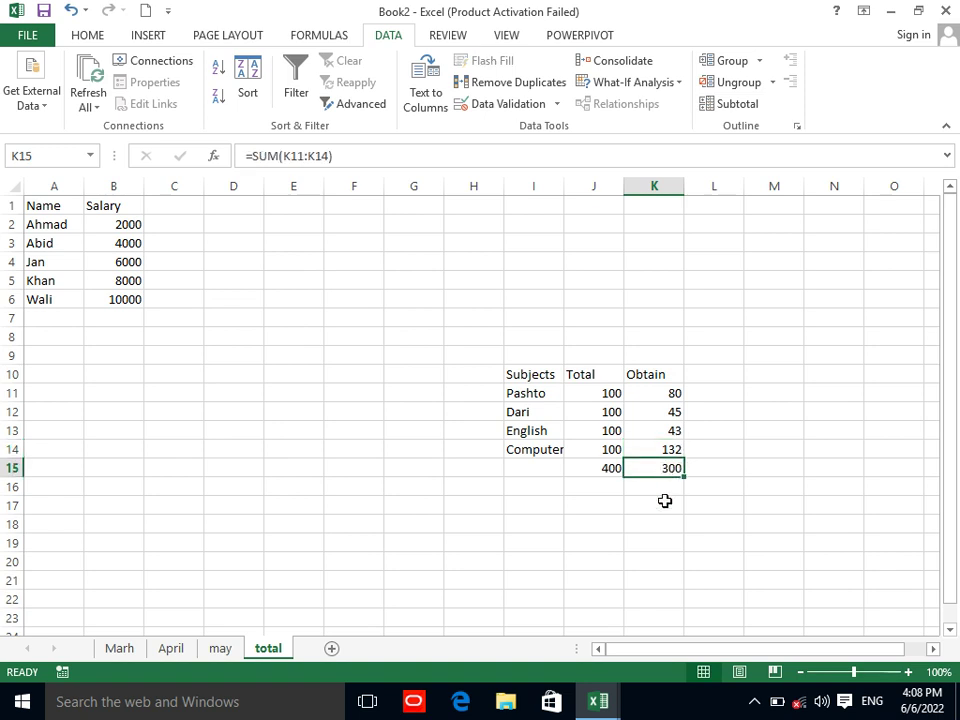
pyautogui.click(666, 446)
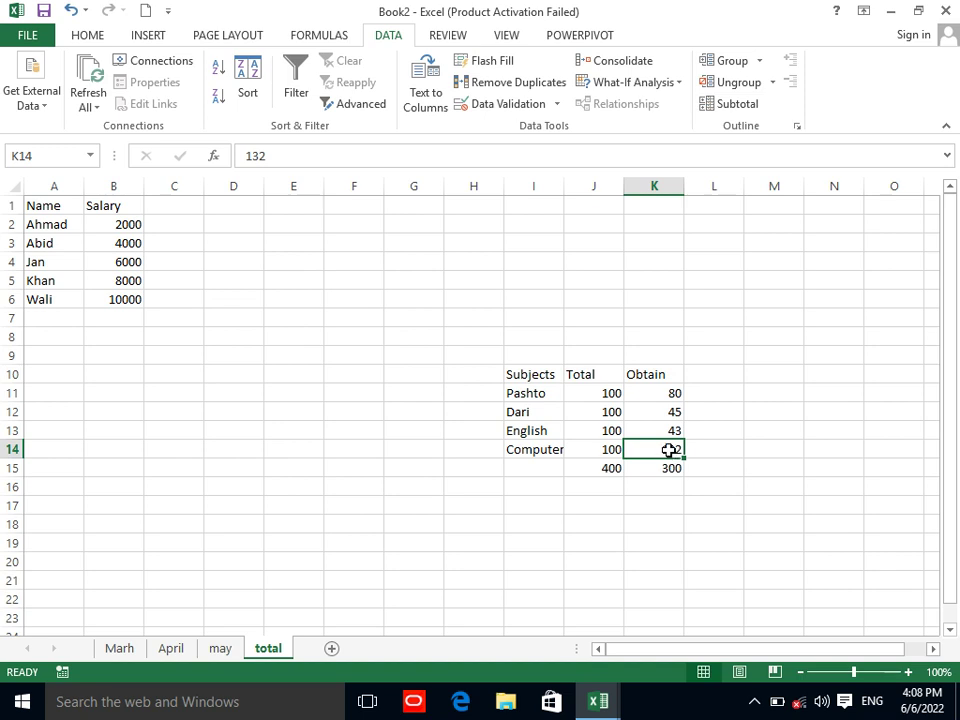
# Enter 9 as the Computer mark in K14 and start Goal Seek on the K15 total.
pyautogui.write('9')
pyautogui.press('Return')
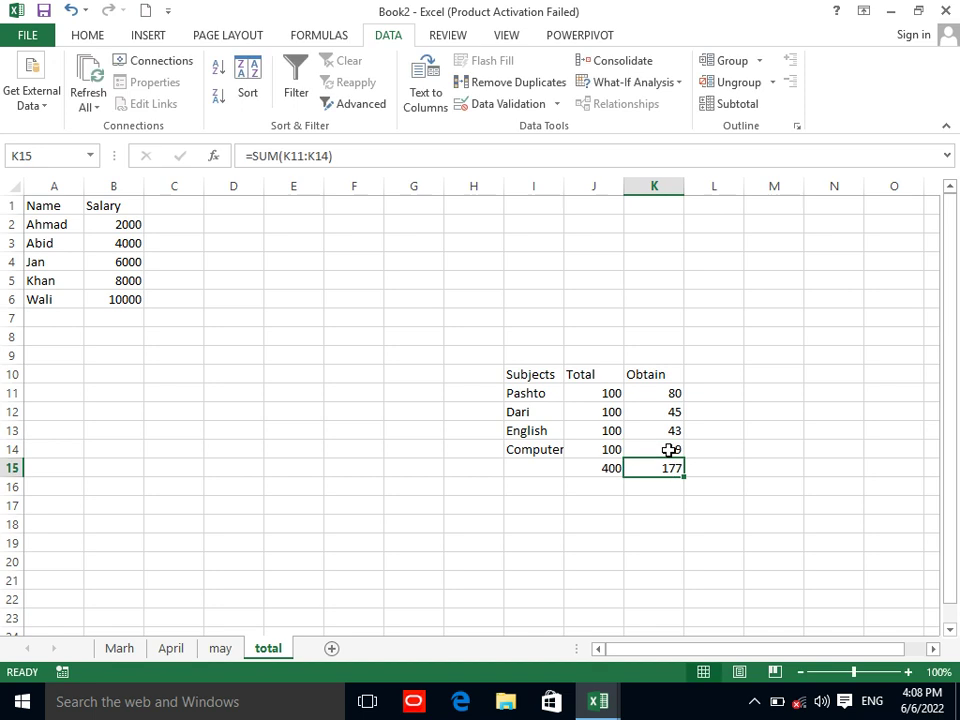
pyautogui.click(637, 509)
pyautogui.click(645, 469)
pyautogui.click(645, 86)
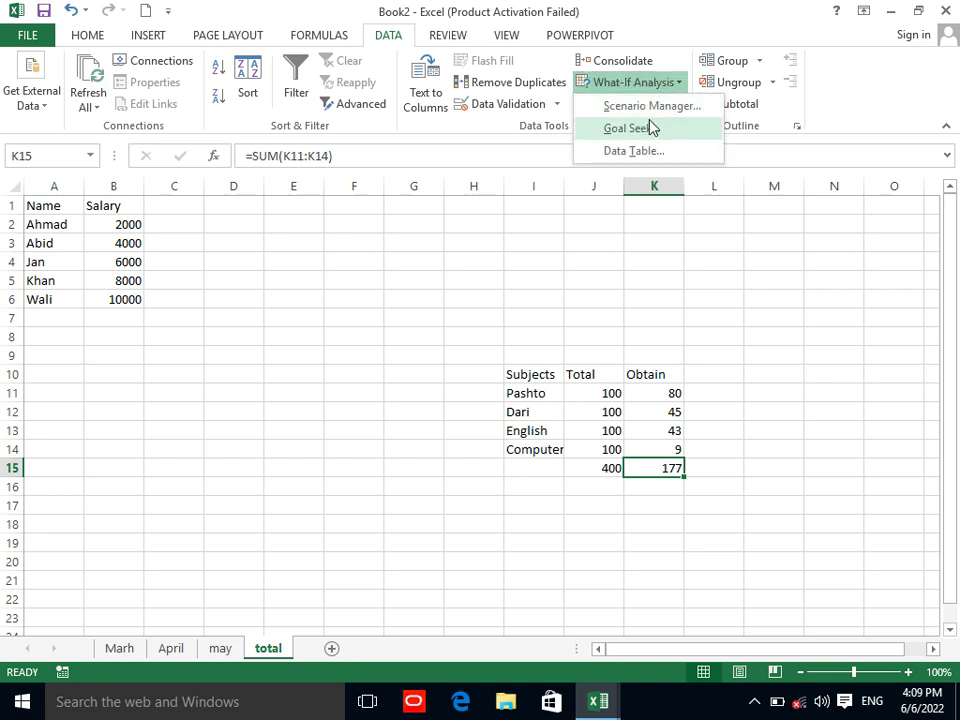
pyautogui.click(649, 128)
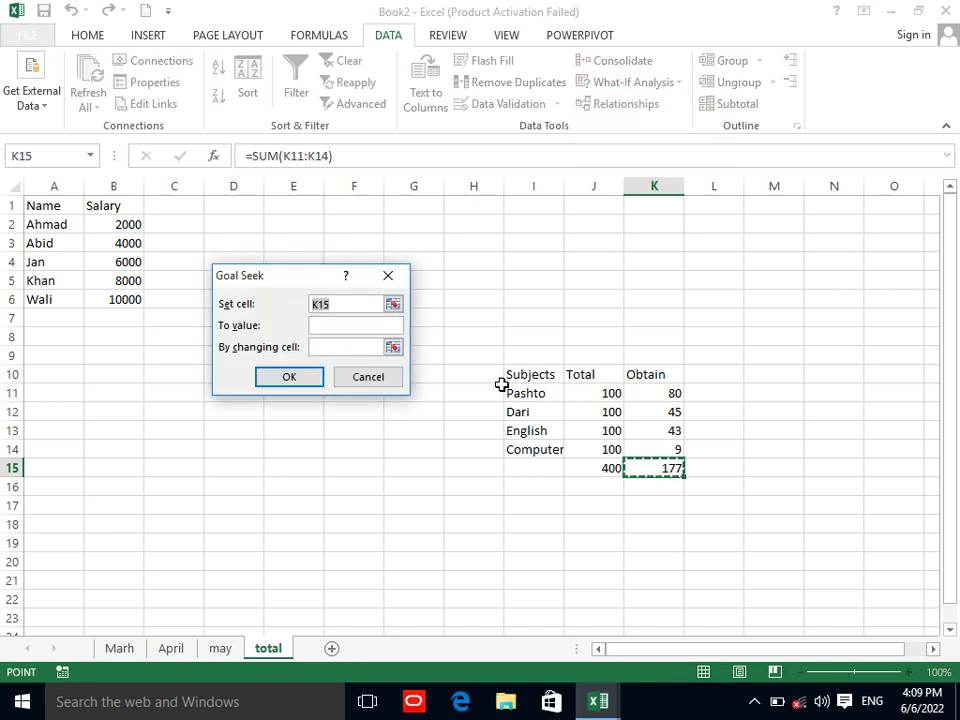
# Goal Seek K15 to 250 by changing K14, accepting the solved mark of 82.
pyautogui.click(358, 326)
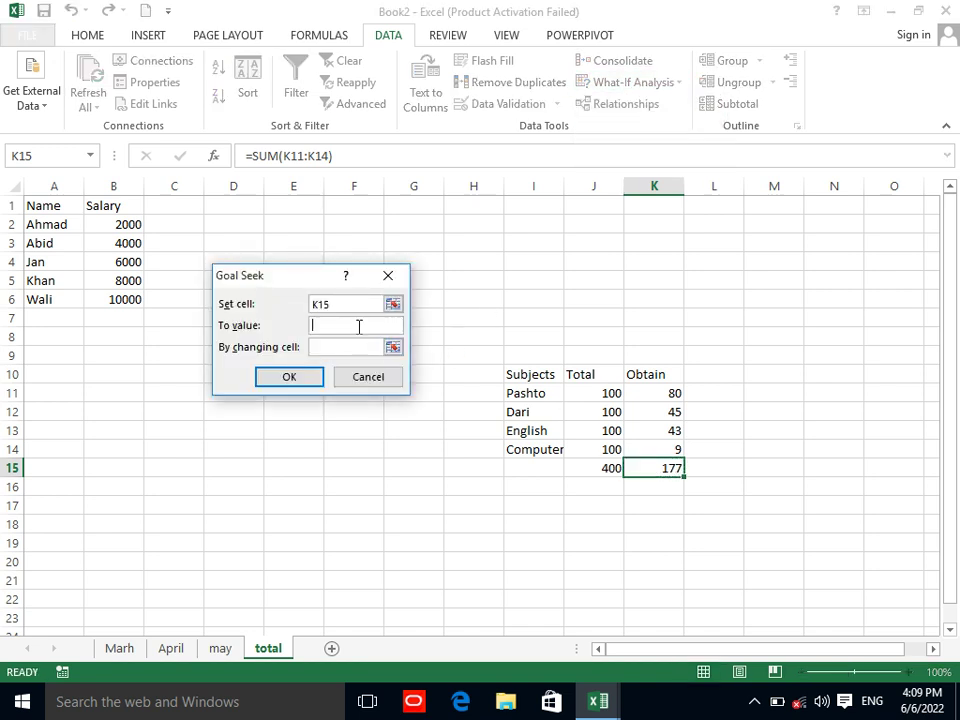
pyautogui.write('250')
pyautogui.click(354, 354)
pyautogui.click(394, 347)
pyautogui.click(638, 449)
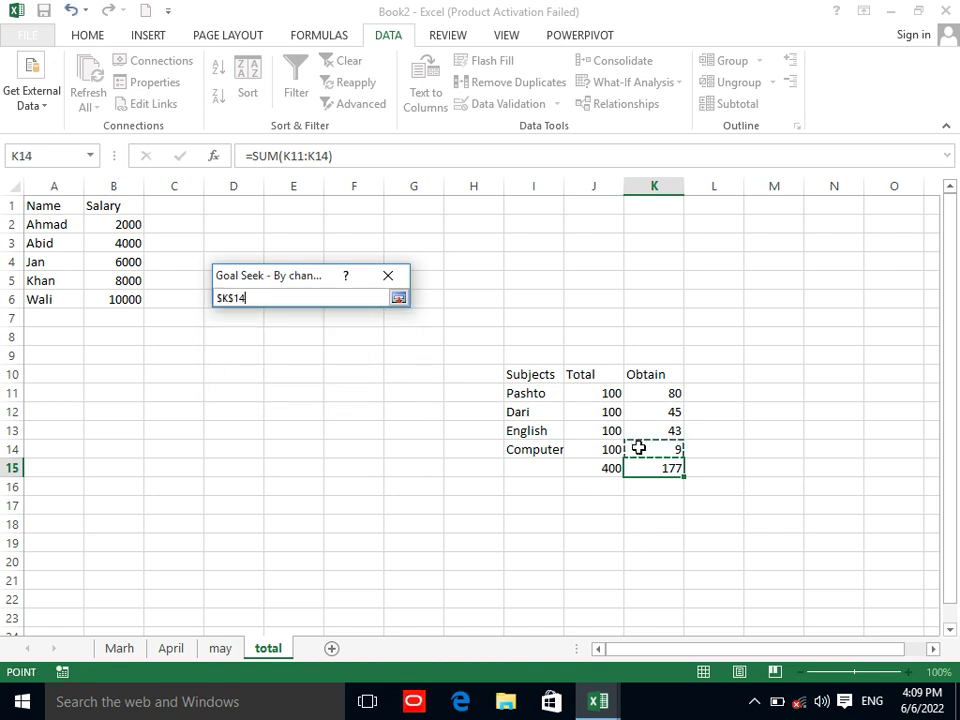
pyautogui.click(398, 298)
pyautogui.click(303, 376)
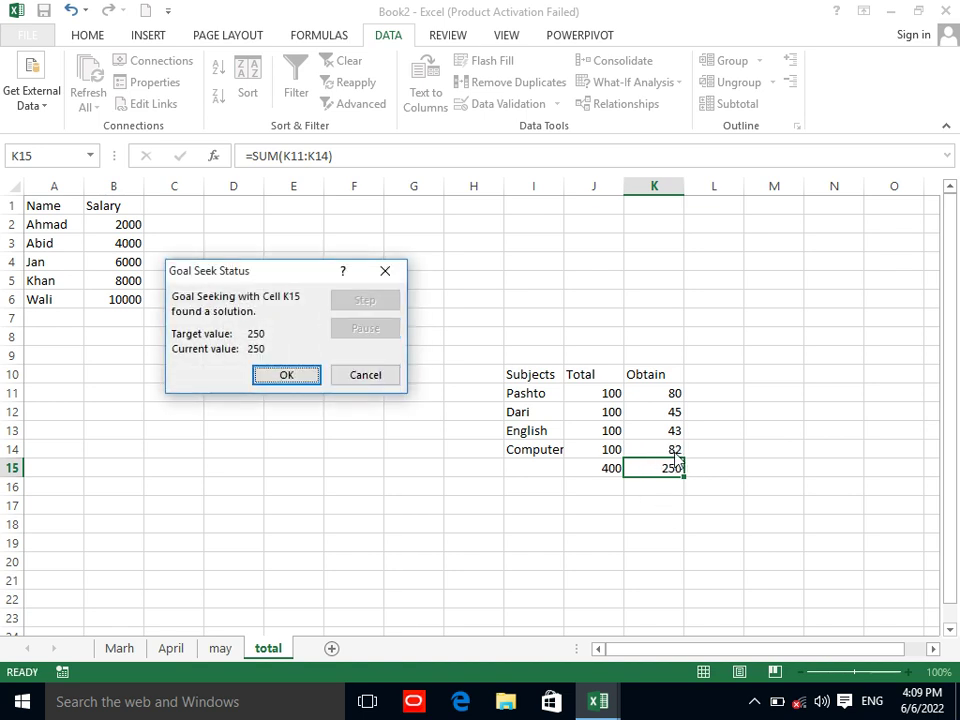
pyautogui.click(287, 376)
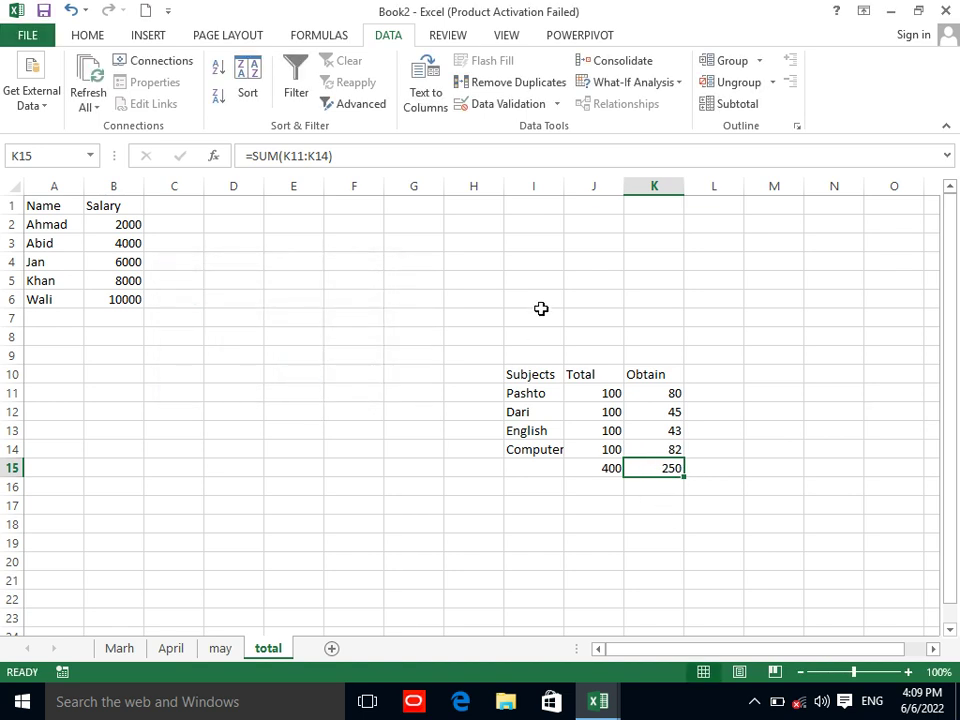
# Open and cancel the Data Table dialog, then add a new Sheet5.
pyautogui.click(644, 88)
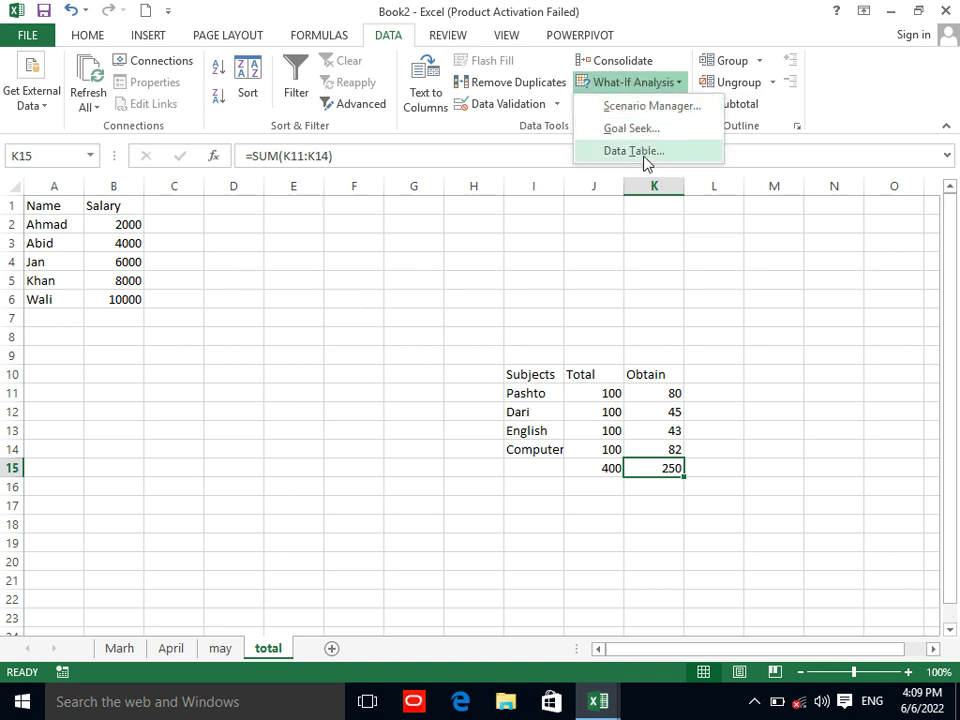
pyautogui.click(645, 158)
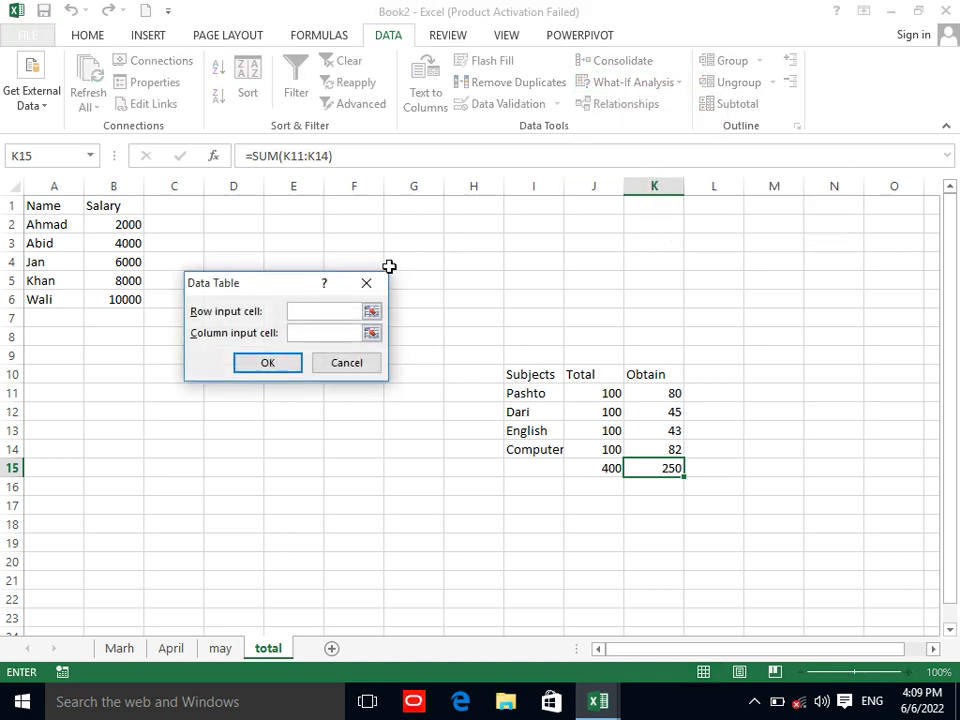
pyautogui.click(372, 284)
pyautogui.click(331, 648)
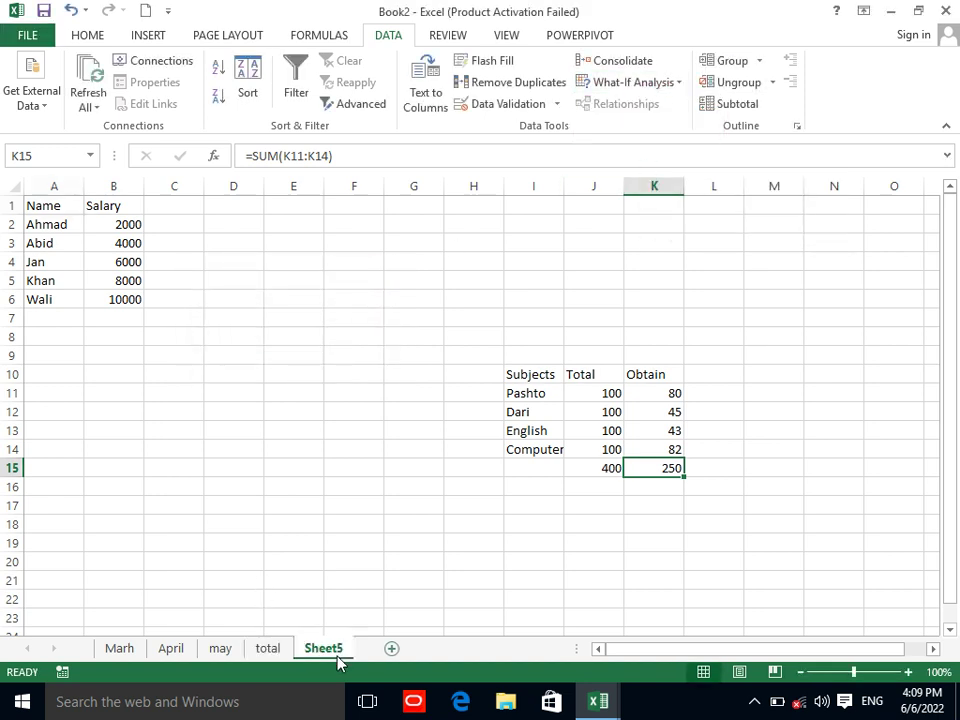
pyautogui.click(118, 281)
# Enter the values 1, 2, 3, 4, 5 across row 9.
pyautogui.click(350, 358)
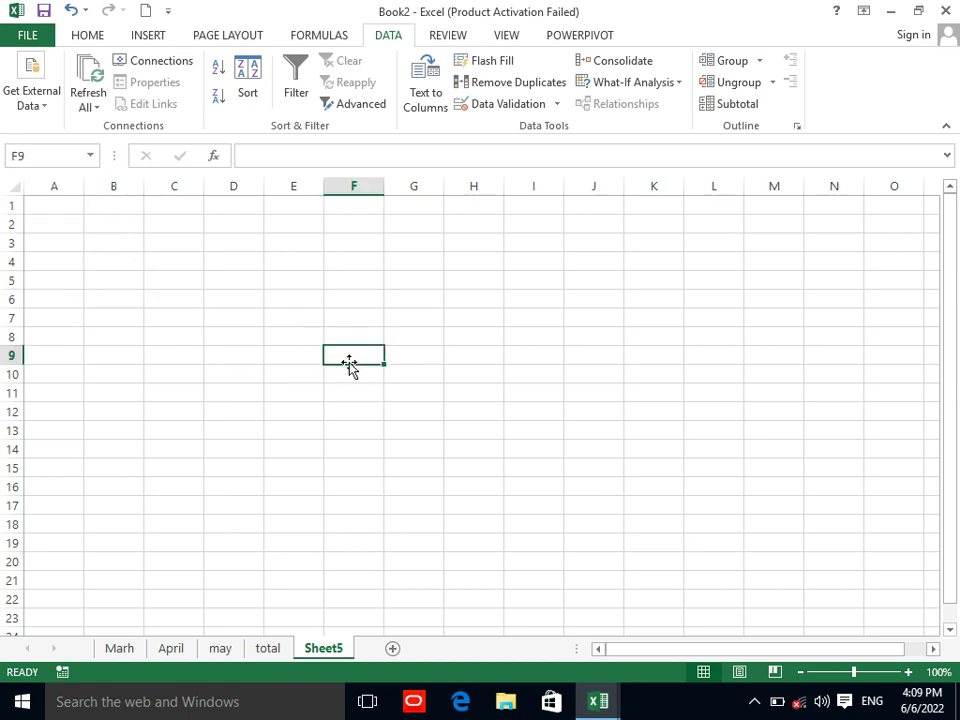
pyautogui.write('1')
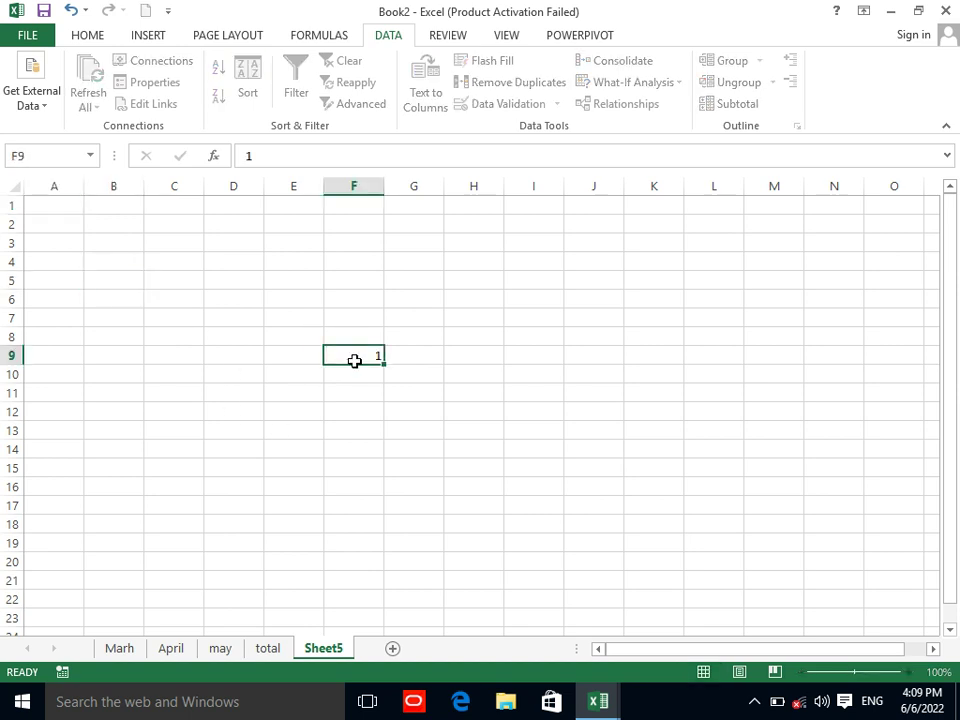
pyautogui.press('Tab')
pyautogui.write('2')
pyautogui.press('Tab')
pyautogui.write('3')
pyautogui.press('Tab')
pyautogui.write('4')
pyautogui.press('Tab')
pyautogui.write('5')
pyautogui.press('Return')
# Enter 1, 2, 3, 4 and 4 down the column beneath row 9.
pyautogui.press('Left')
pyautogui.press('Left')
pyautogui.press('Left')
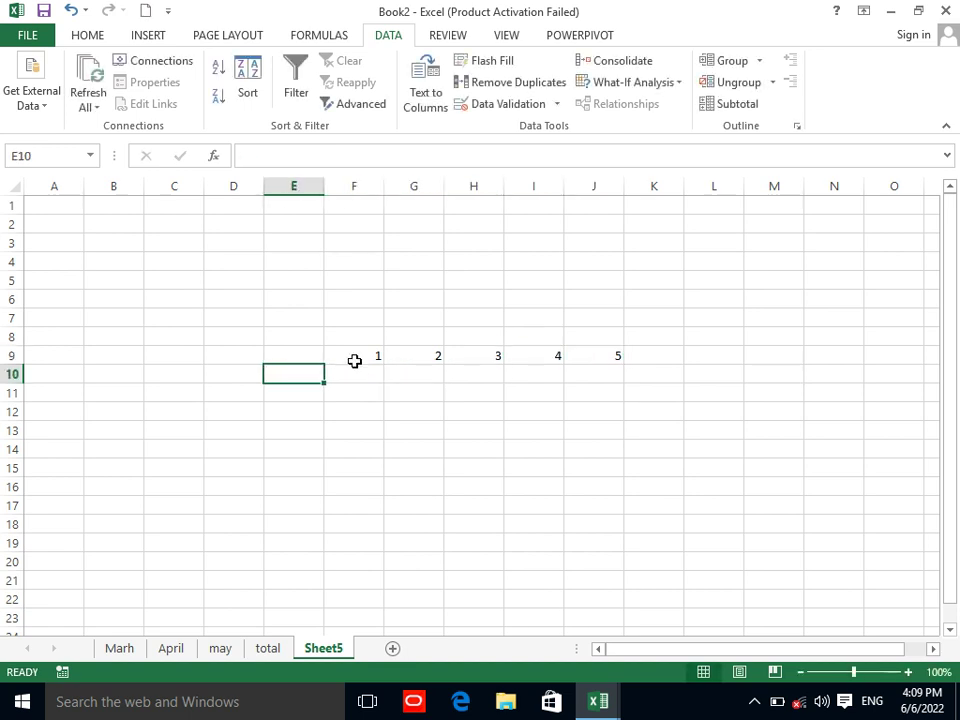
pyautogui.write('1')
pyautogui.press('Return')
pyautogui.write('2')
pyautogui.press('Return')
pyautogui.write('3')
pyautogui.press('Return')
pyautogui.write('4')
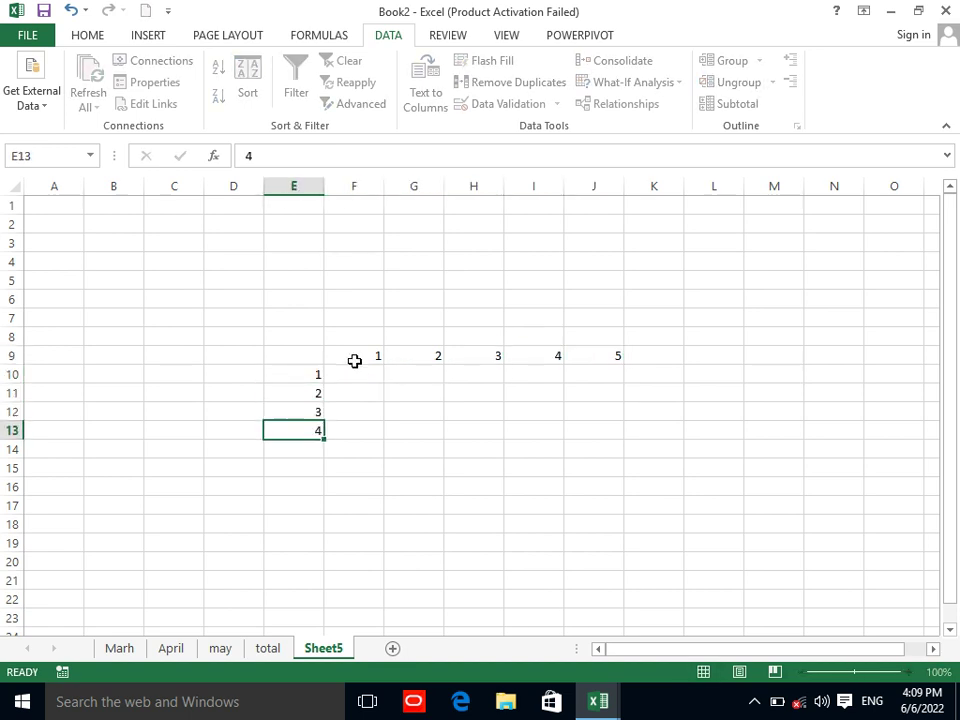
pyautogui.press('Return')
pyautogui.write('4')
pyautogui.press('Return')
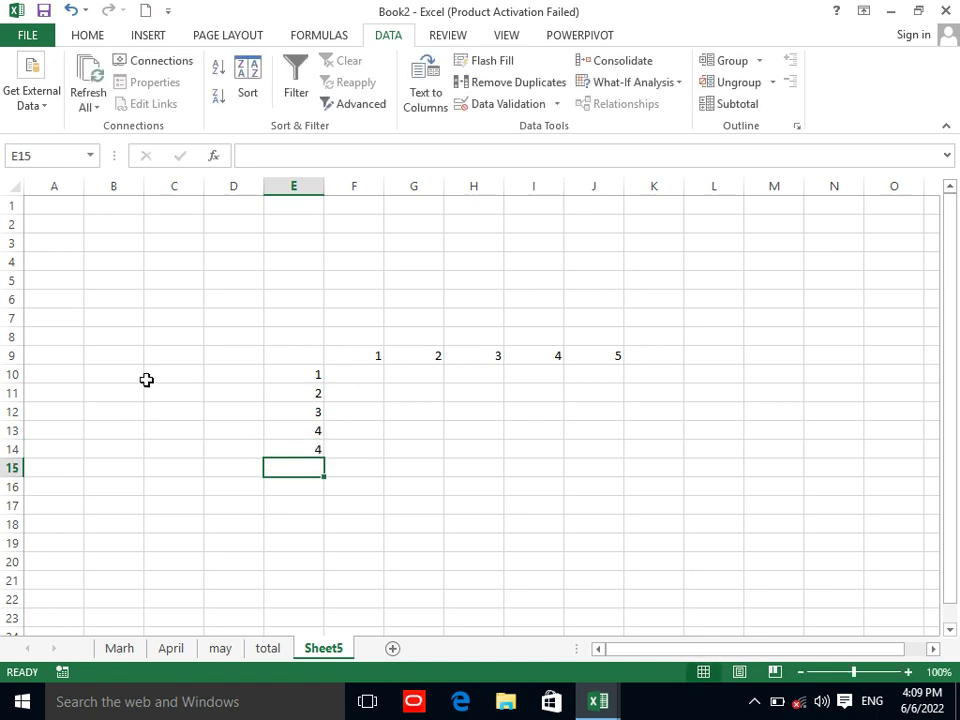
# Delete empty column D and enter the formula =A1*B1 in D9.
pyautogui.click(236, 188)
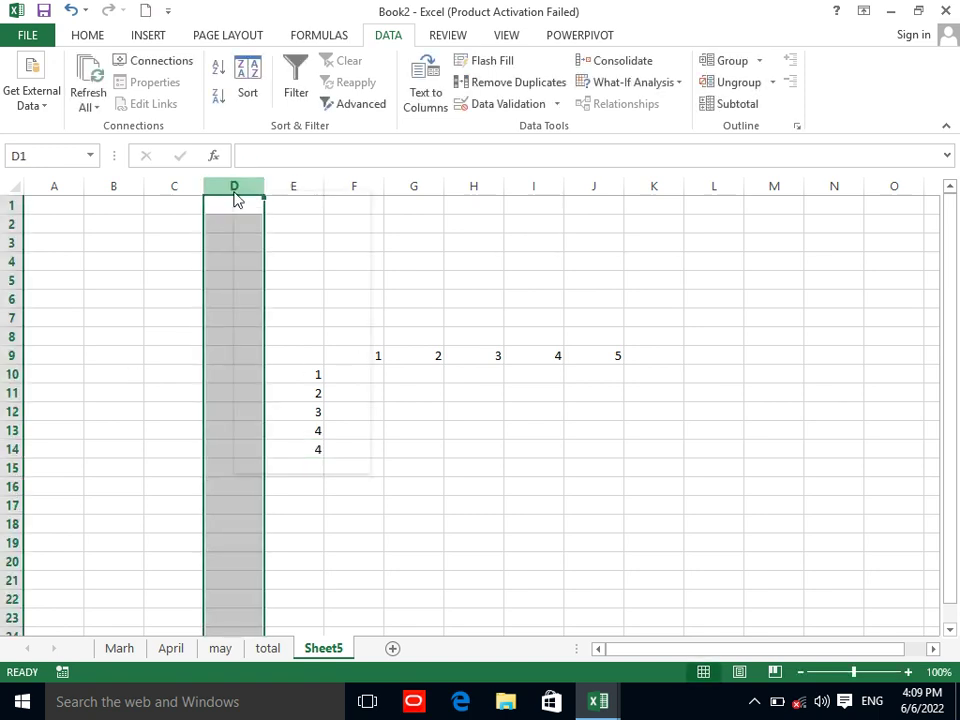
pyautogui.rightClick(236, 196)
pyautogui.click(282, 347)
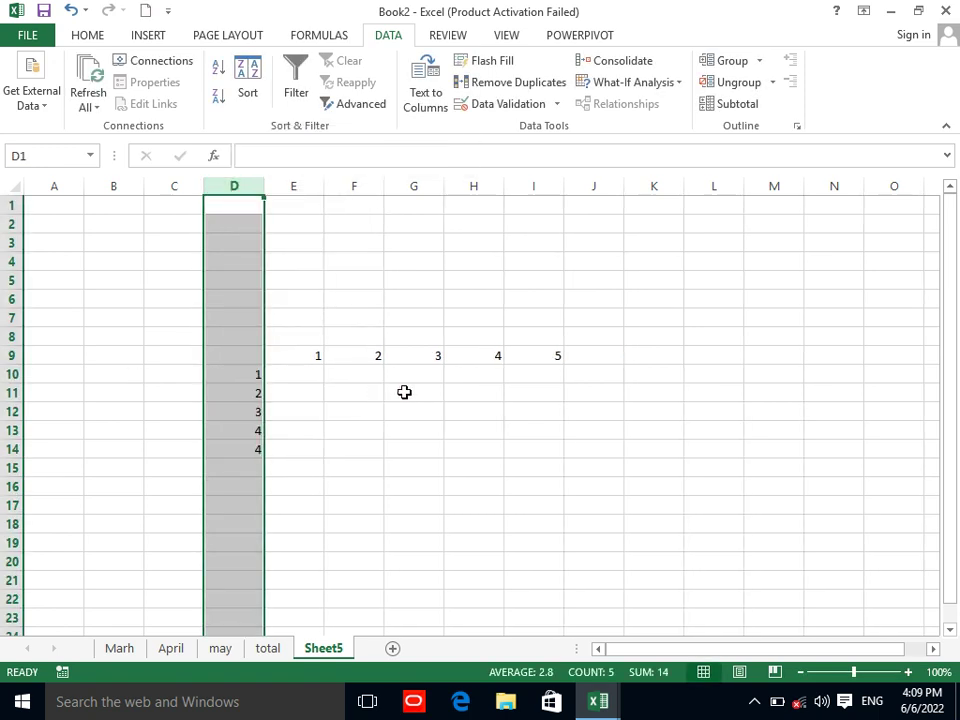
pyautogui.click(221, 355)
pyautogui.write('=')
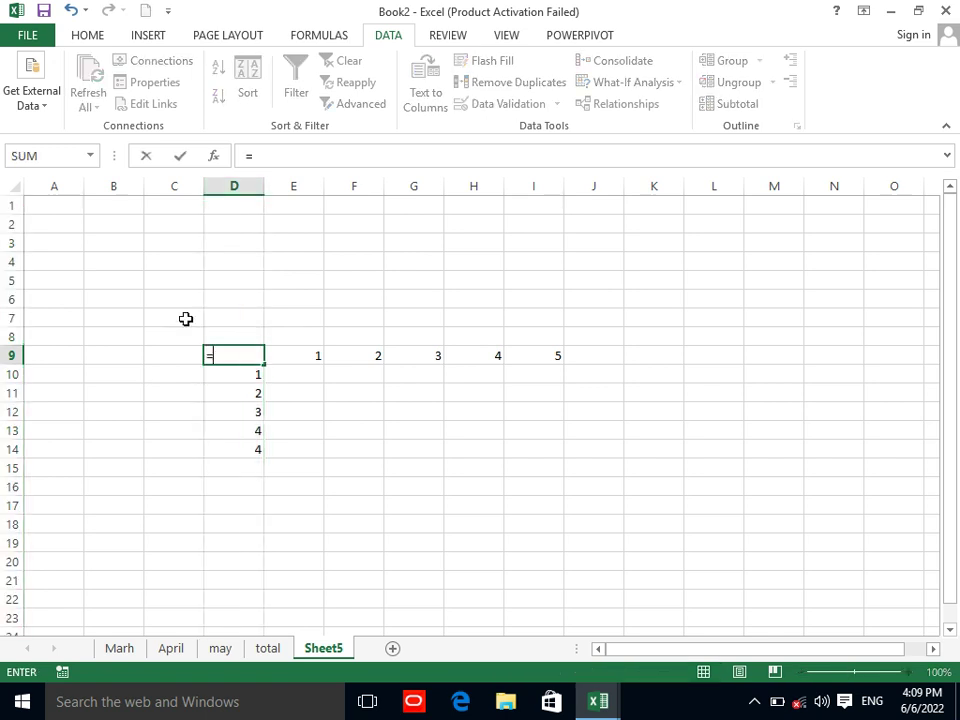
pyautogui.click(57, 202)
pyautogui.write('*')
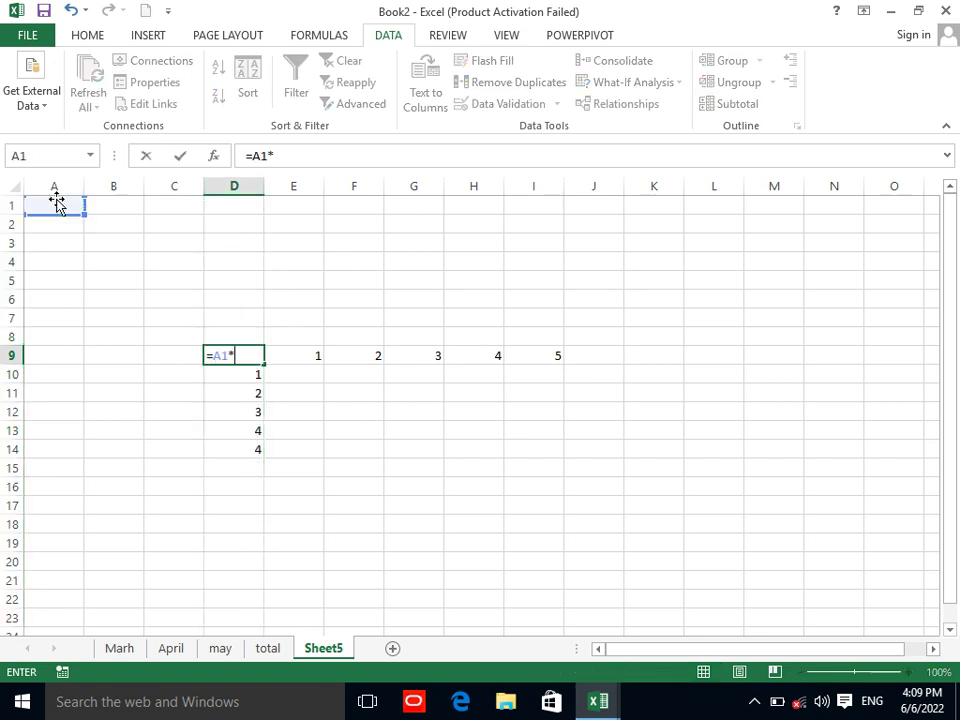
pyautogui.click(112, 204)
pyautogui.hotkey('ctrl', 'Return')
pyautogui.press('Return')
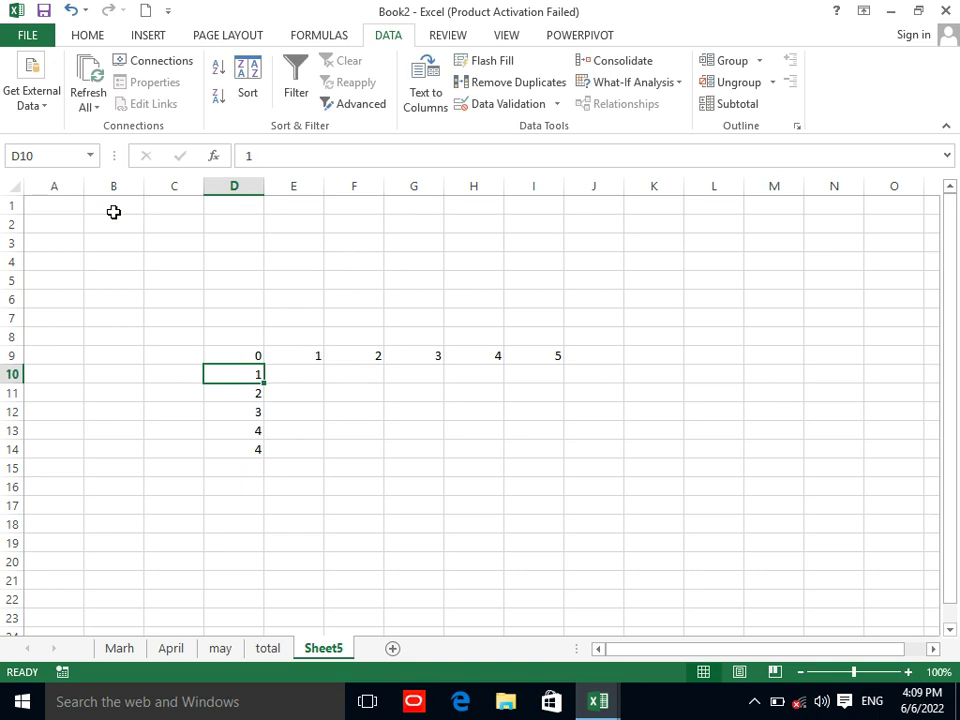
pyautogui.click(70, 357)
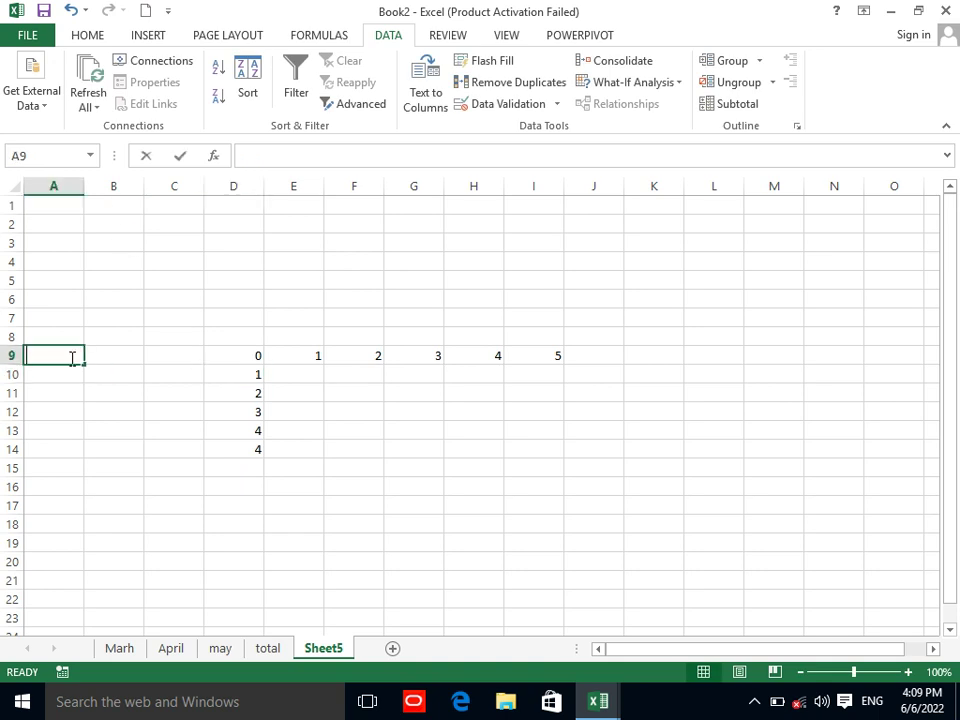
# Type the headers No, Name and Salary in A9:C9.
pyautogui.write('Np')
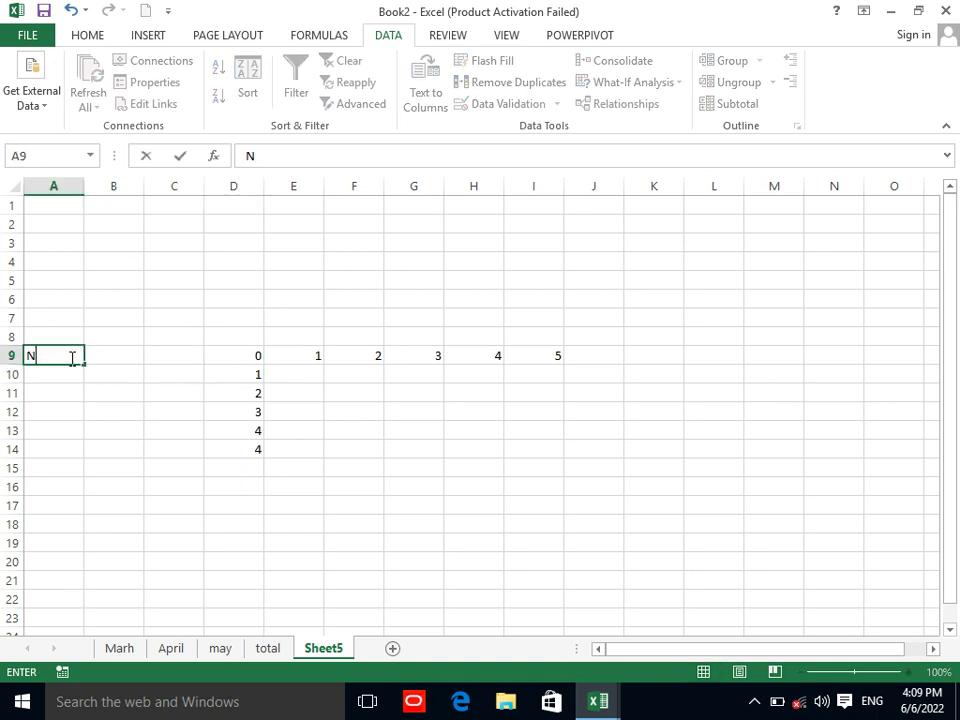
pyautogui.hotkey('ctrl', 'Return')
pyautogui.press('Right')
pyautogui.write('Name')
pyautogui.press('Tab')
pyautogui.write('Sa')
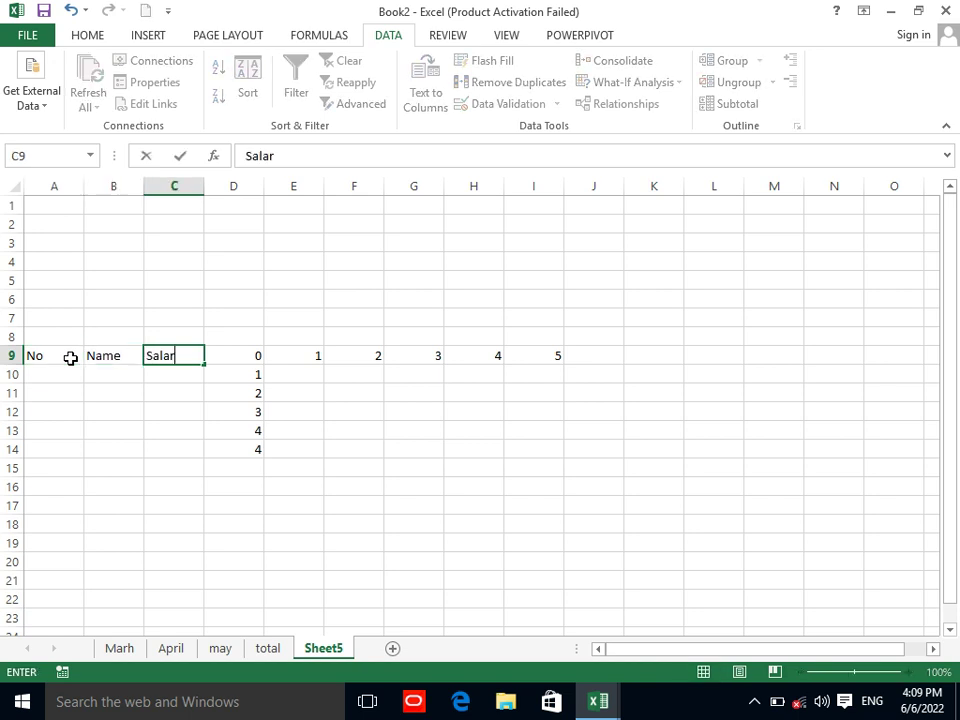
pyautogui.press('Return')
# Type two employee names into the column A cells under No.
pyautogui.press('Left')
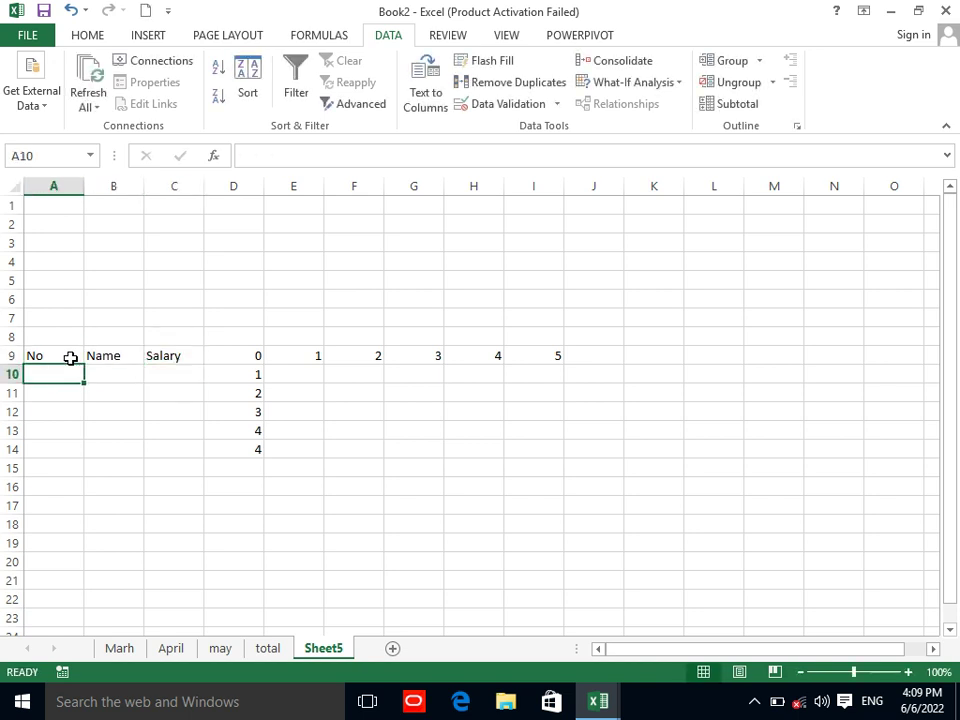
pyautogui.write('H')
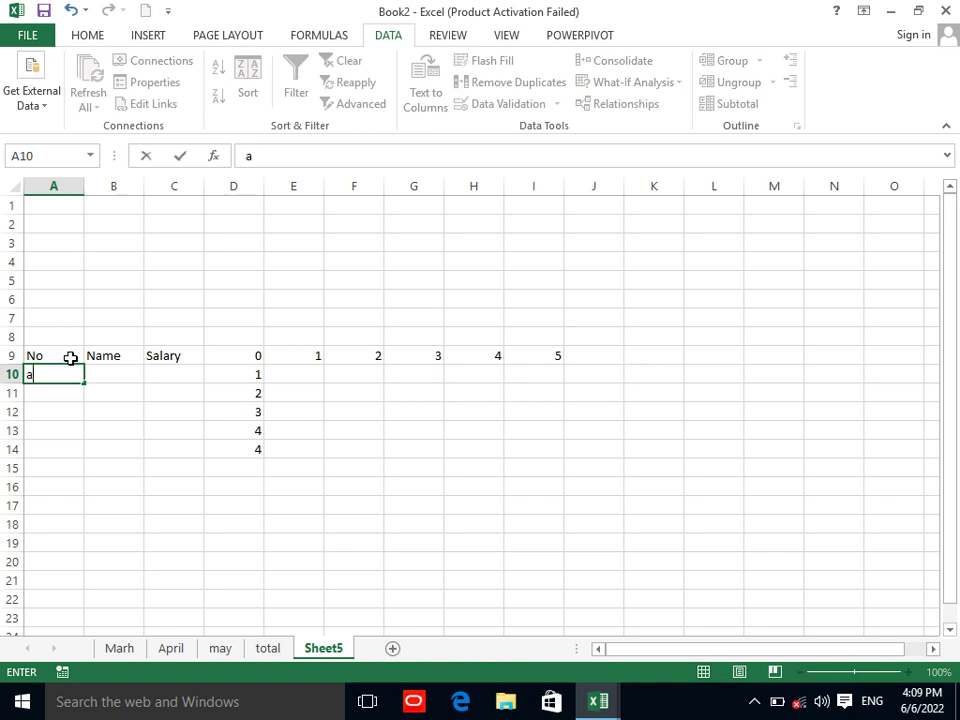
pyautogui.write('Ahma')
pyautogui.write('d')
pyautogui.press('Return')
pyautogui.write('Ali')
pyautogui.press('Return')
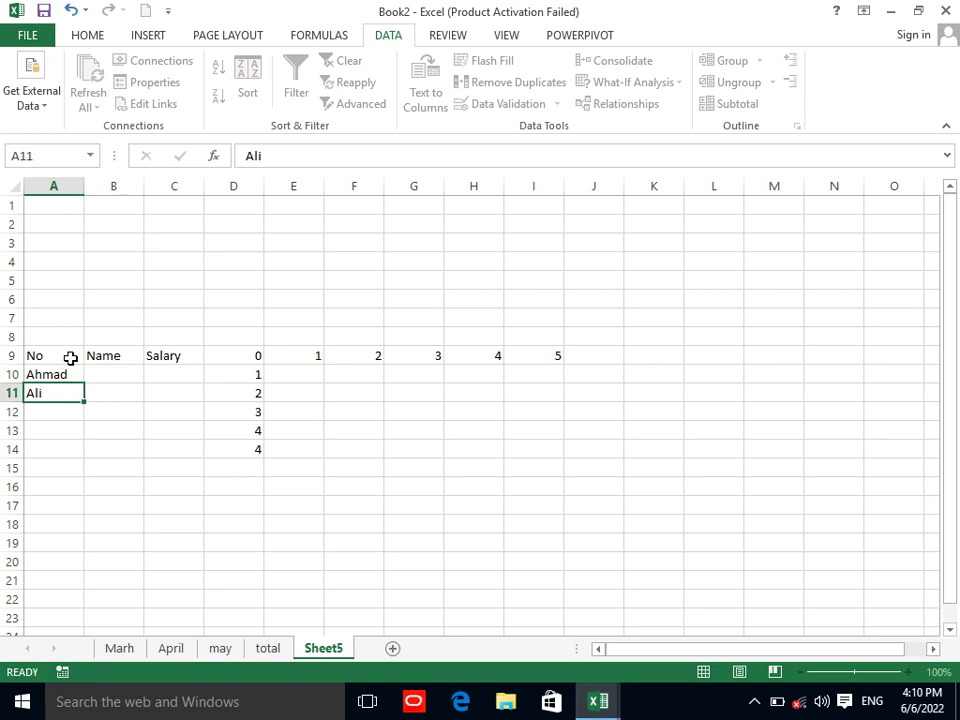
pyautogui.write('wA')
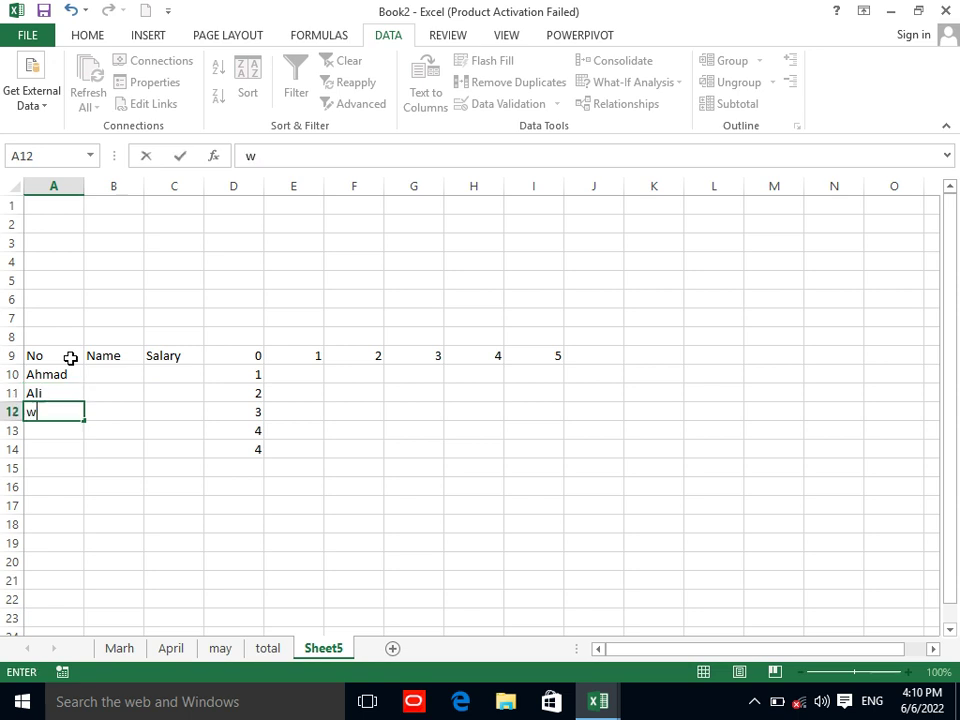
pyautogui.hotkey('ctrl', 'Return')
pyautogui.press('Up')
pyautogui.press('Up')
pyautogui.press('Right')
pyautogui.press('Down')
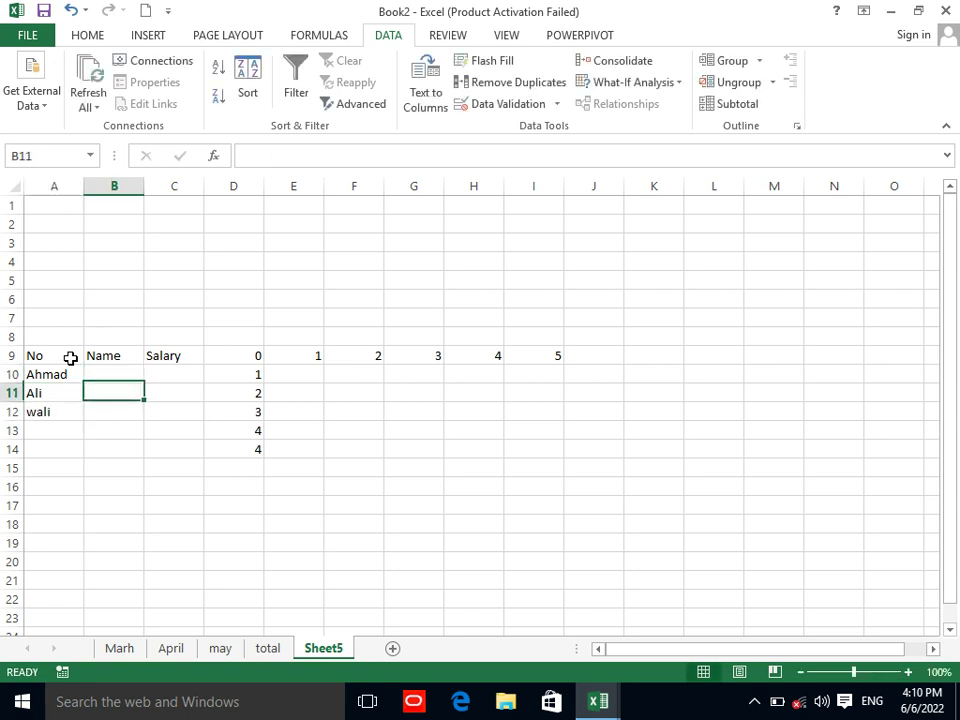
pyautogui.press('Left')
# Overwrite A10:A12 with the row numbers 1, 2 and 3.
pyautogui.moveTo(68, 365); pyautogui.dragTo(69, 405)
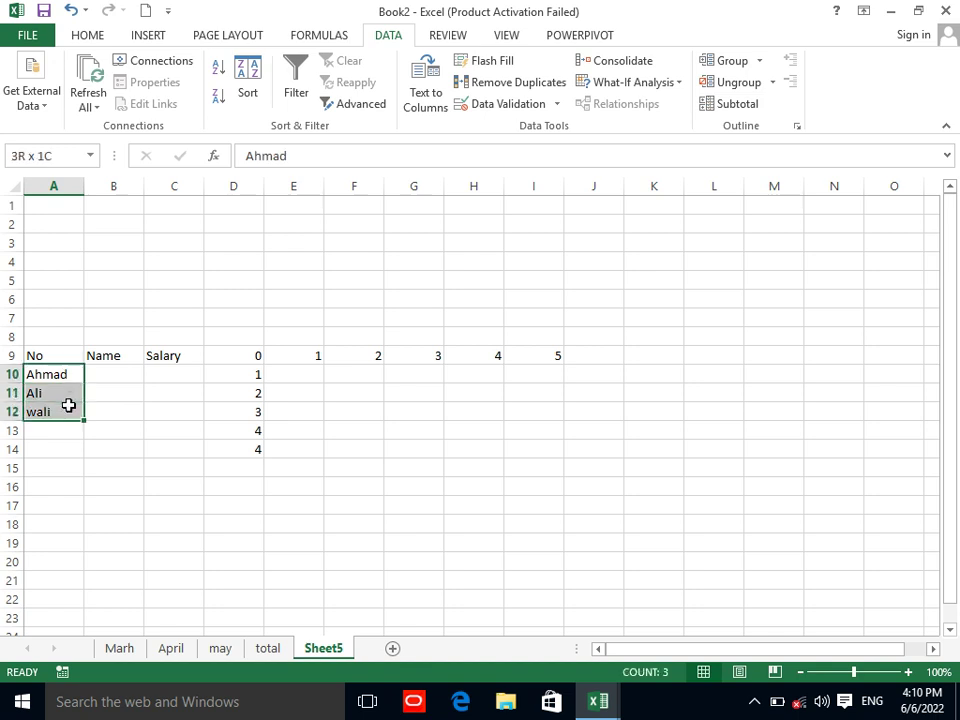
pyautogui.write('1')
pyautogui.press('Return')
pyautogui.write('2')
pyautogui.press('Return')
pyautogui.write('3')
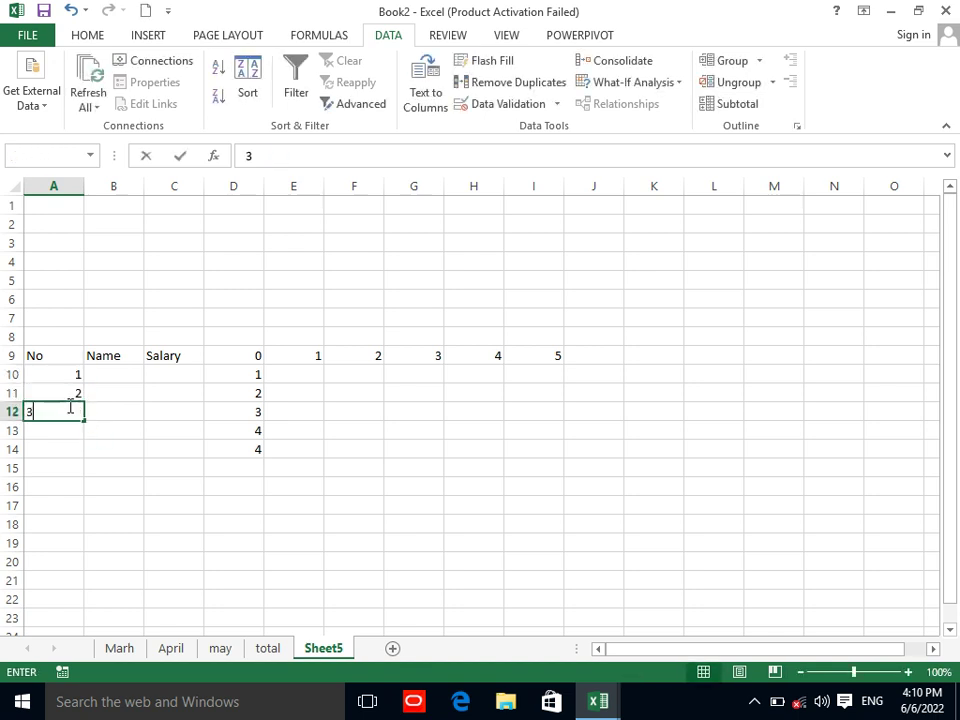
pyautogui.press('Tab')
# Enter the three employee names in B10:B12 under Name.
pyautogui.press('Up')
pyautogui.press('Up')
pyautogui.press('Up')
pyautogui.press('Down')
pyautogui.write('Ahmad')
pyautogui.press('Return')
pyautogui.write('wWa')
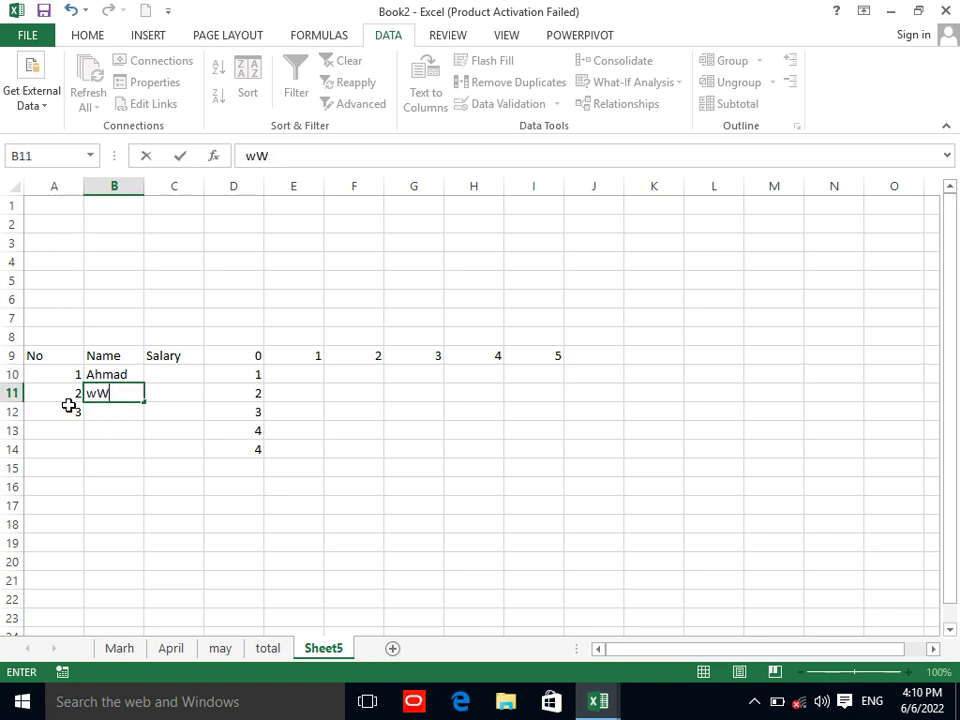
pyautogui.press('Return')
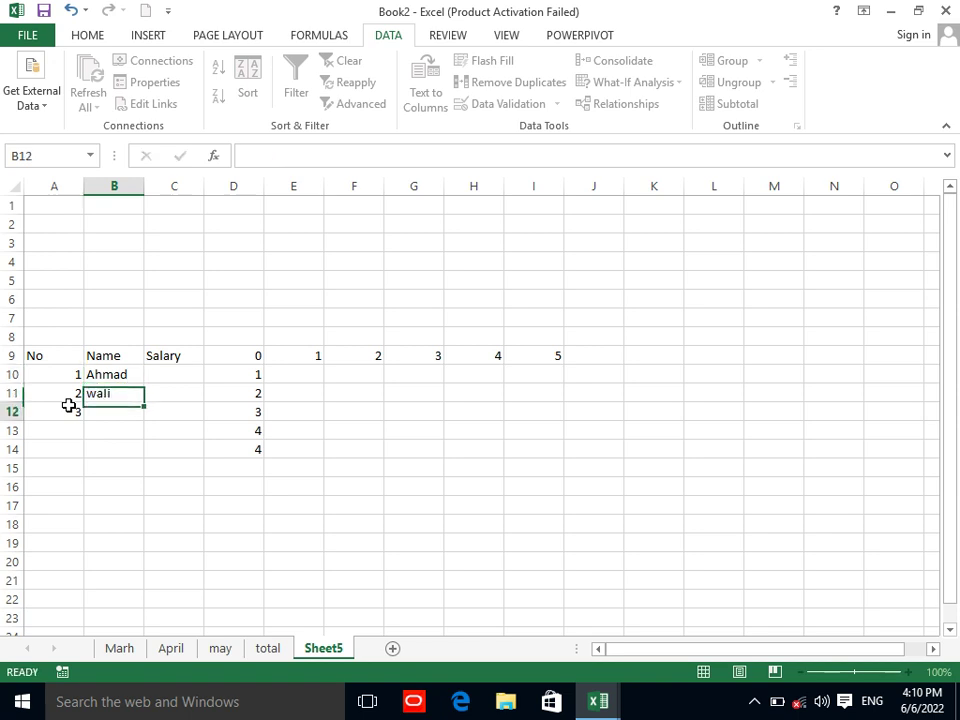
pyautogui.write('Khan')
pyautogui.press('Tab')
pyautogui.press('Up')
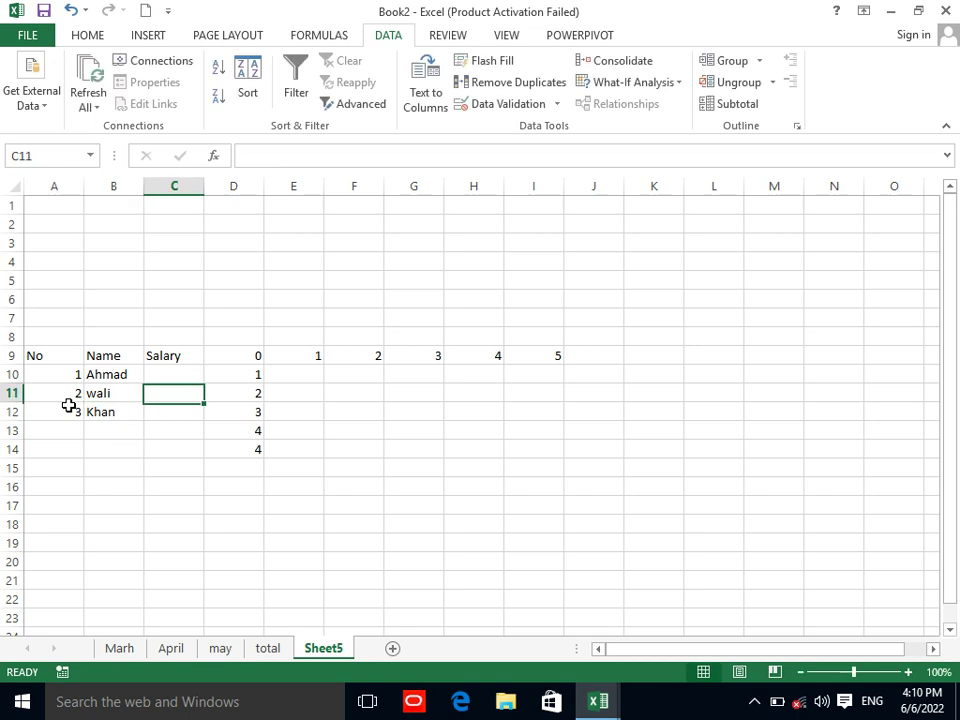
pyautogui.press('Up')
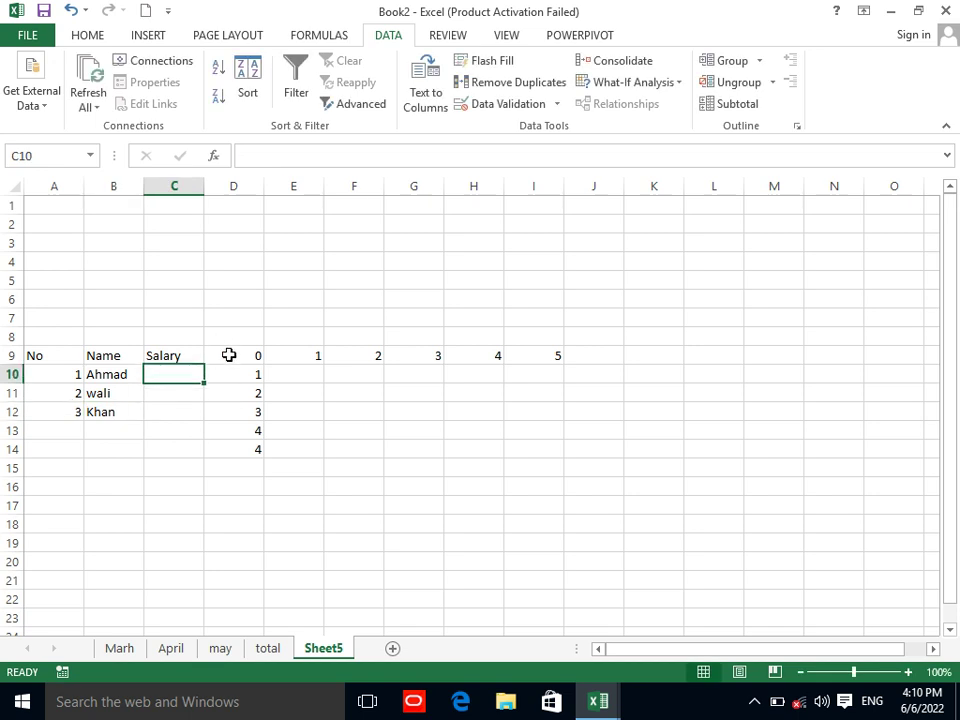
pyautogui.moveTo(229, 355); pyautogui.dragTo(527, 450)
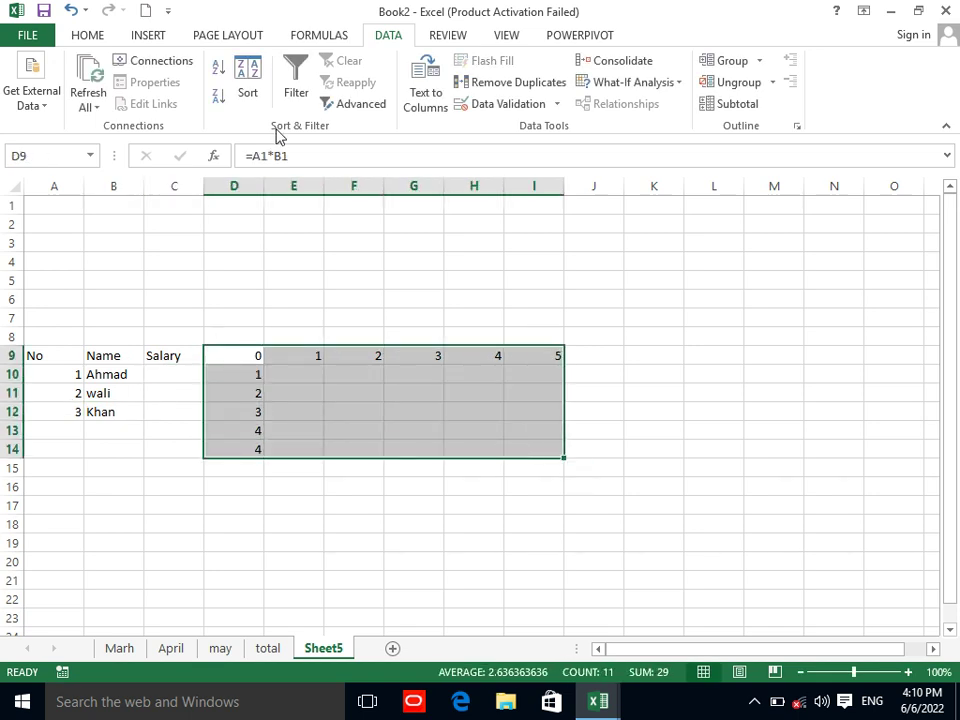
# Create a data table on D9:I14 with row input $A$1 and column input $B$1.
pyautogui.click(665, 81)
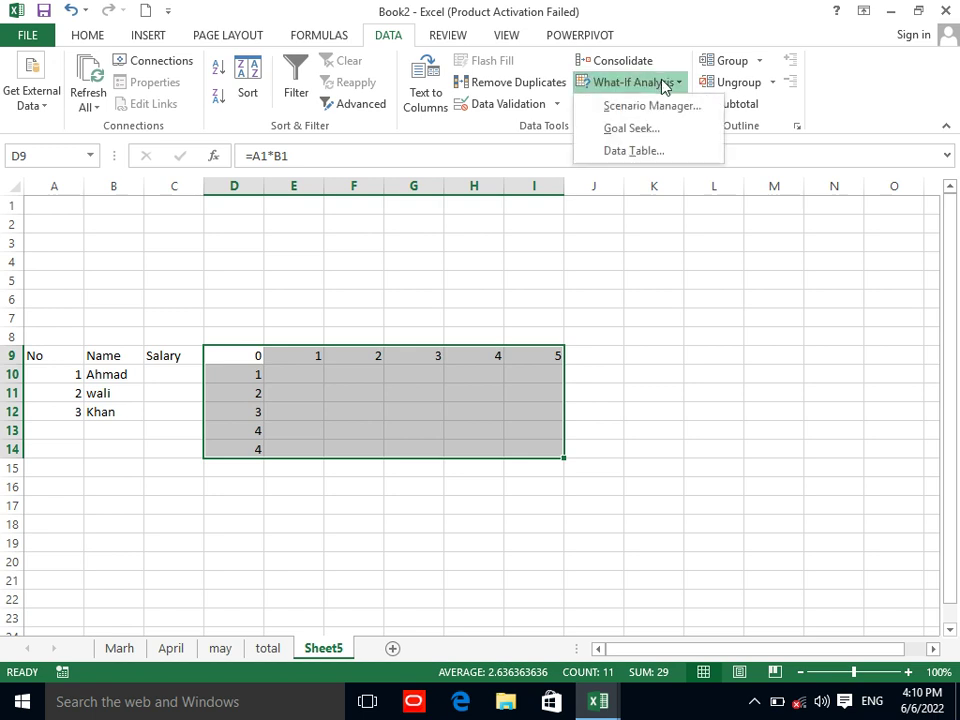
pyautogui.click(663, 150)
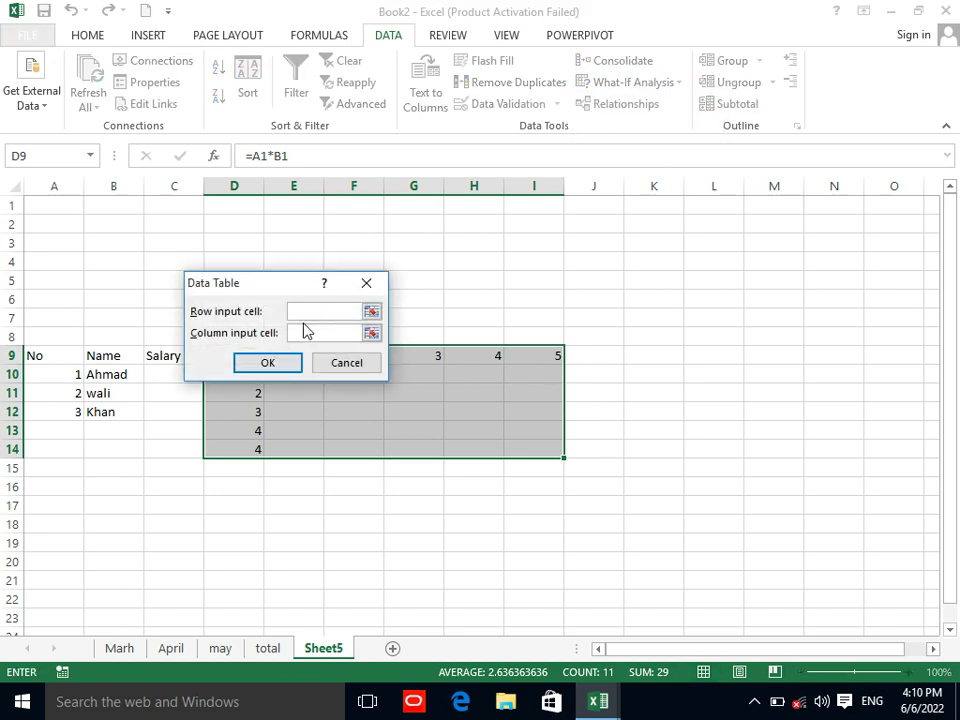
pyautogui.click(53, 203)
pyautogui.click(300, 332)
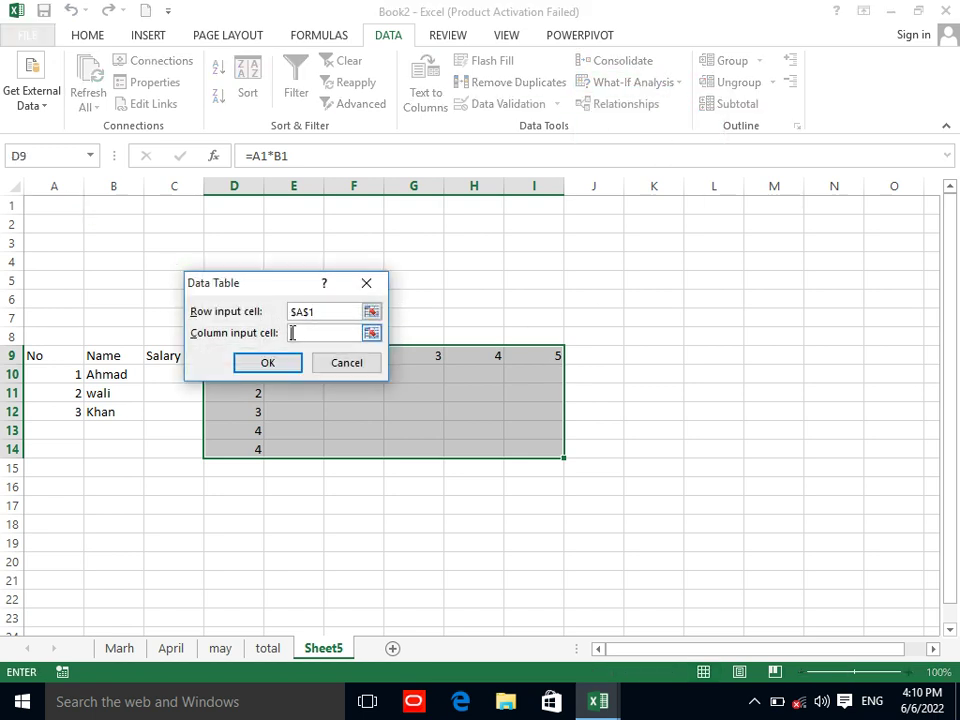
pyautogui.click(109, 211)
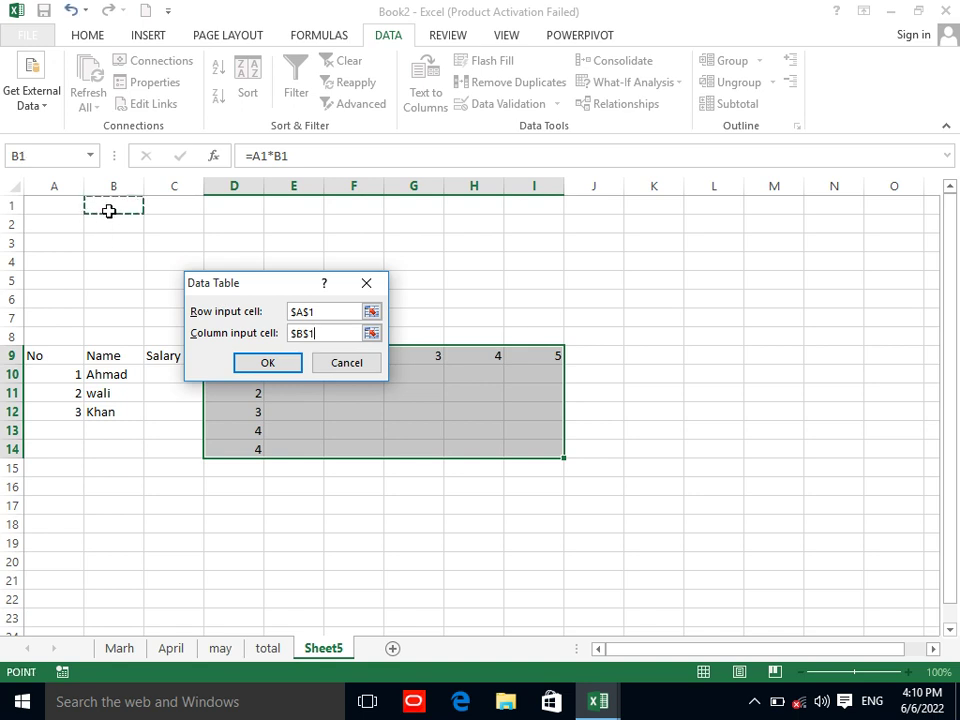
pyautogui.click(266, 366)
# Enter salaries 1000 and 2000 in C10:C11.
pyautogui.click(176, 373)
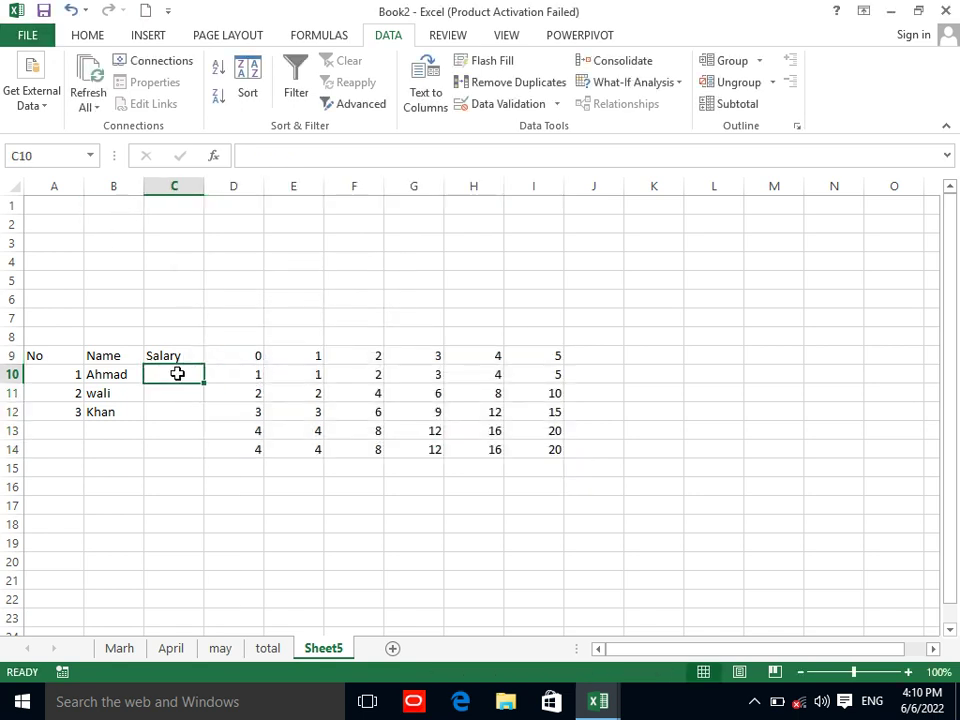
pyautogui.write('1000')
pyautogui.press('Return')
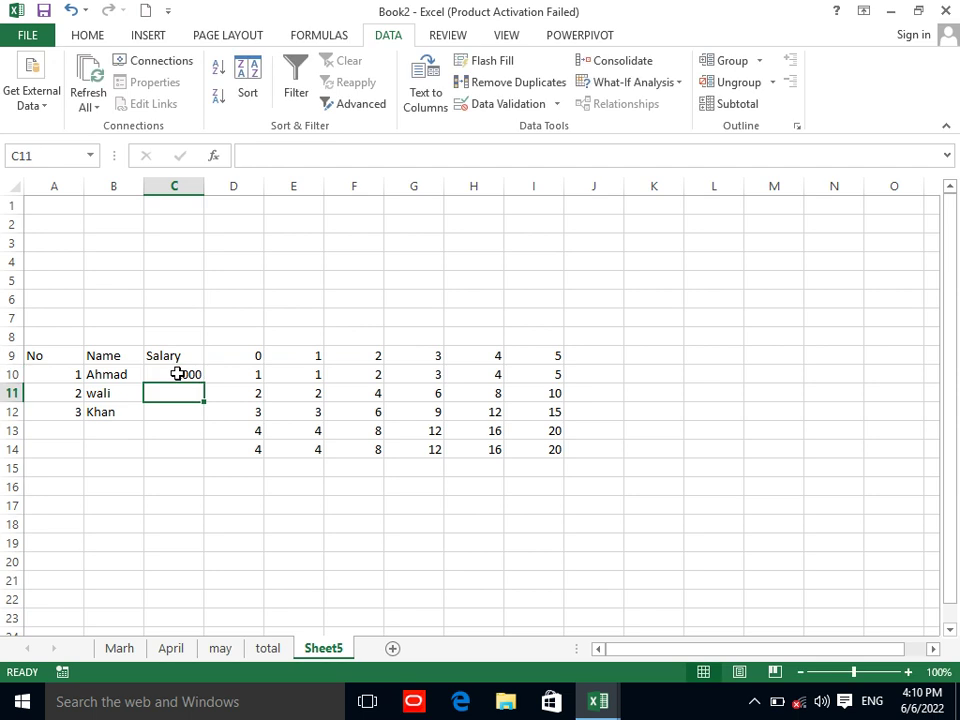
pyautogui.write('2000')
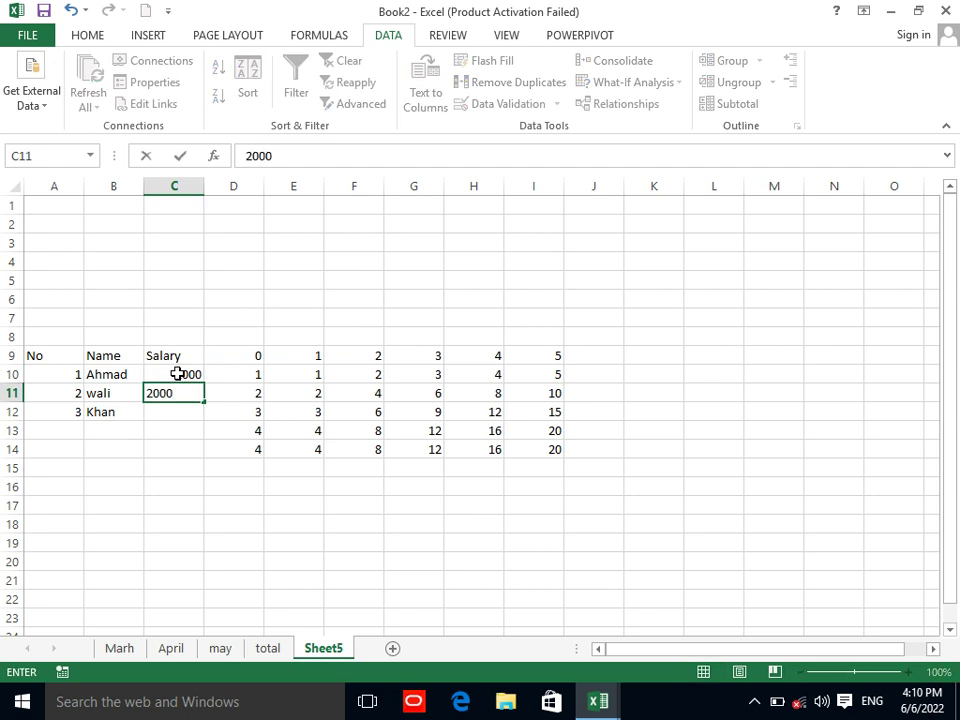
pyautogui.hotkey('ctrl', 'Return')
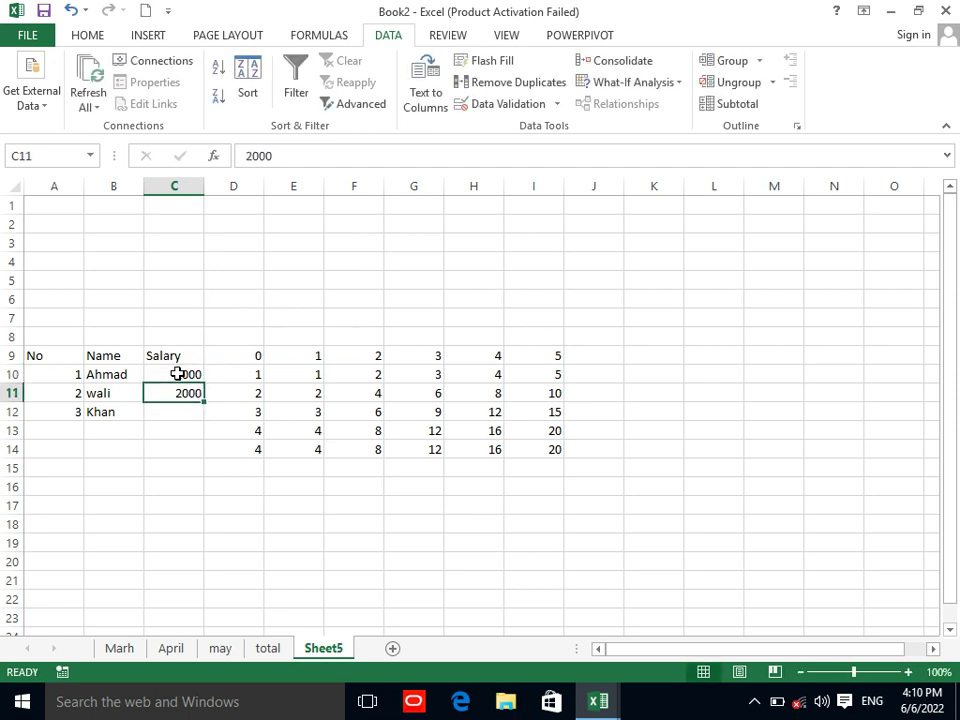
pyautogui.moveTo(177, 376); pyautogui.dragTo(182, 391)
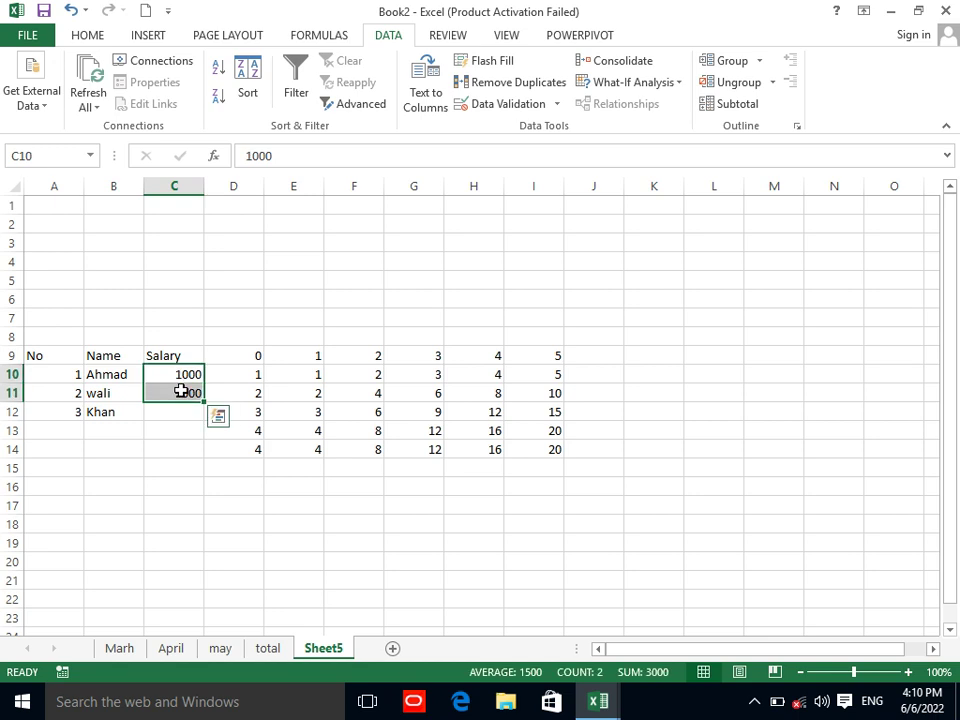
# Rename the C9 header from Salary to Post.
pyautogui.click(172, 351)
pyautogui.write(')')
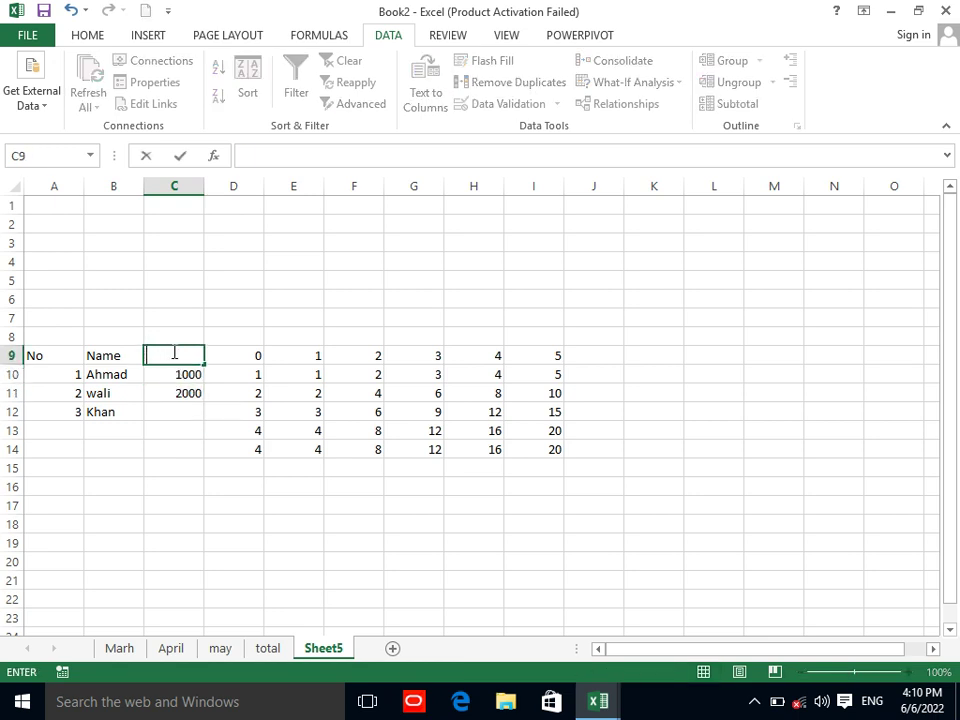
pyautogui.press('Return')
pyautogui.click(172, 352)
pyautogui.write('Pso')
pyautogui.write('osyt')
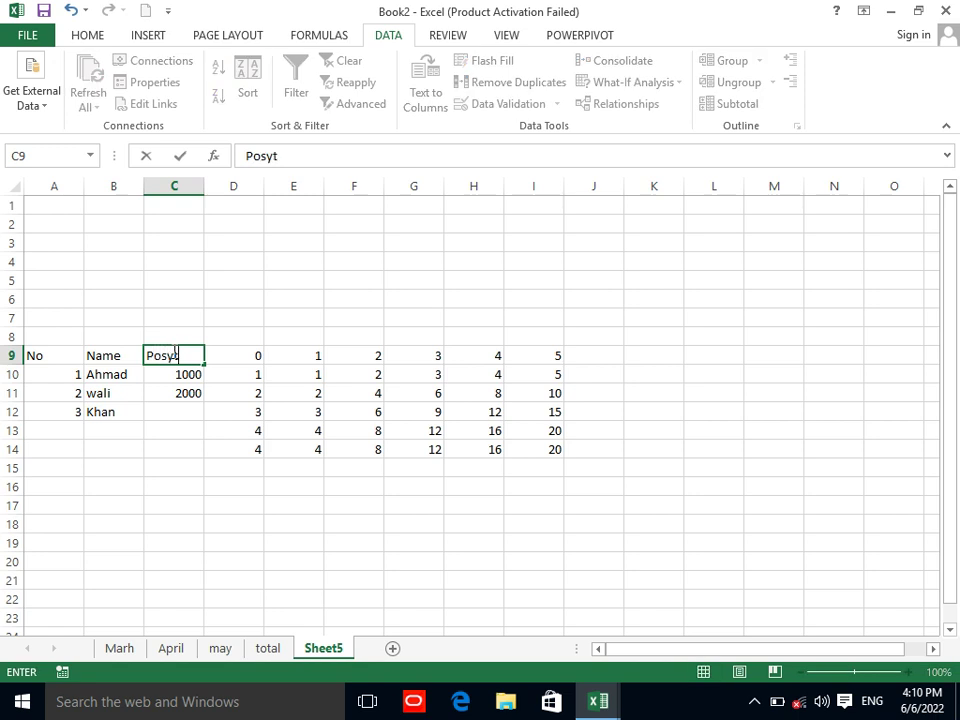
pyautogui.press('Return')
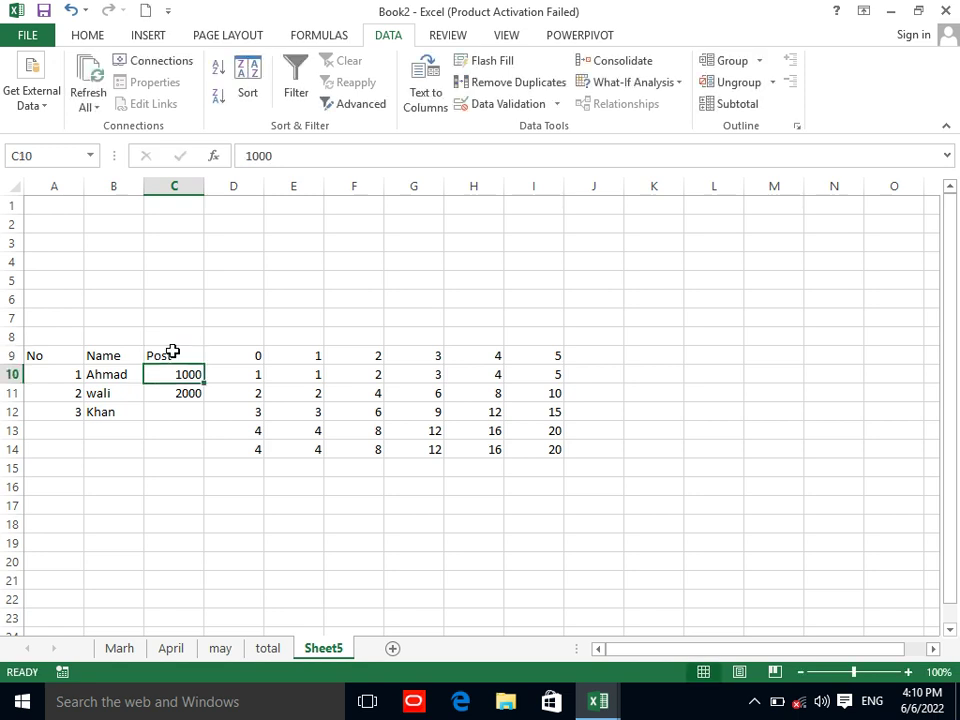
pyautogui.press('Up')
pyautogui.press('Right')
pyautogui.press('Down')
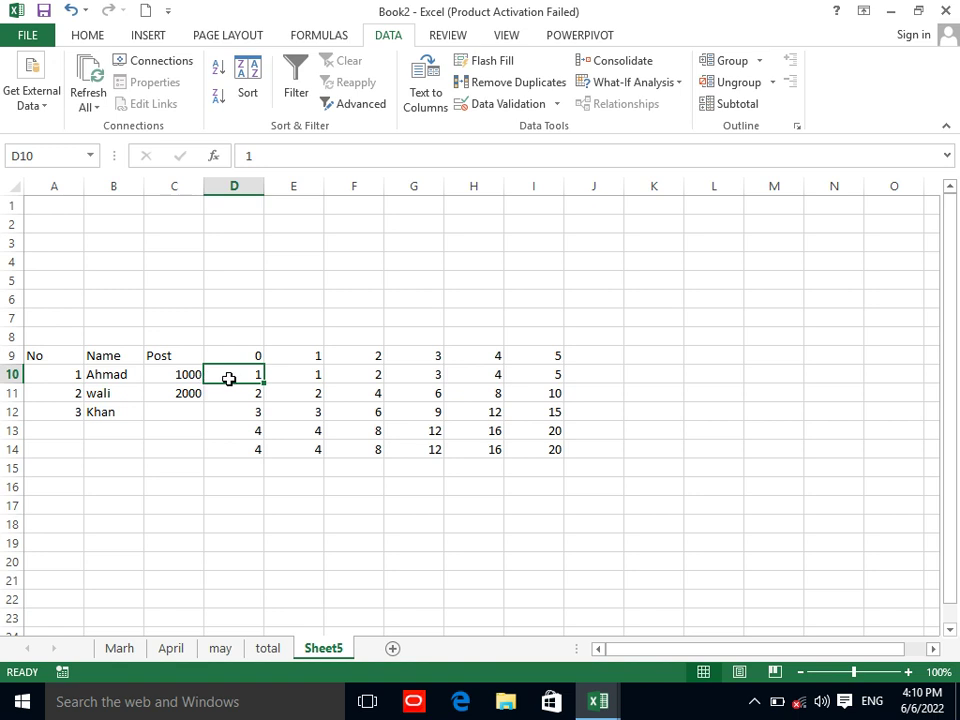
# Clear the 1000 value from C10, leaving 2000 in C11.
pyautogui.moveTo(183, 367); pyautogui.dragTo(197, 391)
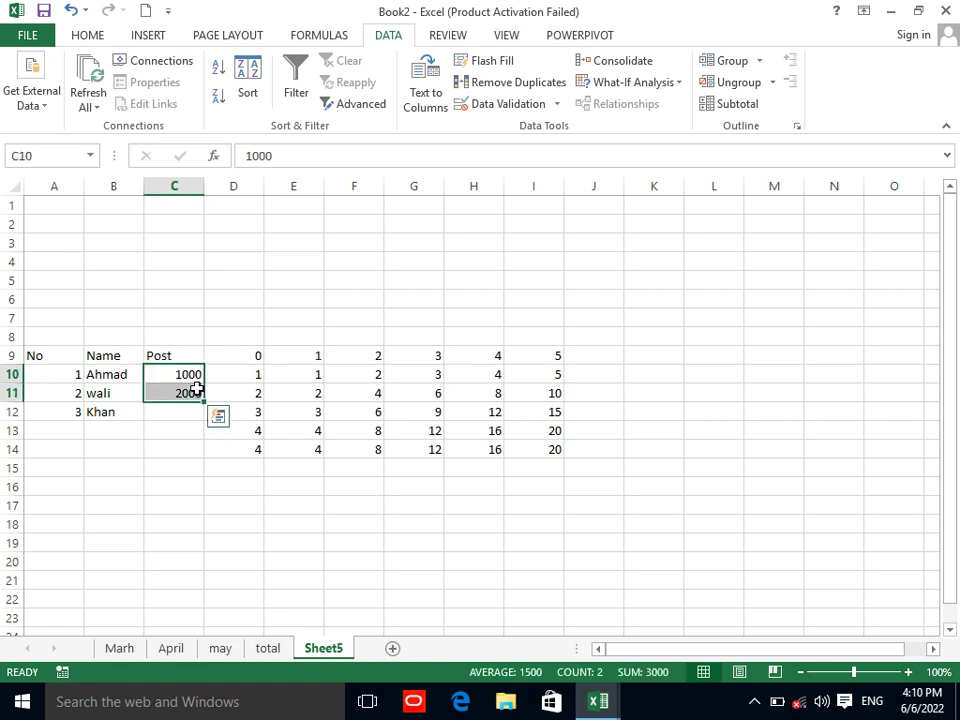
pyautogui.press('BackSpace')
pyautogui.click(197, 390)
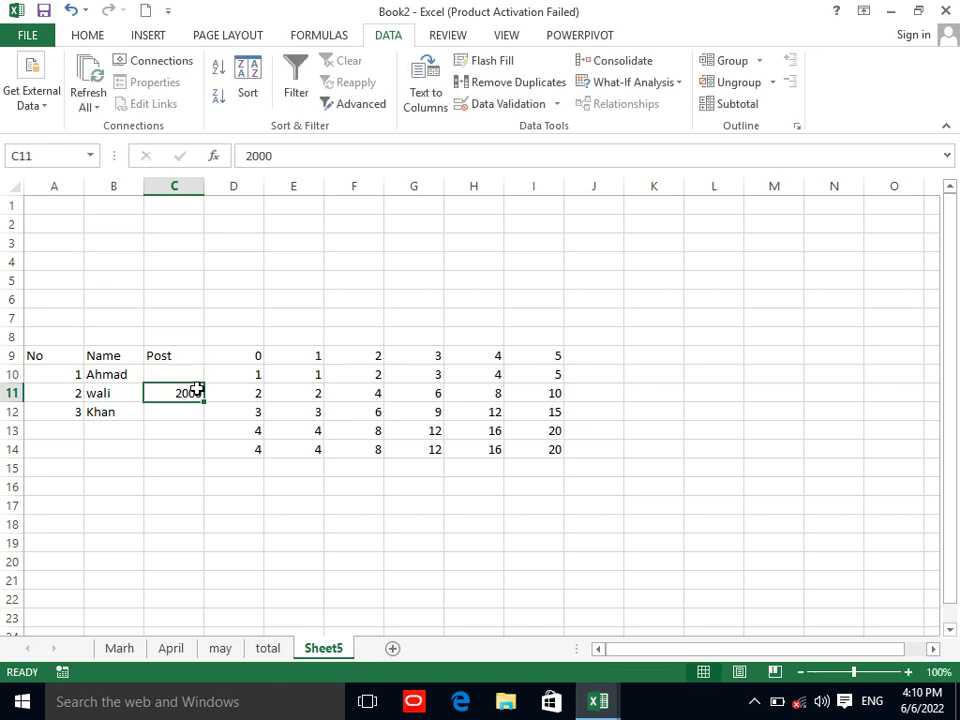
pyautogui.click(186, 376)
pyautogui.click(188, 390)
pyautogui.press('Up')
# Enter the posts Teacher, cook and cook in C10:C12.
pyautogui.write('Te')
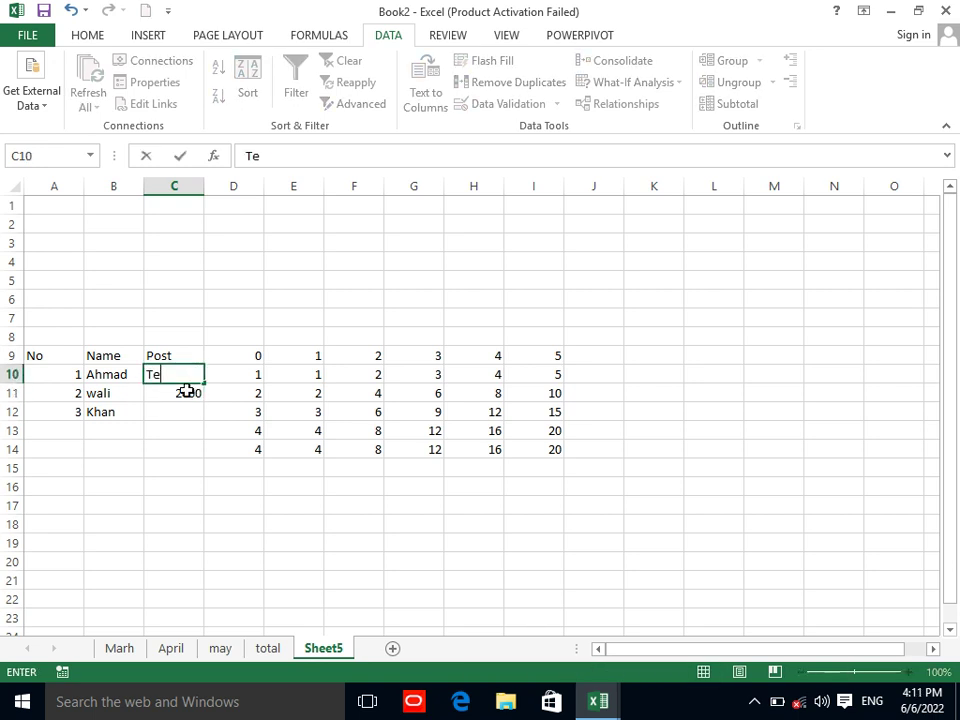
pyautogui.write('acher')
pyautogui.press('Return')
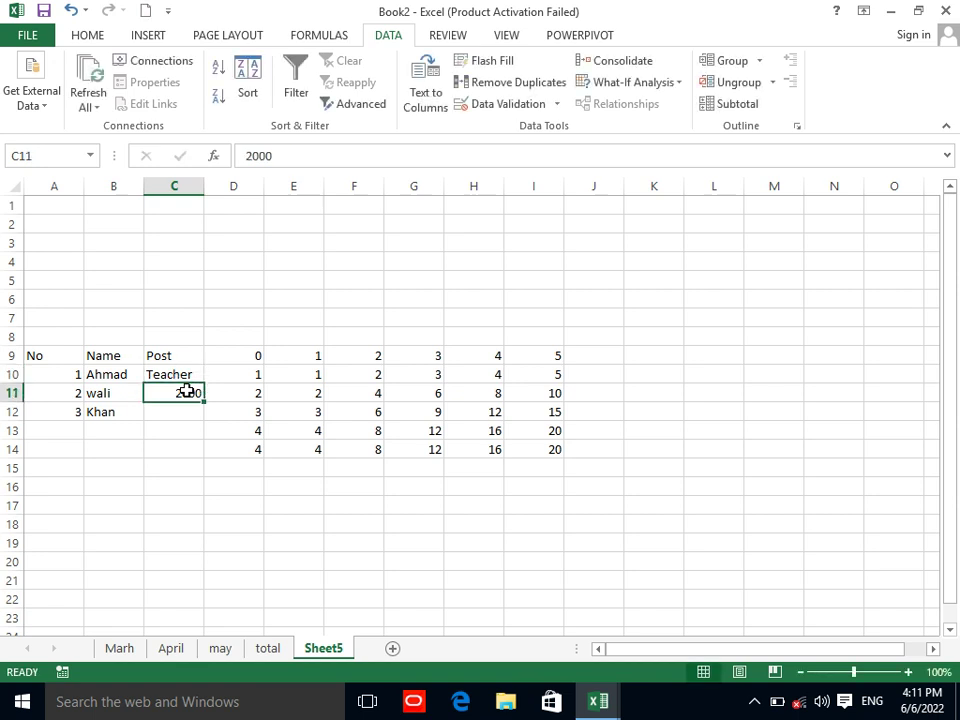
pyautogui.write('cook')
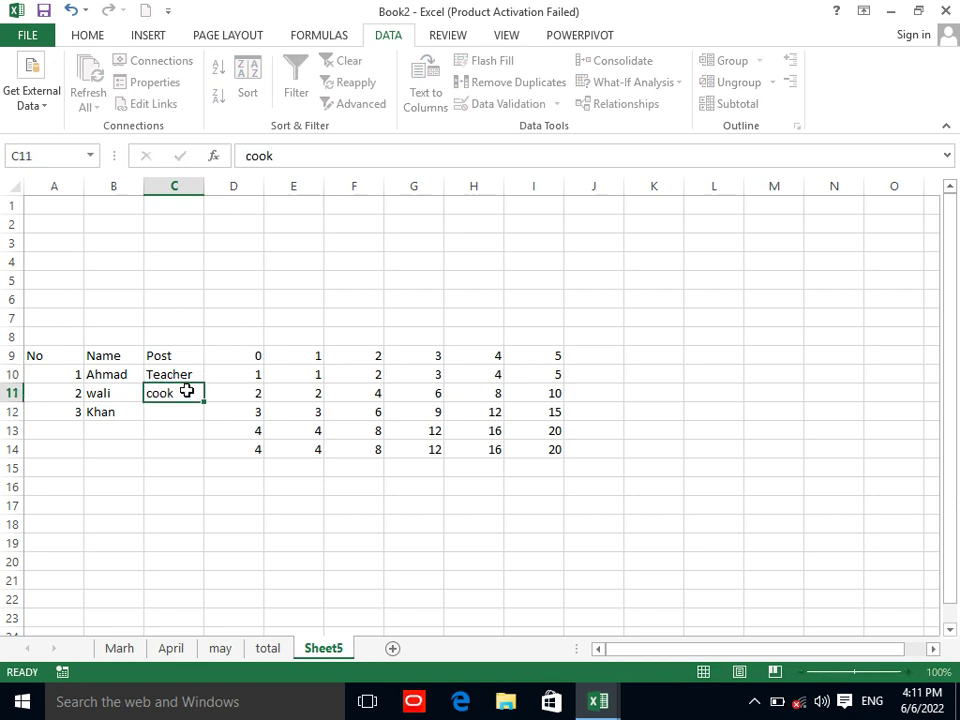
pyautogui.press('Return')
pyautogui.write('c')
pyautogui.press('Tab')
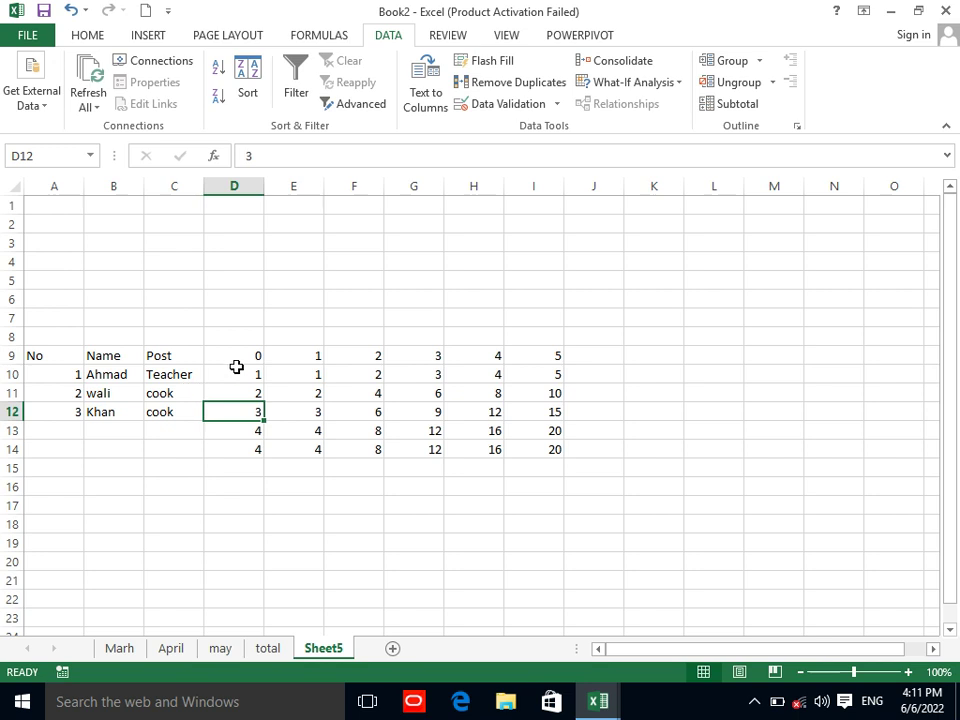
# Set D10, D11 and D12 to 10000, 20000 and 20000.
pyautogui.click(240, 367)
pyautogui.write('10000')
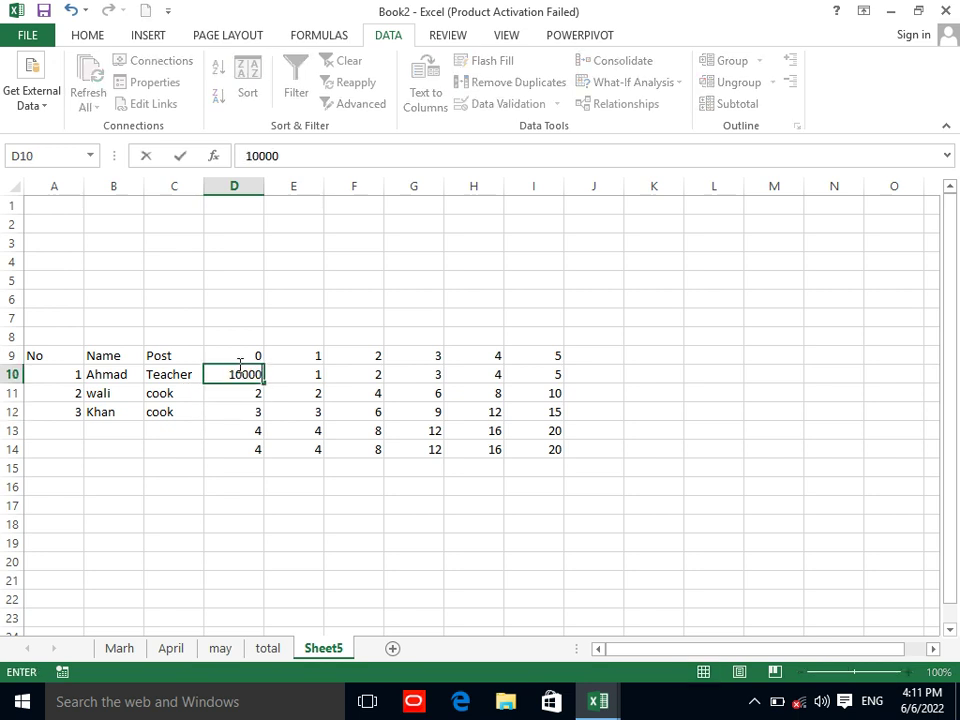
pyautogui.press('Return')
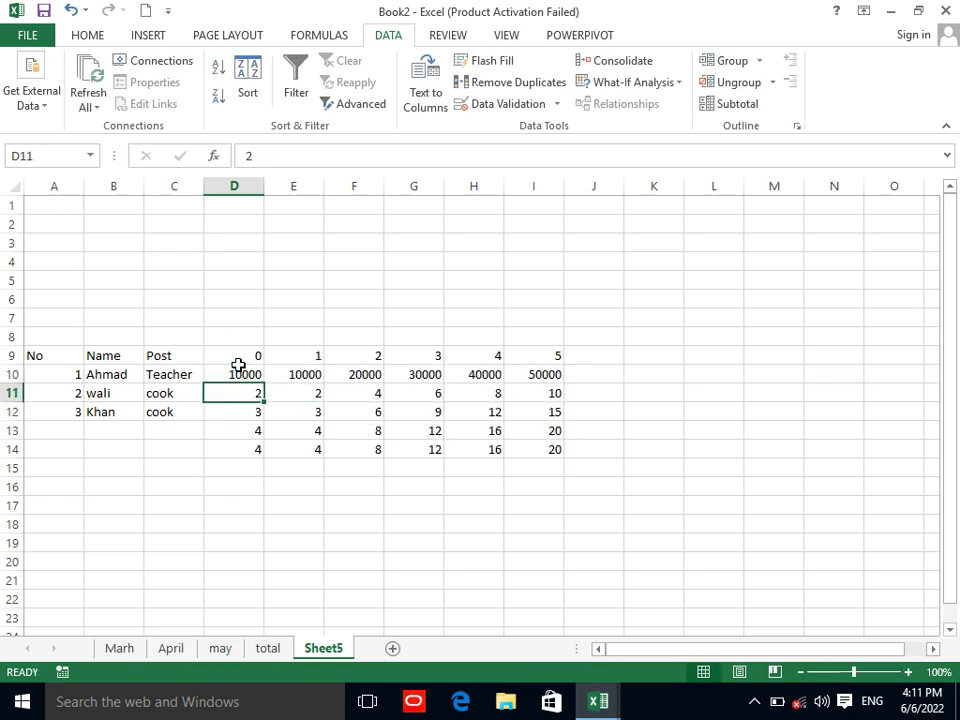
pyautogui.write('20000')
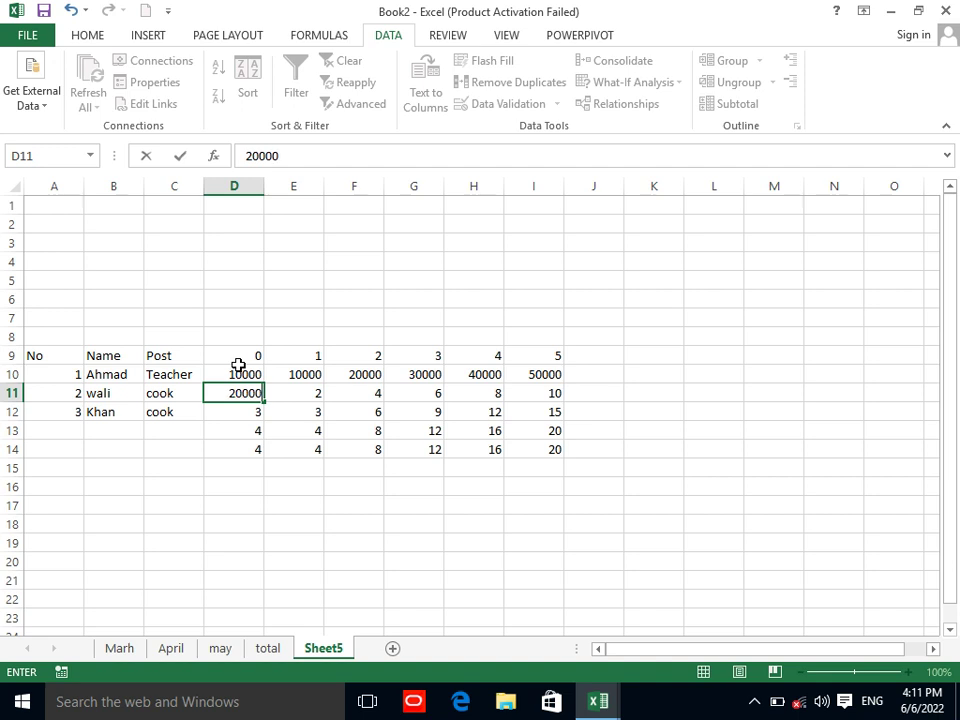
pyautogui.press('Return')
pyautogui.write('20000')
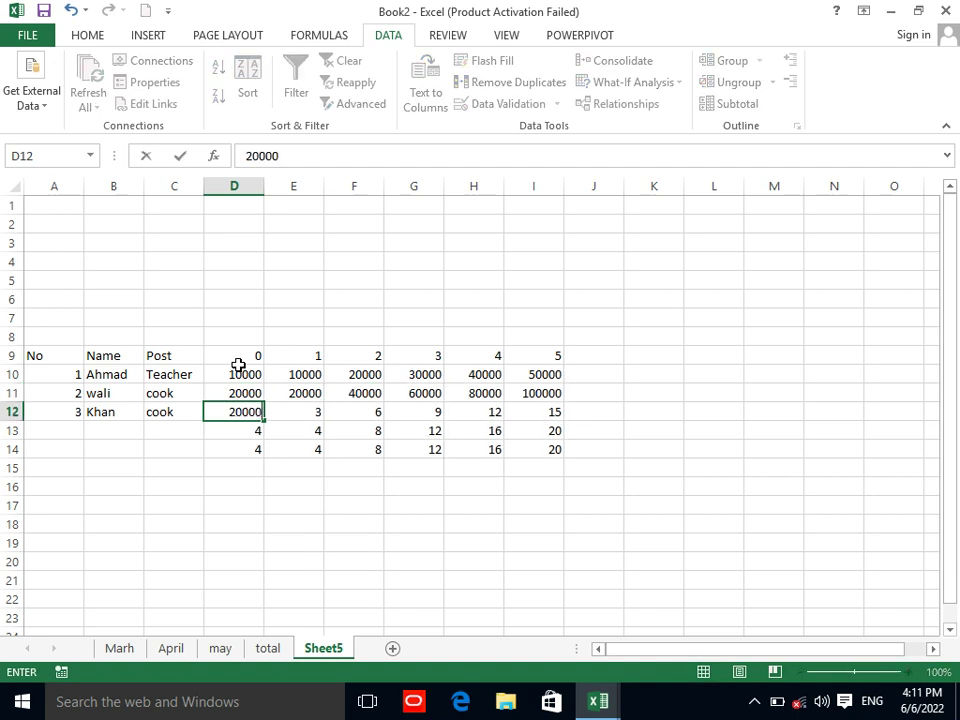
pyautogui.press('Return')
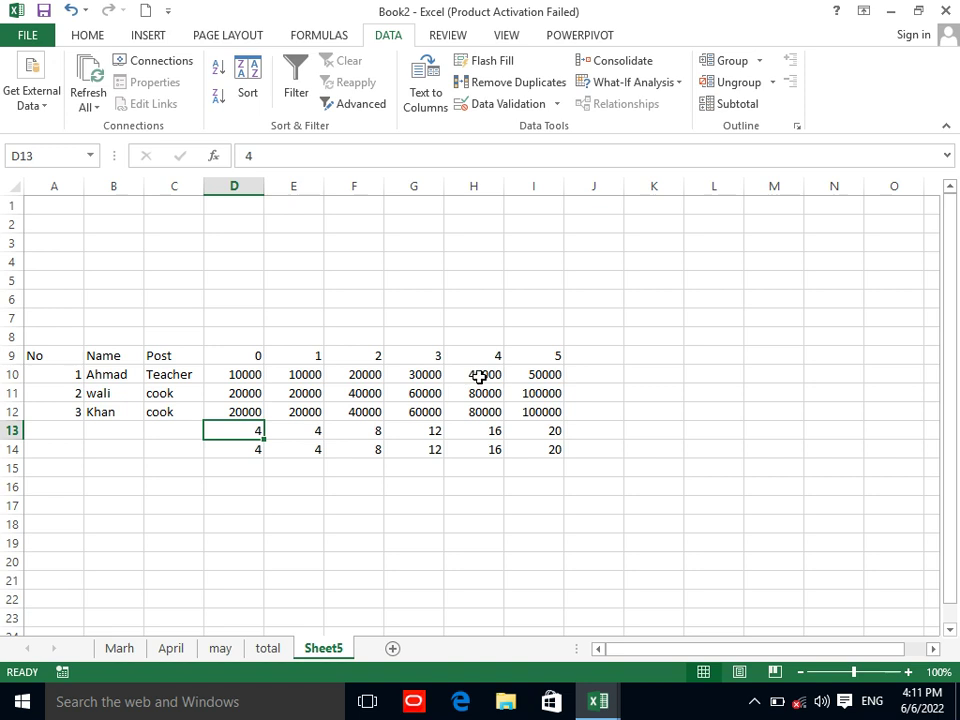
# Change the I9 multiplier to 12 and the D10 salary to 500.
pyautogui.click(550, 355)
pyautogui.write('12')
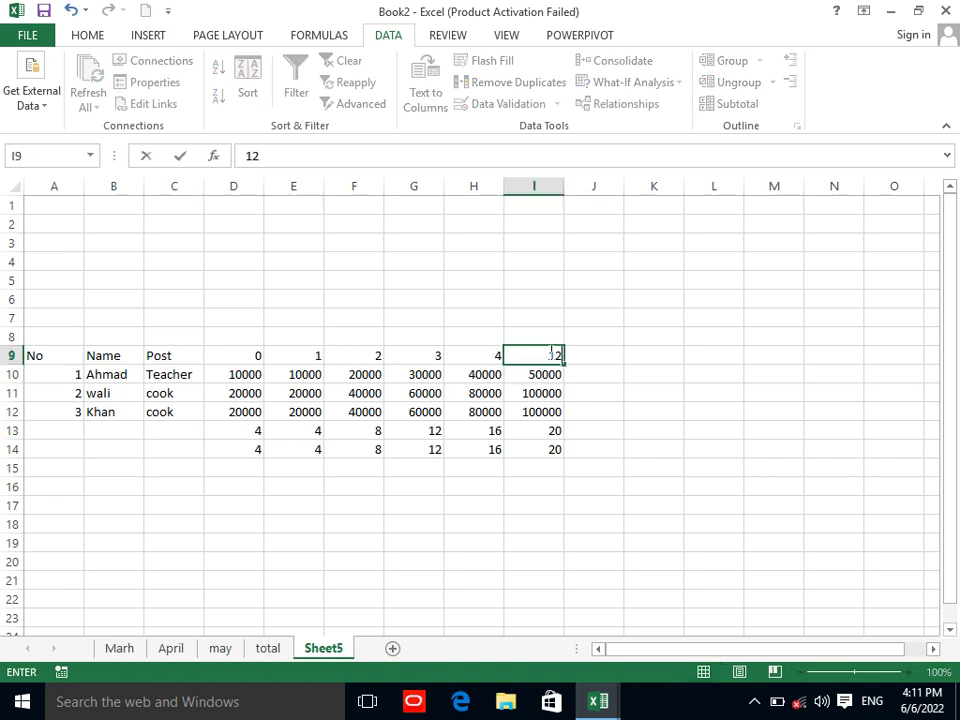
pyautogui.press('Return')
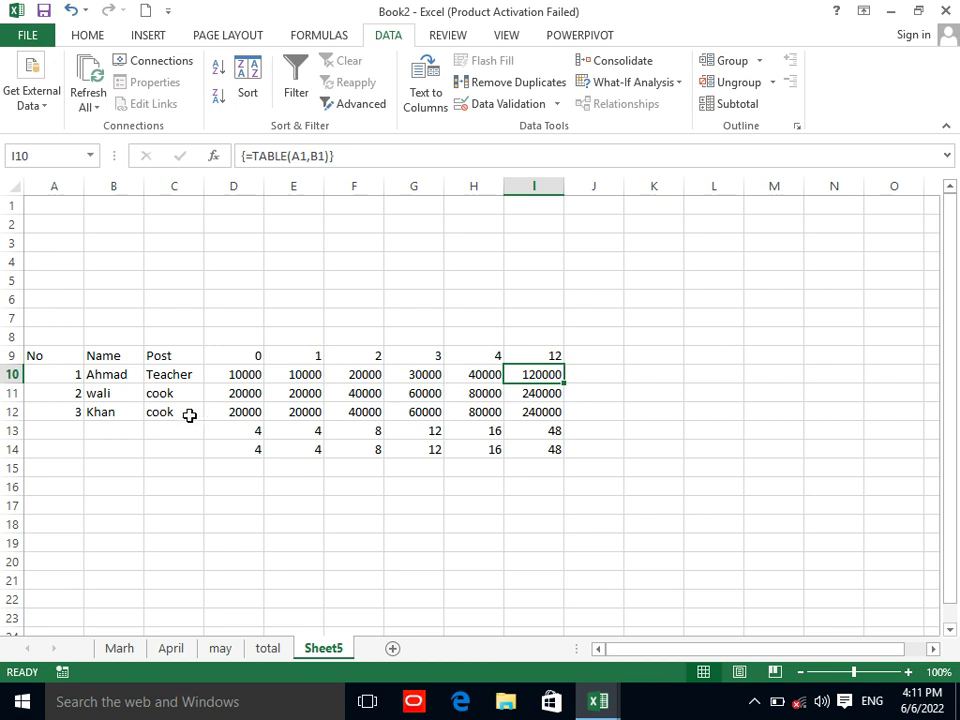
pyautogui.click(231, 376)
pyautogui.write('500')
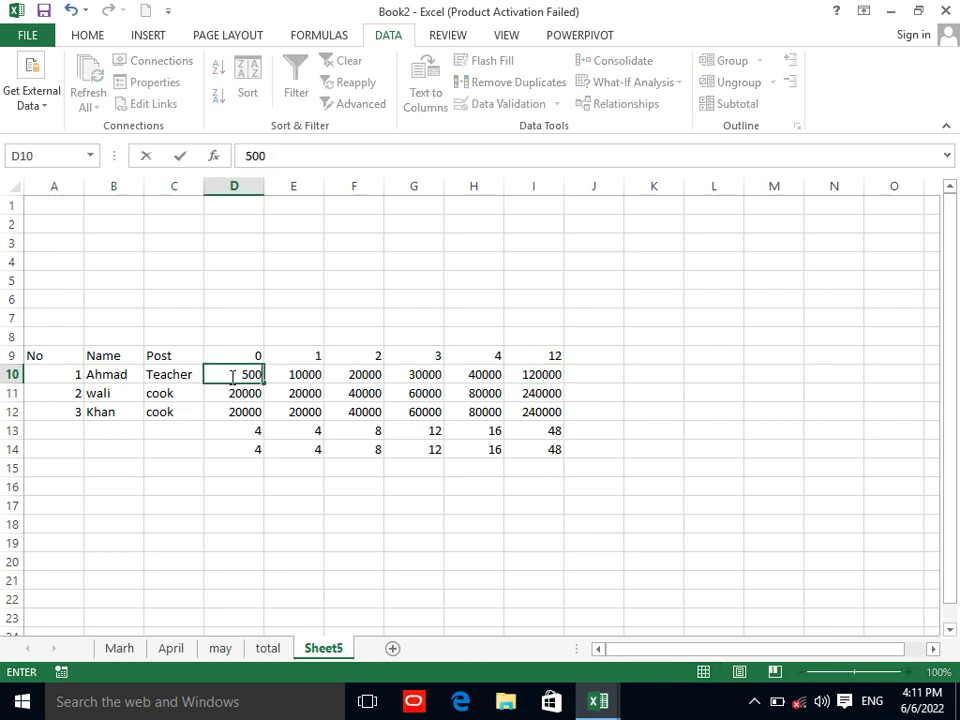
pyautogui.press('Return')
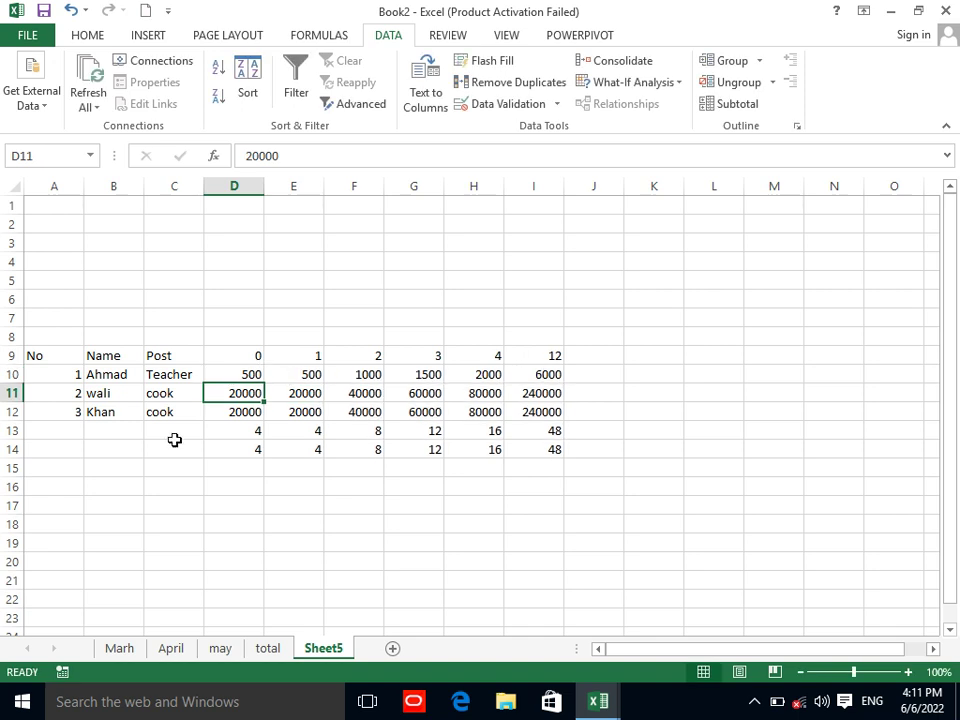
# Select the table range A9:I13 and check it in print preview.
pyautogui.click(626, 86)
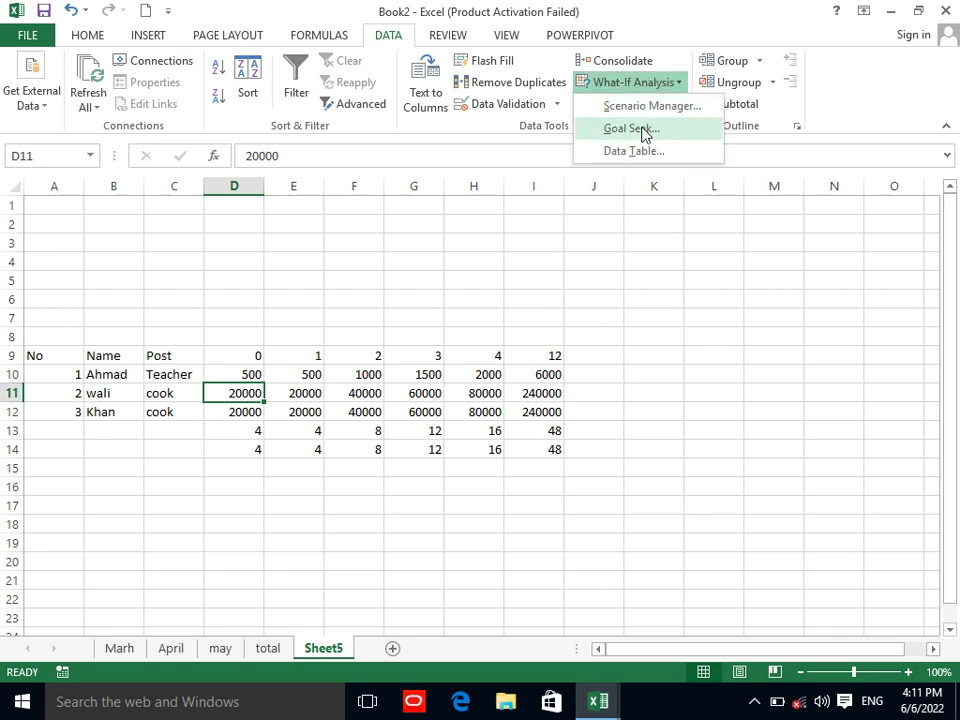
pyautogui.click(694, 244)
pyautogui.moveTo(506, 358); pyautogui.dragTo(74, 430)
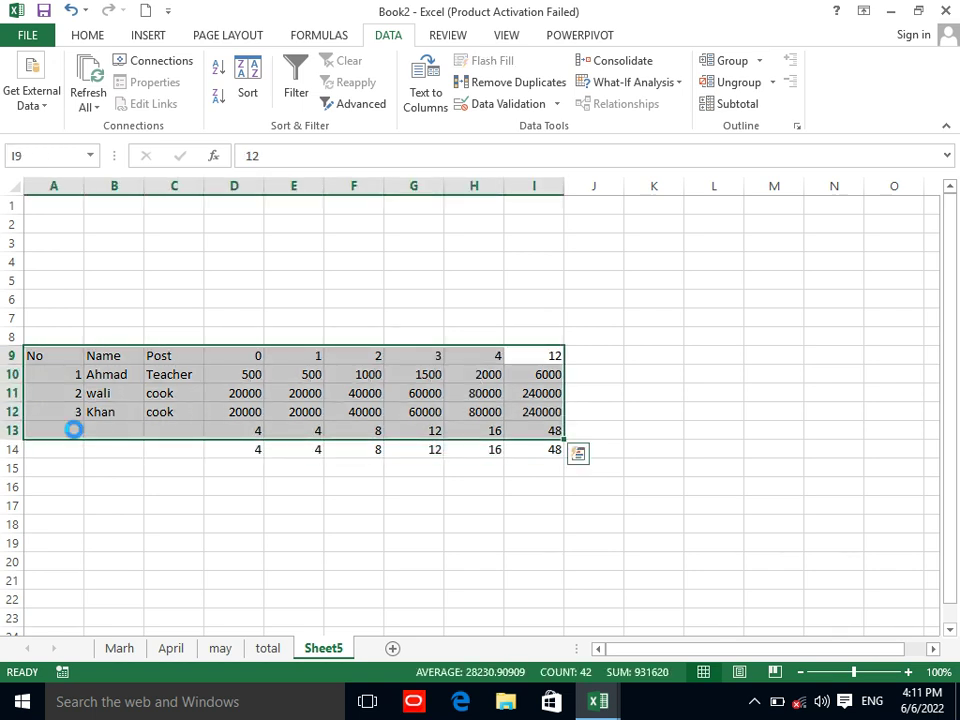
pyautogui.hotkey('ctrl', 'p')
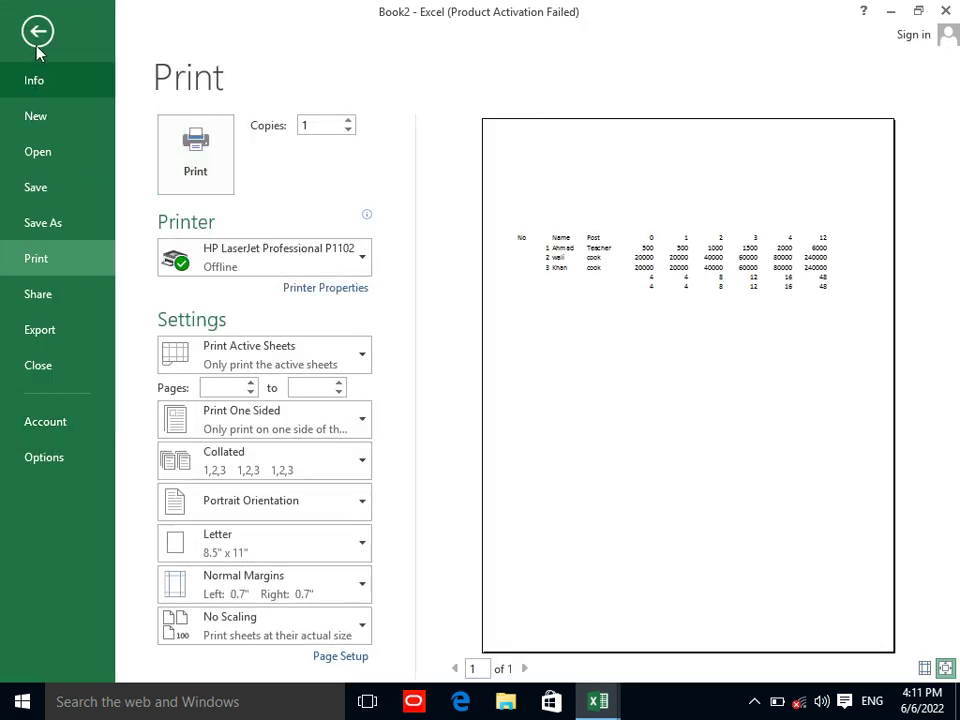
pyautogui.click(38, 32)
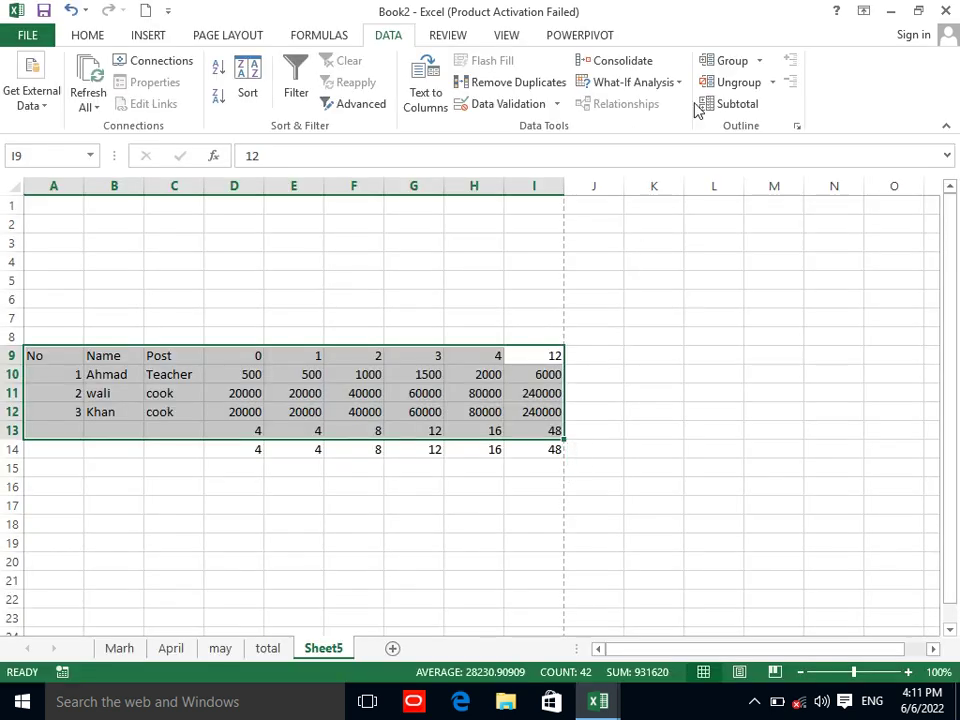
# After a failed ungroup, group rows 9–13, then collapse and re-expand the group.
pyautogui.click(724, 82)
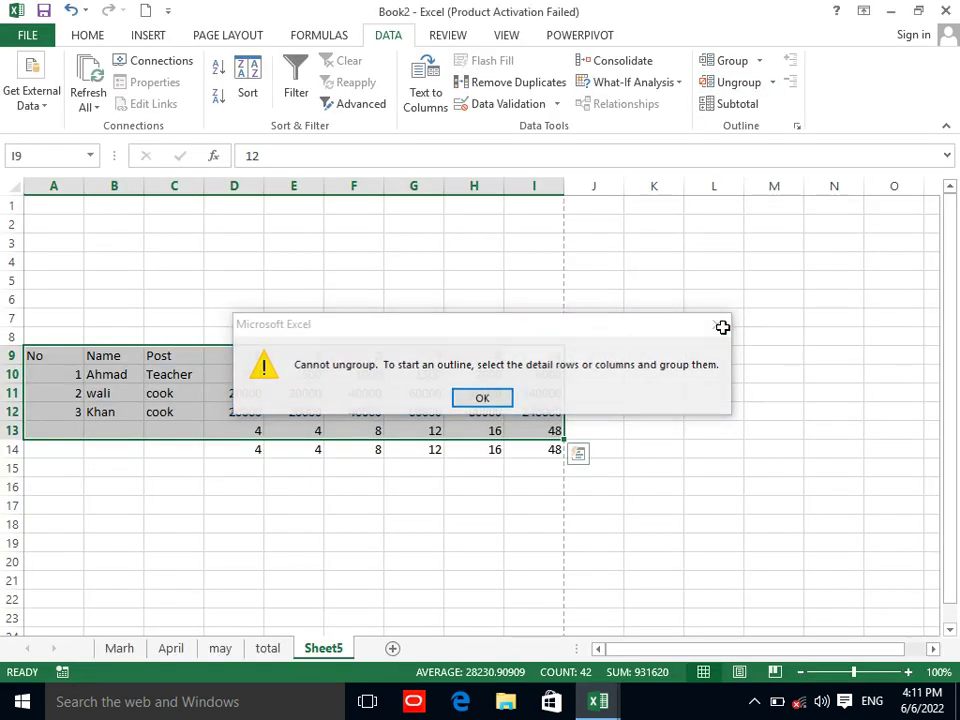
pyautogui.click(718, 324)
pyautogui.click(733, 61)
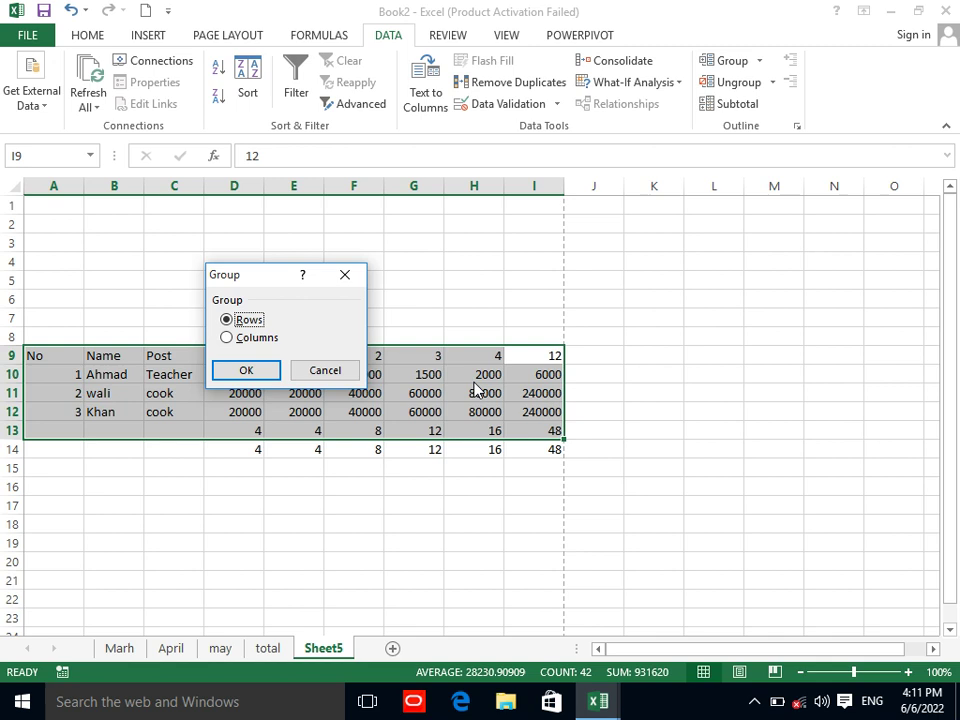
pyautogui.click(261, 375)
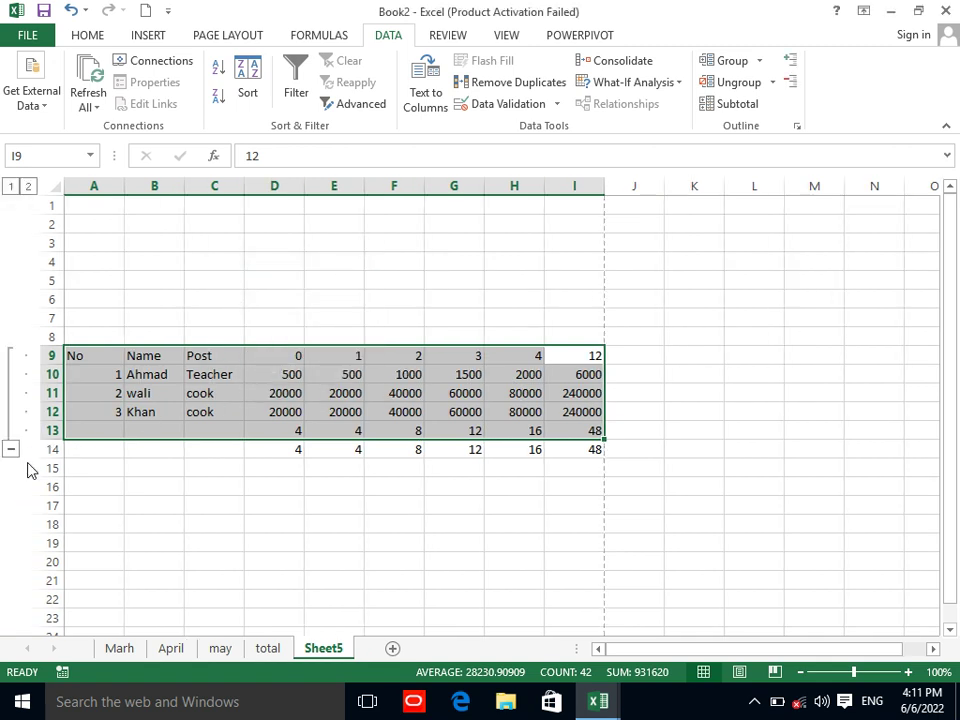
pyautogui.click(11, 451)
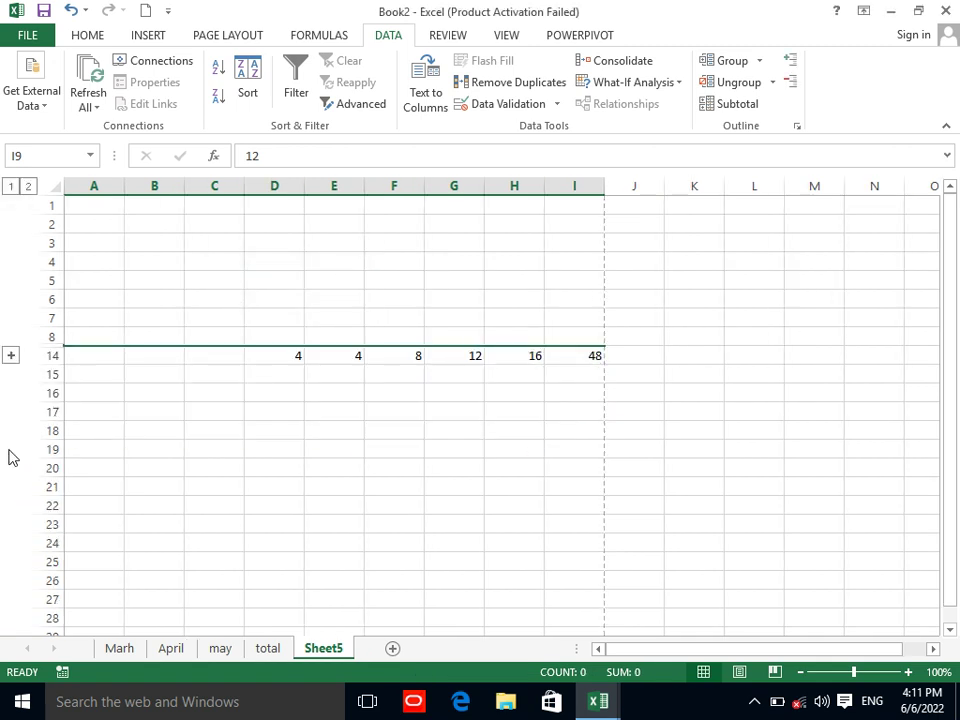
pyautogui.click(11, 353)
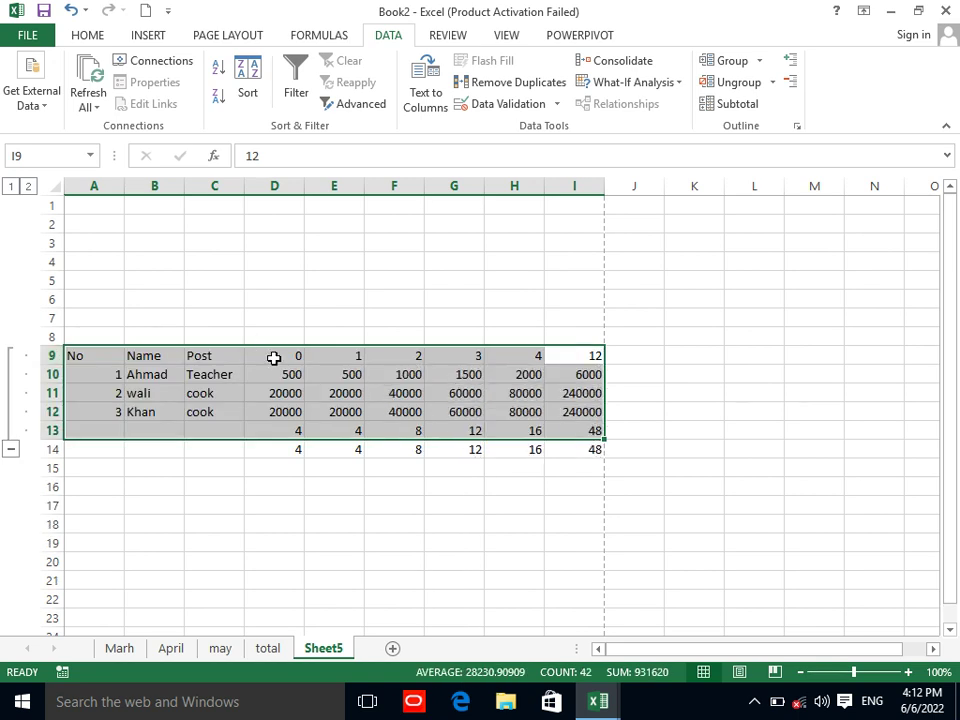
# Try twice to move D9's contents onto F13, dismissing the data table errors.
pyautogui.click(273, 357)
pyautogui.moveTo(264, 353); pyautogui.dragTo(405, 440)
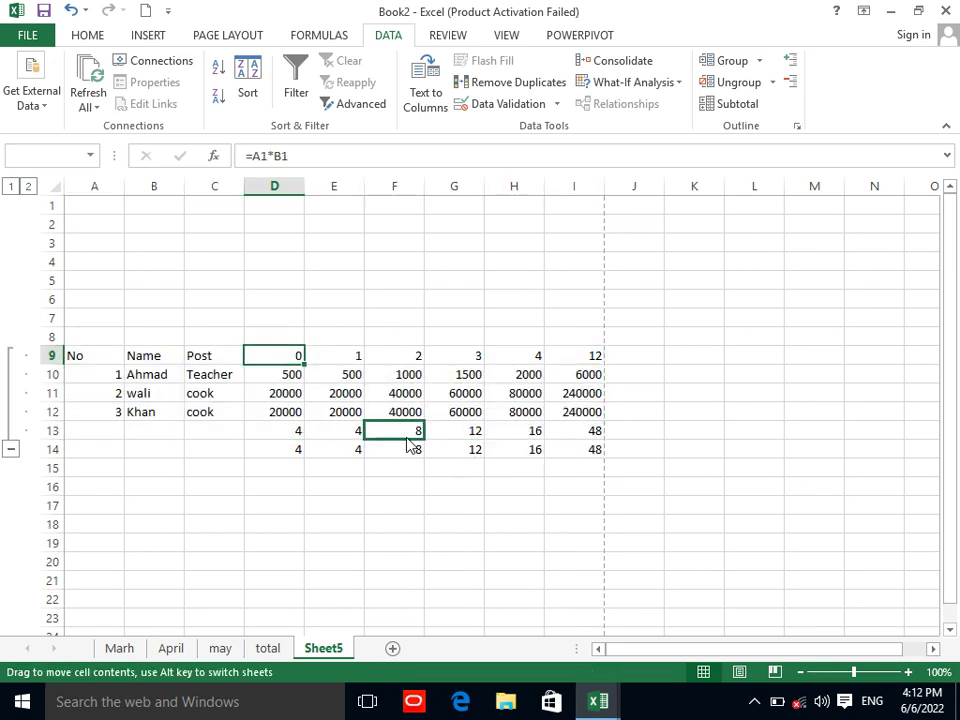
pyautogui.click(481, 400)
pyautogui.moveTo(258, 364); pyautogui.dragTo(400, 432)
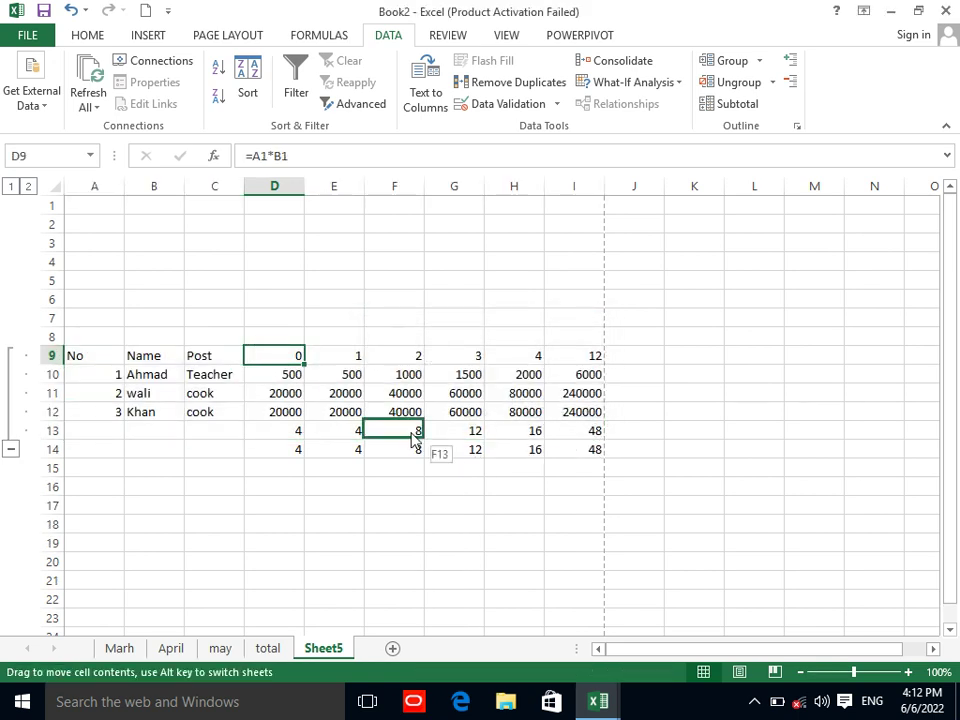
pyautogui.click(483, 396)
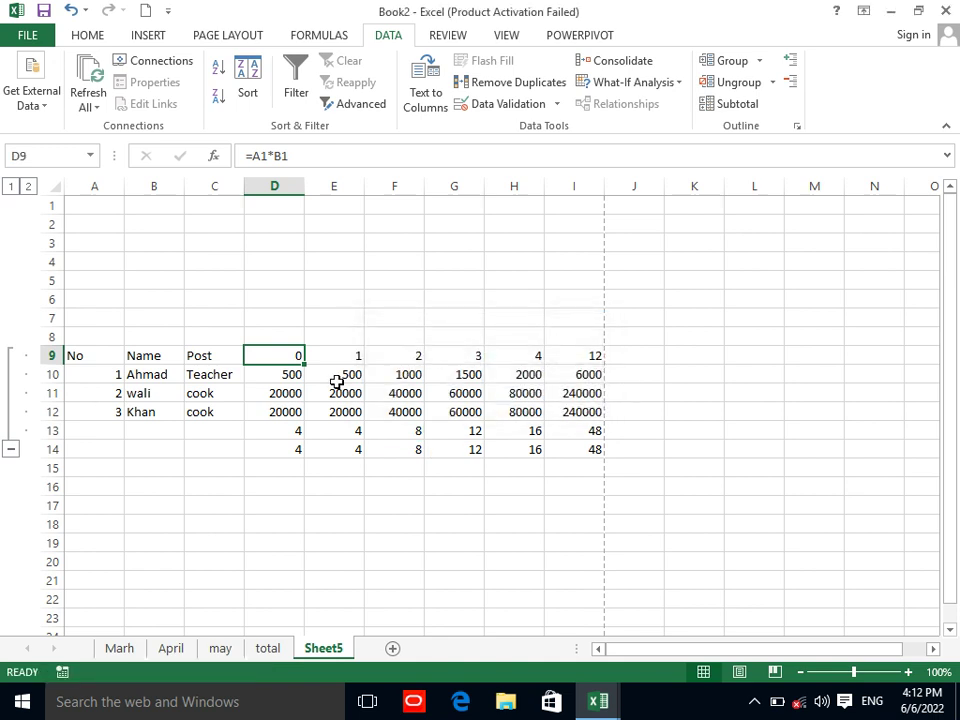
# Group rows 9–14 from D9:G14 as the outer level, then collapse the inner rows 9–13 group.
pyautogui.keyDown('shift'); pyautogui.click(455, 451); pyautogui.keyUp('shift')
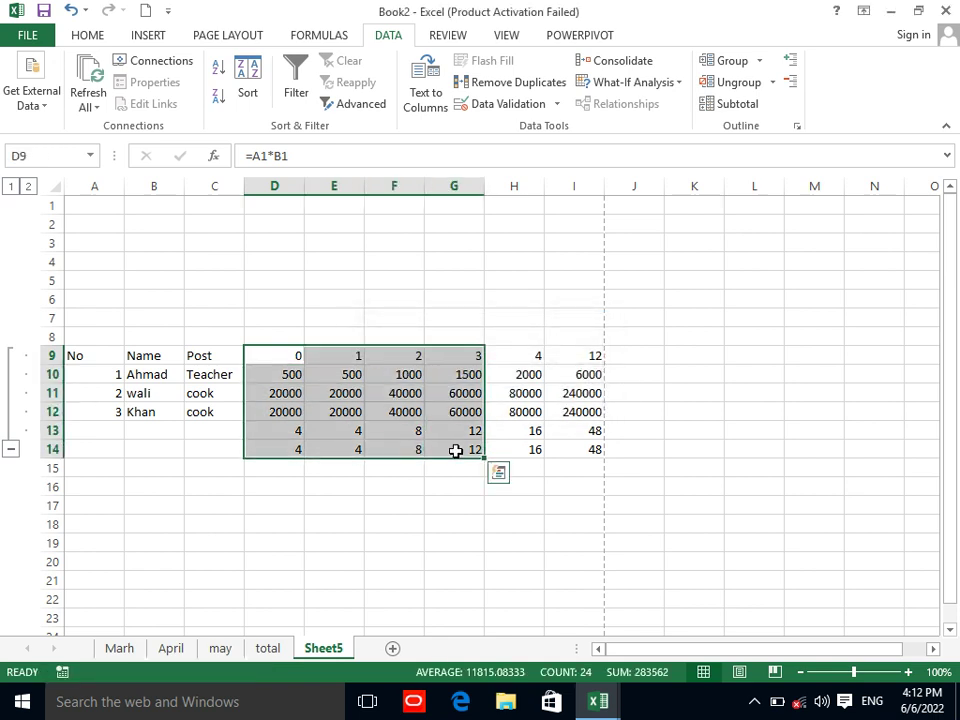
pyautogui.click(733, 62)
pyautogui.click(248, 371)
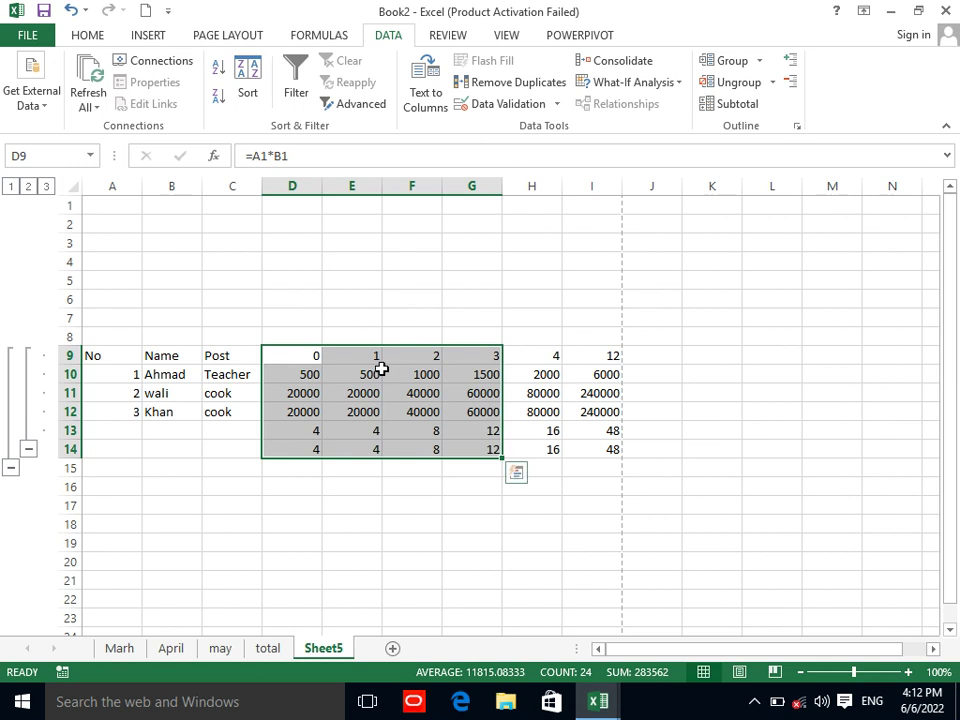
pyautogui.click(350, 370)
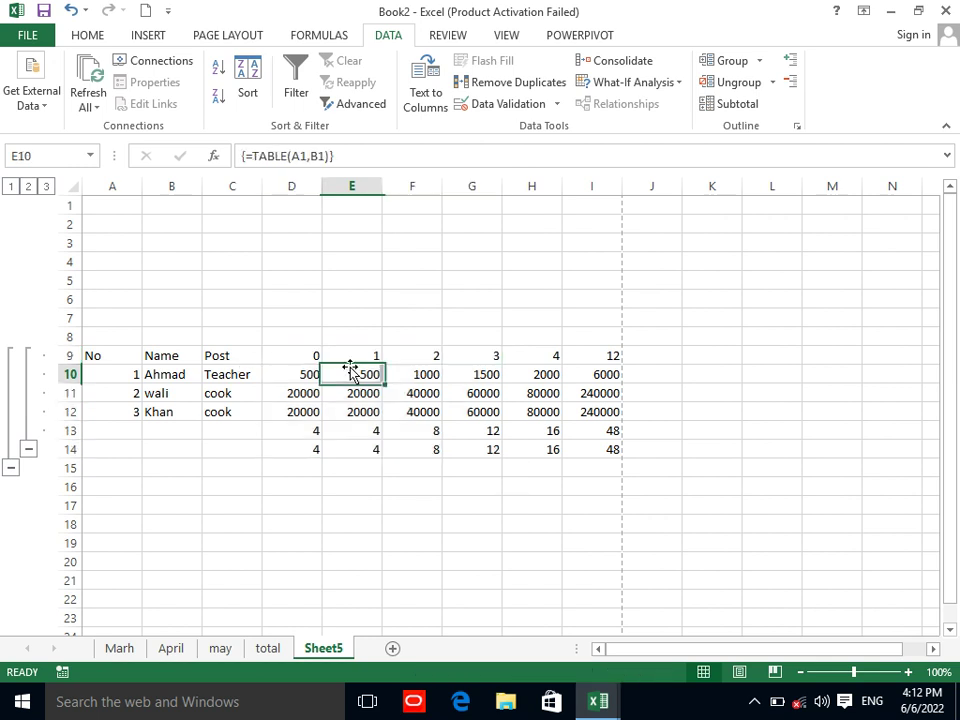
pyautogui.click(10, 467)
pyautogui.click(10, 356)
pyautogui.click(28, 431)
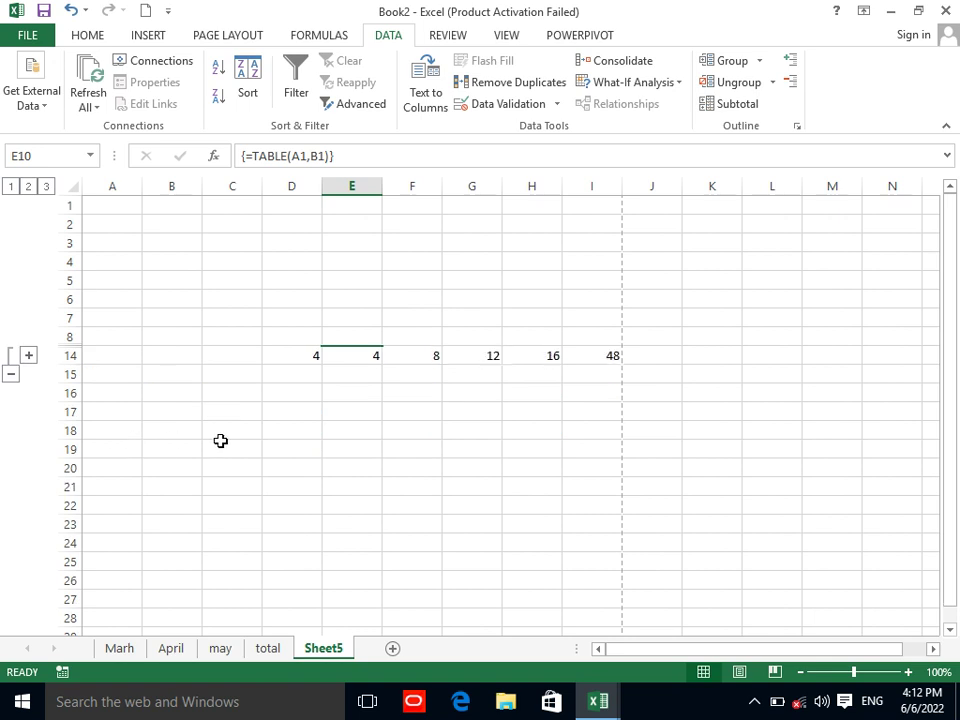
pyautogui.hotkey('ctrl', 'p')
# Ungroup the rows twice, then use Clear Outline to remove the whole row outline.
pyautogui.click(32, 32)
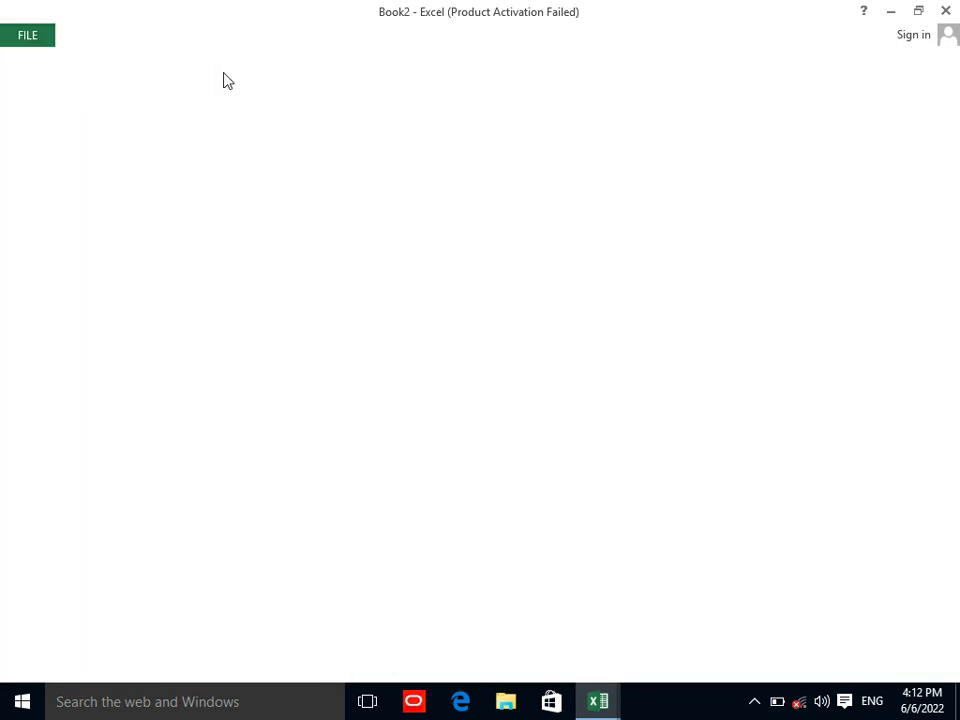
pyautogui.click(738, 84)
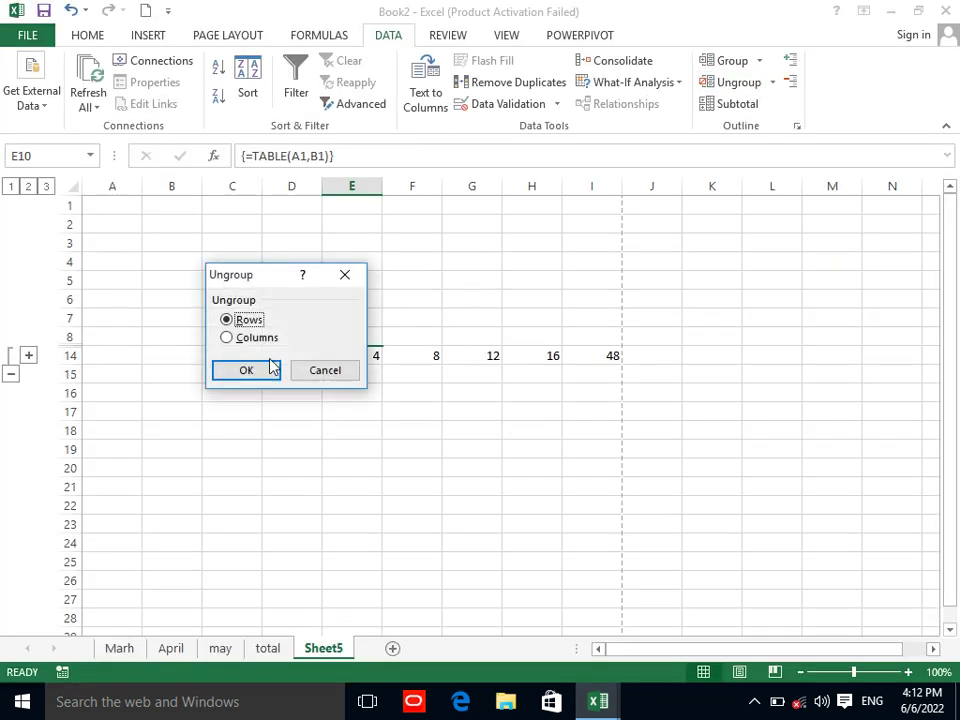
pyautogui.click(243, 374)
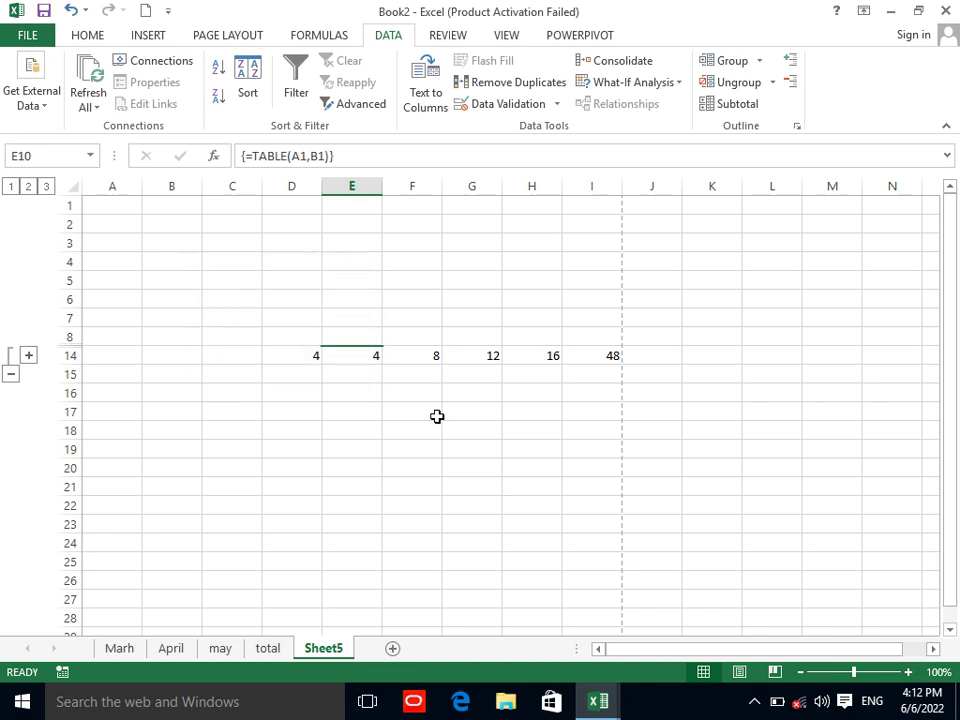
pyautogui.click(741, 86)
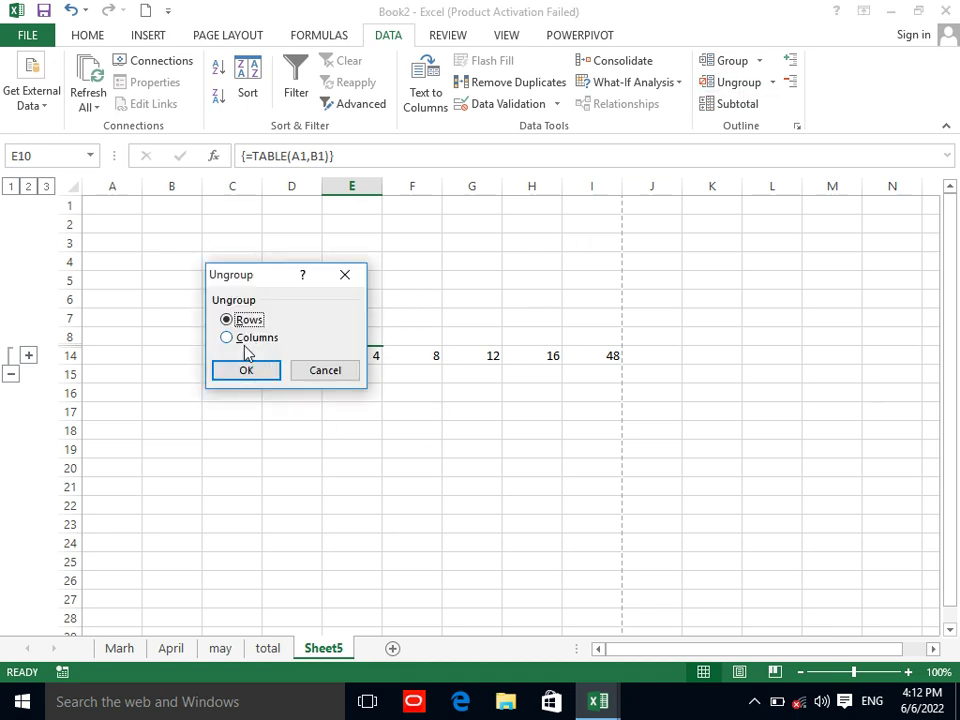
pyautogui.click(248, 370)
pyautogui.click(773, 86)
pyautogui.click(756, 128)
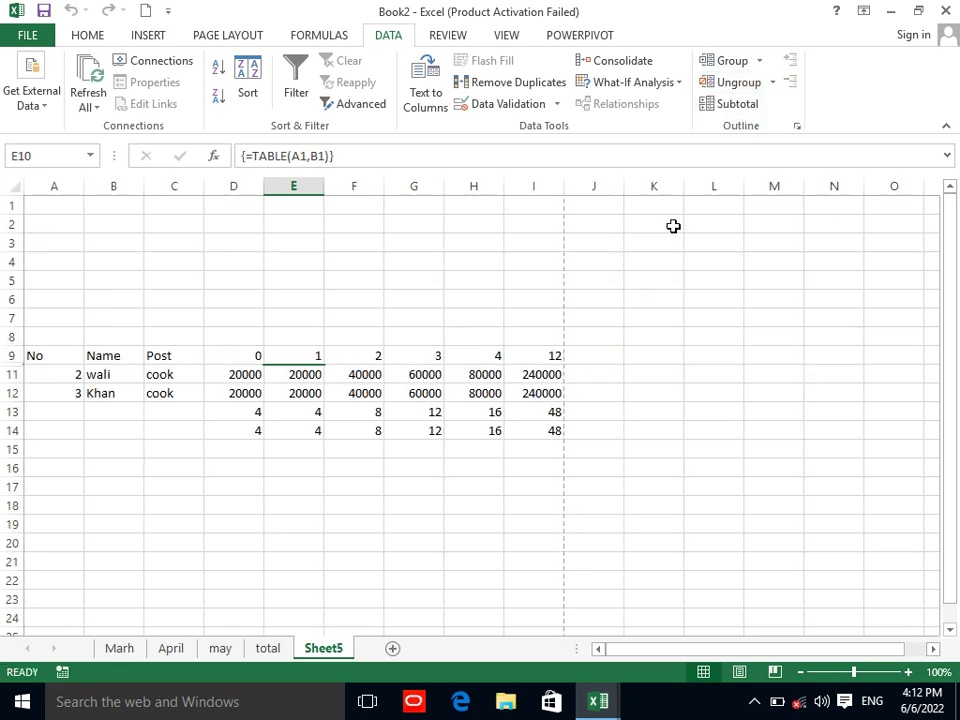
pyautogui.click(729, 108)
pyautogui.click(181, 370)
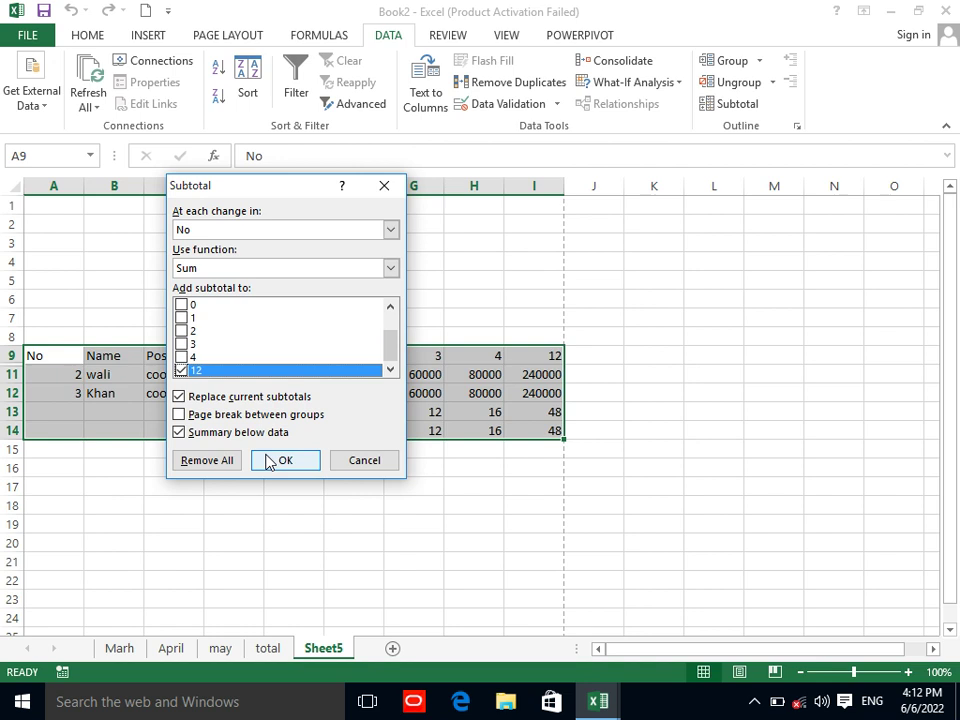
pyautogui.click(270, 461)
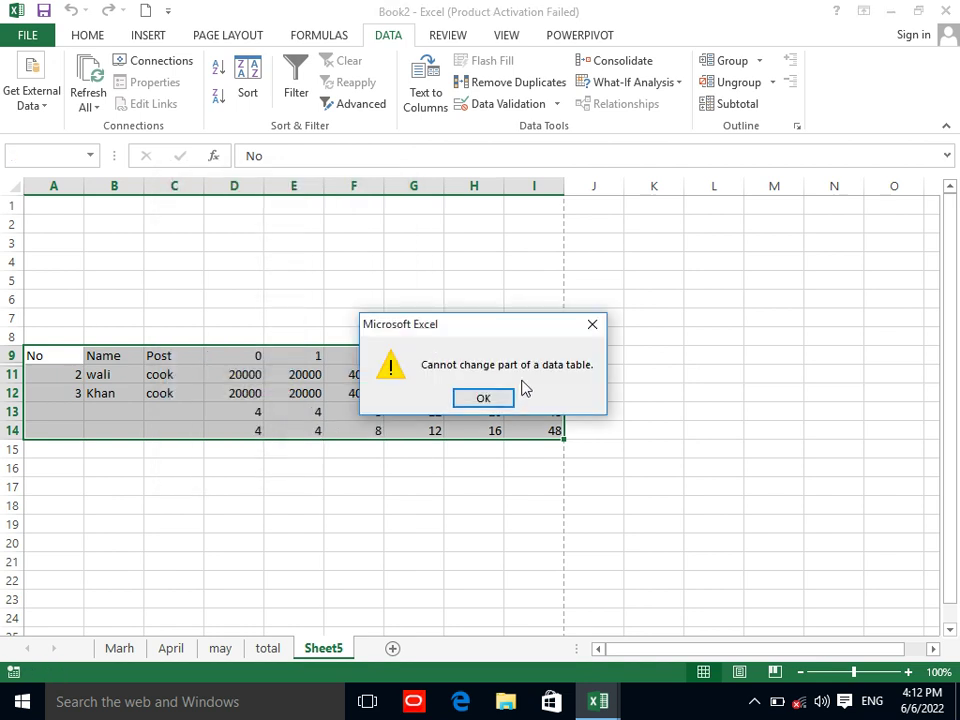
pyautogui.click(486, 400)
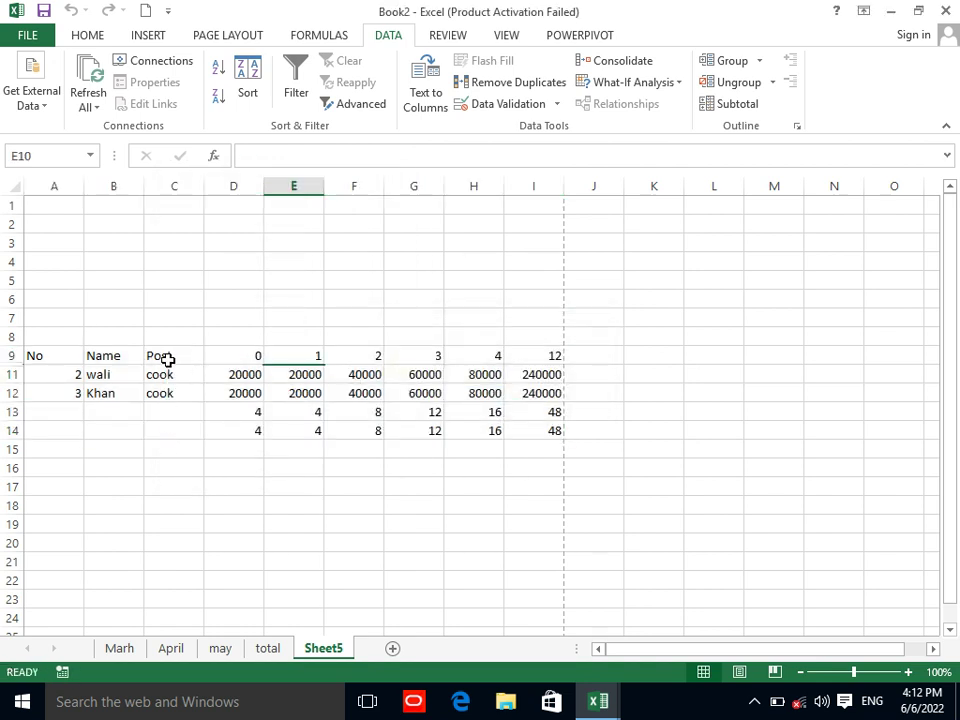
pyautogui.moveTo(167, 360); pyautogui.dragTo(173, 394)
pyautogui.moveTo(58, 353); pyautogui.dragTo(524, 431)
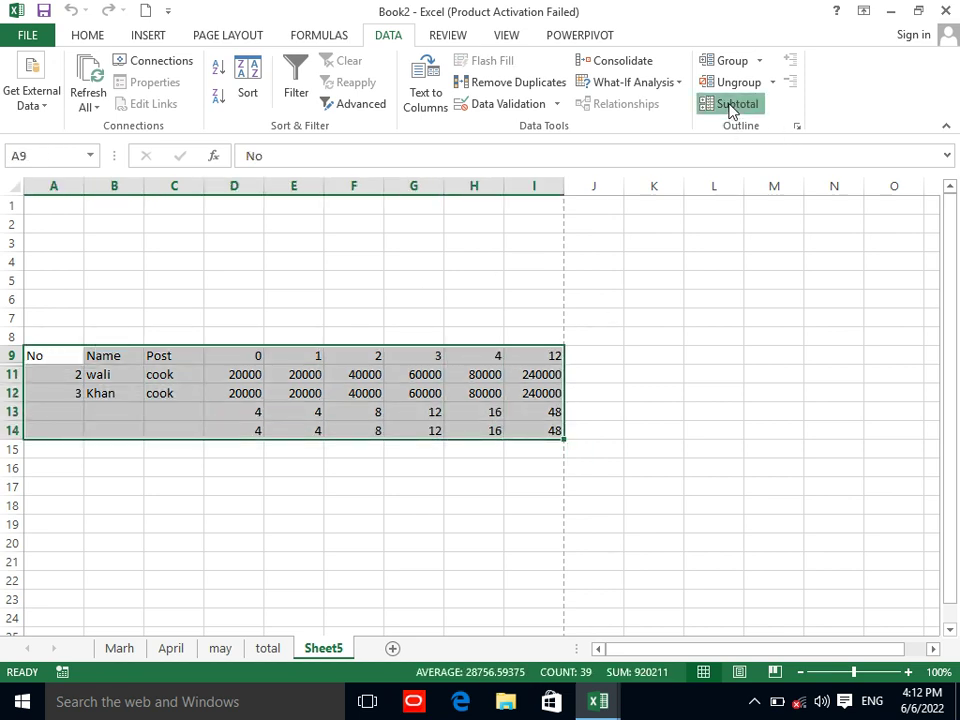
pyautogui.click(735, 104)
pyautogui.click(257, 270)
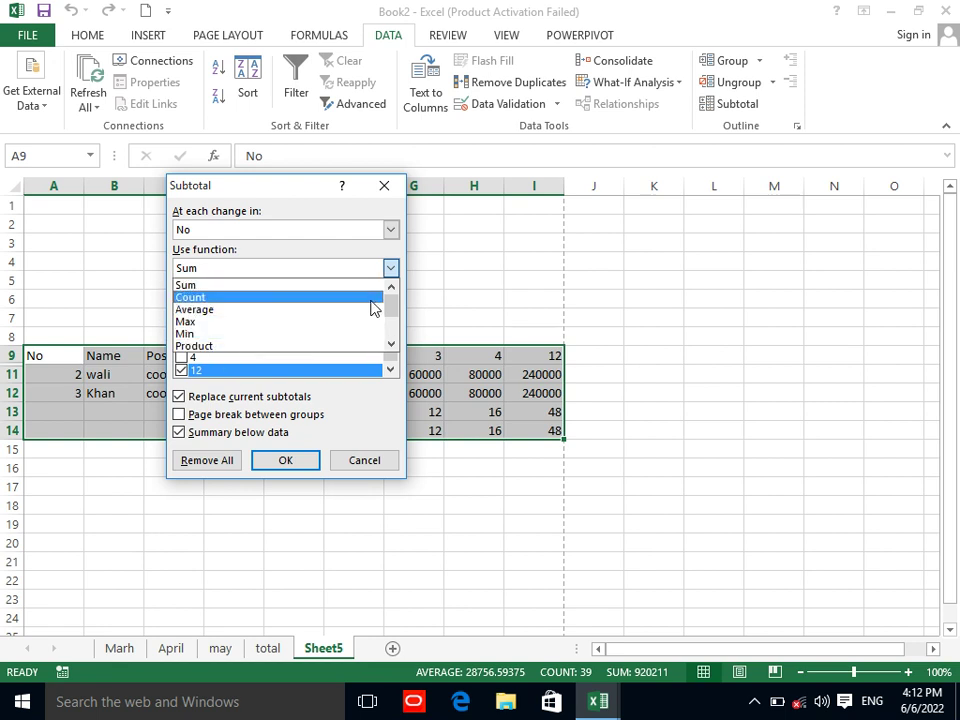
pyautogui.click(391, 343)
pyautogui.click(391, 343)
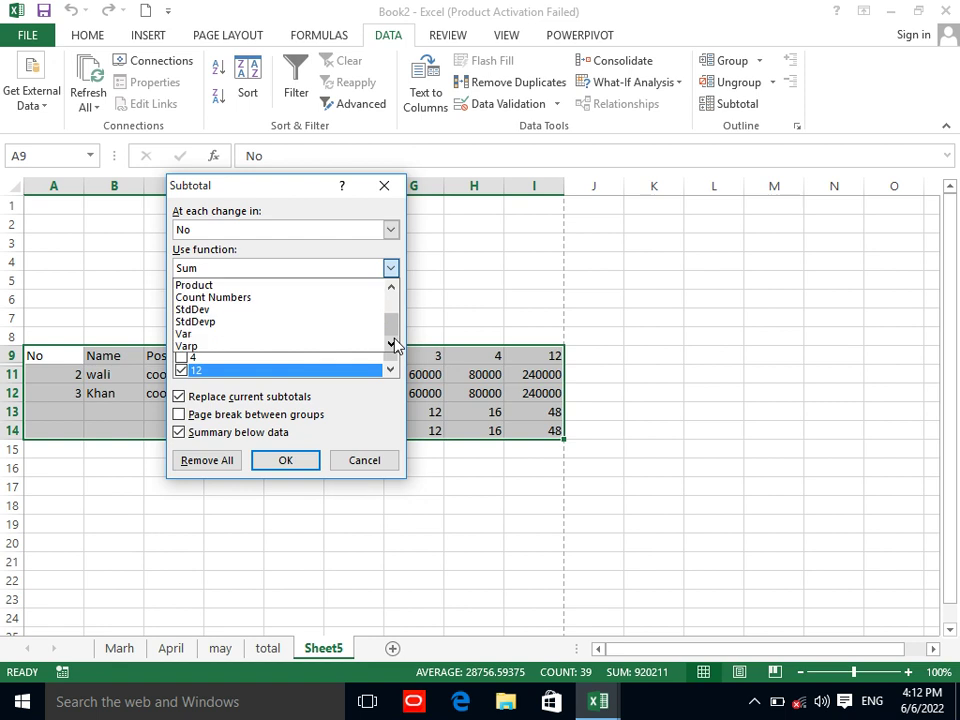
pyautogui.moveTo(392, 315); pyautogui.dragTo(392, 280)
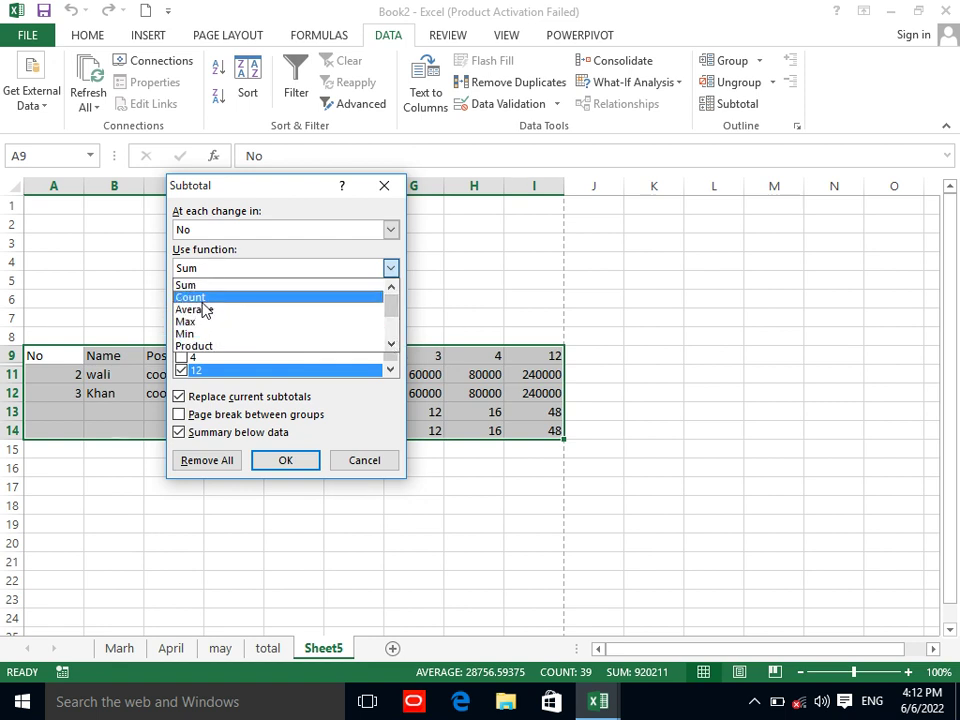
pyautogui.click(200, 298)
pyautogui.click(229, 226)
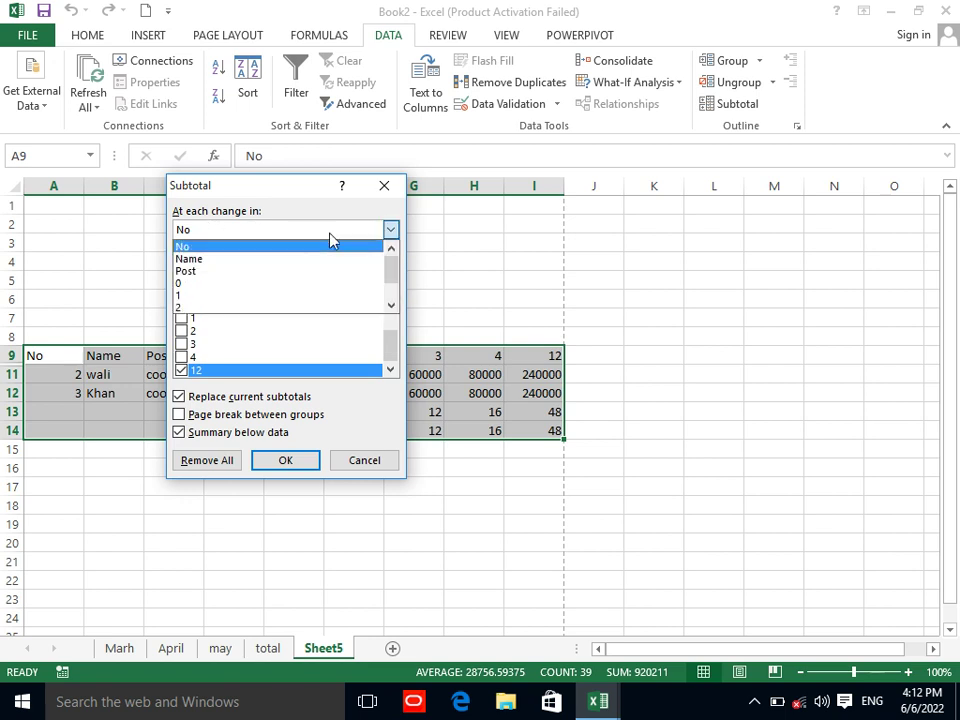
pyautogui.click(219, 262)
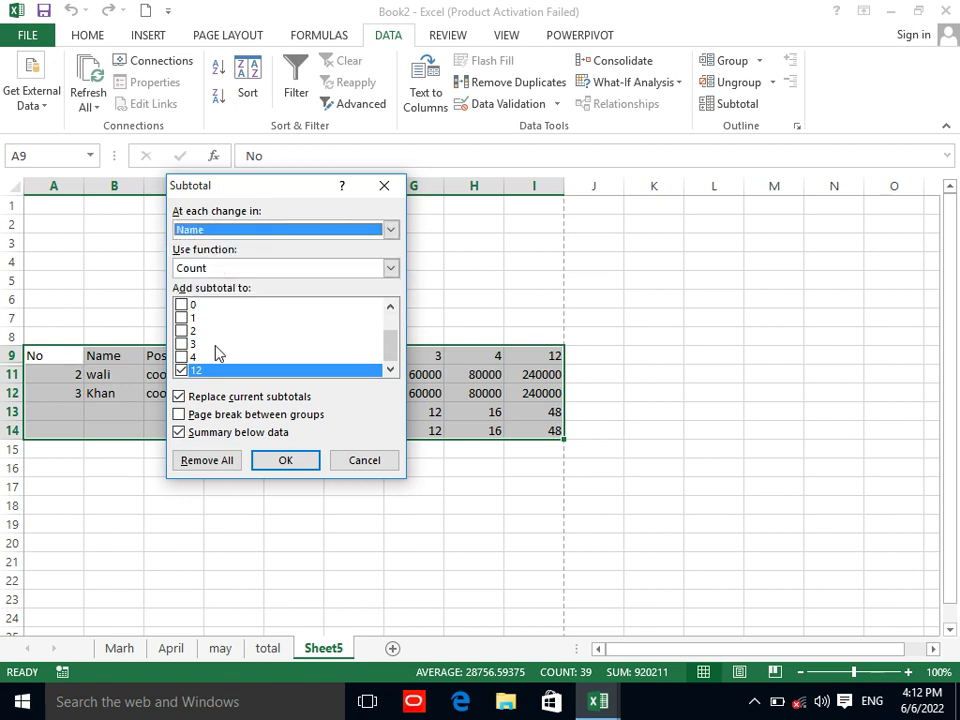
pyautogui.click(217, 271)
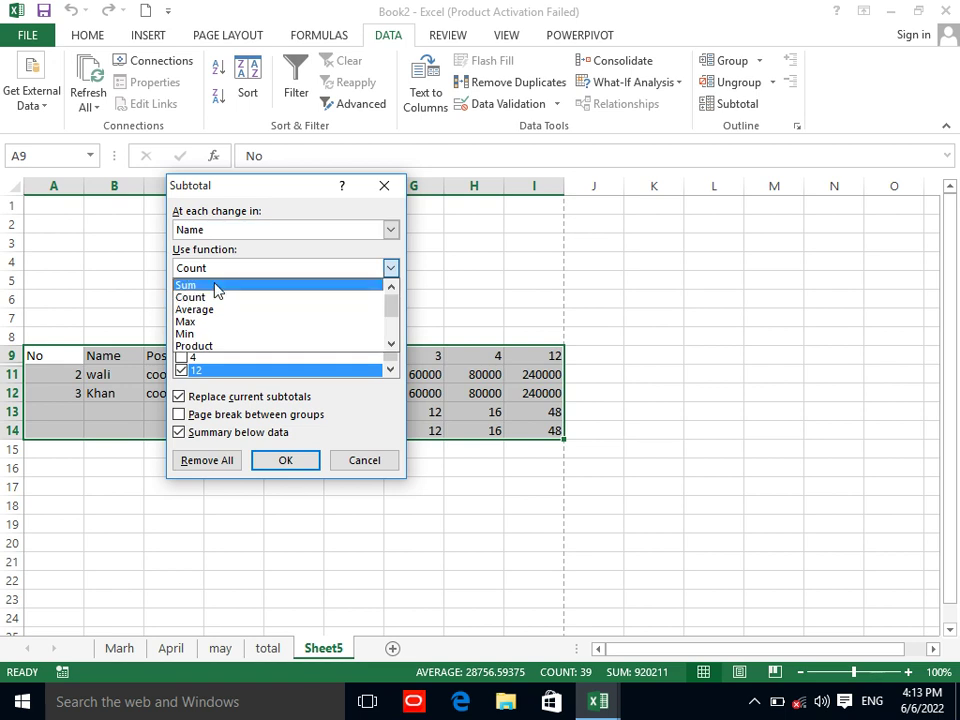
pyautogui.click(212, 299)
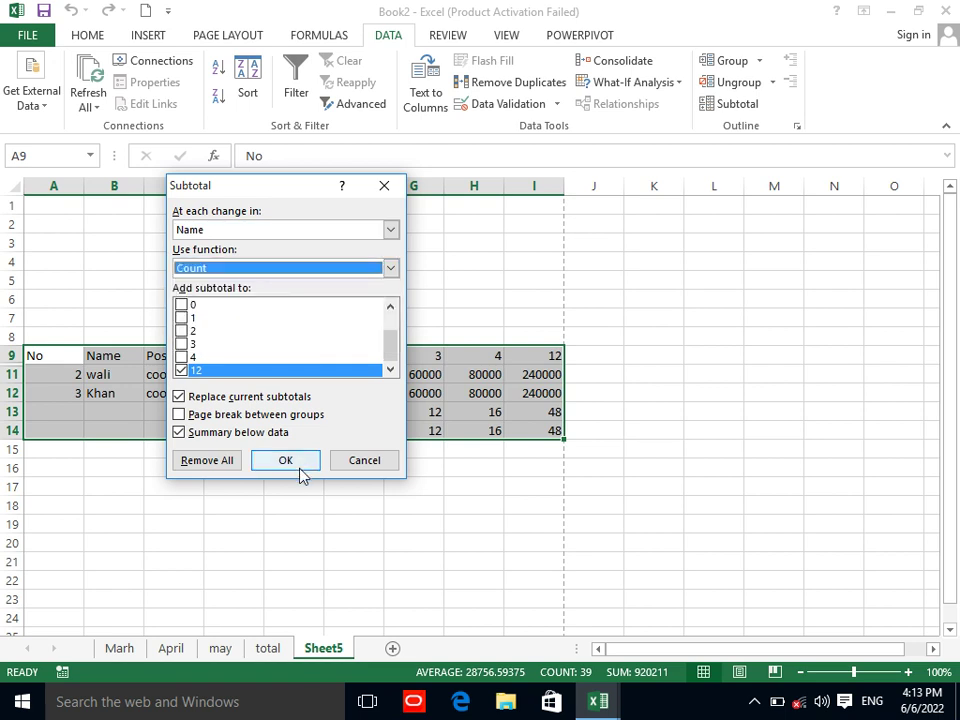
pyautogui.click(290, 462)
pyautogui.click(478, 400)
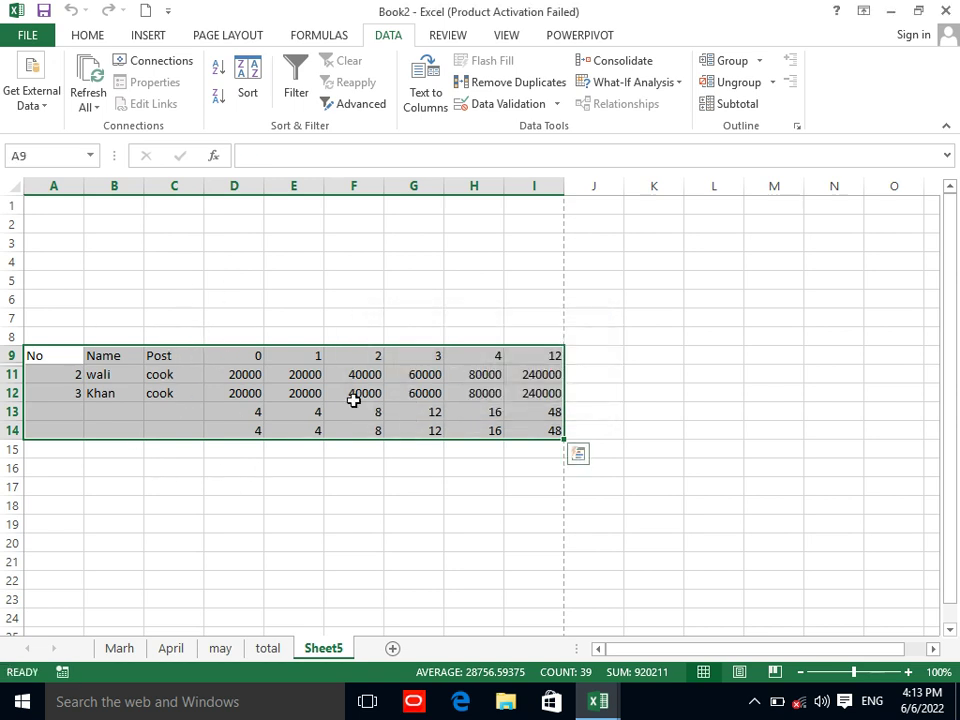
# Move the salary table down four rows and attempt a subtotal by Post, dismissing the errors.
pyautogui.moveTo(174, 352); pyautogui.dragTo(176, 472)
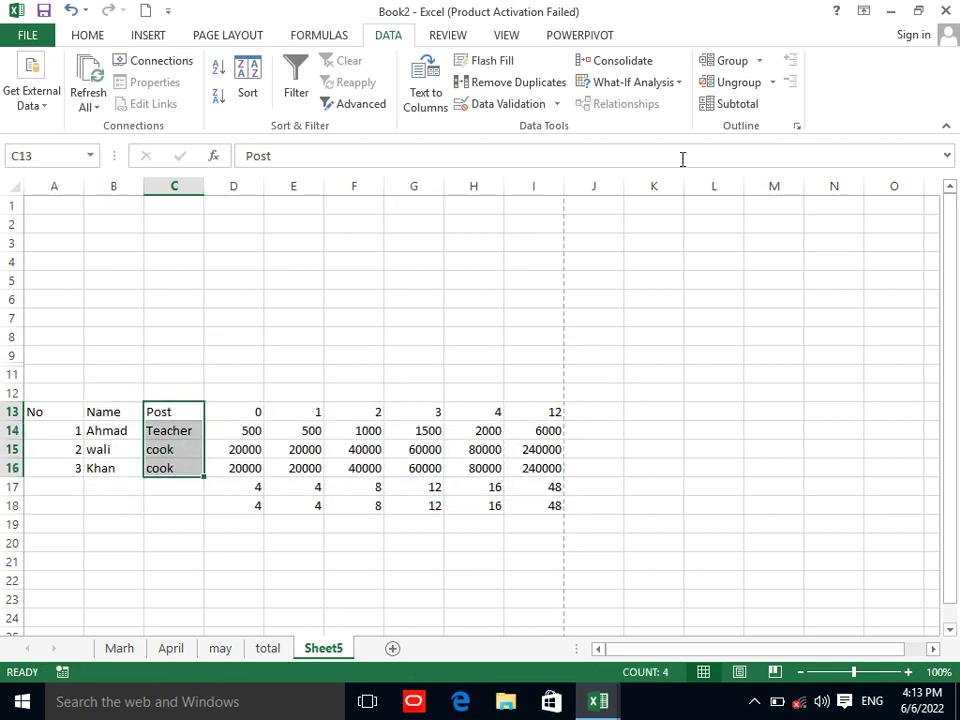
pyautogui.click(740, 103)
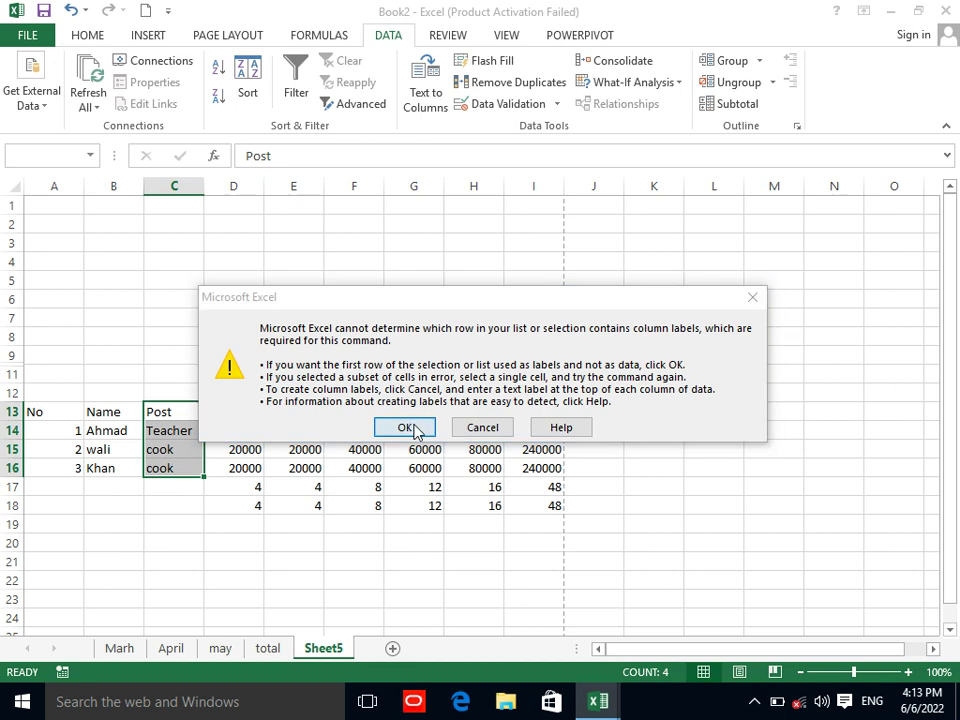
pyautogui.click(405, 426)
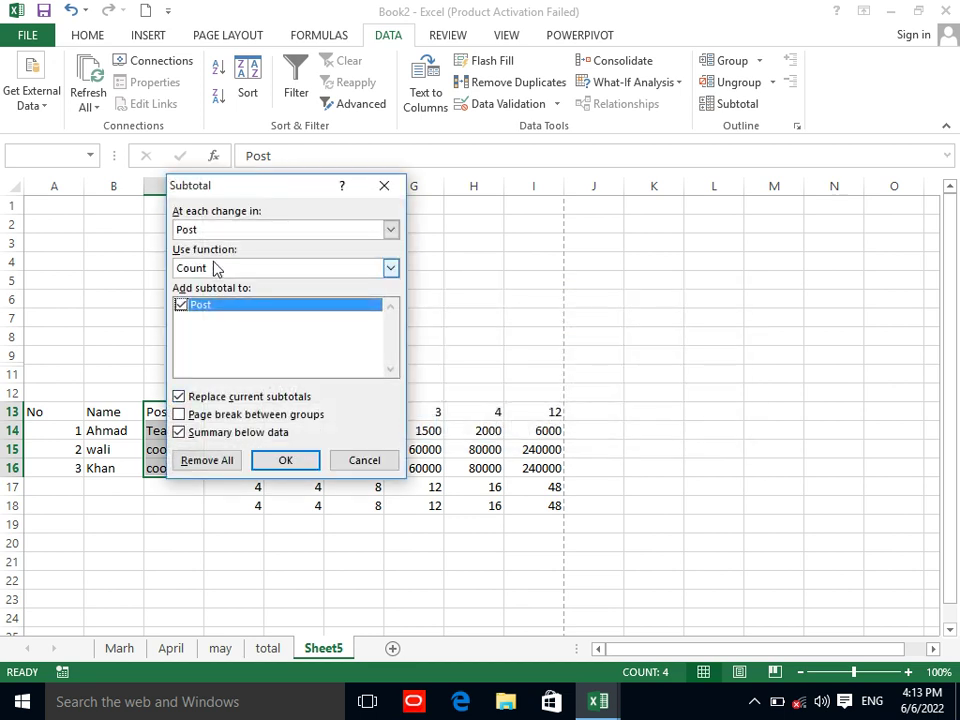
pyautogui.click(289, 462)
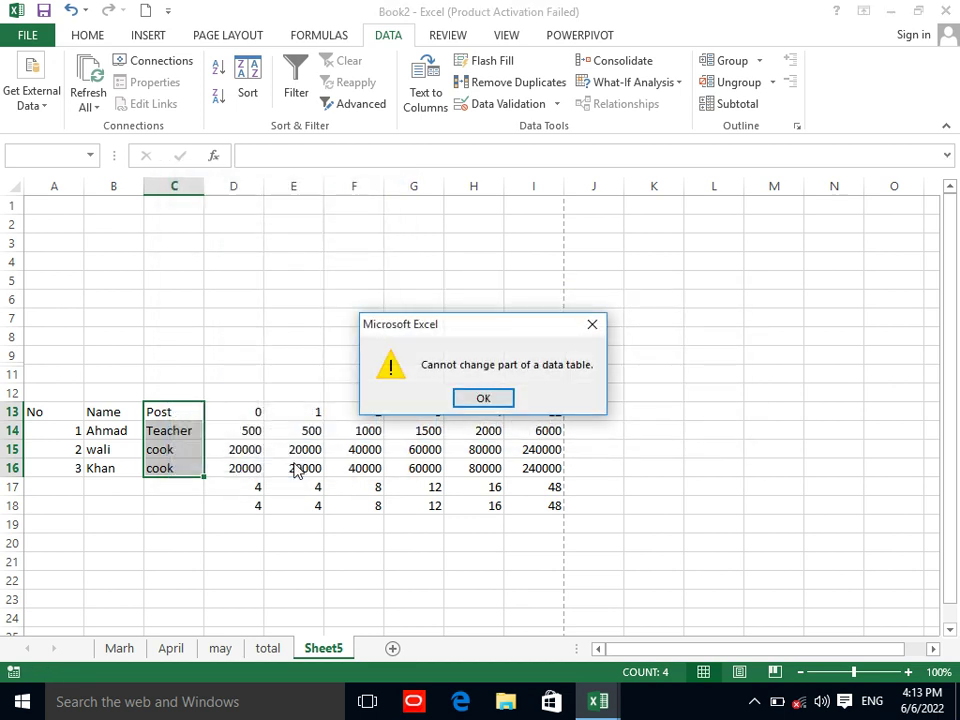
pyautogui.click(500, 398)
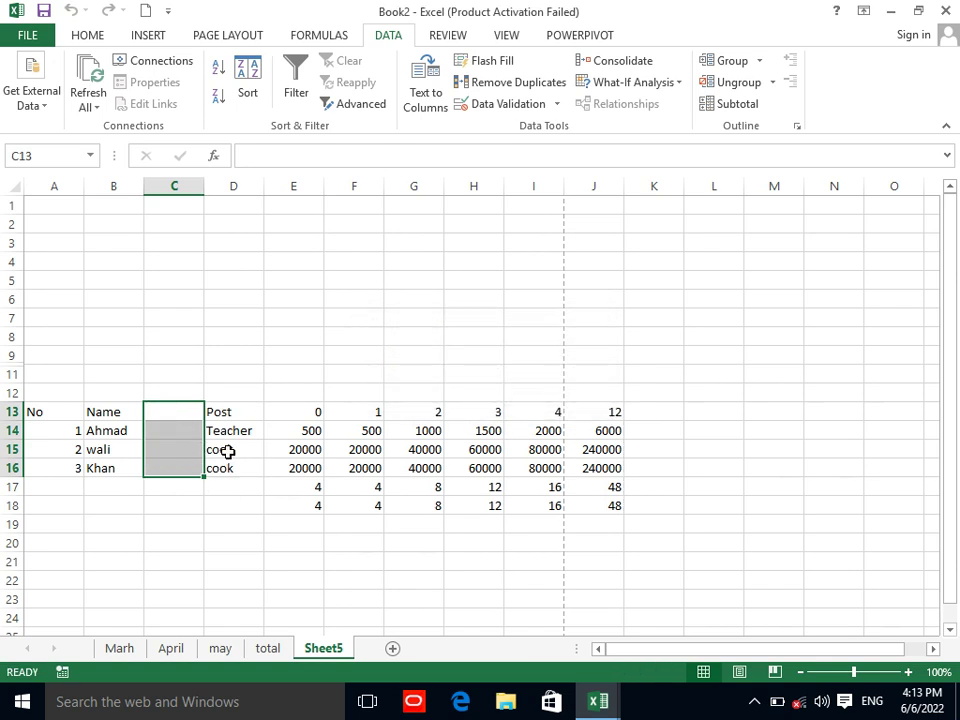
pyautogui.click(253, 523)
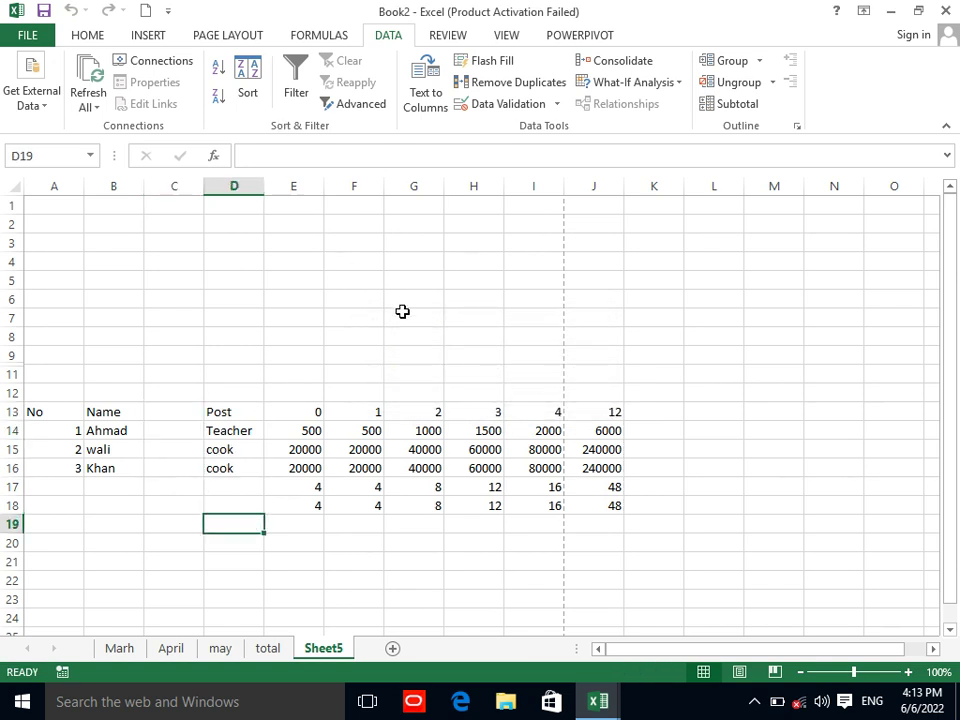
# Select the table block B11:I16 and switch to the View tab.
pyautogui.moveTo(239, 397); pyautogui.dragTo(546, 525)
pyautogui.moveTo(113, 374); pyautogui.dragTo(540, 466)
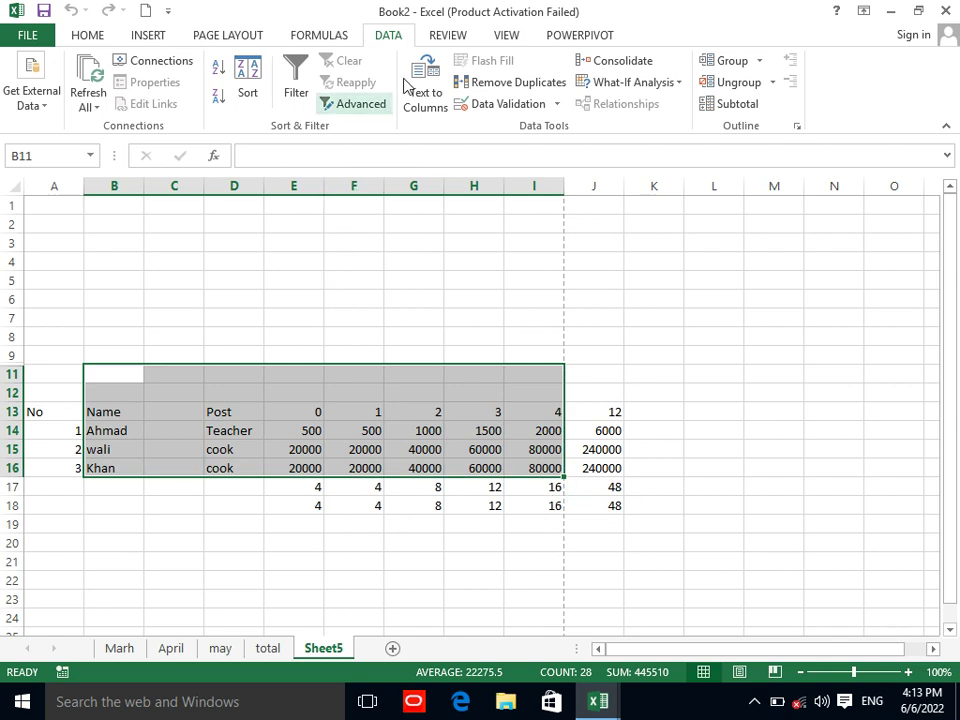
pyautogui.click(449, 38)
pyautogui.click(514, 43)
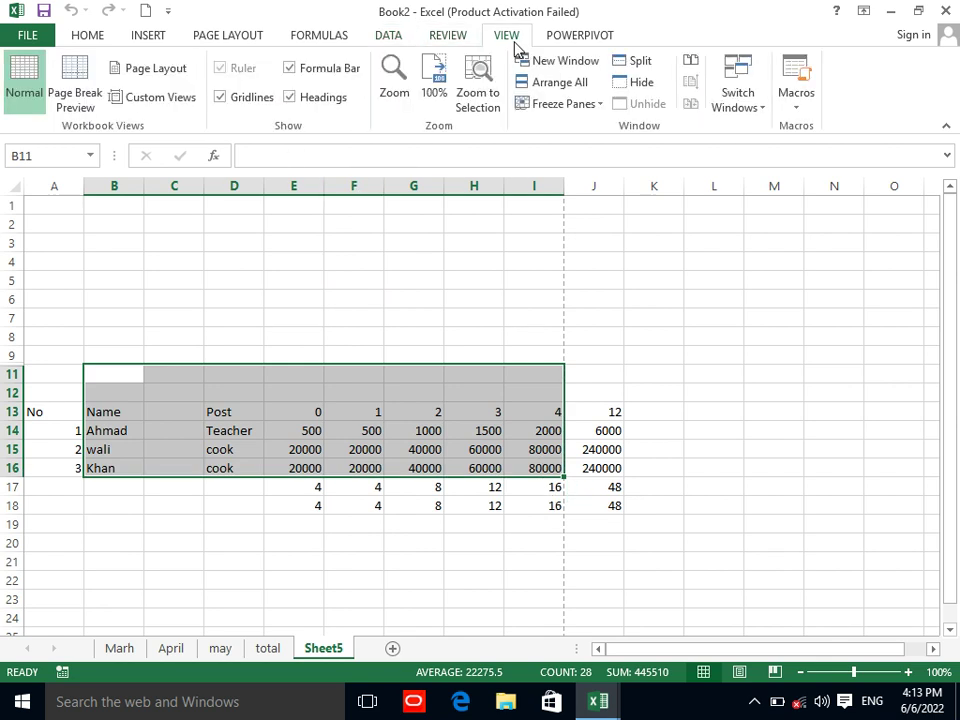